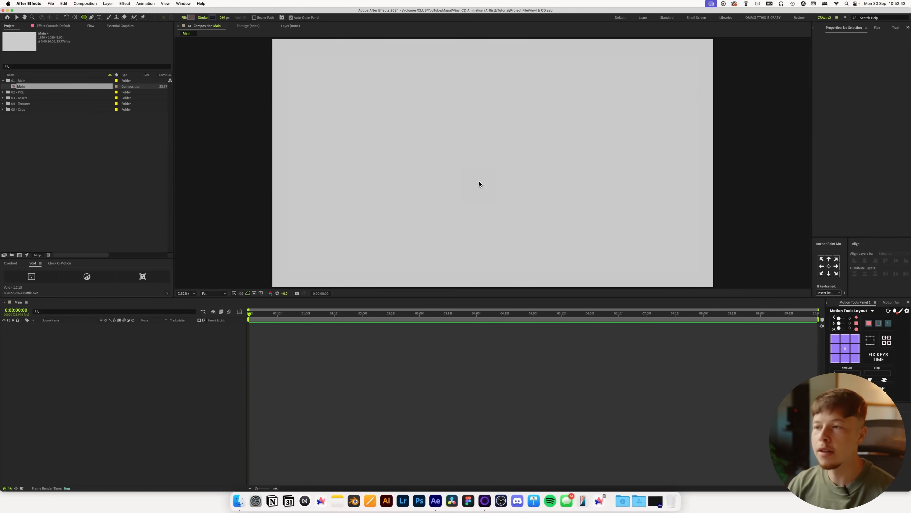
Draw an unfilled circle of about 434 × 434 px with a thick stroke and centre it horizontally and vertically in the composition.
drag(452, 143, 552, 231)
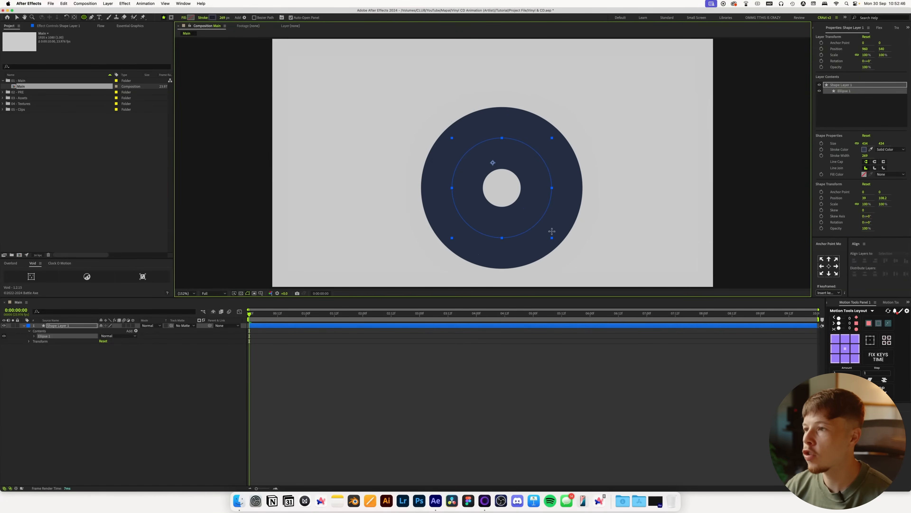
key(v)
click(865, 262)
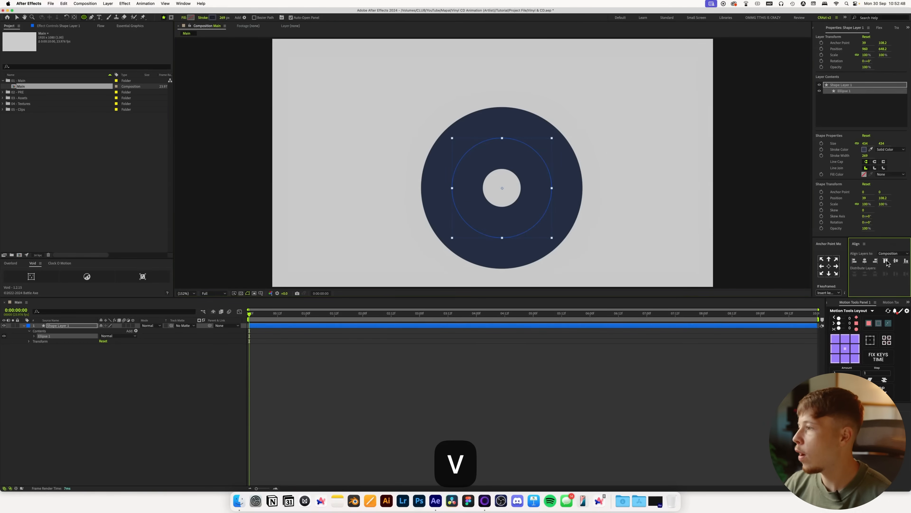
click(896, 261)
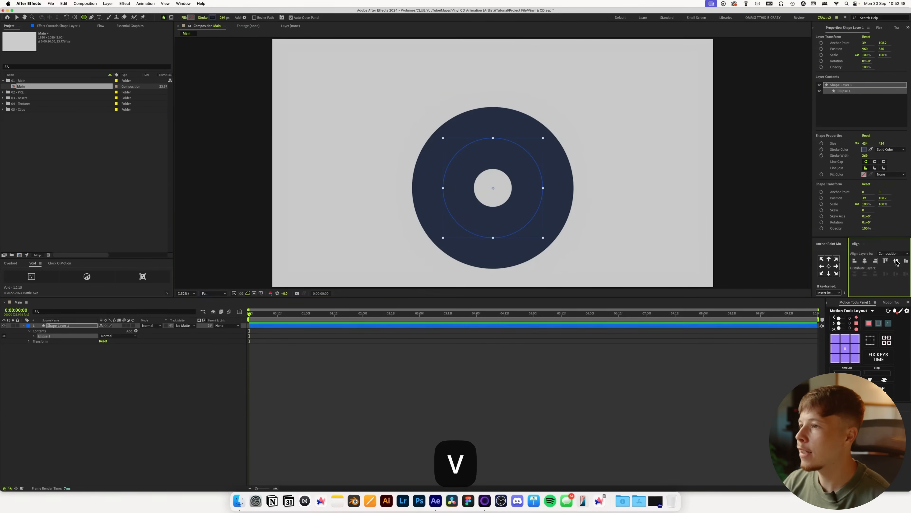
click(63, 325)
key(v)
click(165, 422)
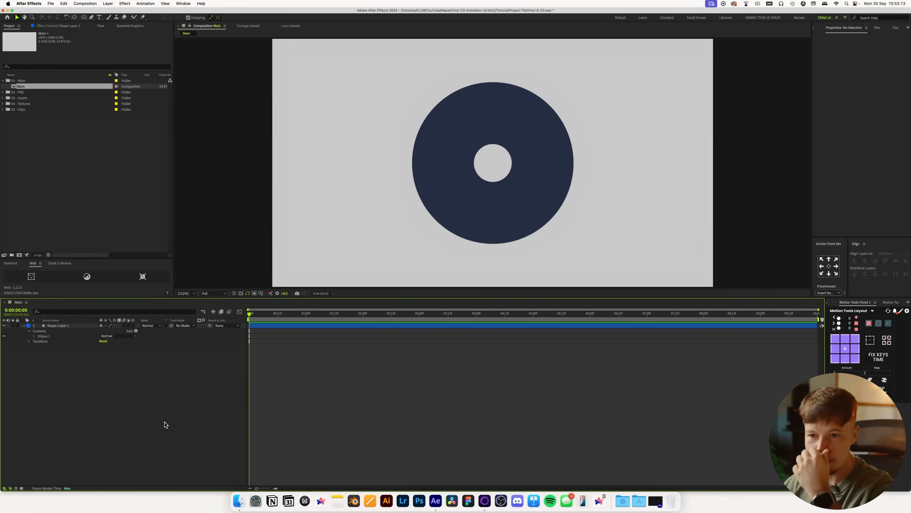
Find the circle's size property in the timeline and set it to 278 × 278, with a stroke width of 150 px.
click(57, 325)
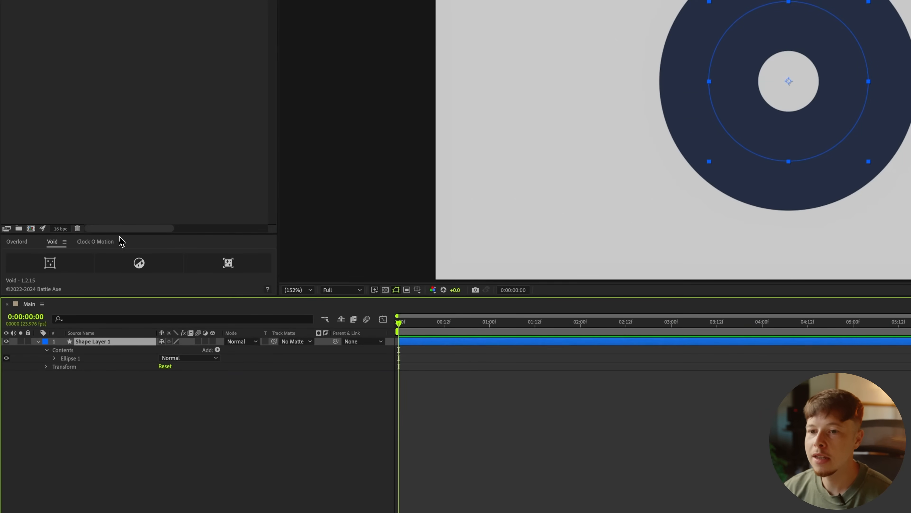
click(80, 320)
text(siz)
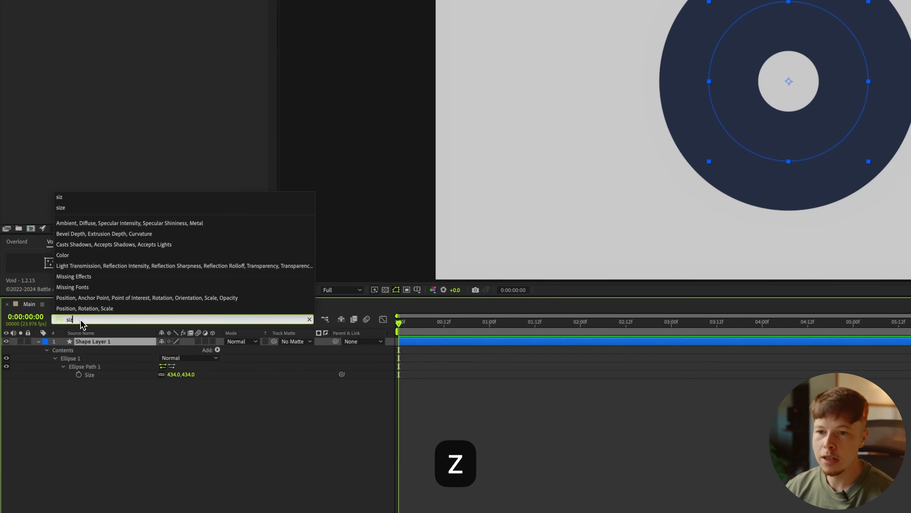
click(86, 348)
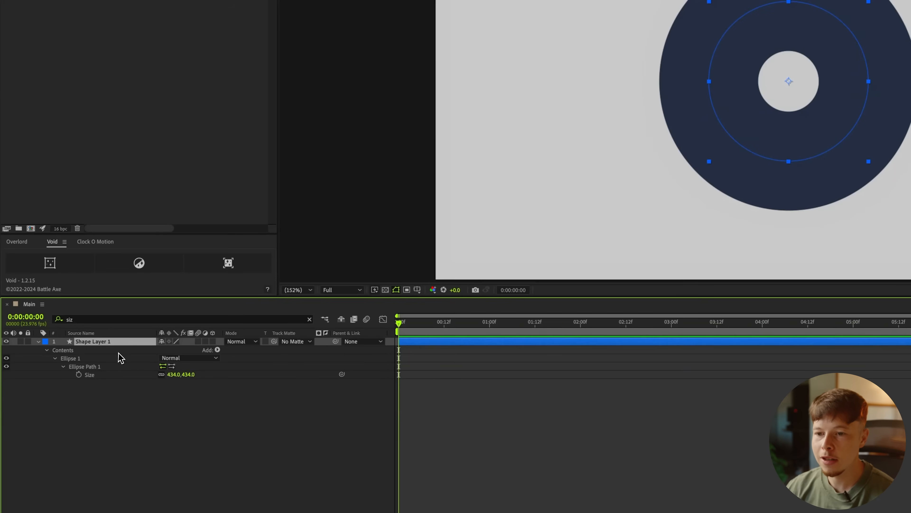
drag(172, 374, 59, 389)
mouse_move(431, 2)
mouse_down()
mouse_move(392, 2)
mouse_move(382, 10)
mouse_move(379, 35)
mouse_up()
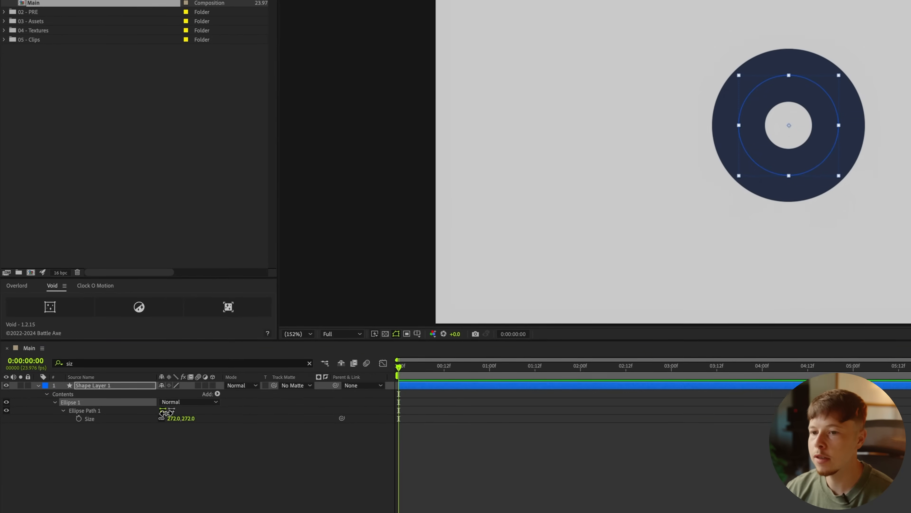
drag(168, 414, 178, 414)
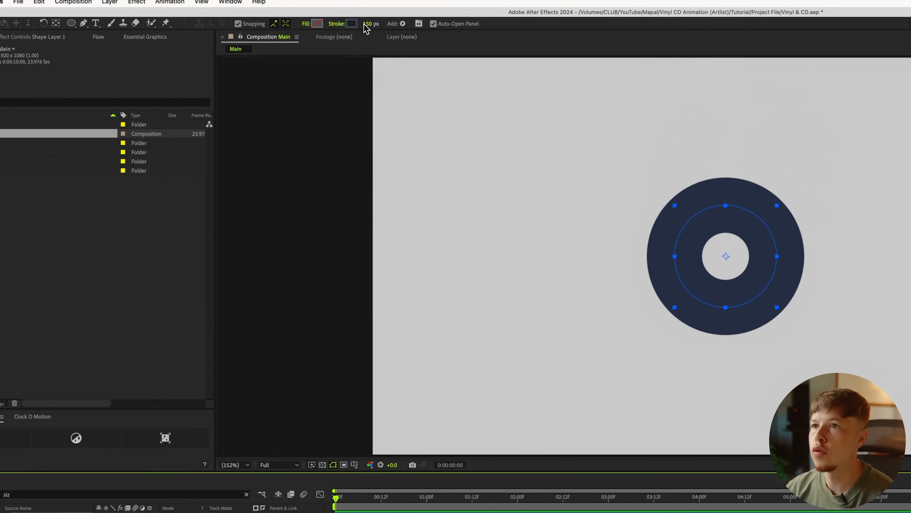
Change the circle's stroke colour to the copper brown A77555.
click(352, 23)
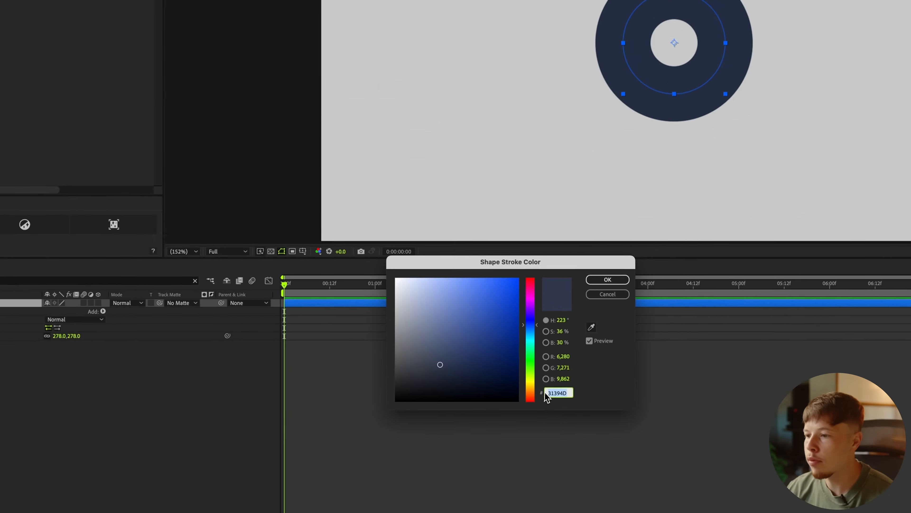
click(527, 380)
drag(527, 380, 528, 385)
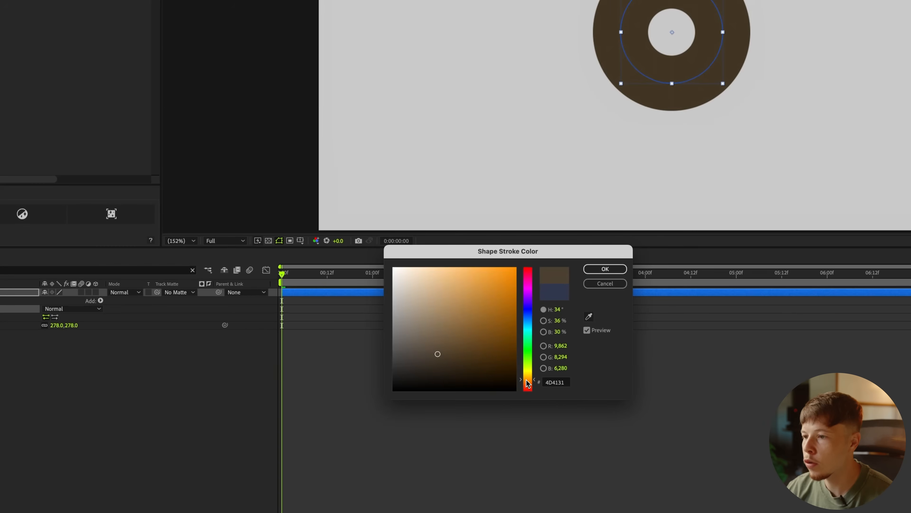
drag(460, 300, 461, 308)
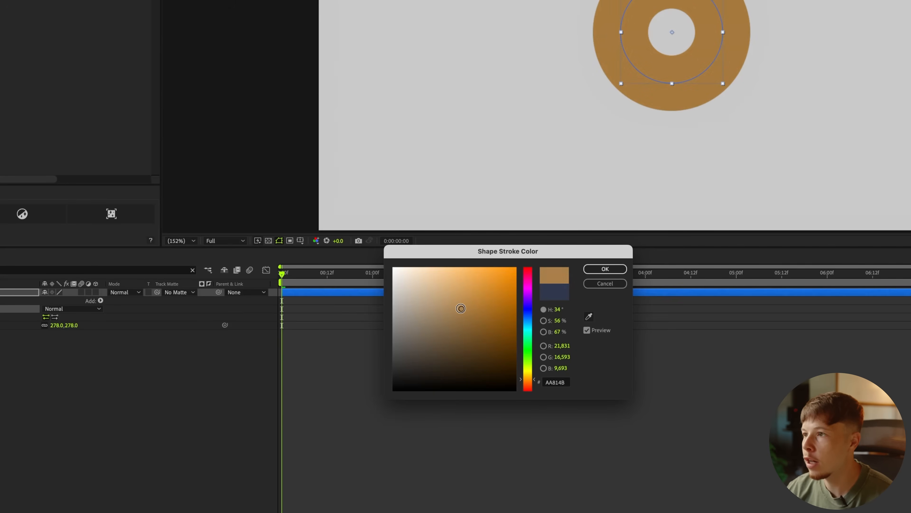
click(528, 383)
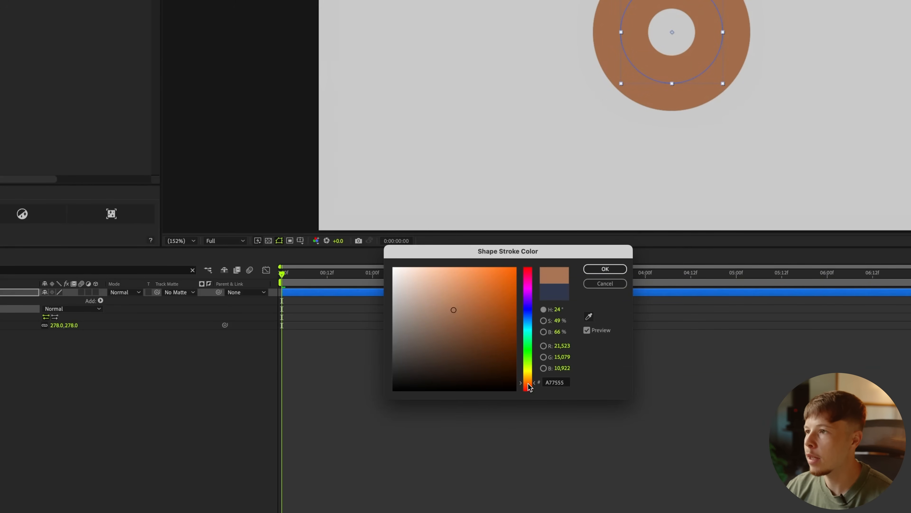
click(606, 269)
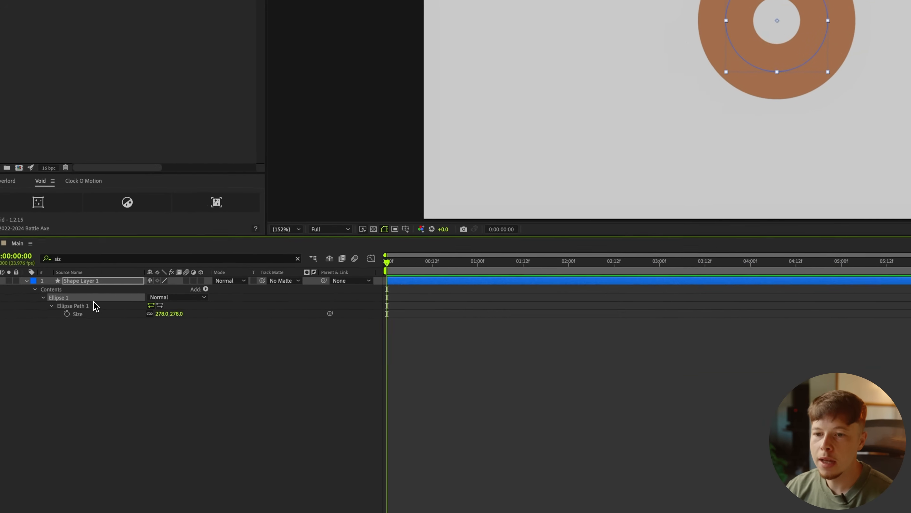
Rename the circle's shape layer to "Vinyl centre".
key(Return)
text(VCin)
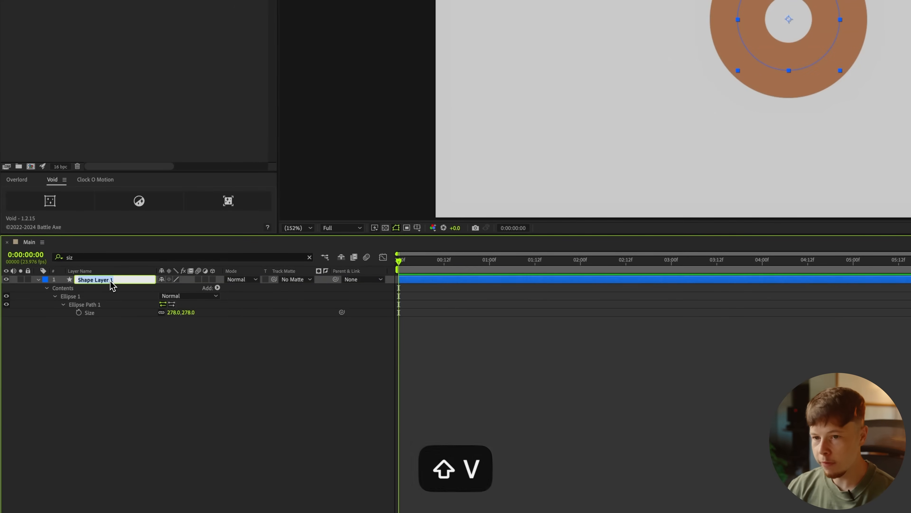
key(BackSpace)
key(BackSpace)
key(BackSpace)
text(inu)
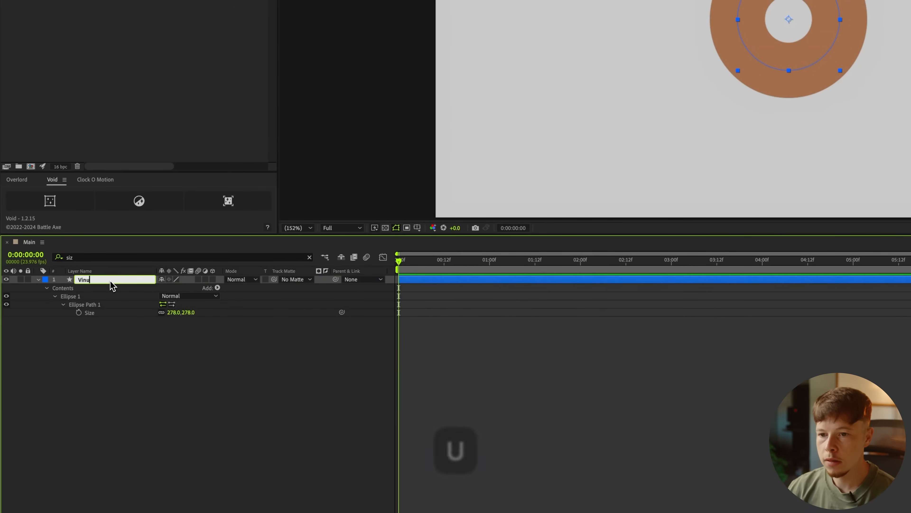
key(BackSpace)
text(yl centre)
key(Return)
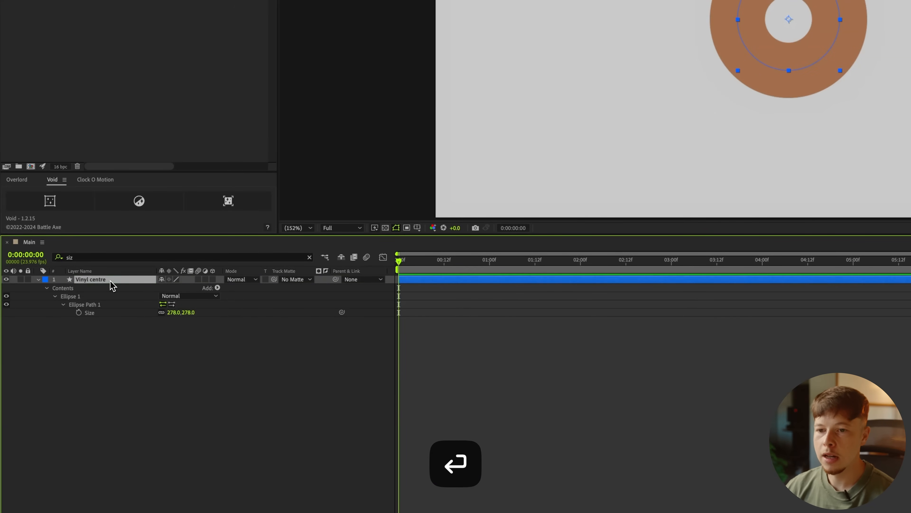
Duplicate the Vinyl centre layer, place the copy beneath it and rename the copy "Vinyl Outside".
key(super+d)
drag(99, 281, 96, 322)
key(Return)
key(BackSpace)
key(BackSpace)
key(BackSpace)
key(BackSpace)
key(BackSpace)
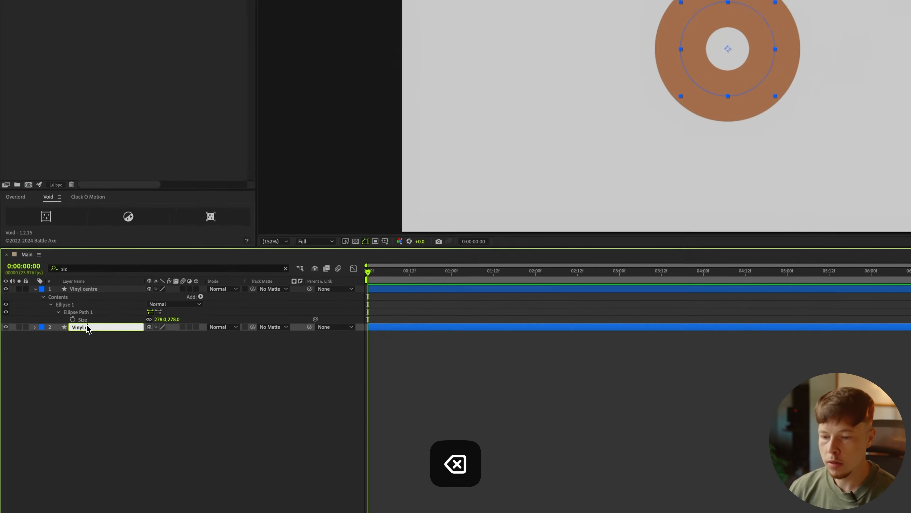
text(Outside)
key(Return)
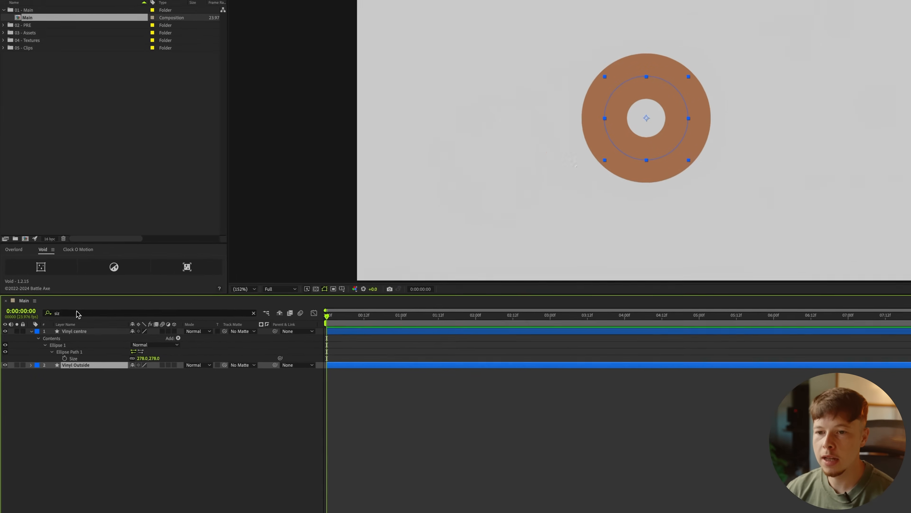
Filter the Vinyl Outside layer for its size property and enlarge its ellipse to 638 × 638.
click(57, 312)
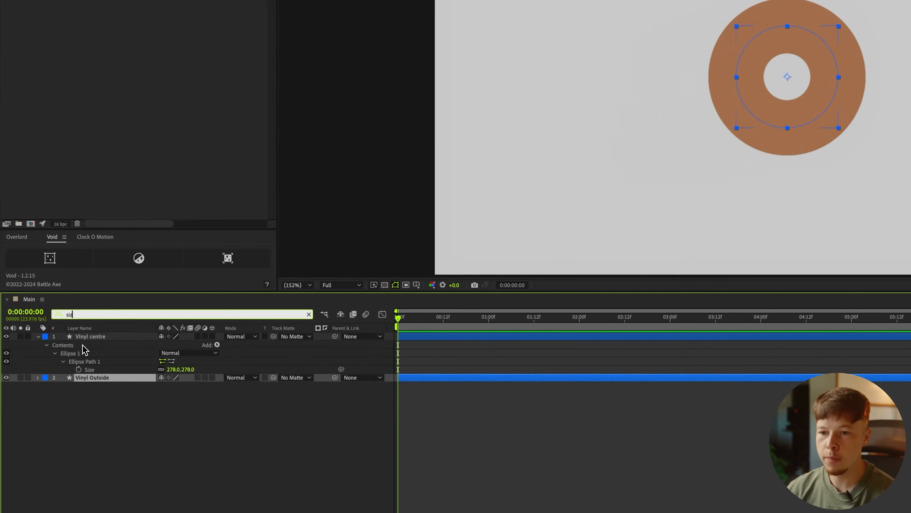
key(Return)
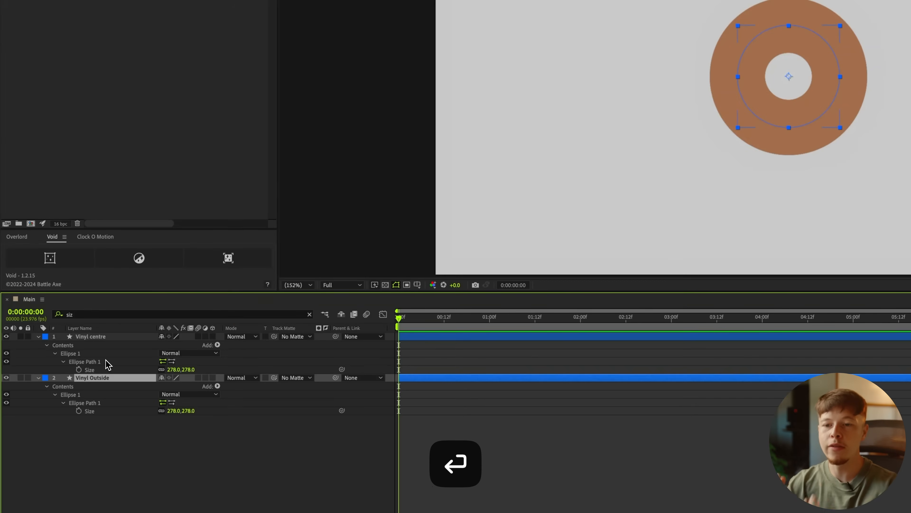
drag(178, 412, 345, 409)
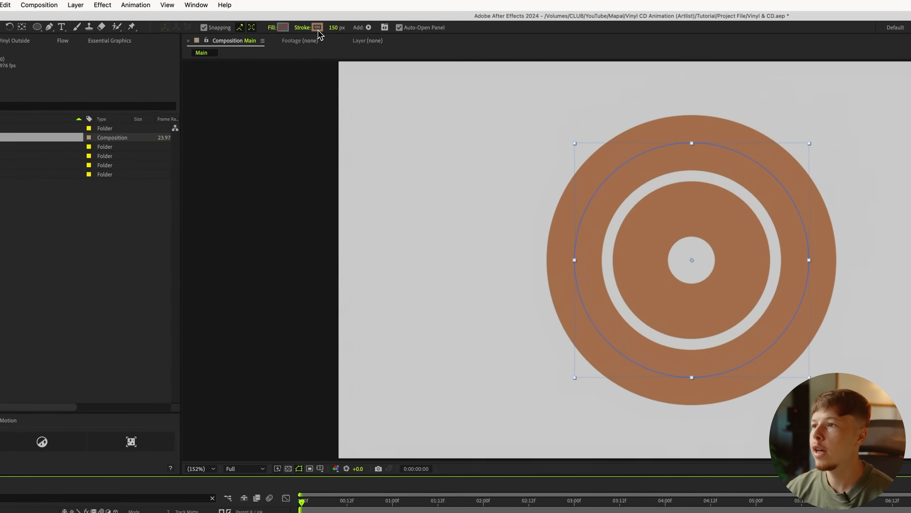
Change the Vinyl Outside ring's stroke colour to the dark navy 22242D.
click(318, 29)
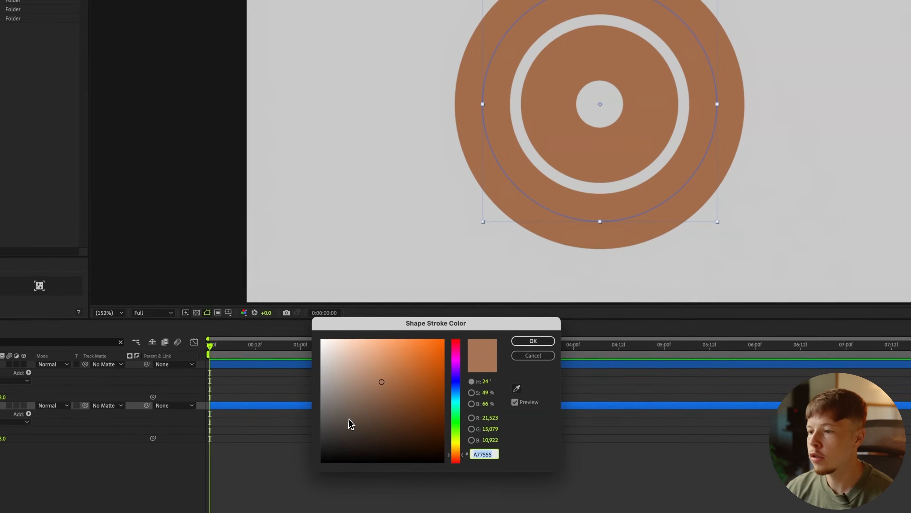
click(458, 392)
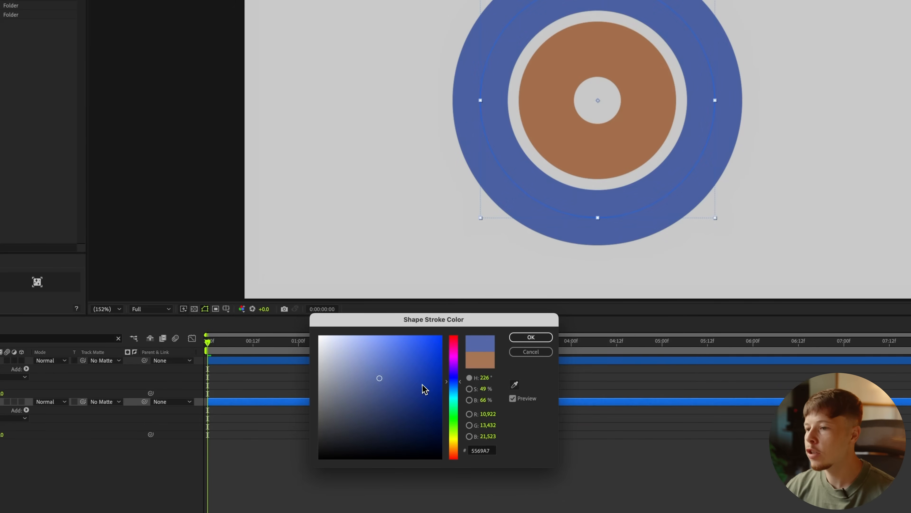
drag(349, 414, 348, 433)
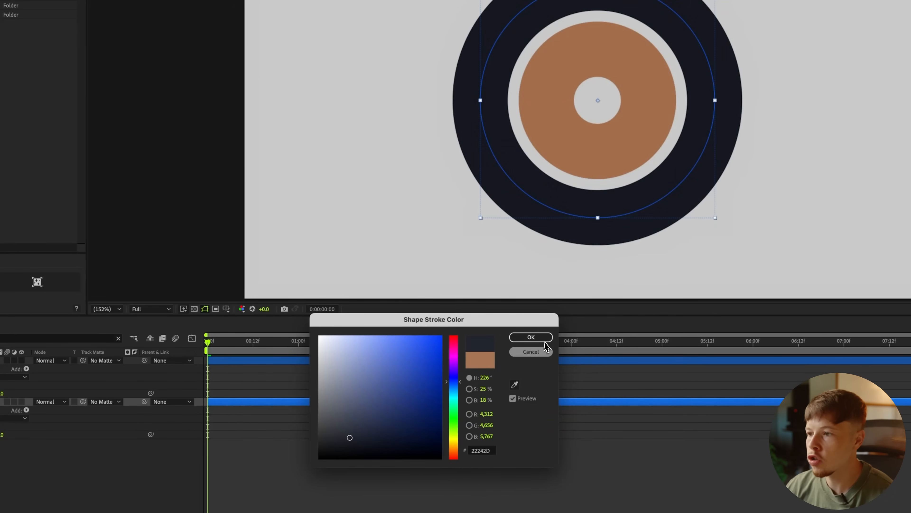
click(531, 336)
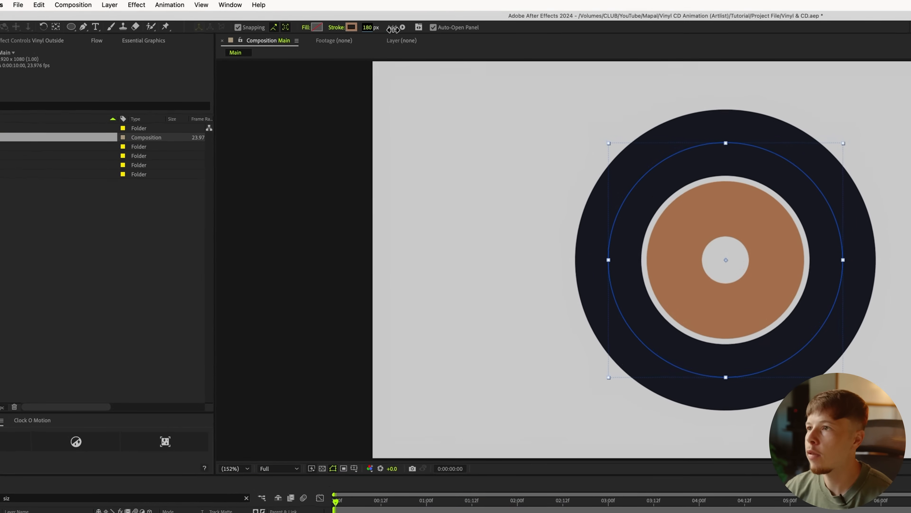
Thicken the Vinyl Outside stroke until it meets the centre ring and set its ellipse size to 620 × 620.
drag(393, 29, 412, 30)
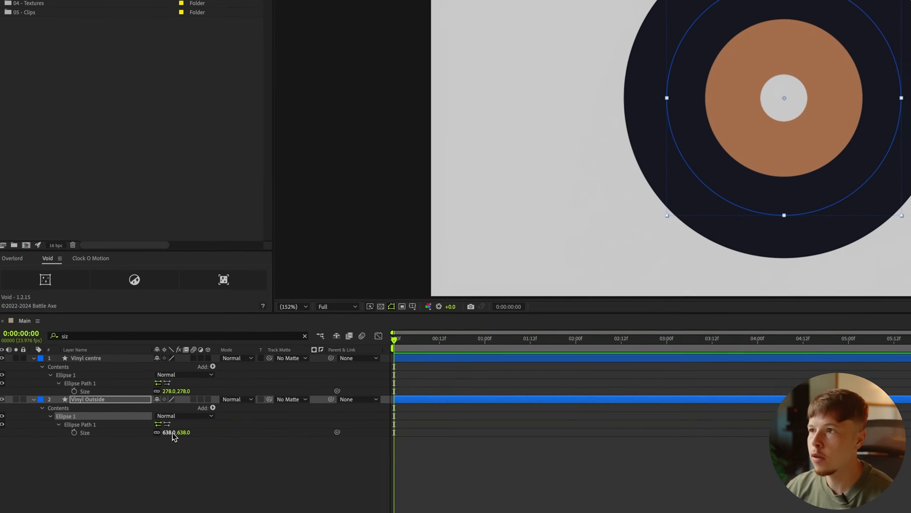
drag(172, 434, 163, 434)
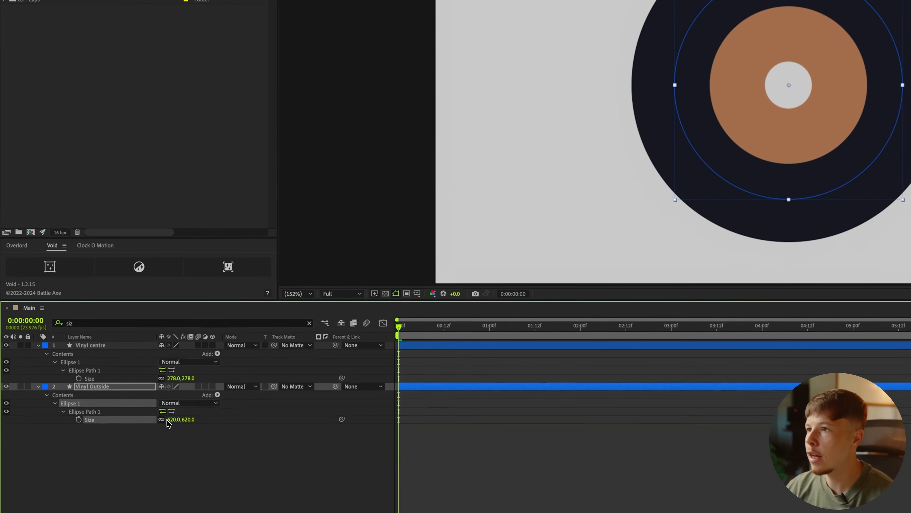
Narrow the Vinyl centre ring's stroke and set its ellipse size to 214 × 214.
click(87, 347)
drag(171, 380, 140, 381)
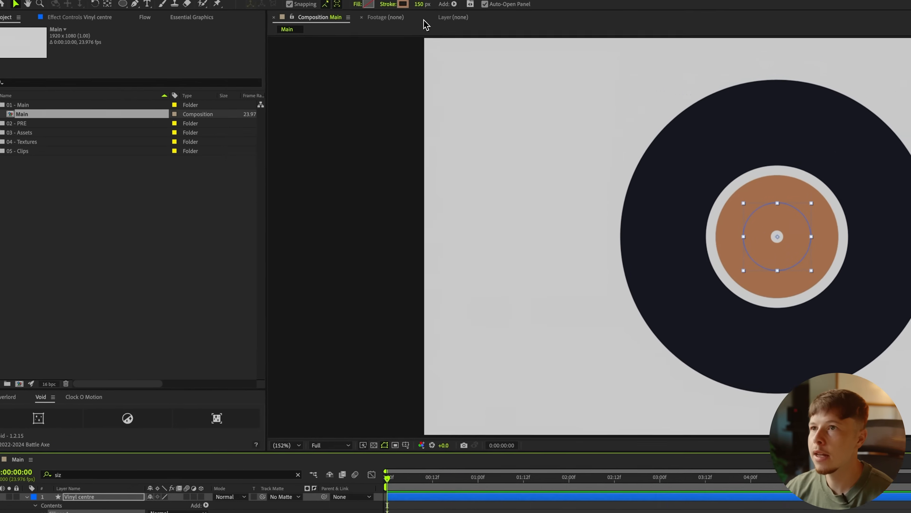
drag(403, 32, 395, 32)
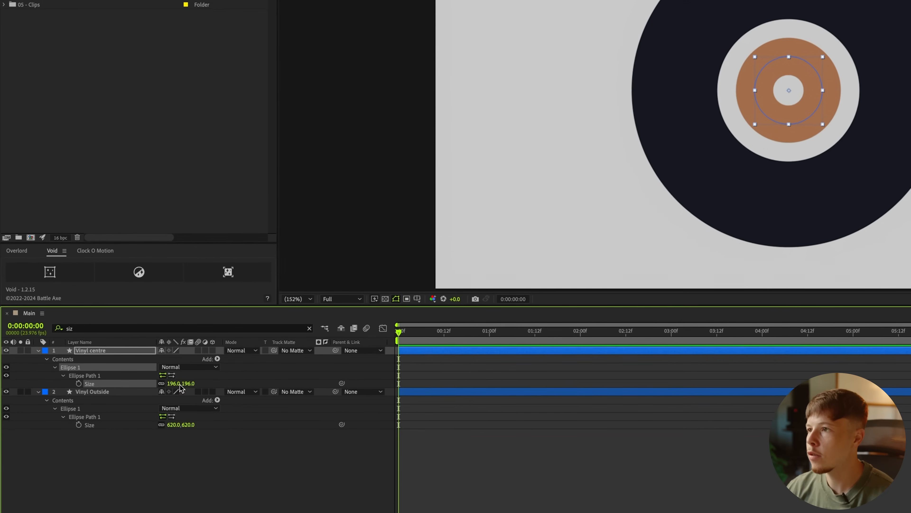
drag(180, 385, 187, 384)
Give the Vinyl Outside ring a 250 px stroke and a 528 × 528 size, closing the gap to the centre, and collapse the layer properties.
click(109, 391)
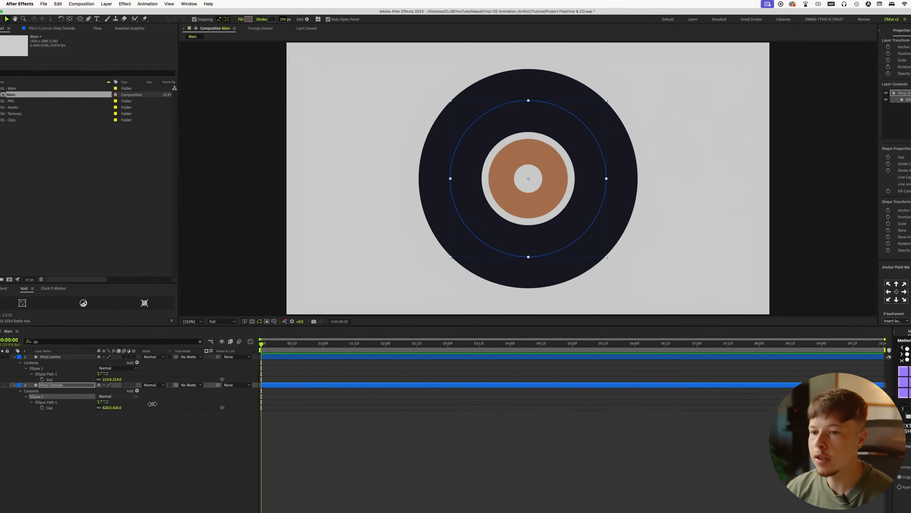
drag(114, 407, 82, 409)
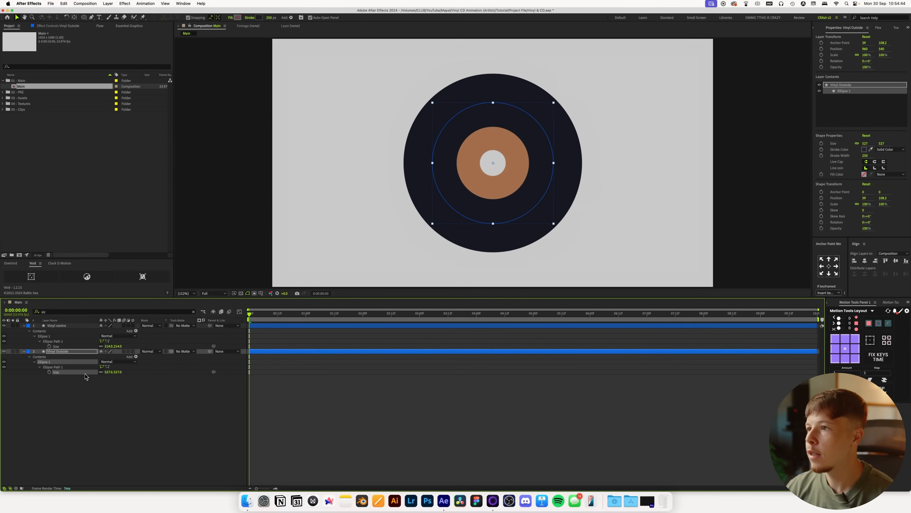
drag(85, 374, 85, 374)
click(469, 430)
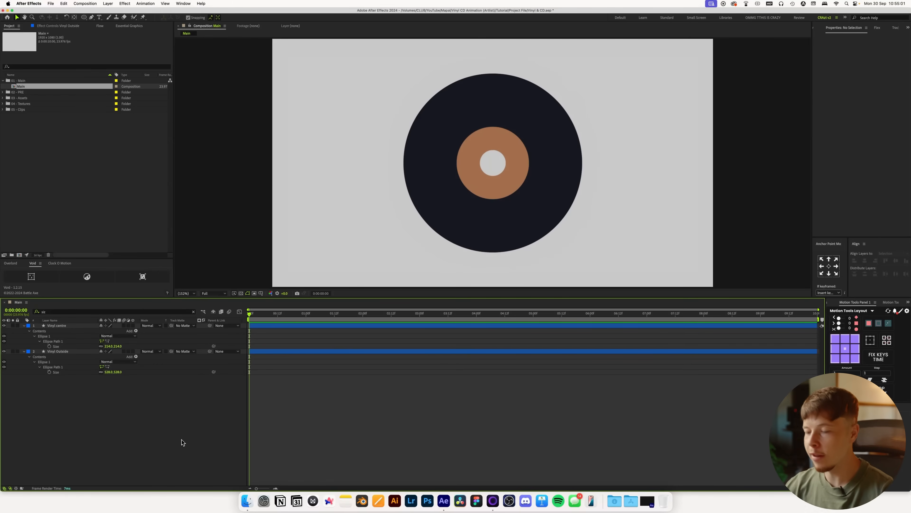
key(u)
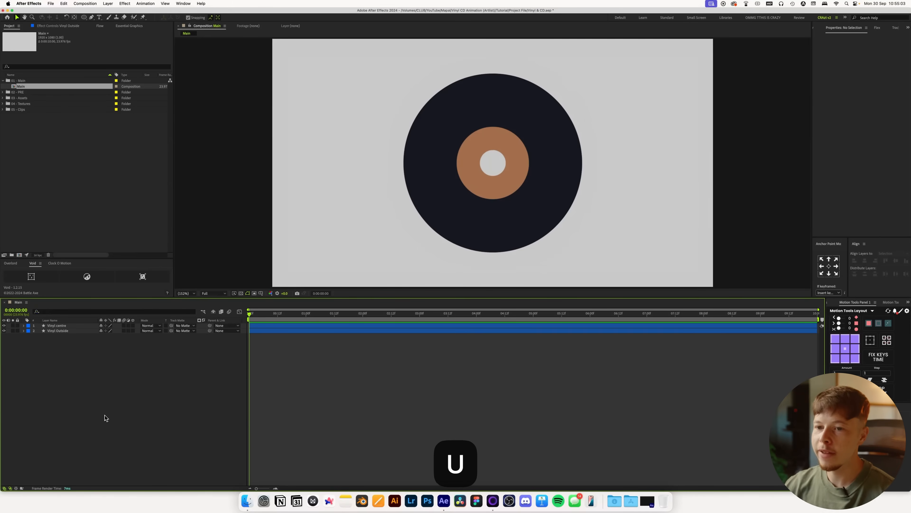
Duplicate the Vinyl Outside layer and rename the copy Vinyl Highlight.
click(72, 331)
key(super+d)
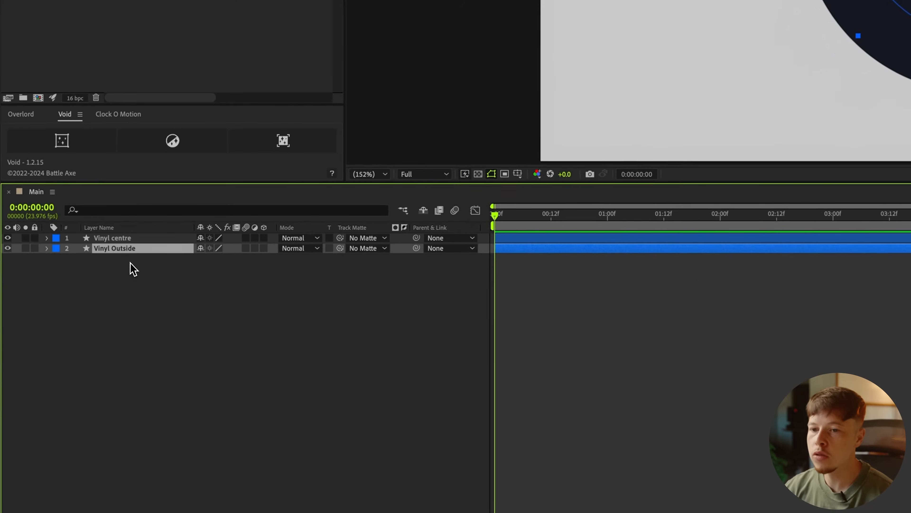
key(Return)
key(Right)
key(BackSpace)
key(BackSpace)
key(BackSpace)
key(BackSpace)
key(BackSpace)
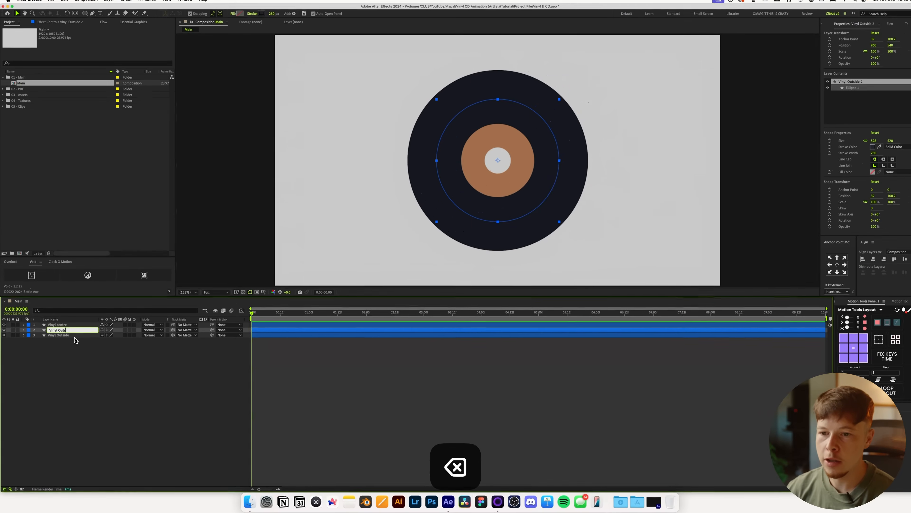
key(BackSpace)
key(BackSpace)
key(BackSpace)
key(BackSpace)
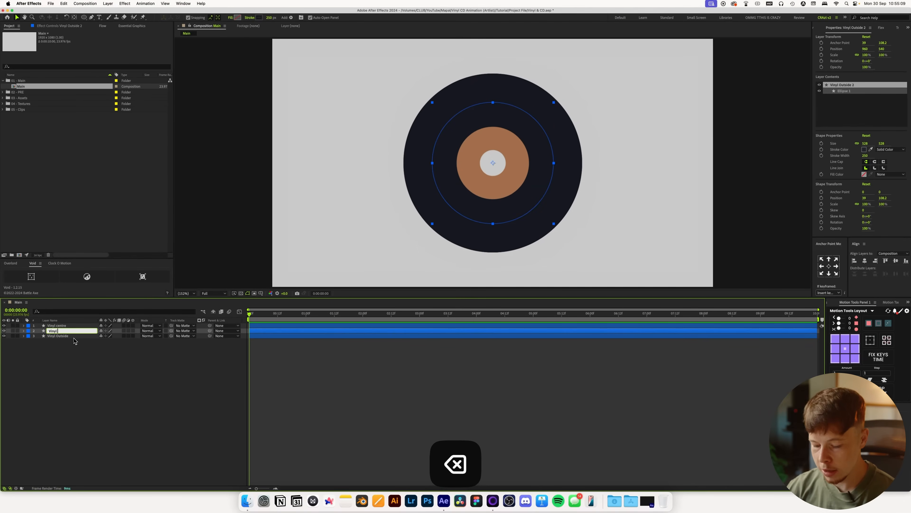
text(Highliug)
key(BackSpace)
key(BackSpace)
text(ght)
key(Return)
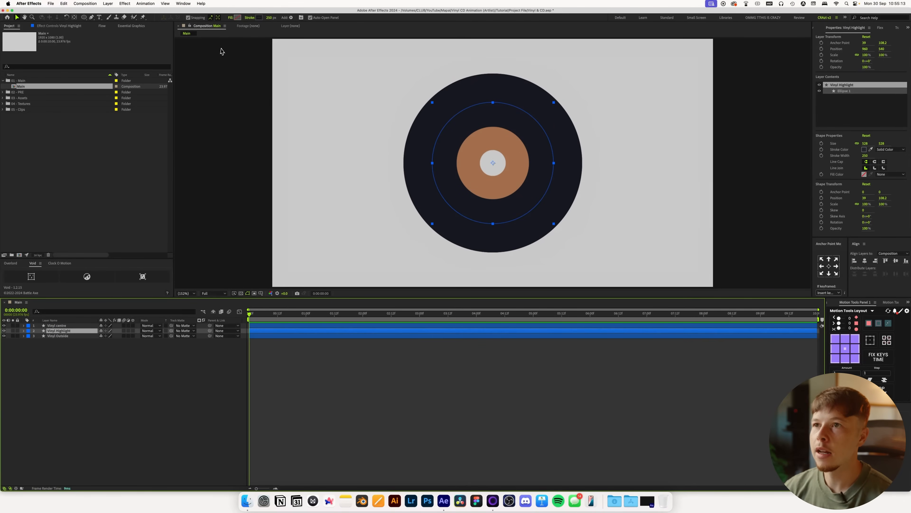
Lighten the Vinyl Highlight stroke colour to 2F323D and reduce its stroke width to 22 px.
click(259, 18)
drag(433, 383, 433, 372)
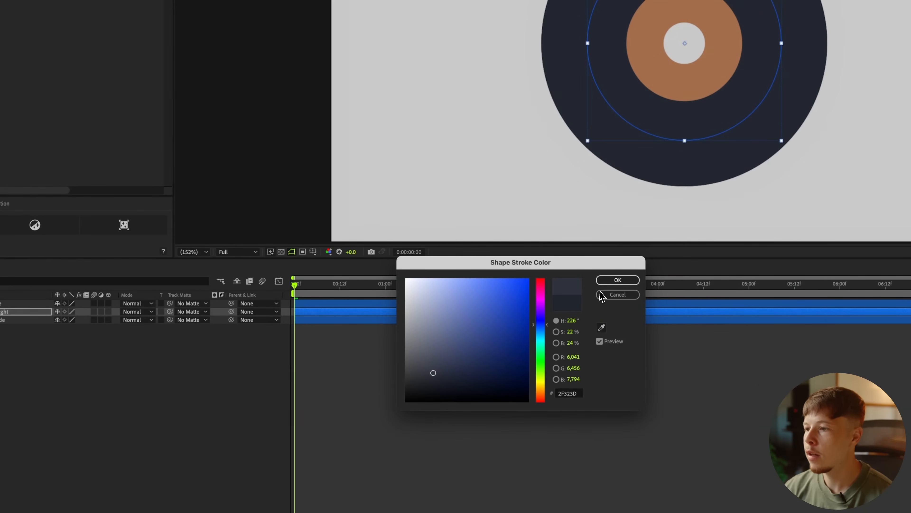
click(618, 280)
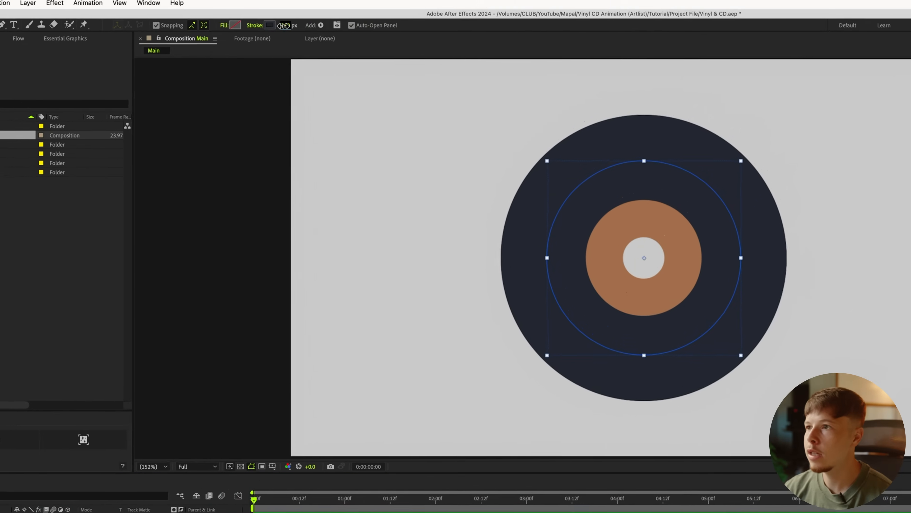
drag(242, 38, 194, 47)
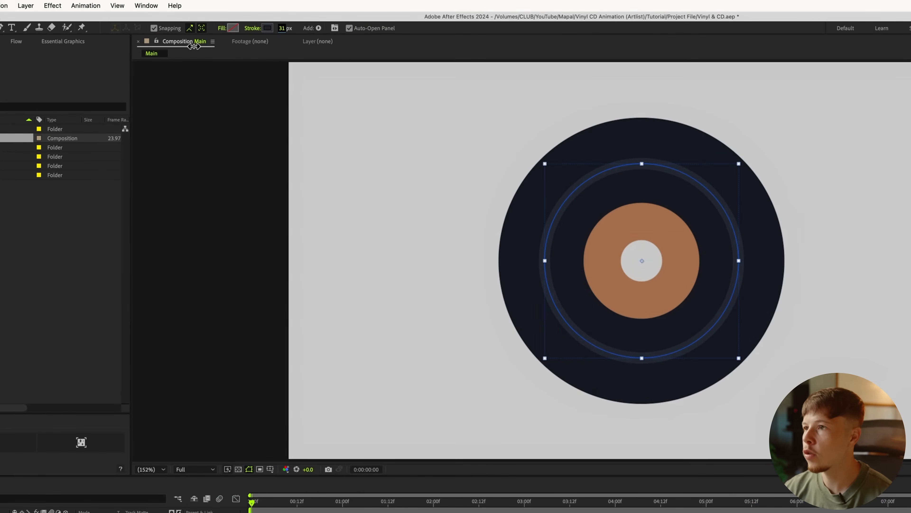
key(v)
scroll(598, 180, up, 1)
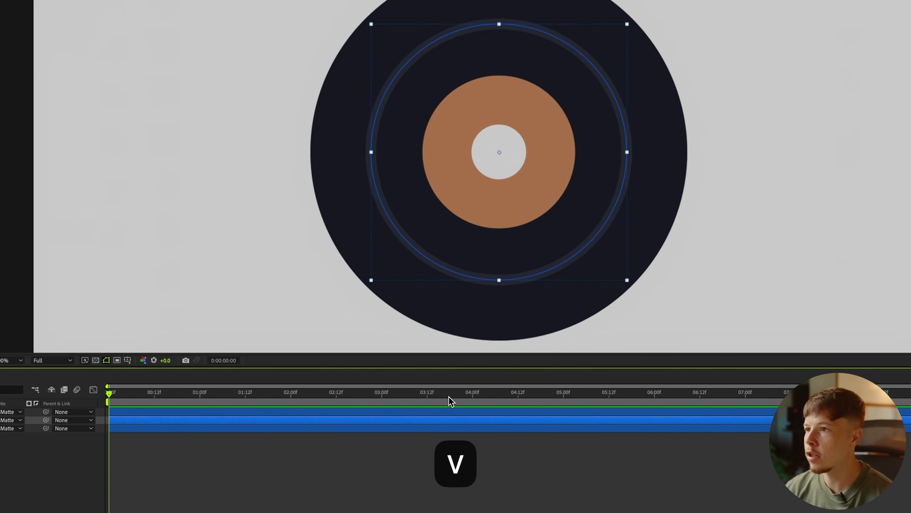
Set the Vinyl Highlight ellipse size to 757 × 757 so it lines the record's outer edge, and collapse the layer properties.
click(450, 461)
scroll(517, 227, up, 1)
click(6, 404)
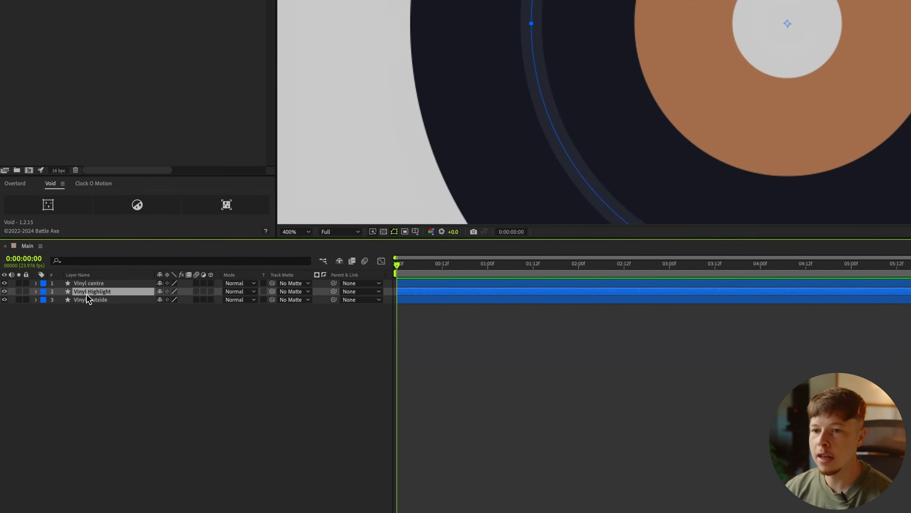
click(3, 373)
text(siz)
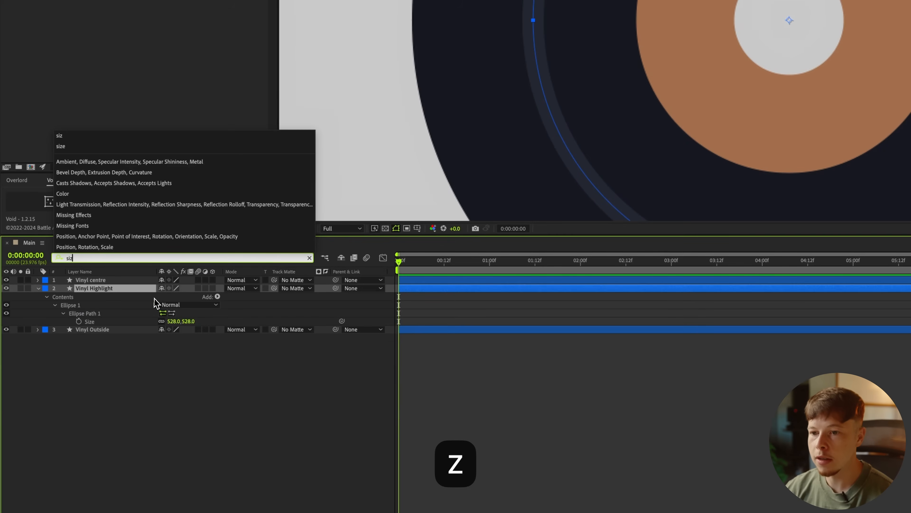
drag(176, 322, 203, 326)
drag(248, 331, 274, 325)
drag(190, 348, 176, 351)
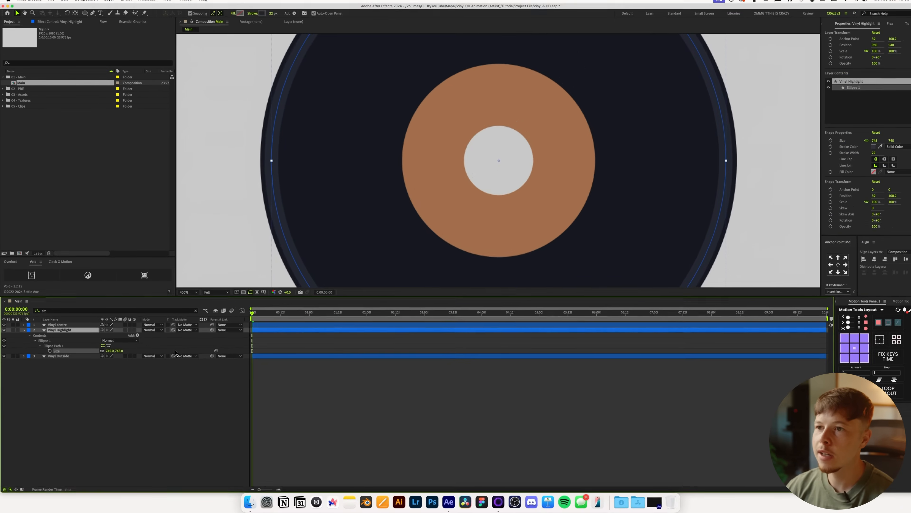
click(432, 459)
key(comma)
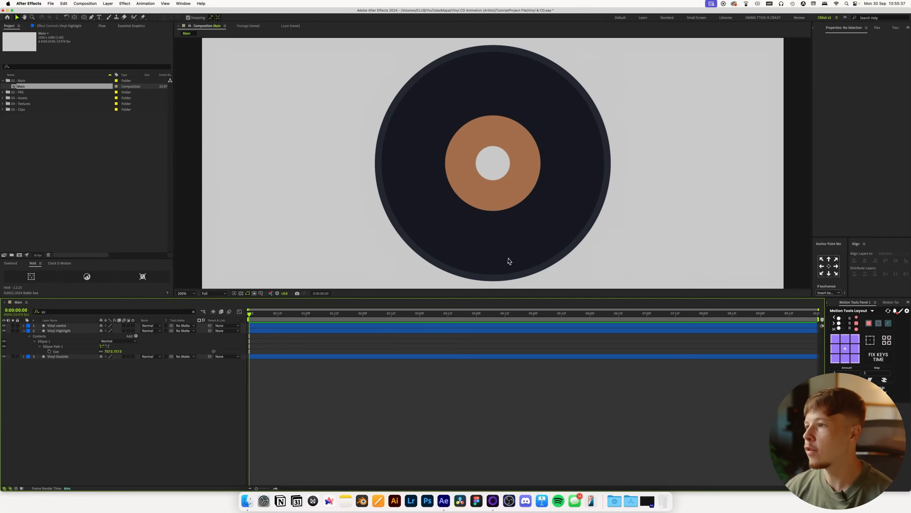
key(shift+slash)
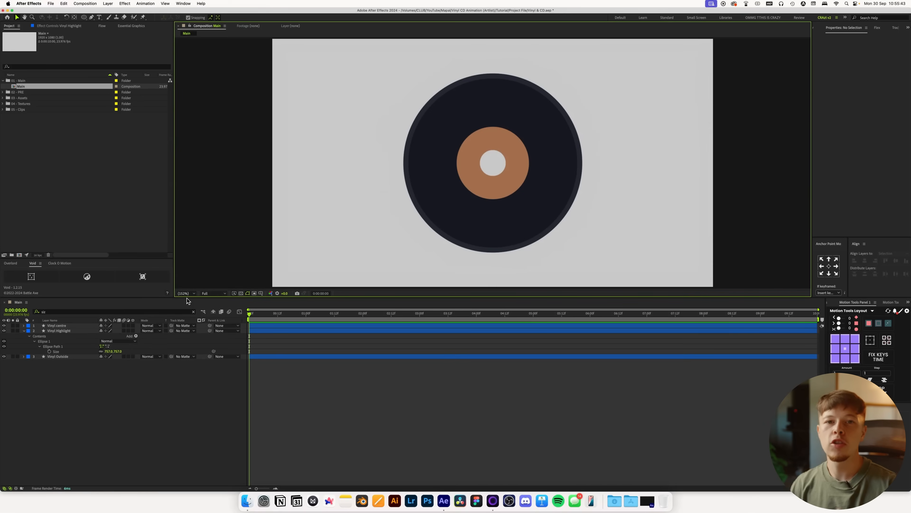
click(119, 396)
key(u)
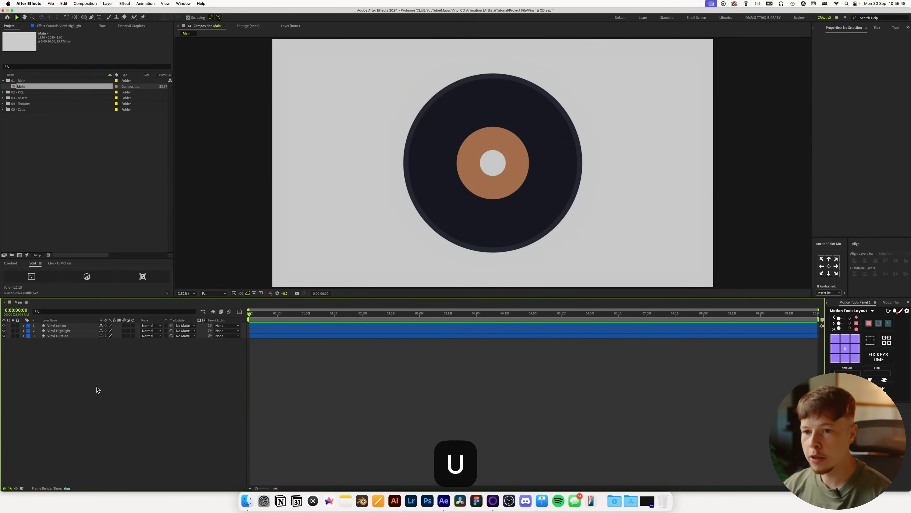
Give all three vinyl layers the Red label colour.
drag(77, 376, 49, 323)
click(30, 328)
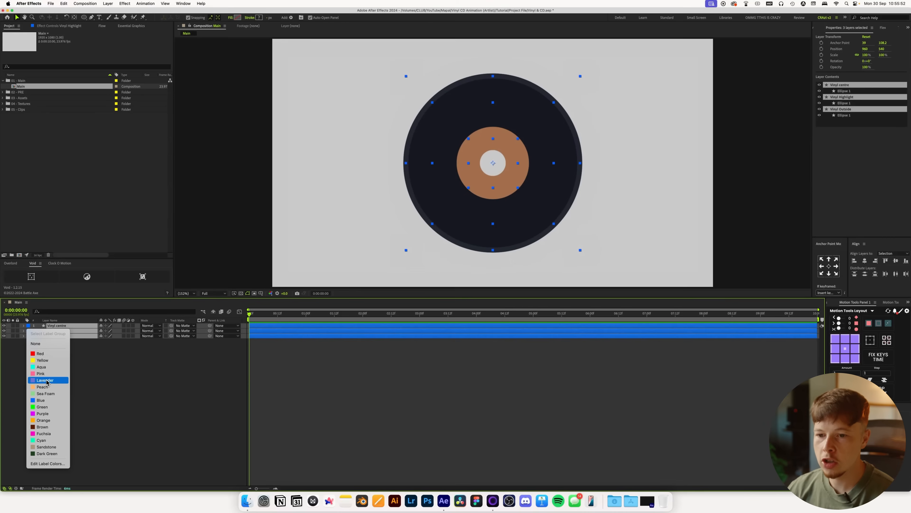
click(129, 404)
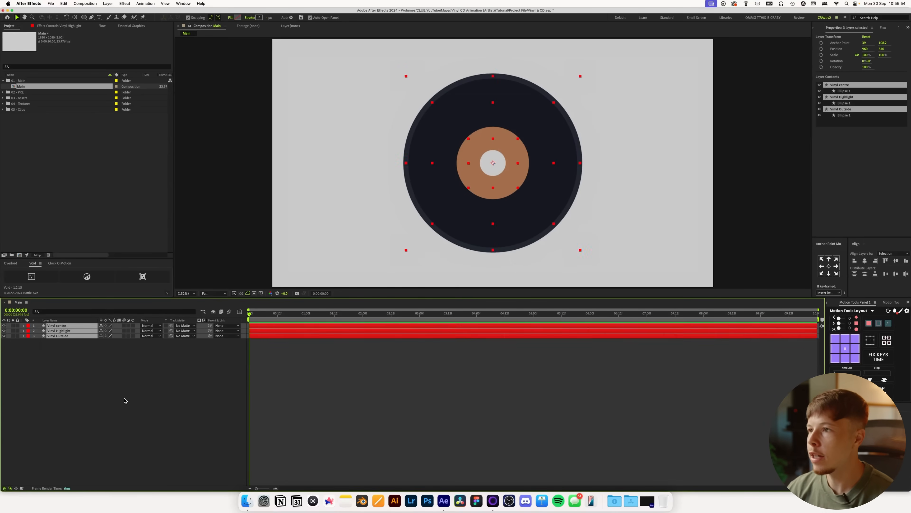
click(132, 403)
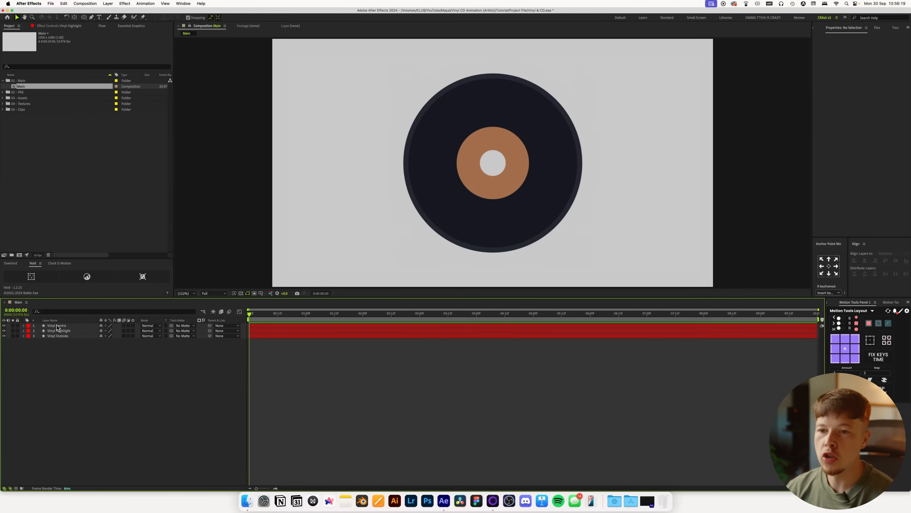
Draw a new ellipse ring about 174 px across with a dark grey 393939 stroke and centre it in the composition.
click(84, 17)
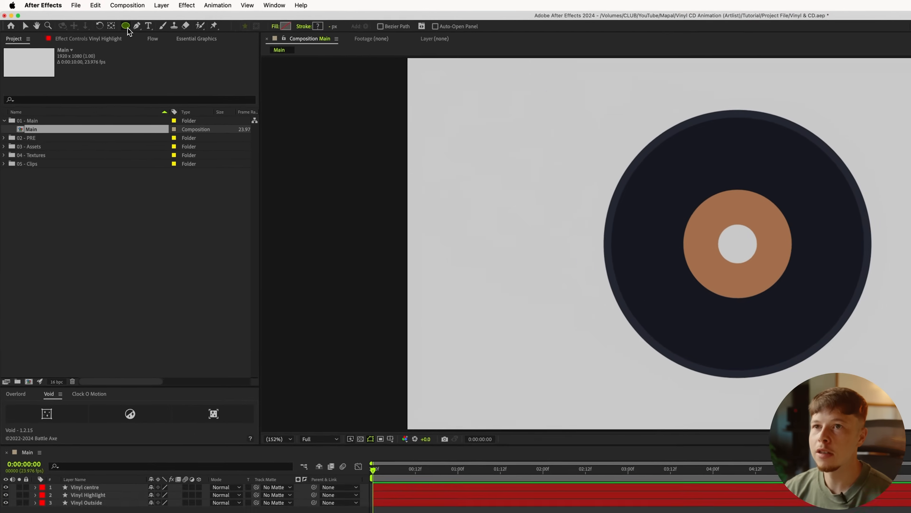
click(212, 18)
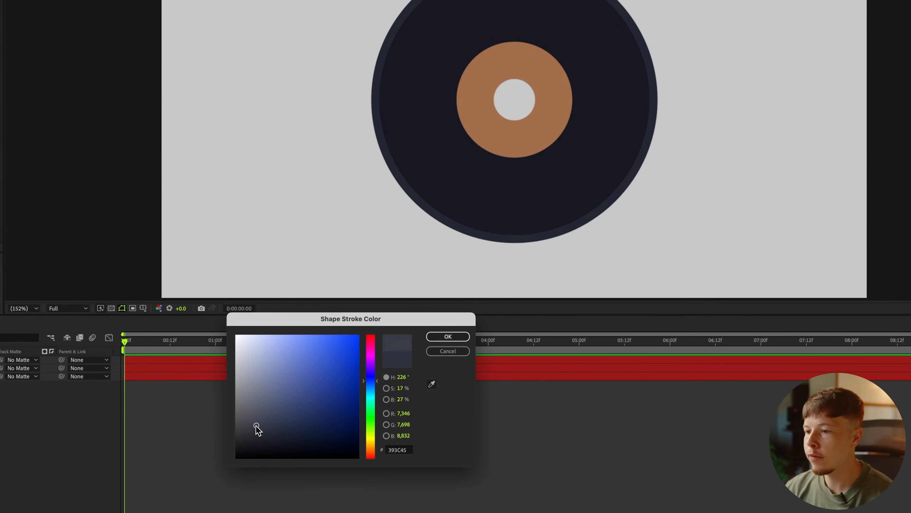
drag(256, 426, 236, 431)
click(448, 336)
drag(488, 88, 552, 151)
key(v)
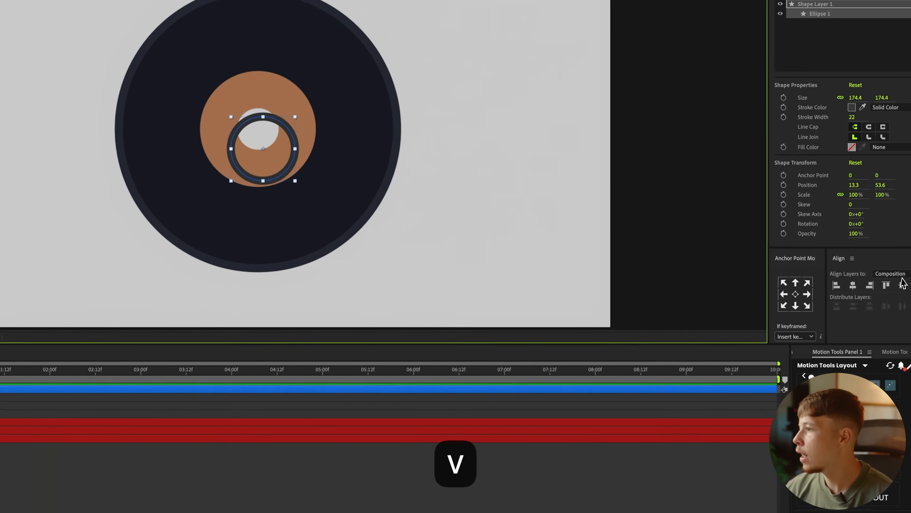
click(889, 291)
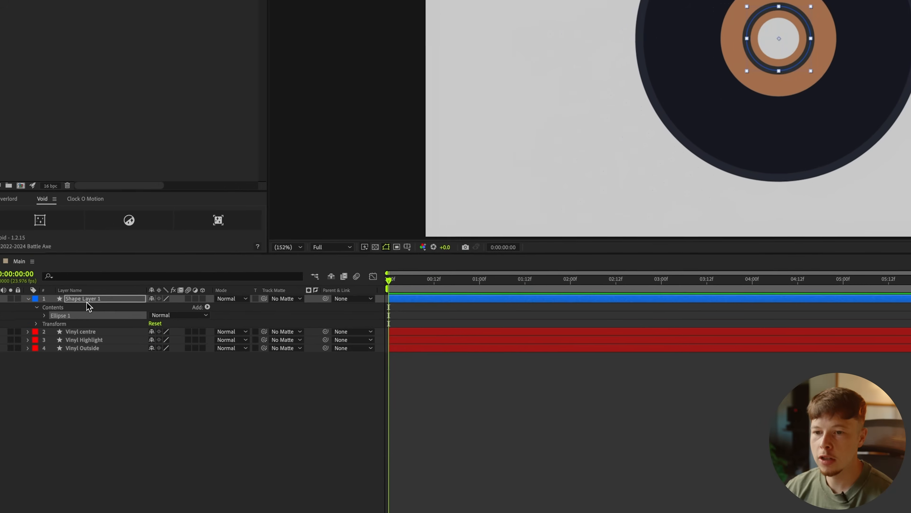
Rename the new ring layer CD inside and widen its stroke to 89 px.
key(Return)
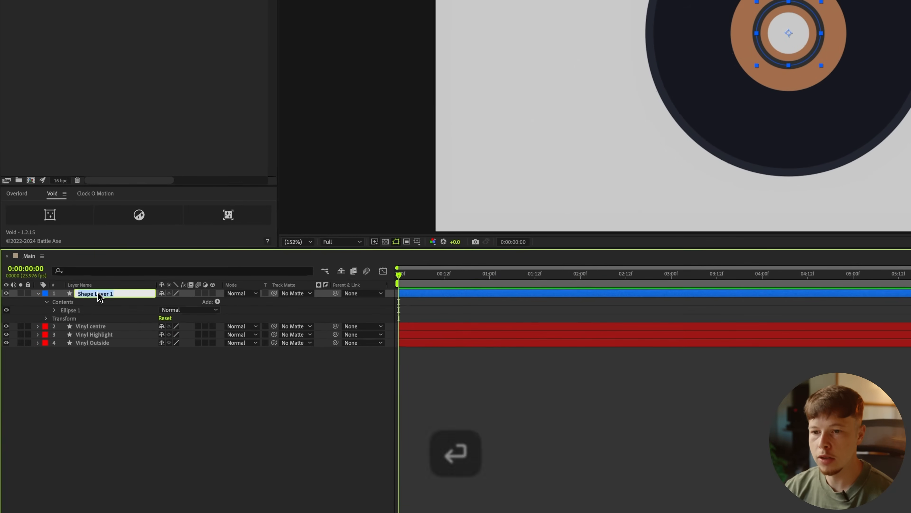
text(CD inside)
key(Return)
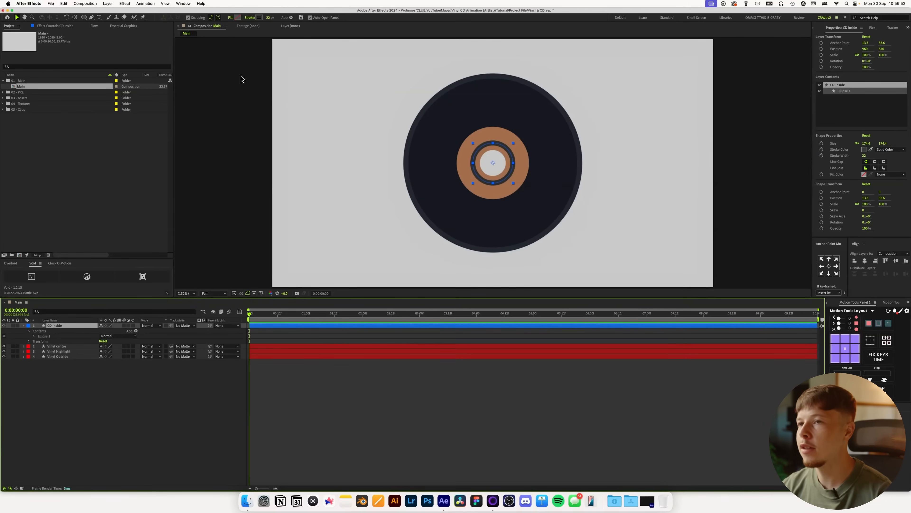
drag(269, 18, 287, 18)
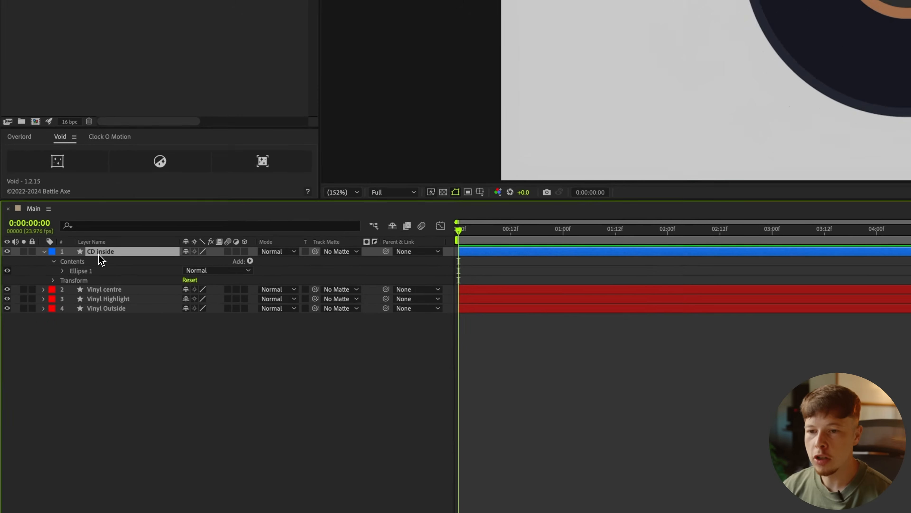
Duplicate the CD inside layer, place the copy directly below it, and rename the copy CD Outside.
key(super+d)
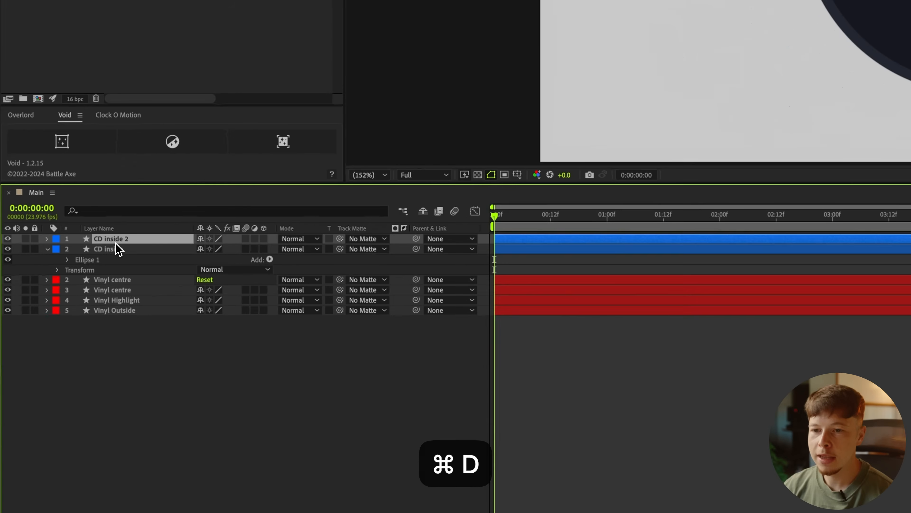
key(super+bracketleft)
key(Return)
key(Right)
key(BackSpace)
key(BackSpace)
key(BackSpace)
key(BackSpace)
key(BackSpace)
key(BackSpace)
key(BackSpace)
key(BackSpace)
text(Out)
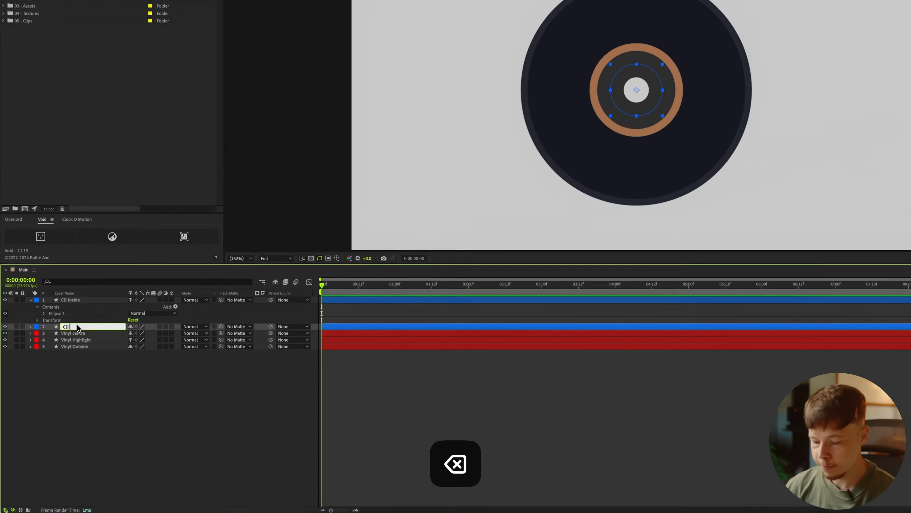
text(side)
key(Return)
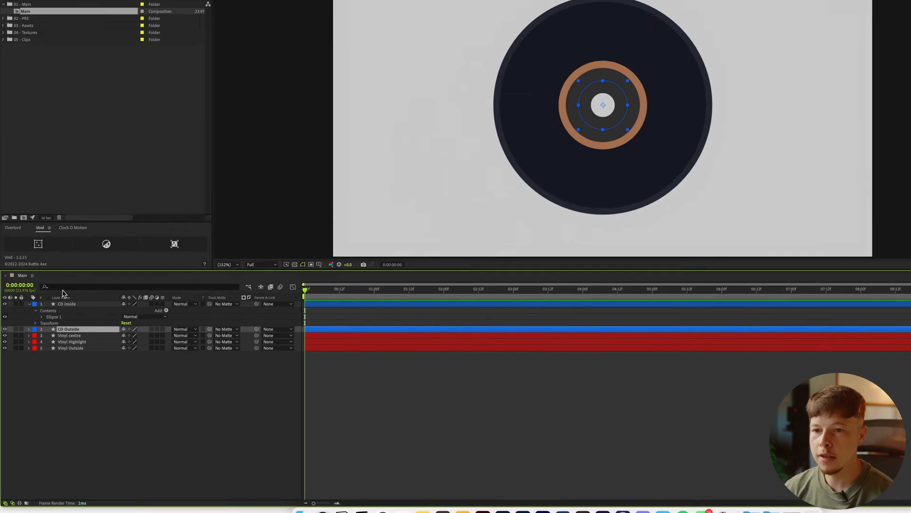
Enlarge the CD Outside ellipse size to 511.4 × 511.4.
click(50, 311)
text(siz)
drag(169, 333, 348, 343)
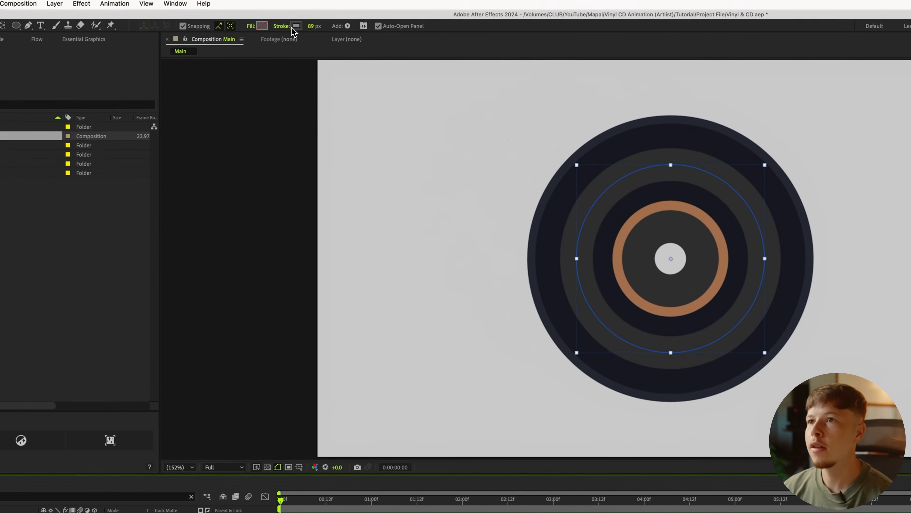
Change the CD Outside stroke colour to light grey E0E0E0 and widen the stroke to 269 px.
click(259, 7)
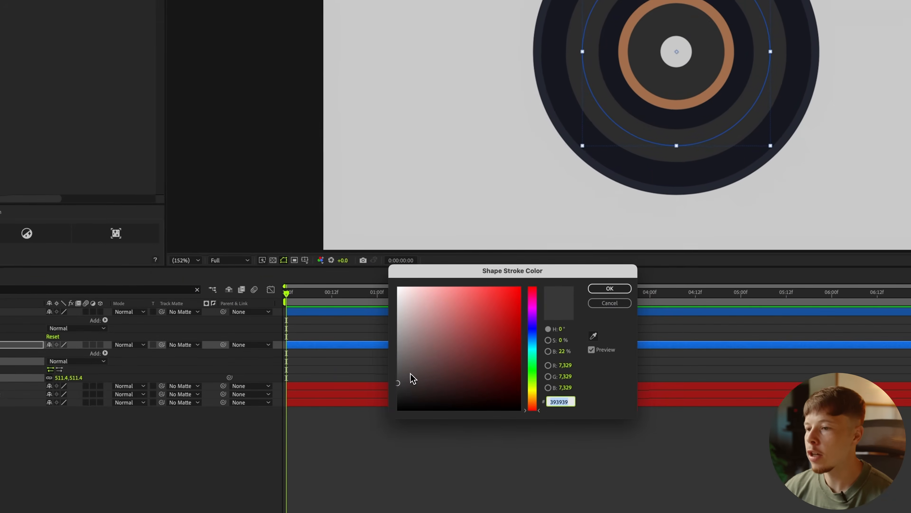
mouse_move(411, 359)
mouse_down()
mouse_move(399, 314)
mouse_move(374, 299)
mouse_up()
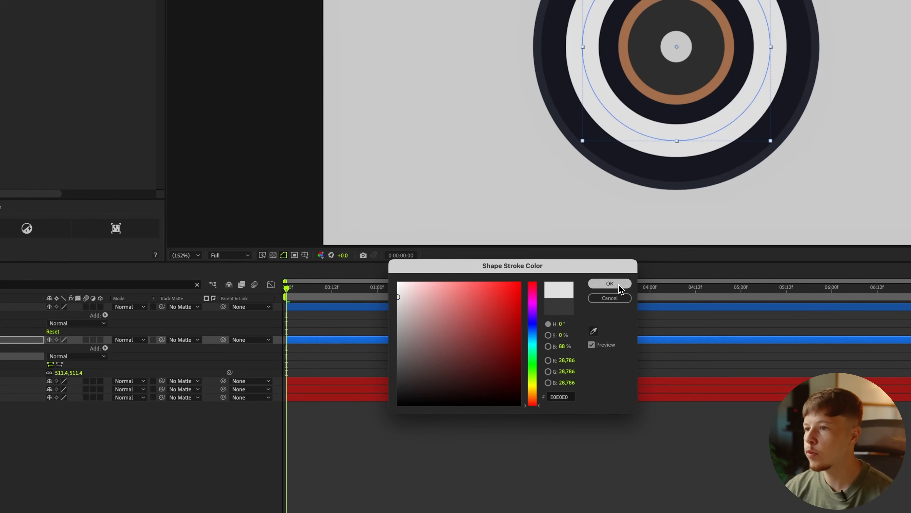
click(610, 283)
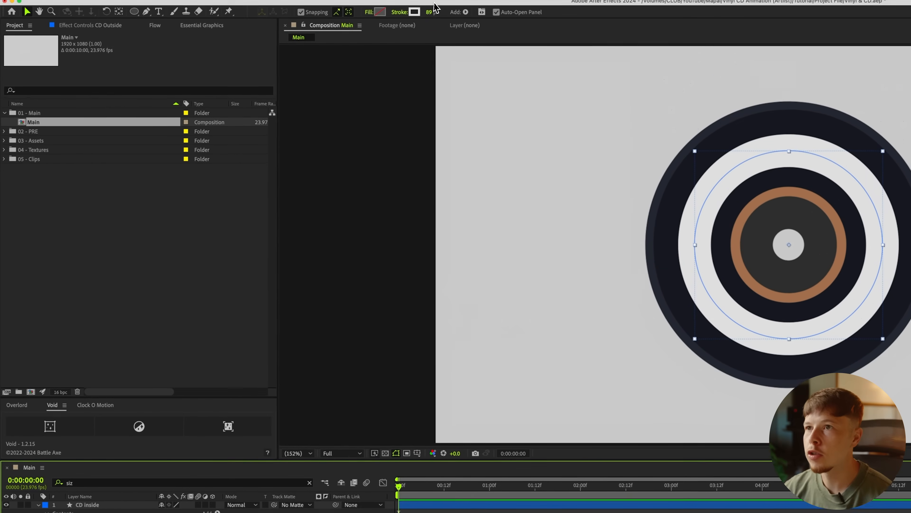
mouse_move(434, 29)
mouse_down()
mouse_move(515, 32)
mouse_move(431, 27)
mouse_up()
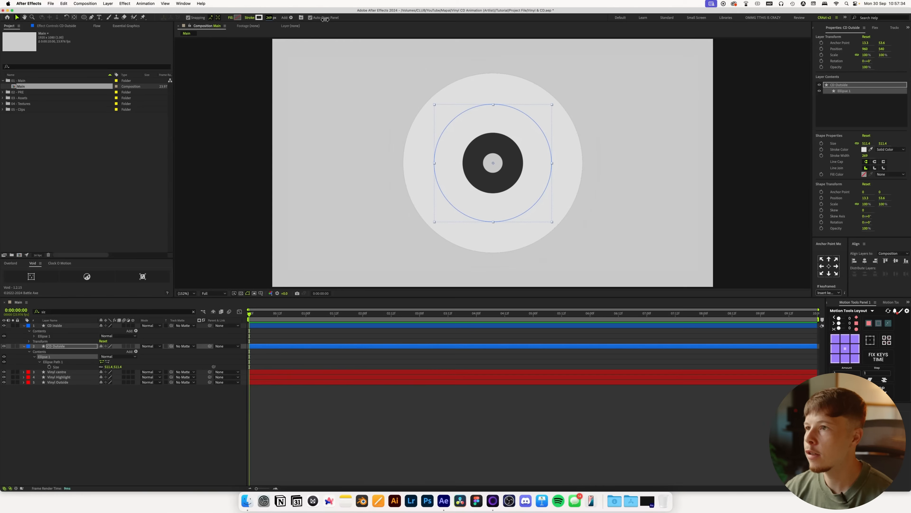
click(505, 401)
Collapse the properties of both CD layers and select the CD Outside layer.
click(505, 157)
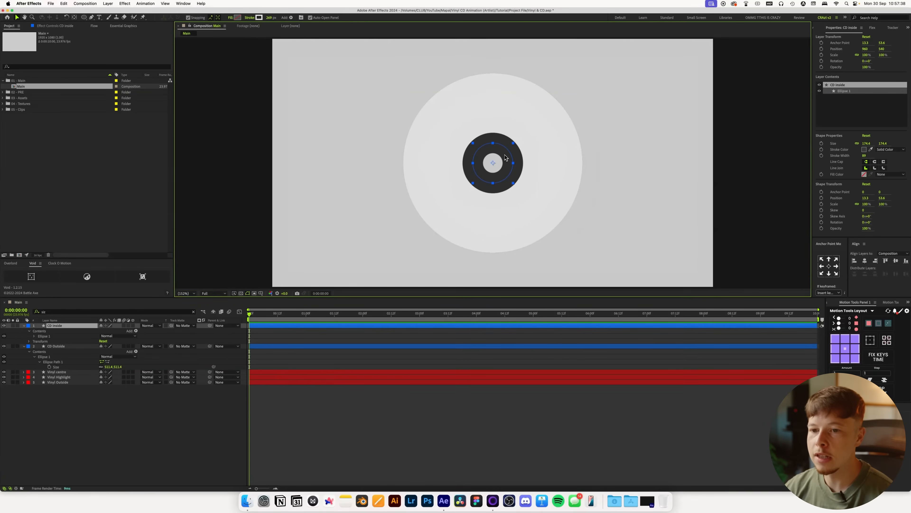
click(64, 347)
click(91, 422)
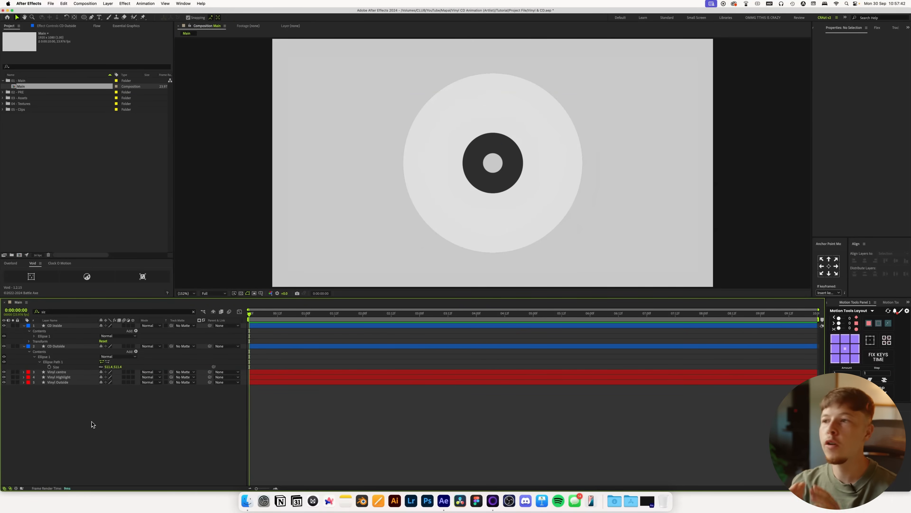
key(u)
click(90, 330)
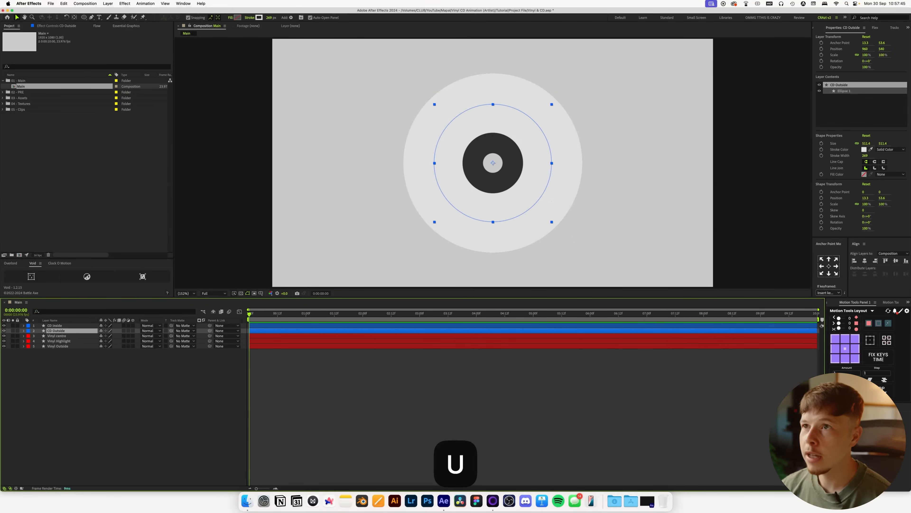
Change the CD Outside stroke colour to dark navy 23273A and deselect the layer.
click(260, 17)
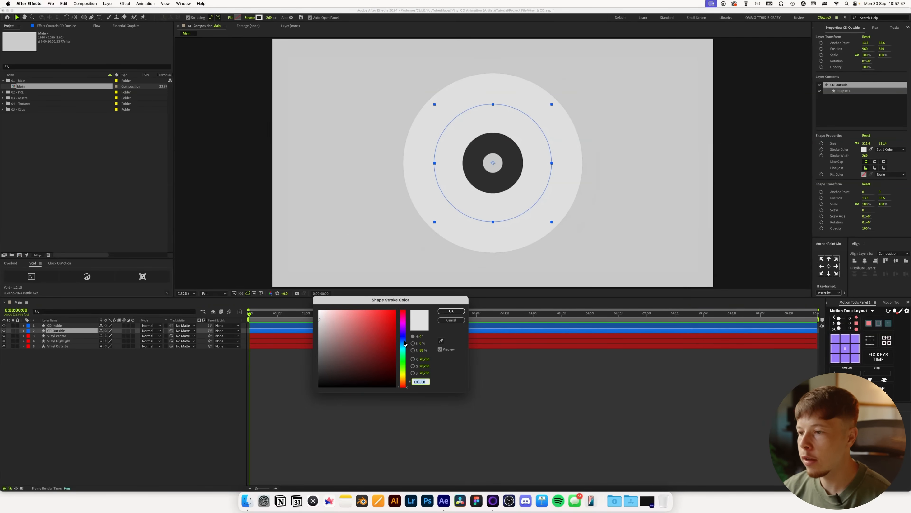
drag(405, 343, 404, 337)
drag(331, 357, 349, 366)
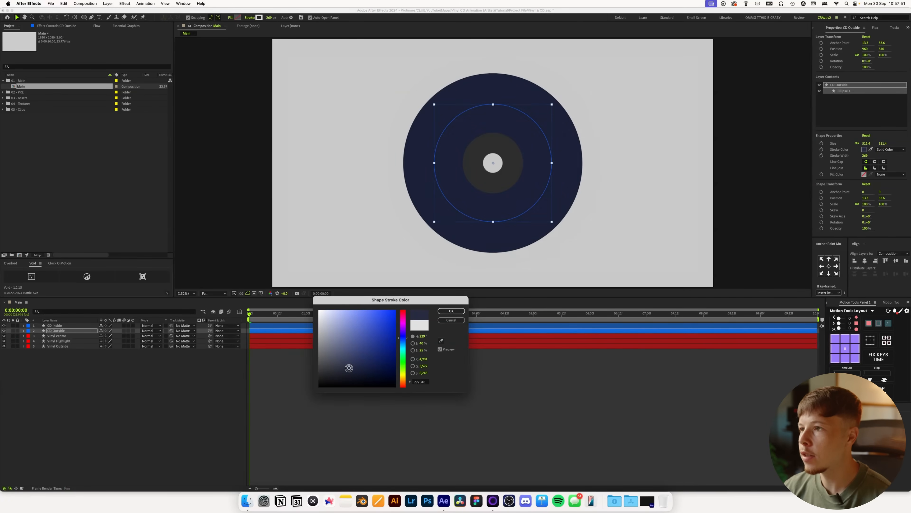
click(455, 311)
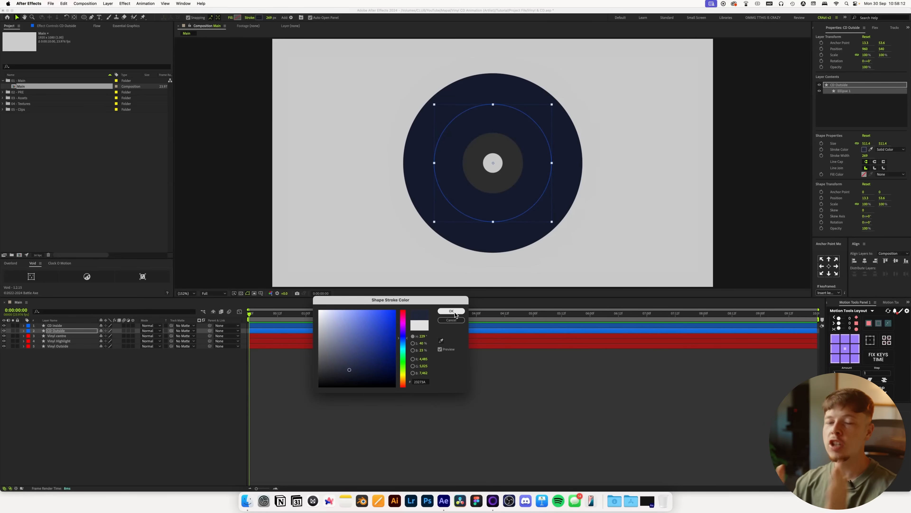
click(452, 311)
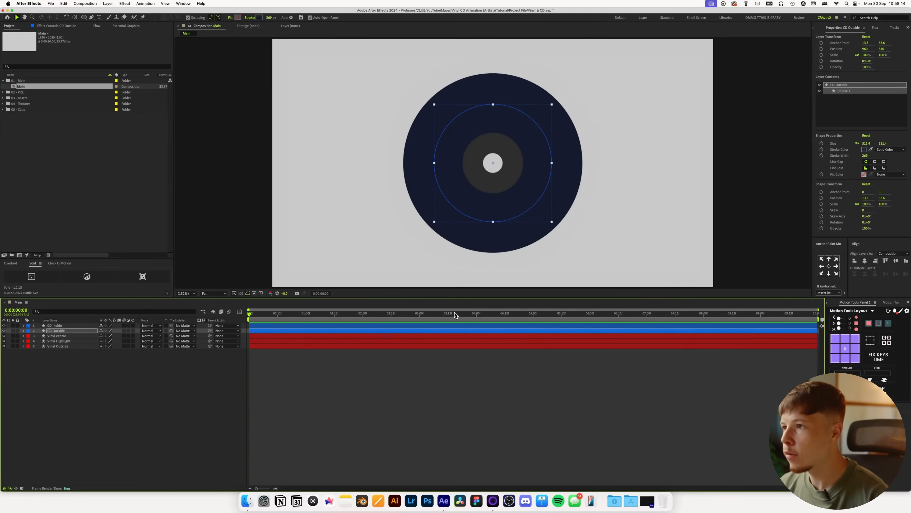
click(403, 420)
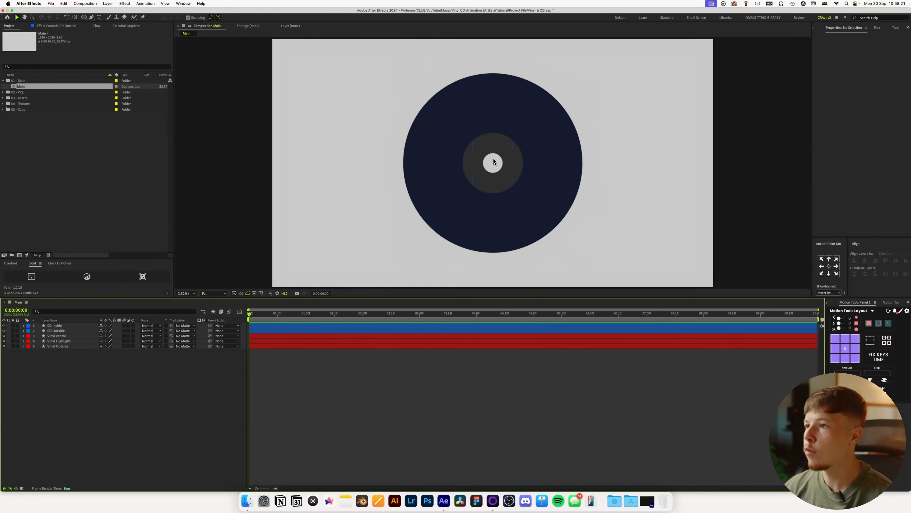
Duplicate the CD Outside layer and rename the upper copy CD Highlight Small.
key(period)
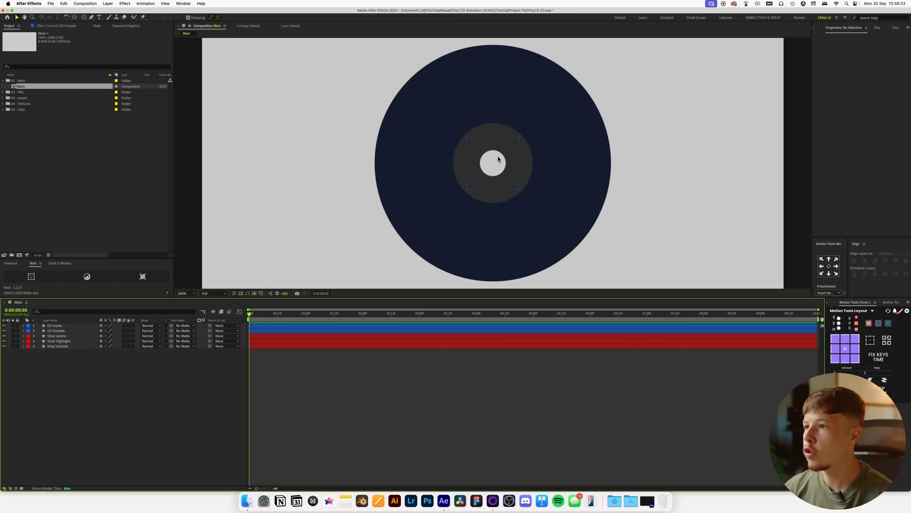
key(period)
key(period)
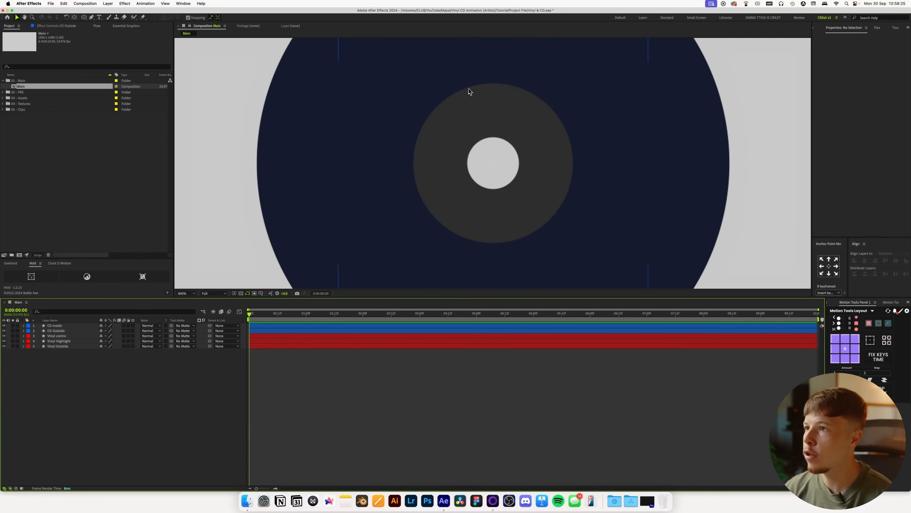
key(comma)
key(comma)
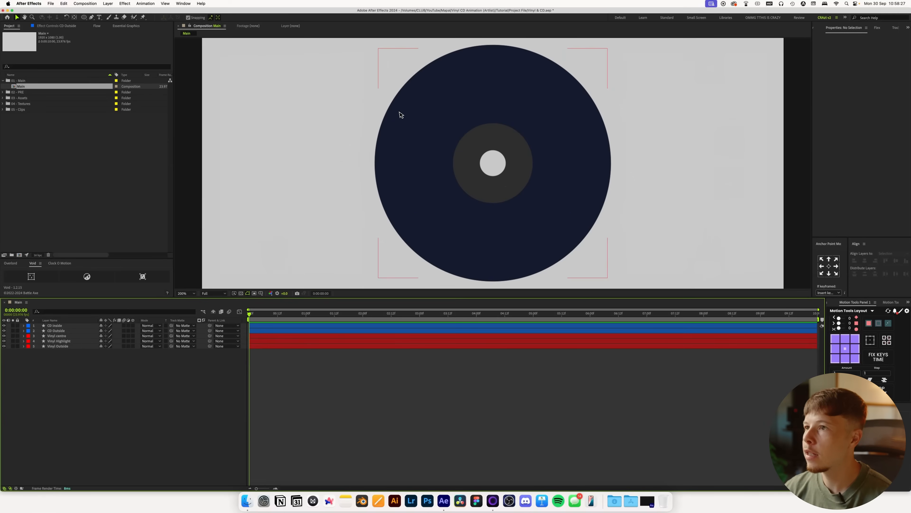
click(63, 331)
key(super+d)
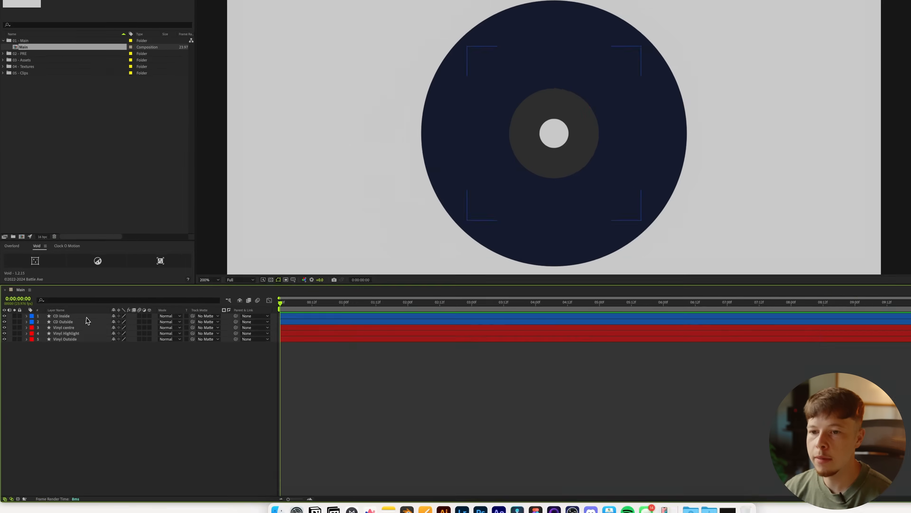
key(Return)
key(Right)
key(BackSpace)
key(BackSpace)
key(BackSpace)
key(BackSpace)
key(BackSpace)
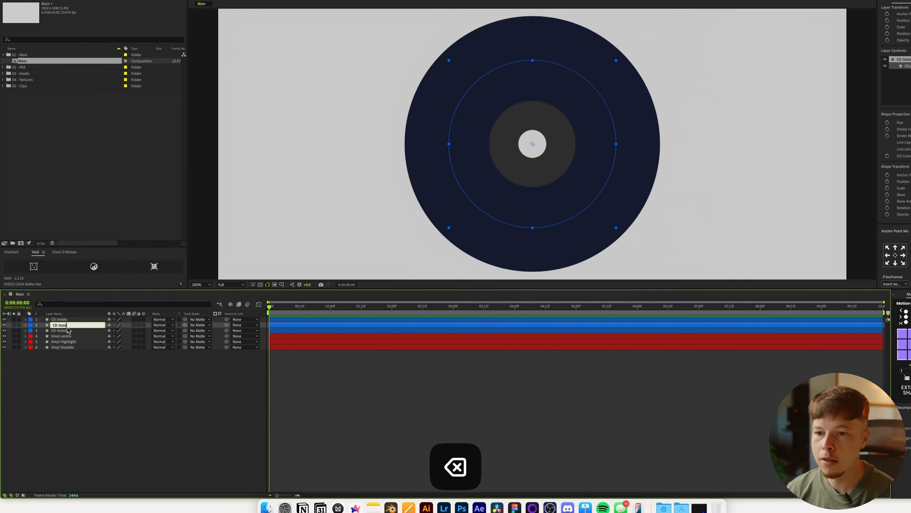
key(BackSpace)
key(BackSpace)
key(BackSpace)
key(BackSpace)
text(Highlight )
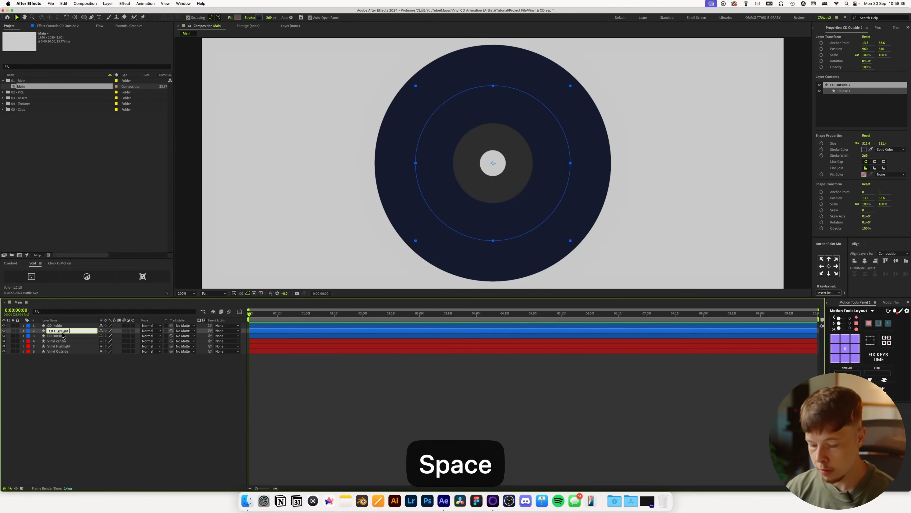
text(Small)
key(Return)
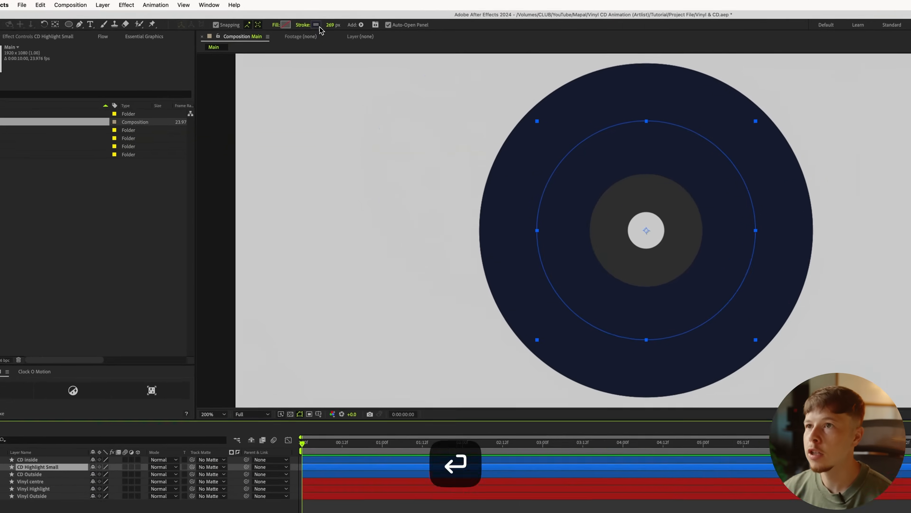
Set the CD Highlight Small stroke to slate blue 3F445A and reduce its width to 7 px.
click(259, 17)
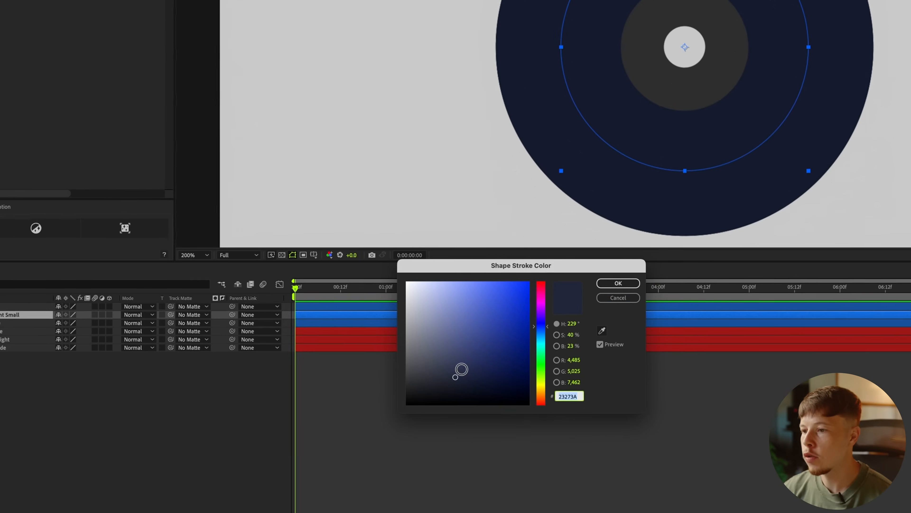
drag(353, 367, 344, 364)
drag(445, 358, 442, 352)
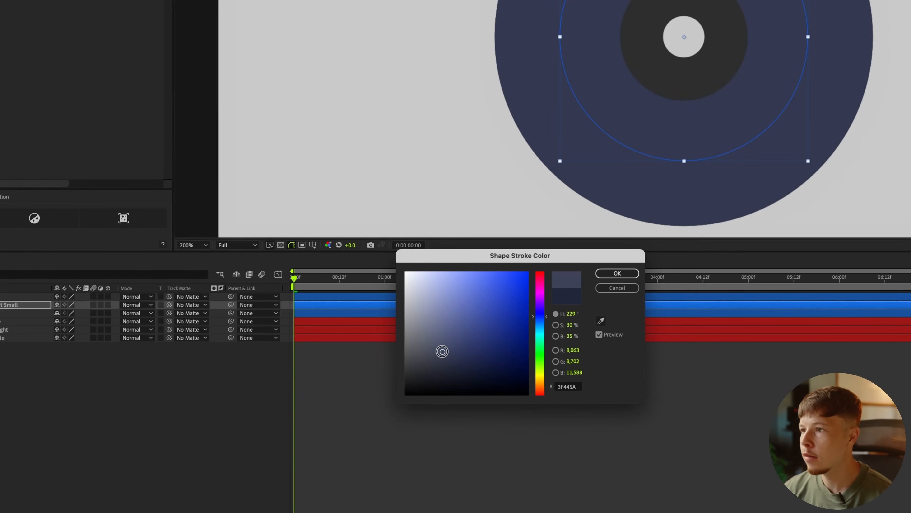
click(617, 273)
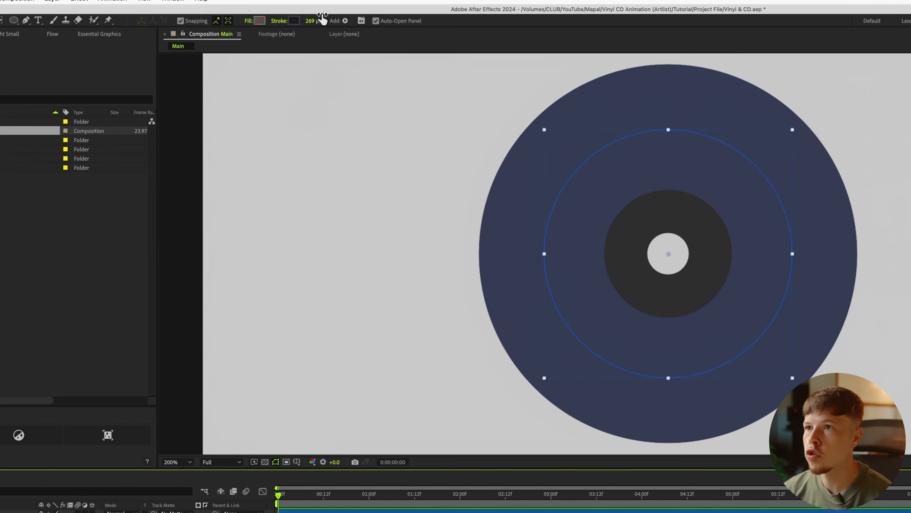
drag(311, 22, 194, 43)
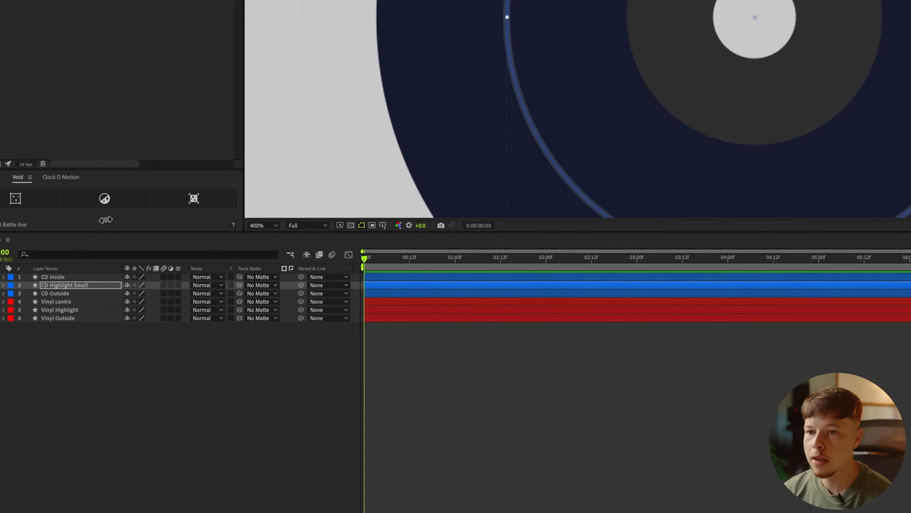
Shrink the CD Highlight Small ellipse to 263.4 × 263.4 around the inner disc and darken its stroke to a subtle blue-grey.
text(siz)
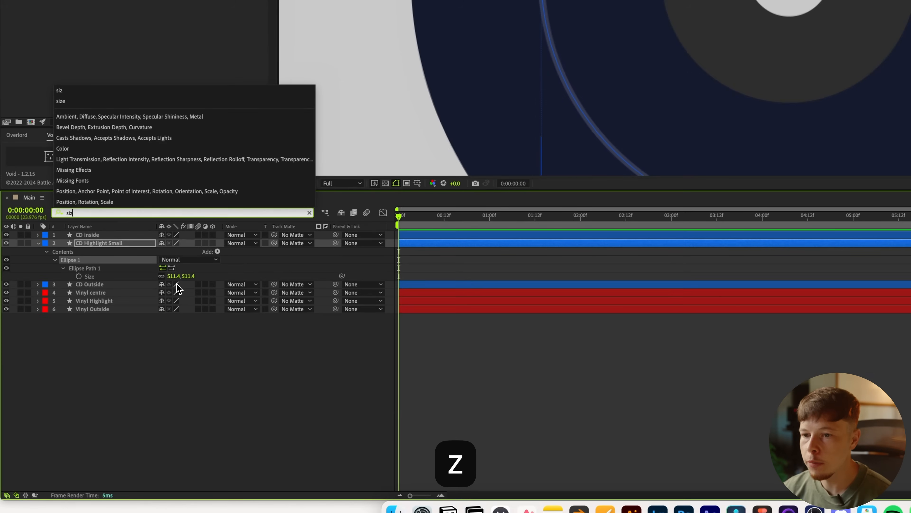
drag(172, 276, 47, 290)
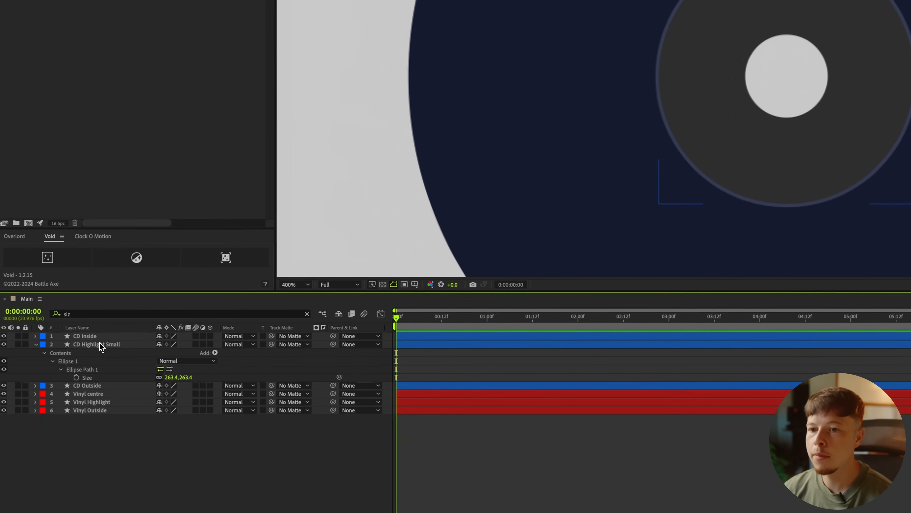
click(77, 367)
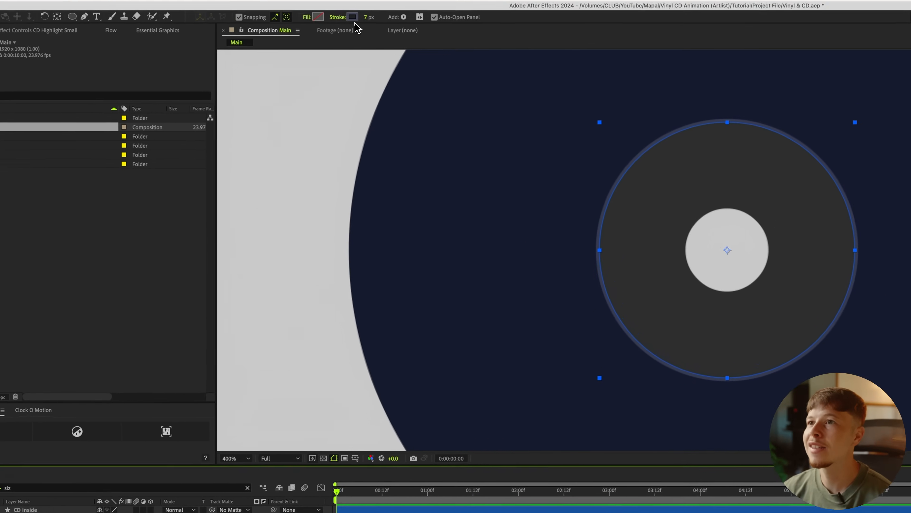
click(353, 14)
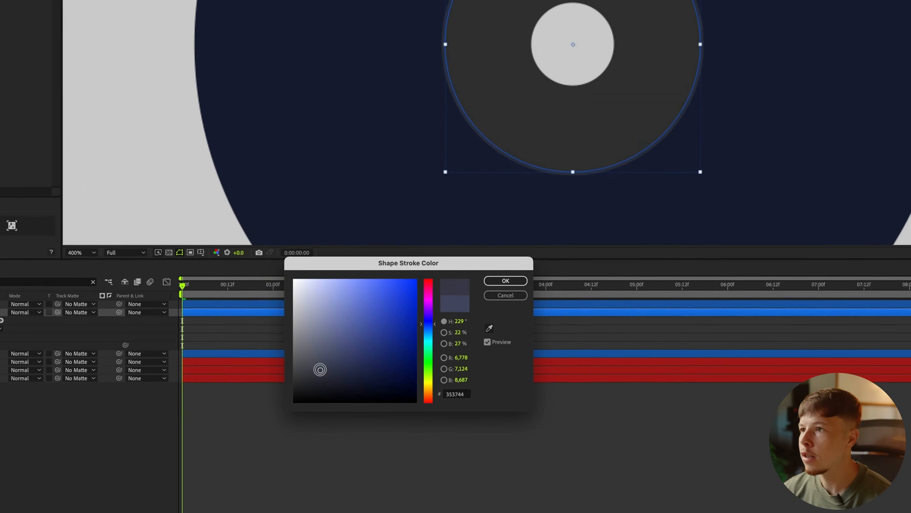
click(320, 373)
click(506, 280)
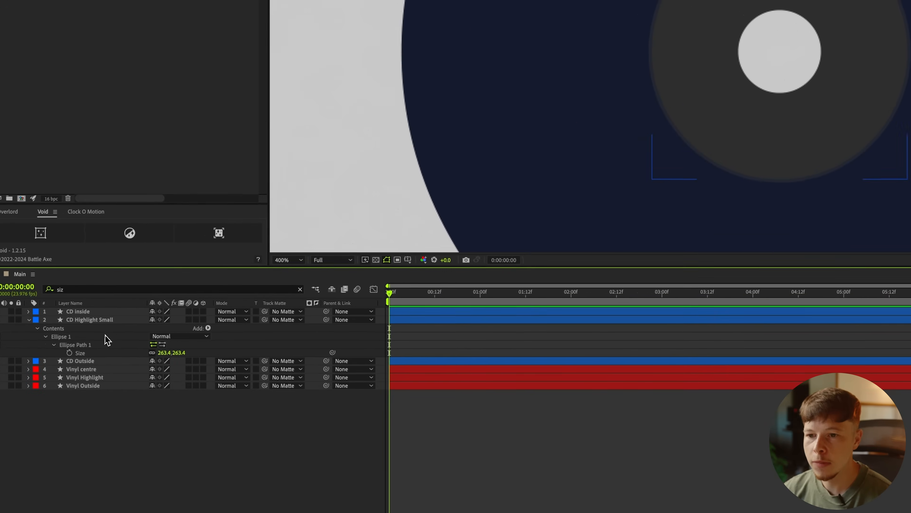
Duplicate the CD Highlight Small layer and rename the copy CD Highlight Big.
key(super+d)
key(Return)
key(BackSpace)
key(BackSpace)
key(BackSpace)
key(BackSpace)
key(BackSpace)
key(BackSpace)
text(Big)
key(Return)
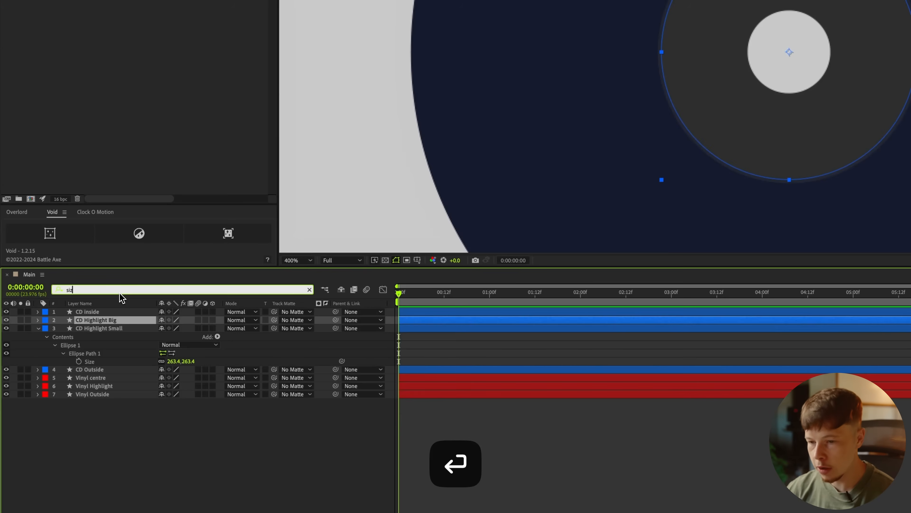
Enlarge the CD Highlight Big ellipse to 776.4 × 776.4 so it follows the disc's outer edge.
key(Return)
click(170, 351)
drag(278, 343, 355, 337)
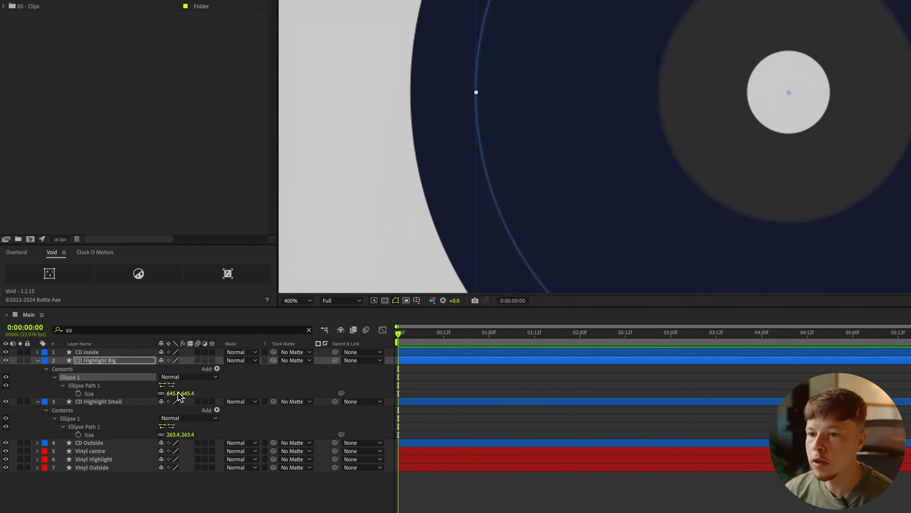
drag(179, 396, 236, 391)
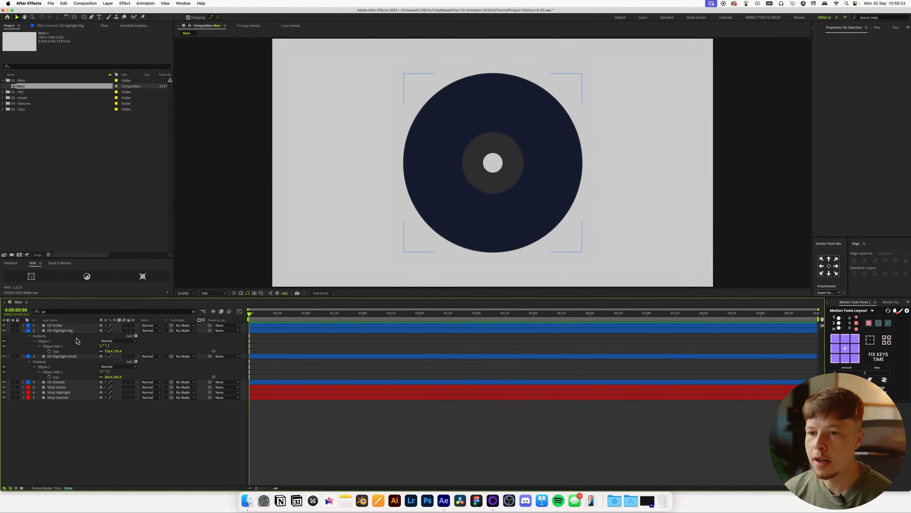
Lighten the CD Highlight Big stroke to a medium blue-grey and save the project.
click(104, 277)
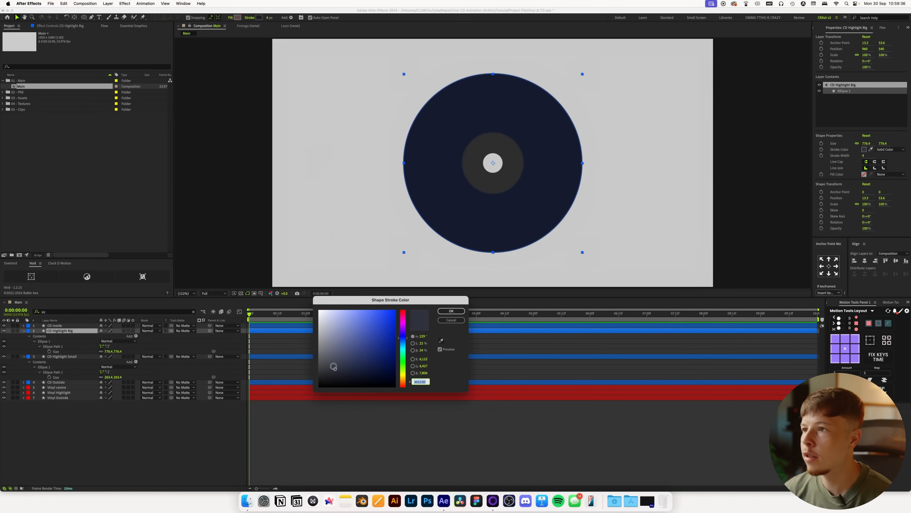
drag(333, 366, 331, 359)
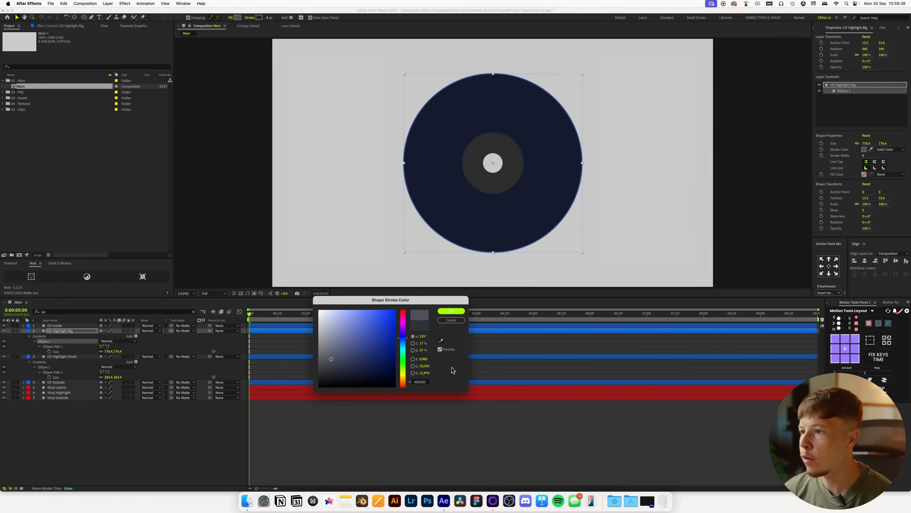
key(Return)
click(548, 438)
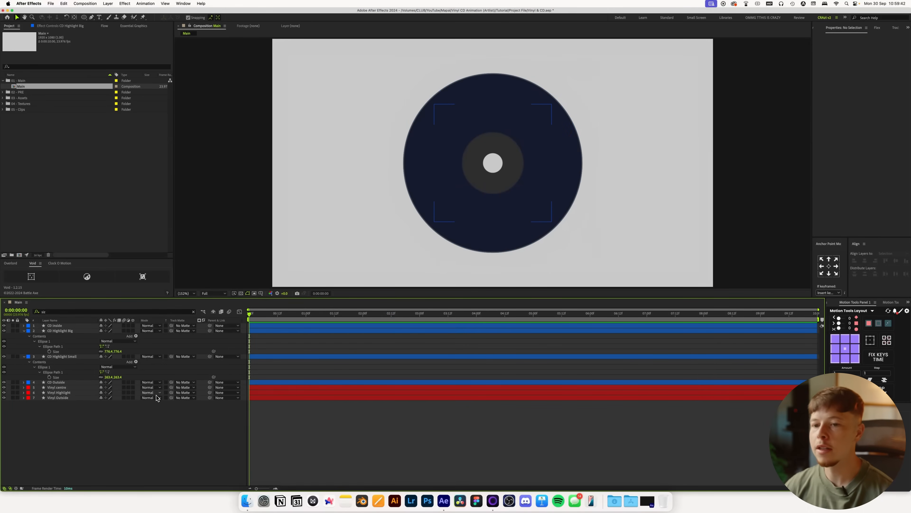
key(super+s)
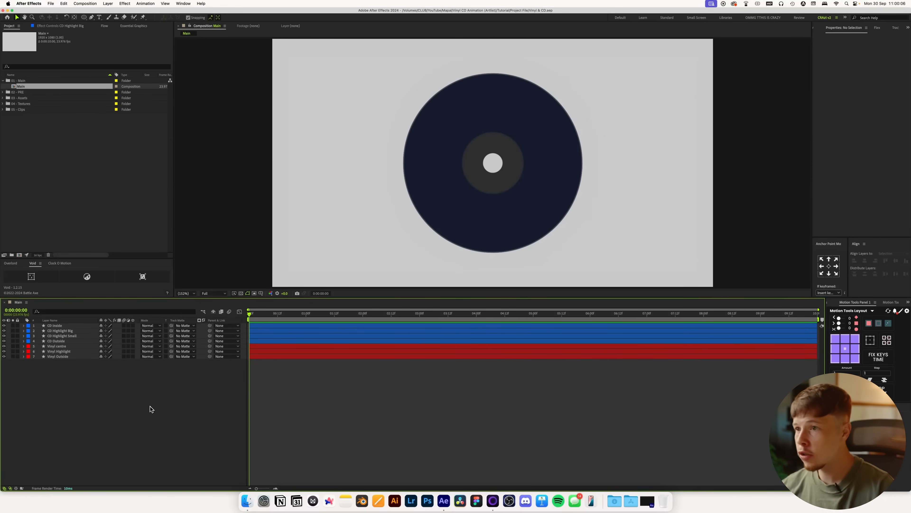
Select the CD Outside layer and hide every other layer in the composition.
click(53, 341)
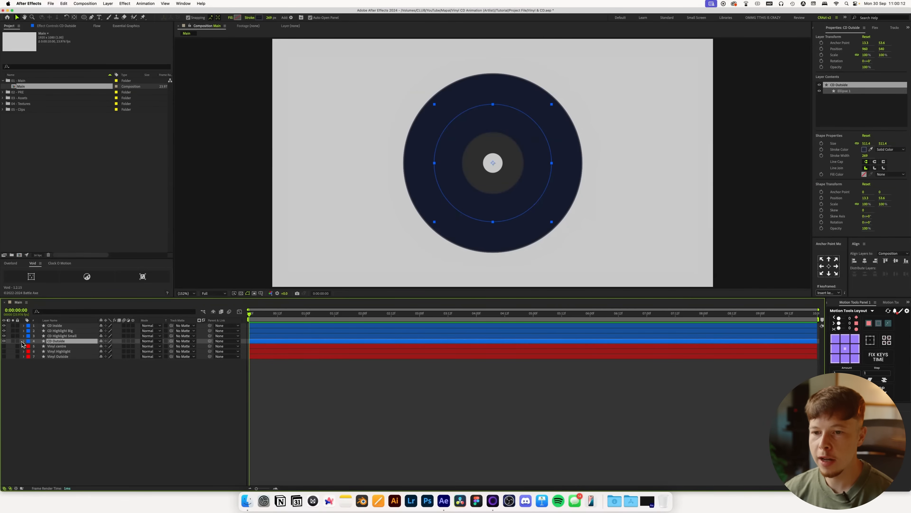
click(4, 335)
click(4, 331)
click(4, 325)
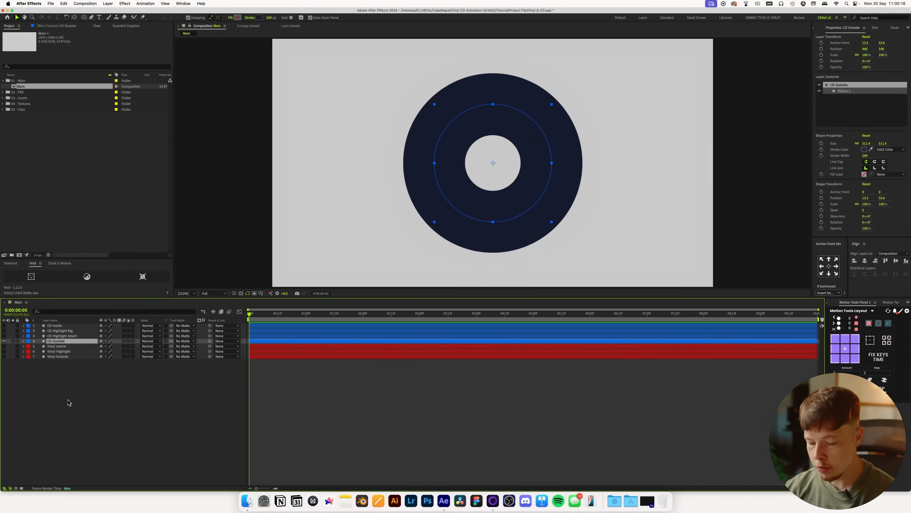
Create a white 1920 × 1080 px solid named CD Shine directly above the CD Outside layer.
key(super+y)
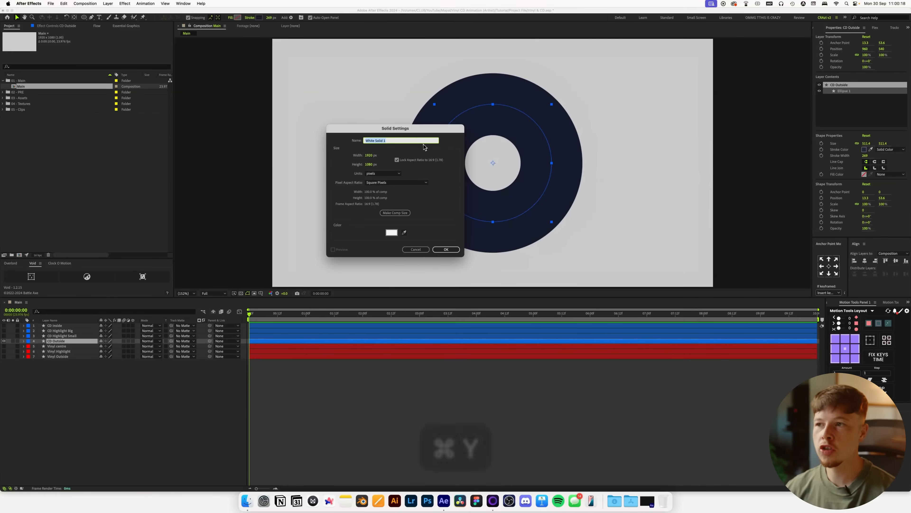
text(CD Shine)
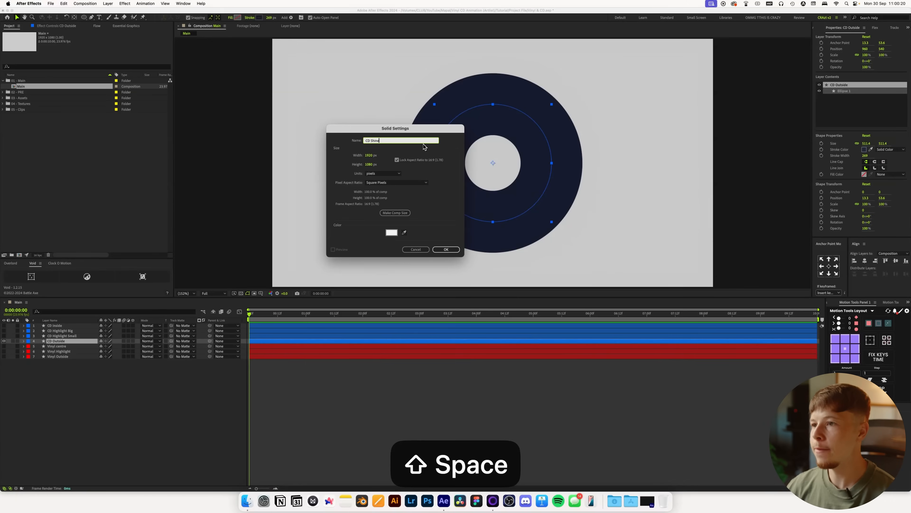
key(Return)
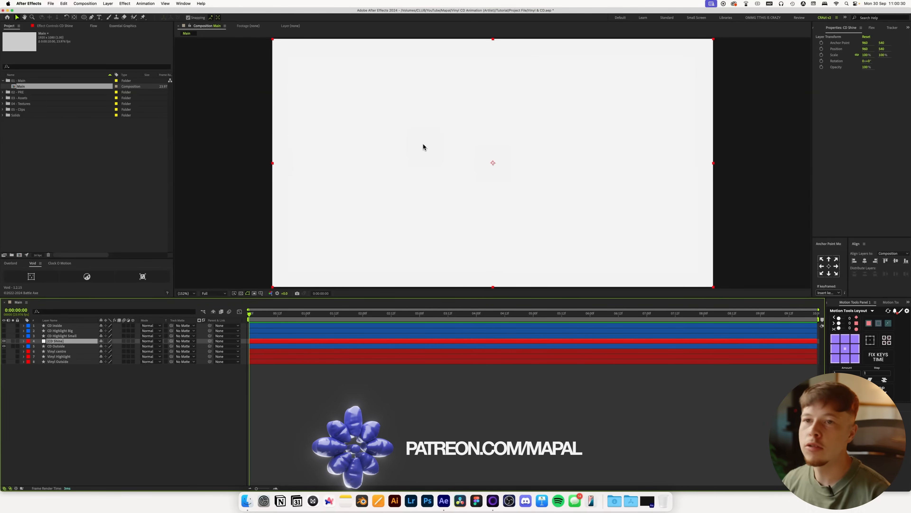
Apply the Fractal Noise effect to the CD Shine solid.
key(ctrl+space)
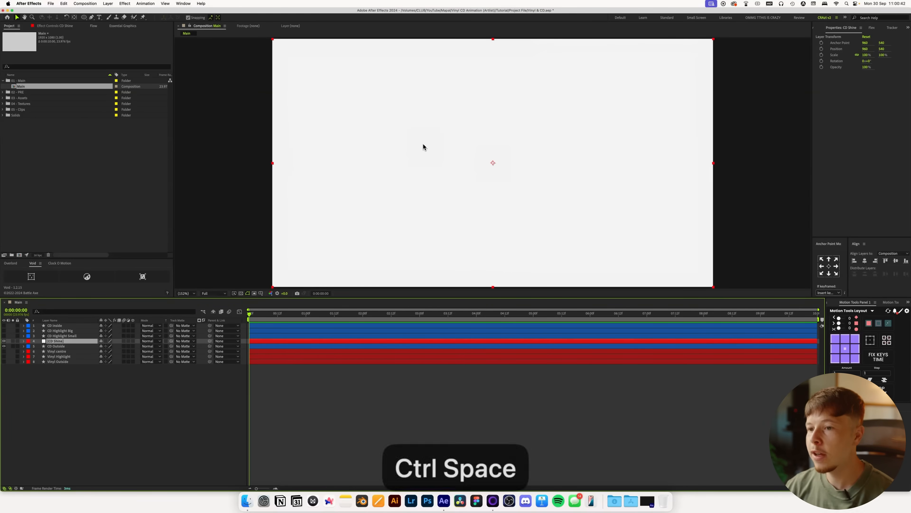
text(fractal)
key(Return)
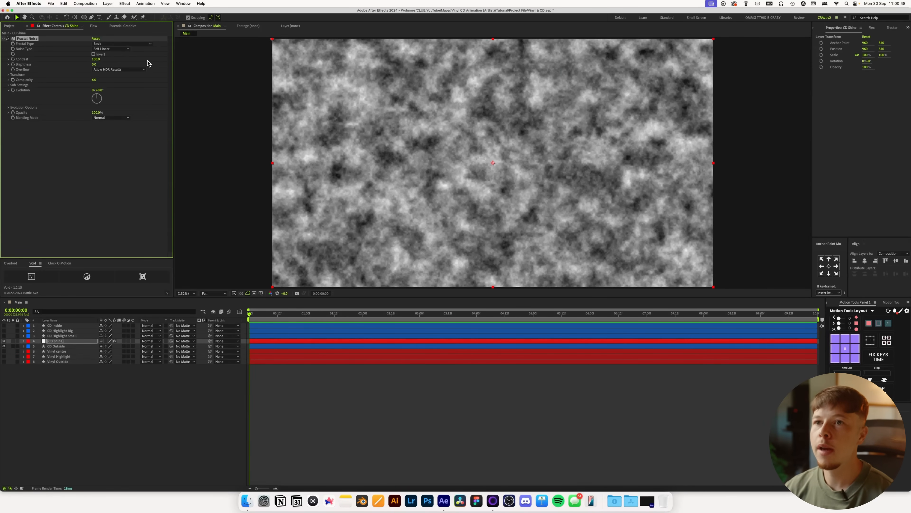
Set the Fractal Noise on CD Shine to the Block noise type with a complexity of 1.
click(111, 49)
click(107, 53)
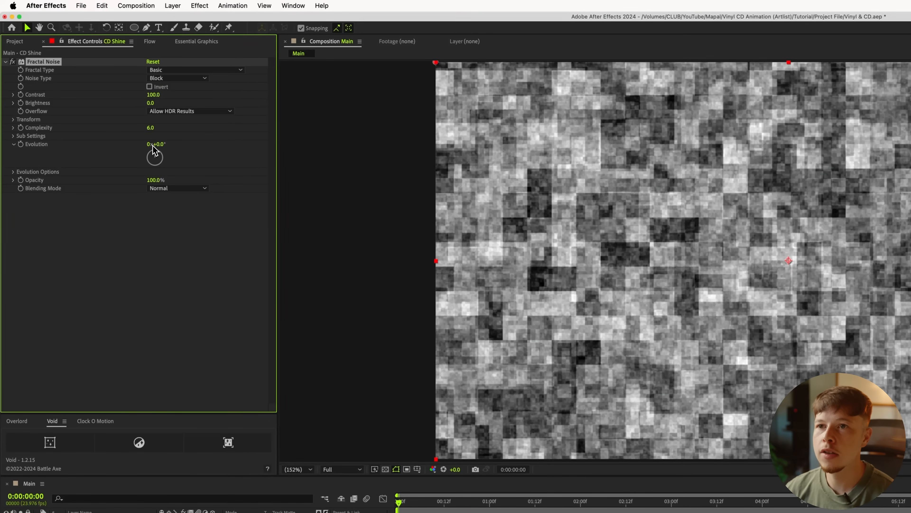
click(151, 129)
text(1)
key(Return)
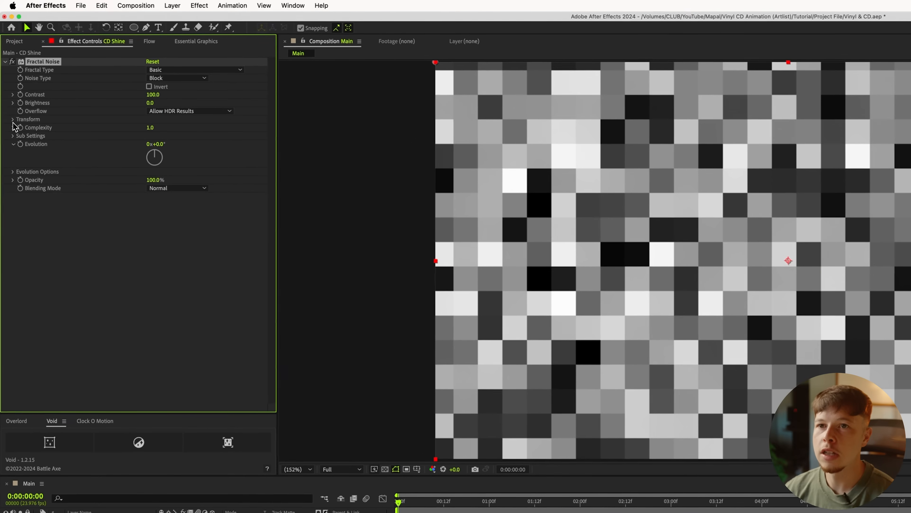
Disable uniform scaling in the Fractal Noise transform and set its scale height to 3903 and scale width to 28.
click(13, 119)
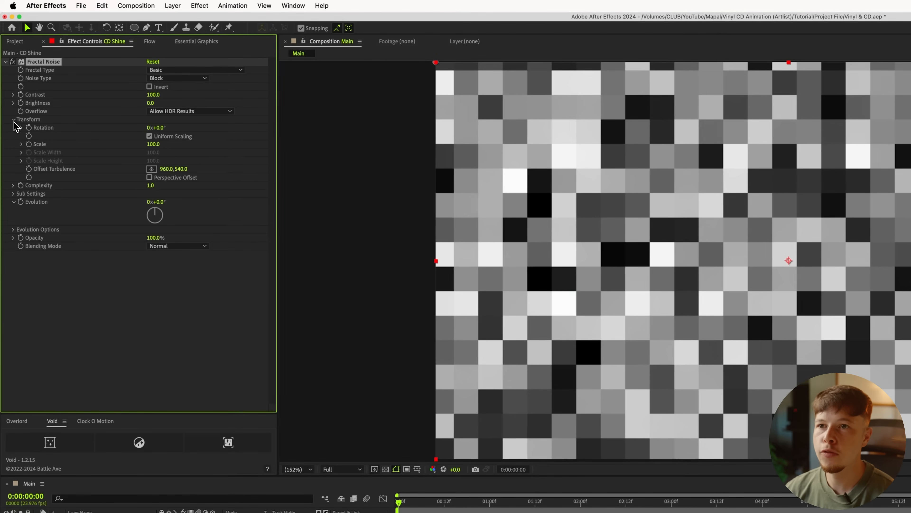
click(150, 137)
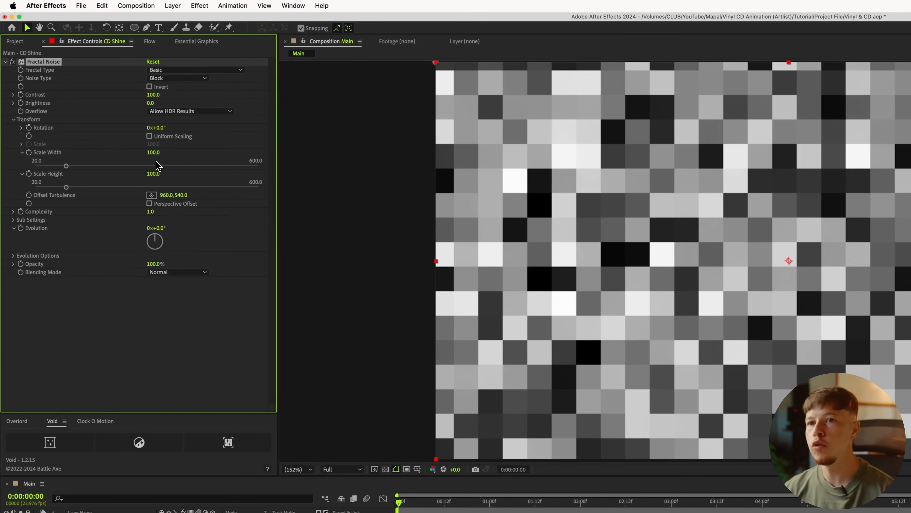
drag(153, 173, 910, 159)
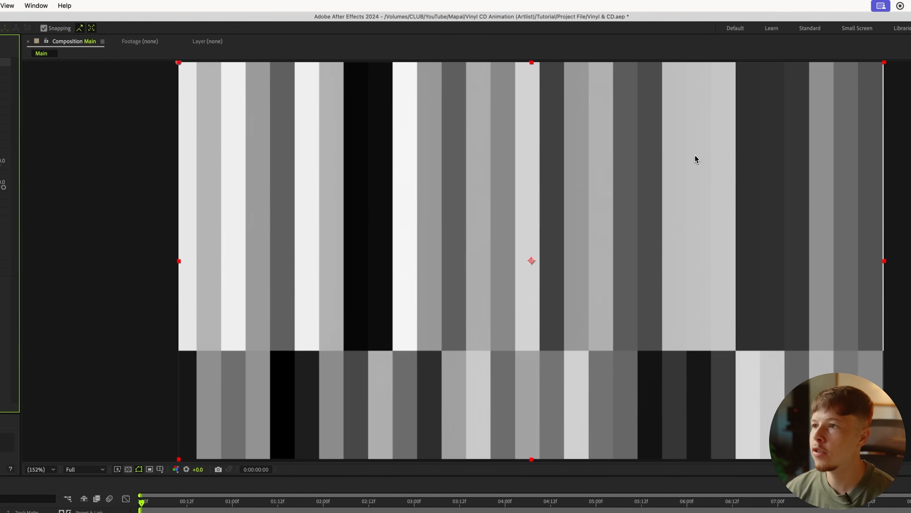
drag(696, 155, 714, 155)
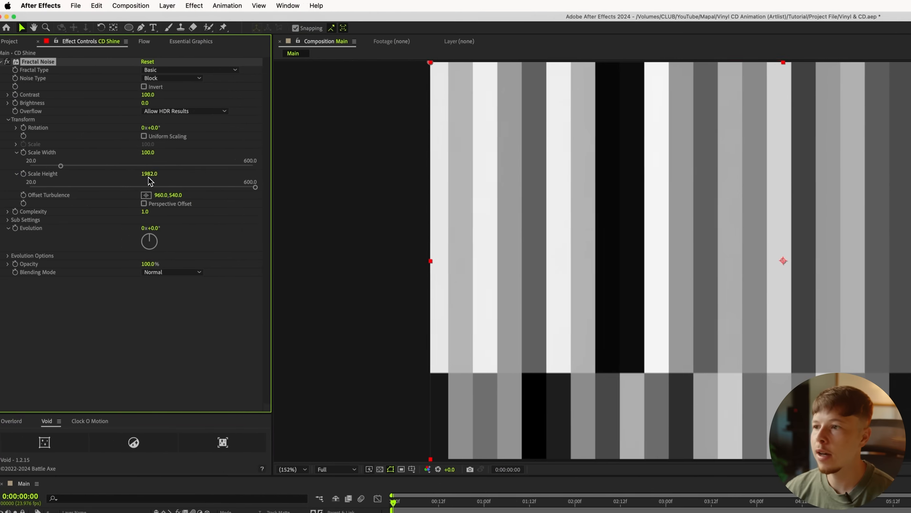
drag(148, 177, 718, 166)
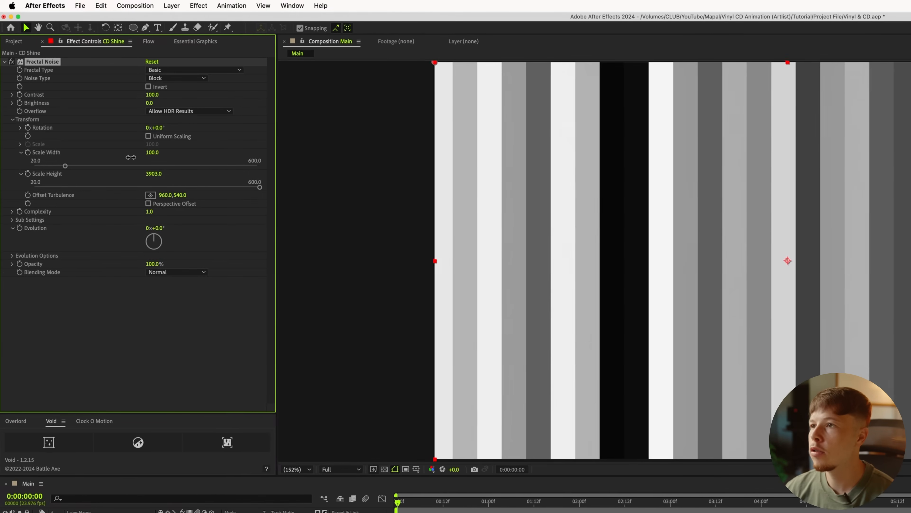
drag(131, 157, 113, 167)
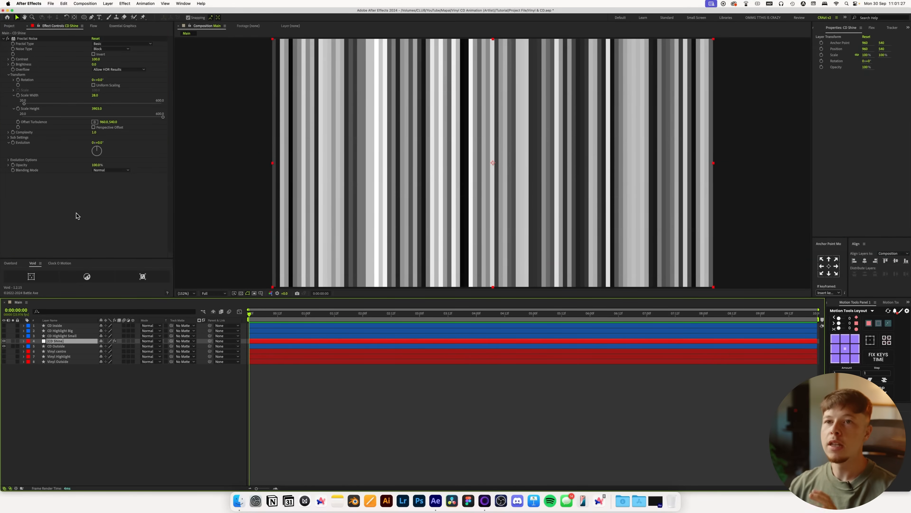
Apply a Fast Box Blur to the CD Shine layer with a blur radius of 7.
click(4, 39)
click(50, 346)
click(52, 342)
key(ctrl+space)
text(fas)
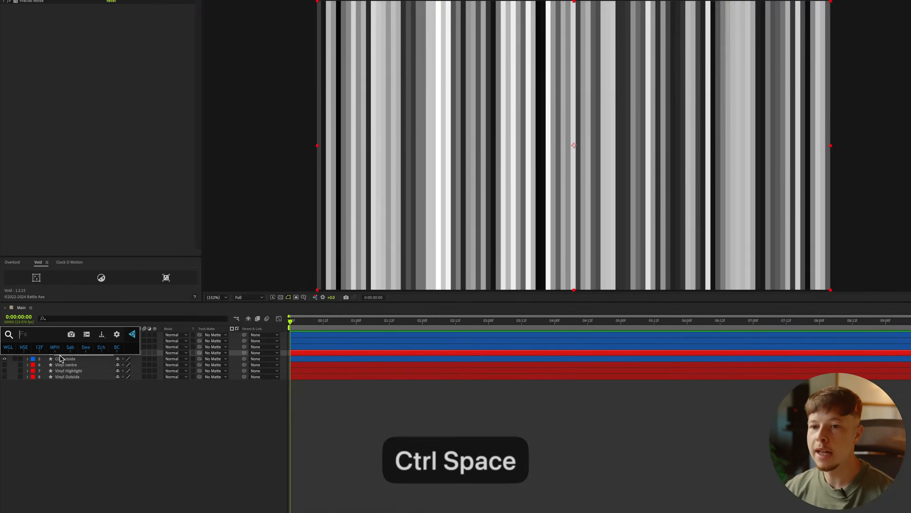
key(Return)
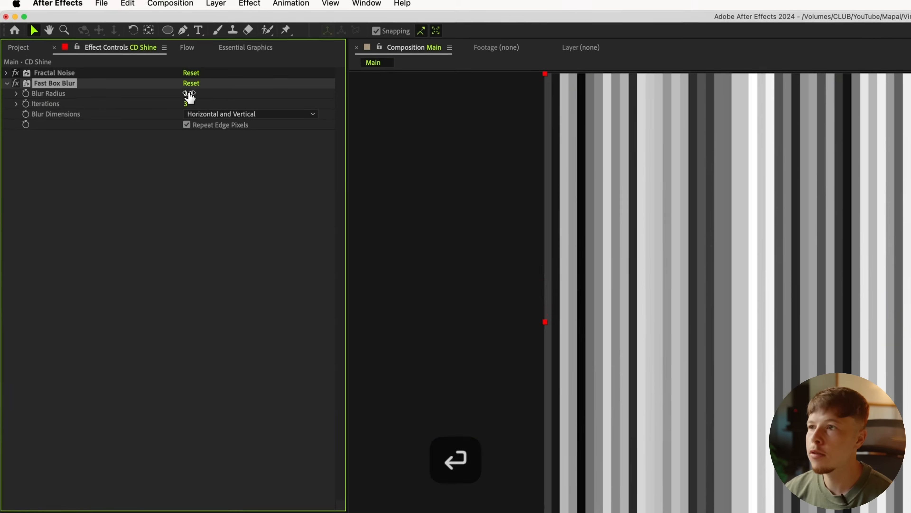
drag(188, 96, 192, 97)
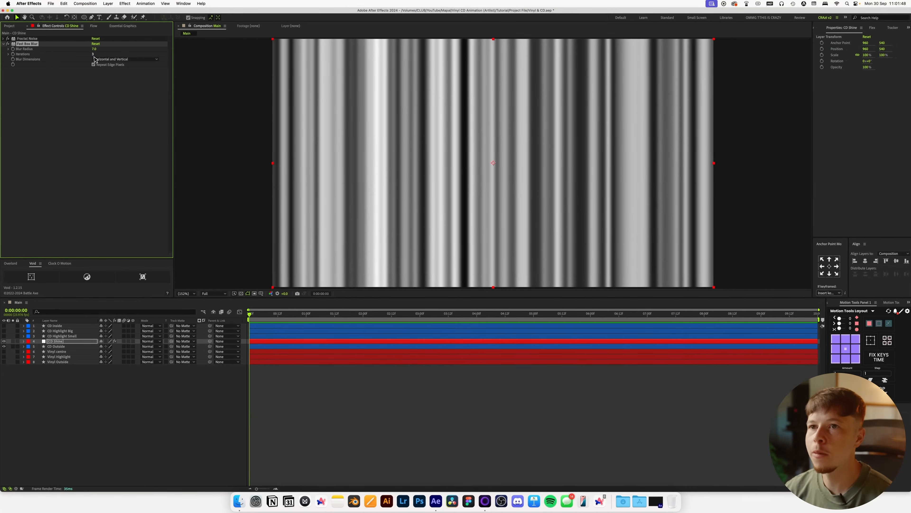
Set the Fast Box Blur's iterations to 6 and toggle Repeat Edge Pixels off and back on.
click(94, 54)
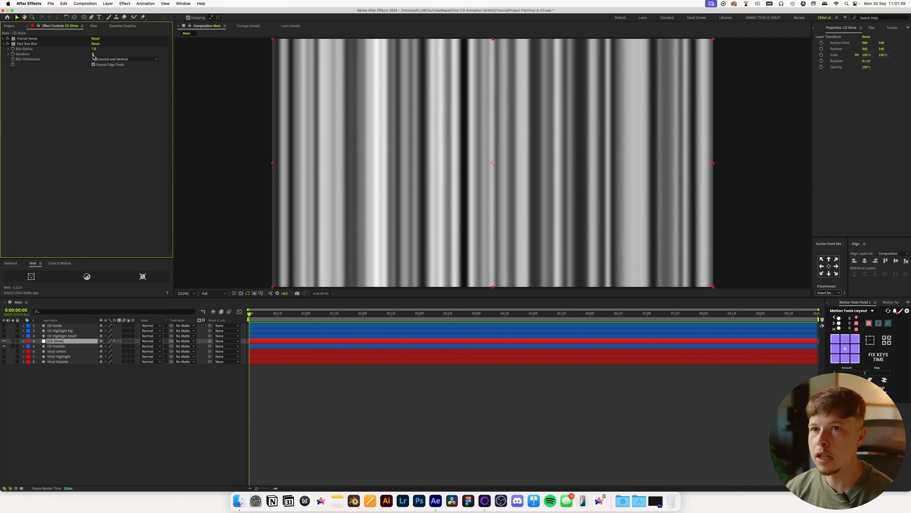
text(6)
key(Return)
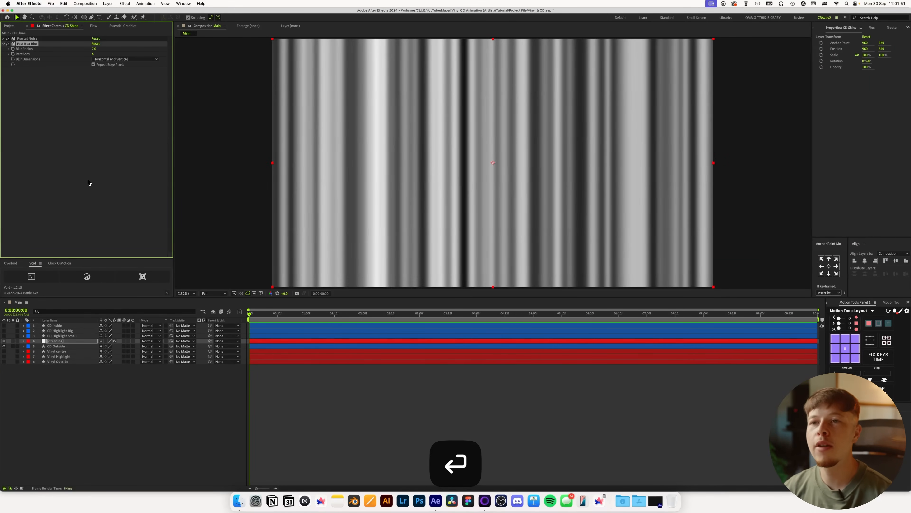
click(54, 341)
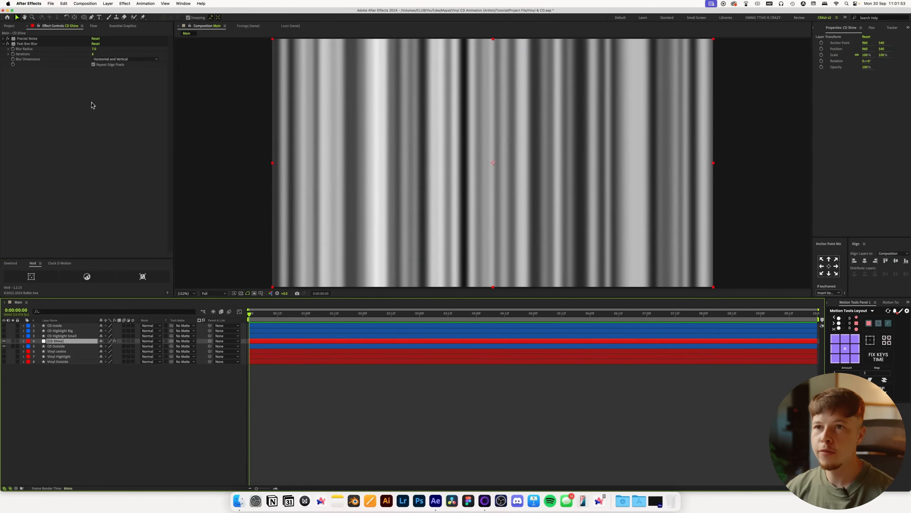
click(94, 65)
click(94, 65)
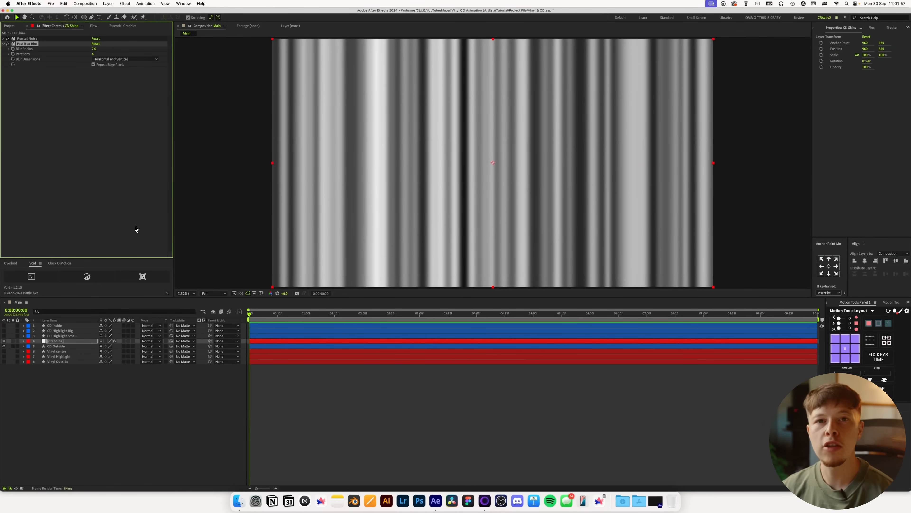
Apply the CC Sphere effect to the CD Shine layer.
key(ctrl+space)
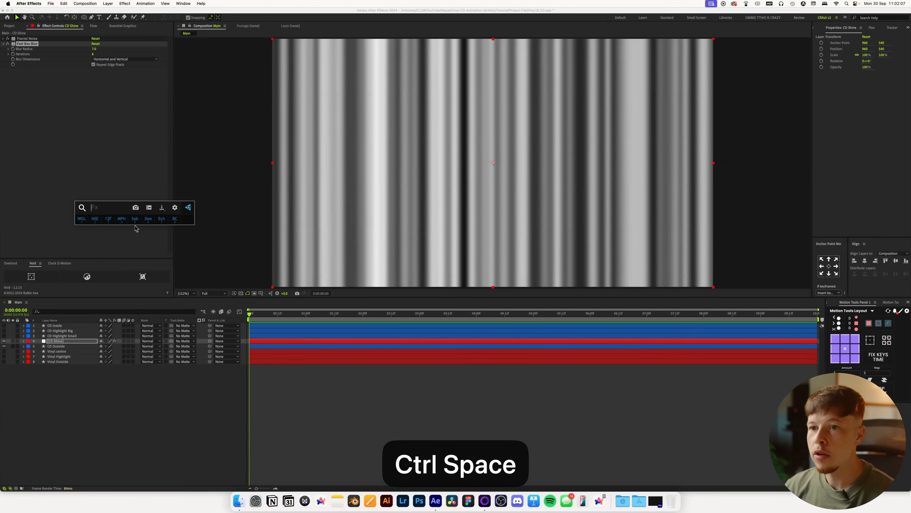
text(cc)
key(Down)
key(Down)
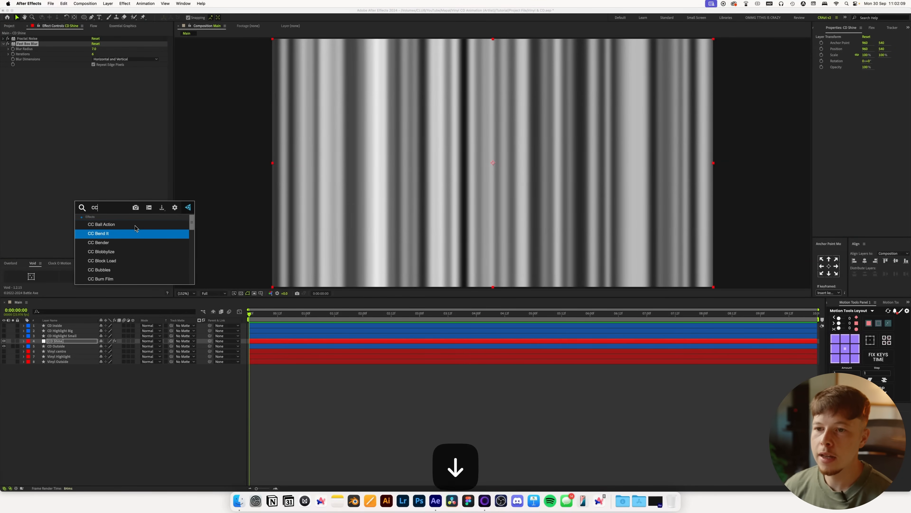
text(spe)
key(BackSpace)
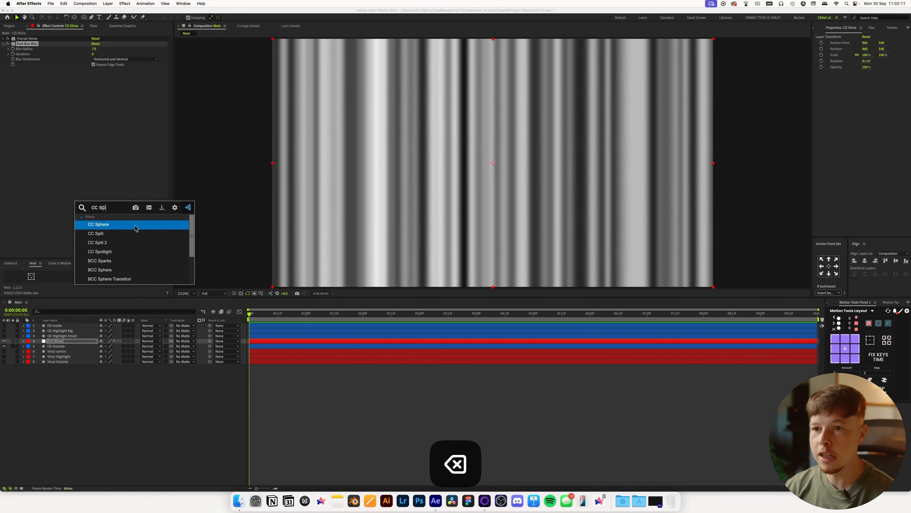
key(Return)
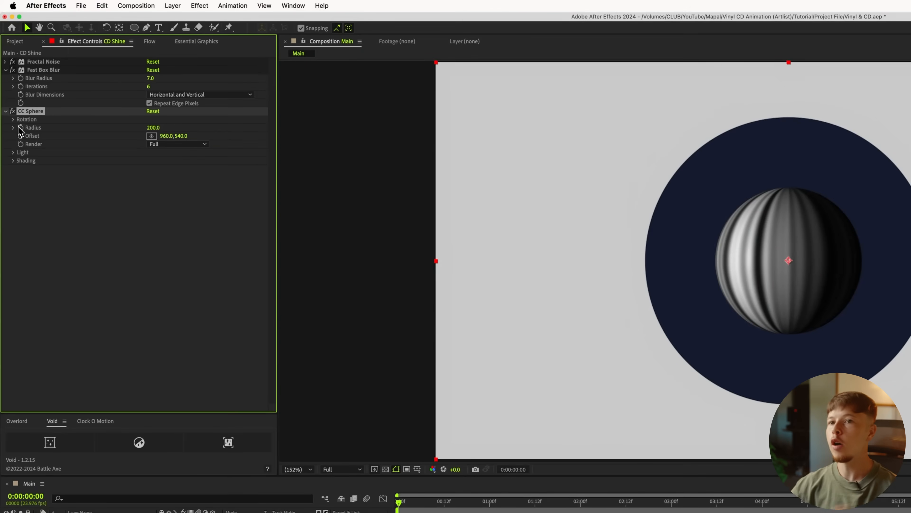
Set the CC Sphere's X rotation to 90° and enlarge its radius to 422 to cover the whole CD.
click(14, 119)
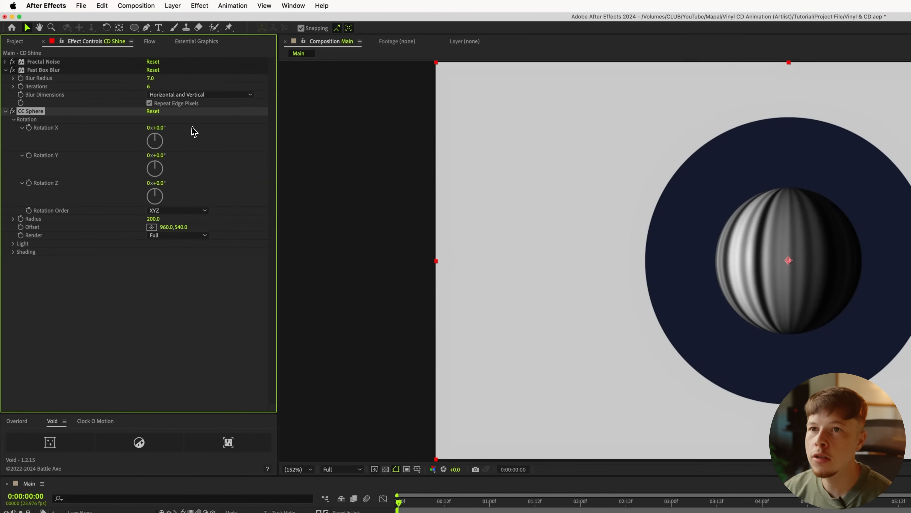
click(159, 128)
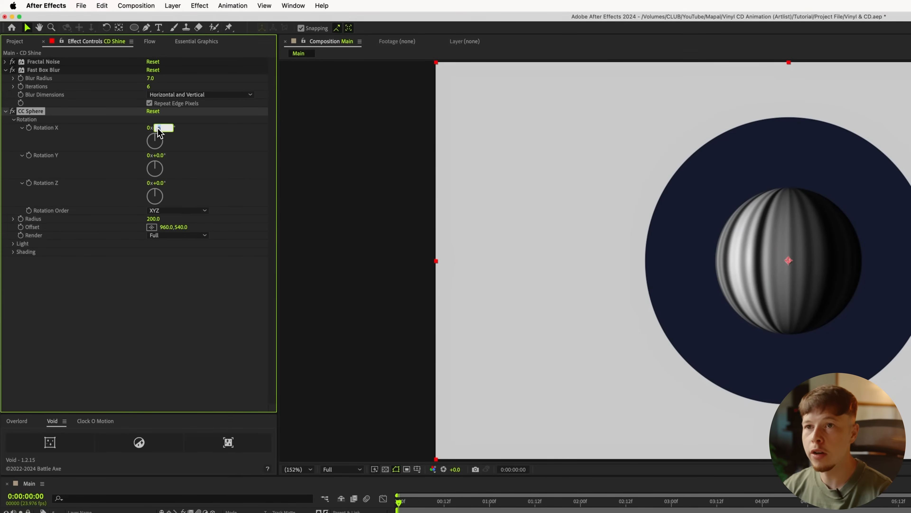
text(90)
key(Return)
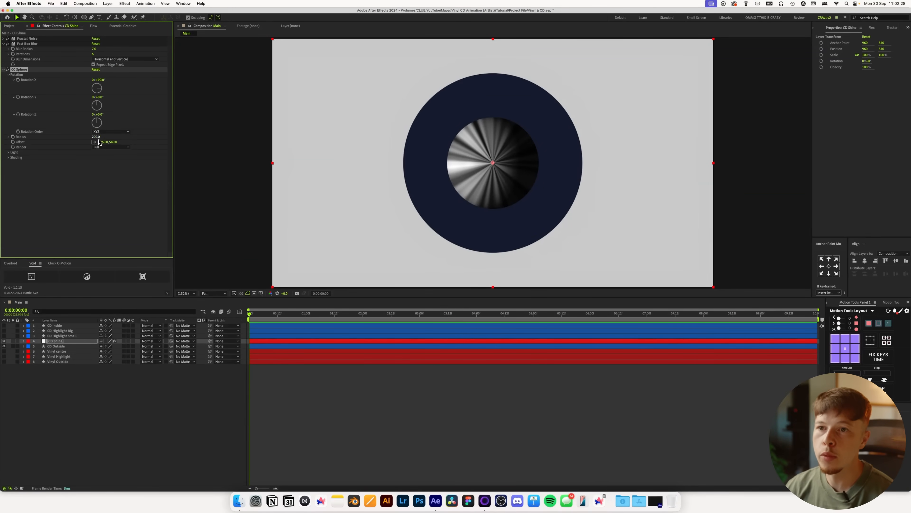
drag(96, 137, 166, 143)
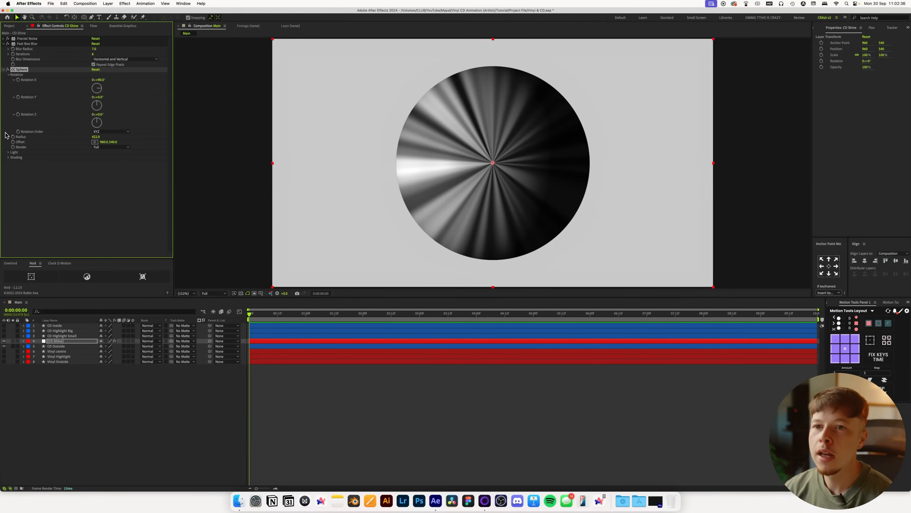
Set the CC Sphere's ambient shading to 100 and its light intensity to 0.
click(8, 157)
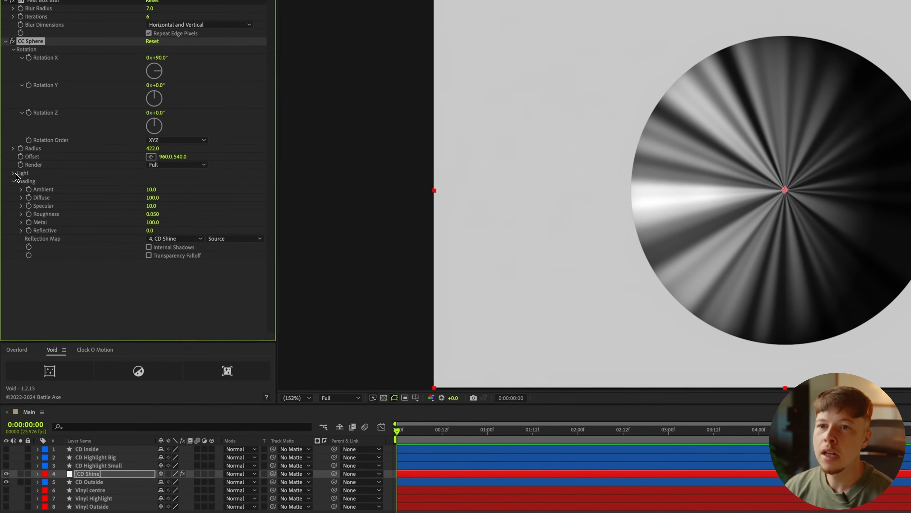
click(153, 241)
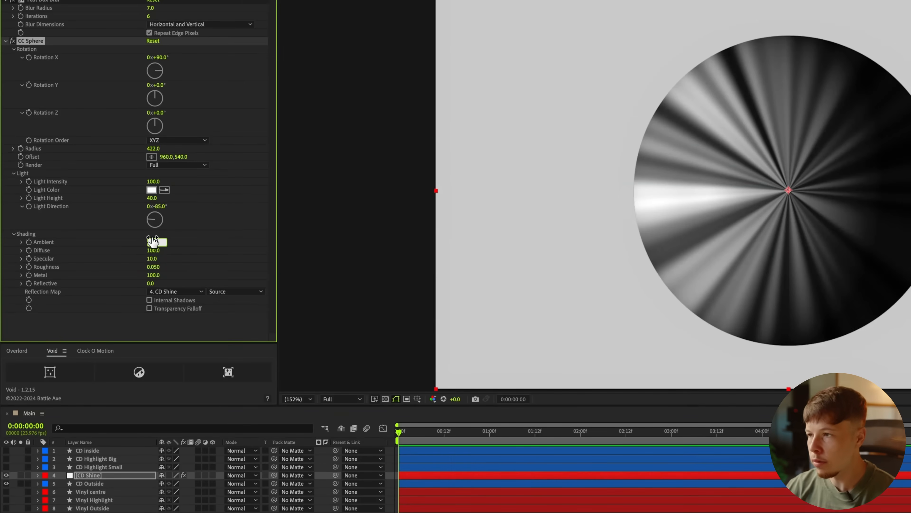
key(Return)
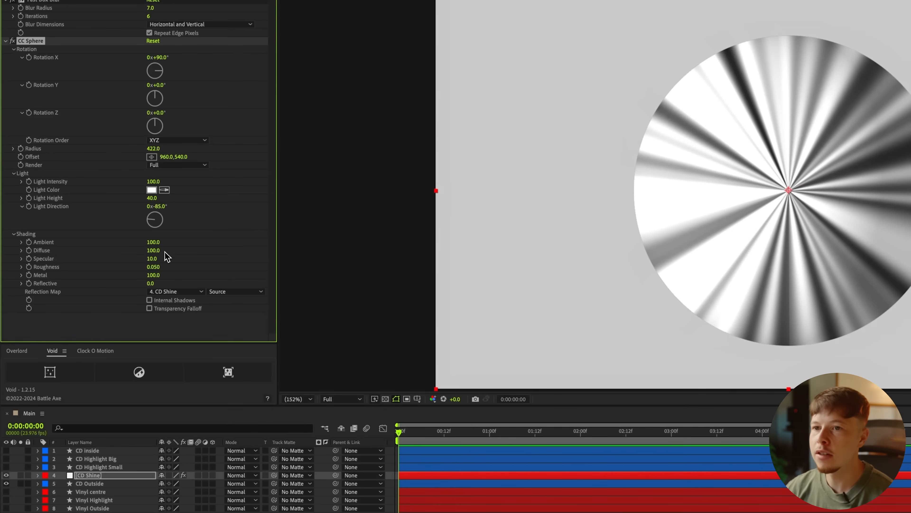
drag(153, 182, 52, 188)
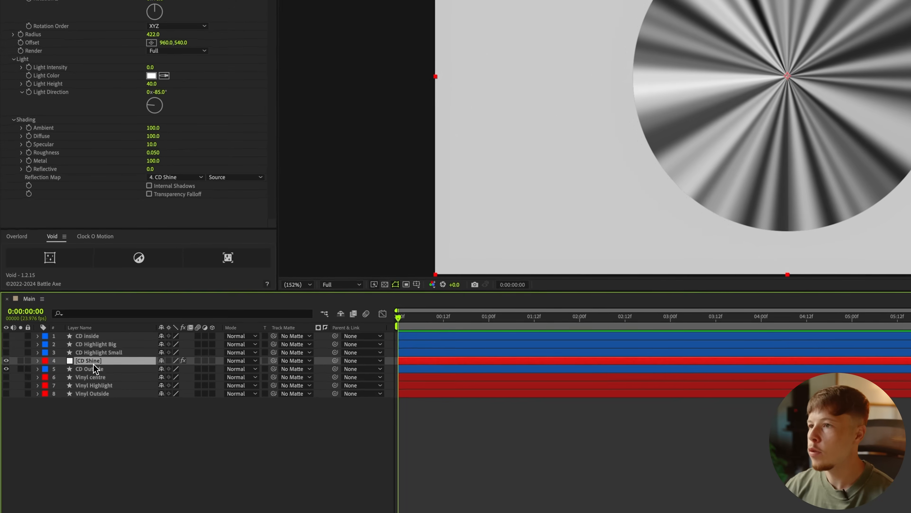
Add a second Fast Box Blur after the CC Sphere on CD Shine with a blur radius of 3.
key(ctrl+space)
text(fas)
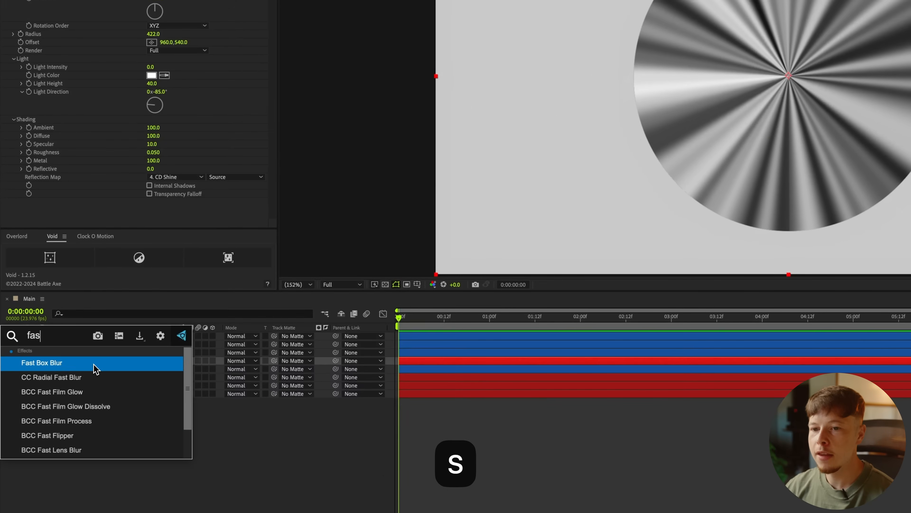
key(Return)
click(152, 200)
text(3)
key(Return)
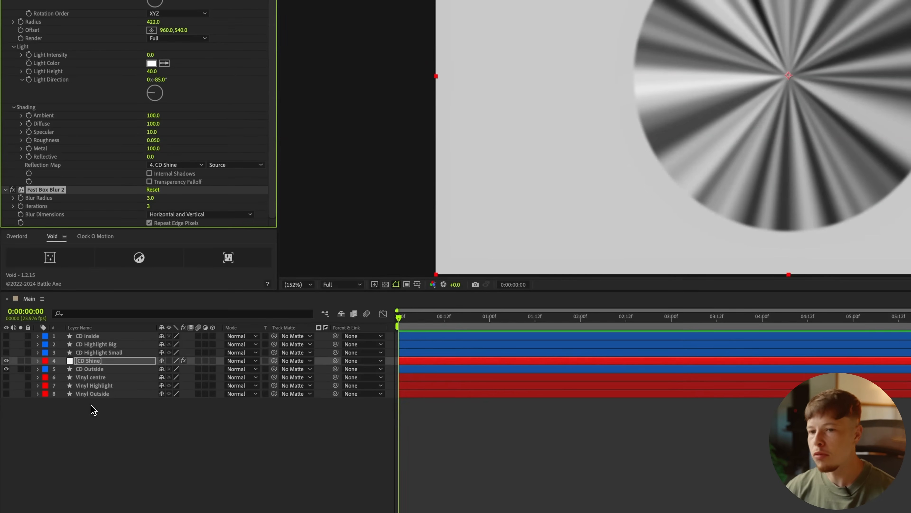
Compare the CD Shine sphere with the second Fast Box Blur switched off and on.
click(100, 362)
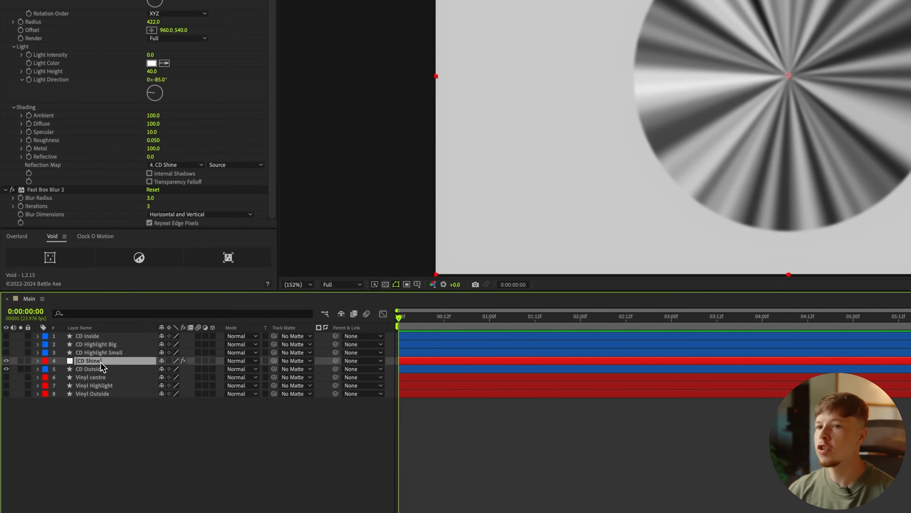
click(12, 189)
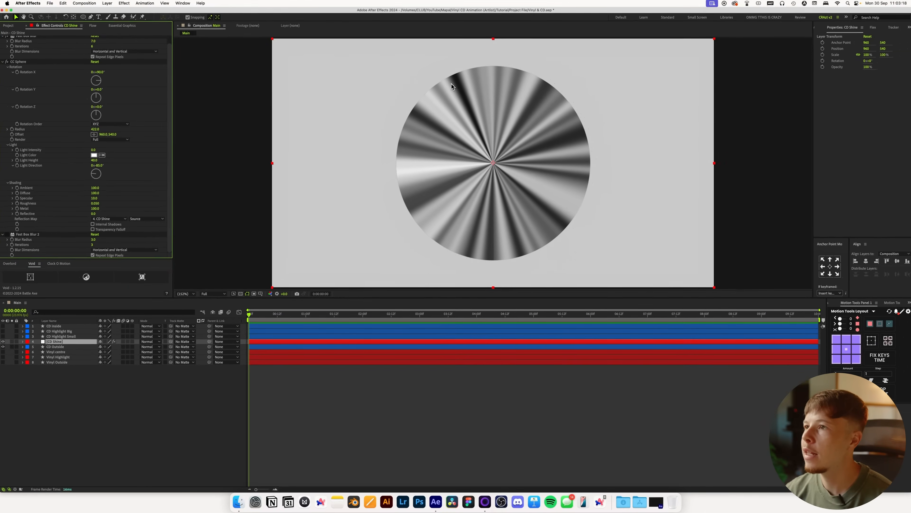
click(9, 235)
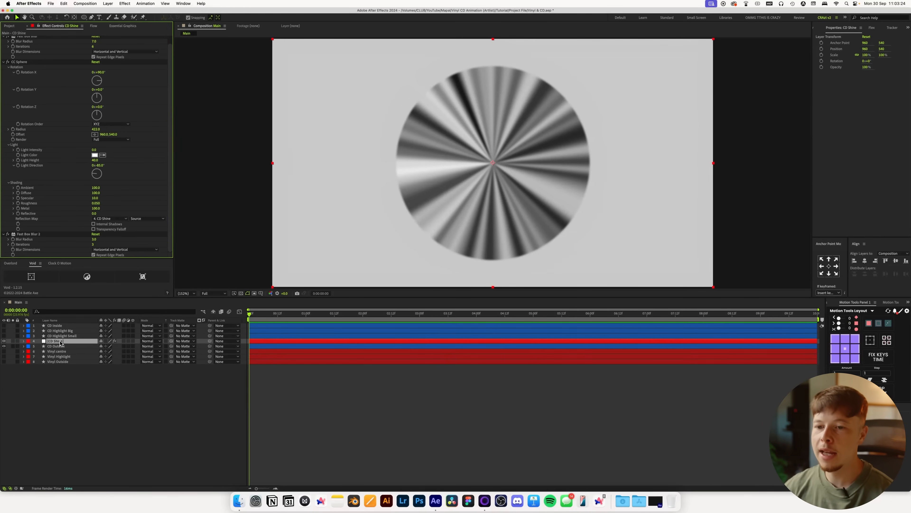
Apply the Colorama effect to the CD Shine layer.
key(ctrl+space)
text(colo)
key(Down)
key(Return)
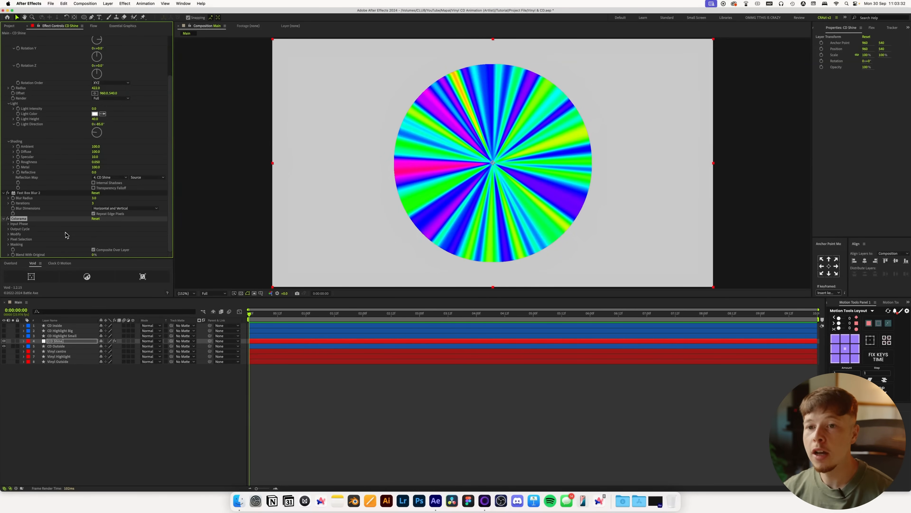
Change the red point of Colorama's output cycle on CD Shine to a pale off-white.
click(8, 230)
scroll(10, 232, down, 2)
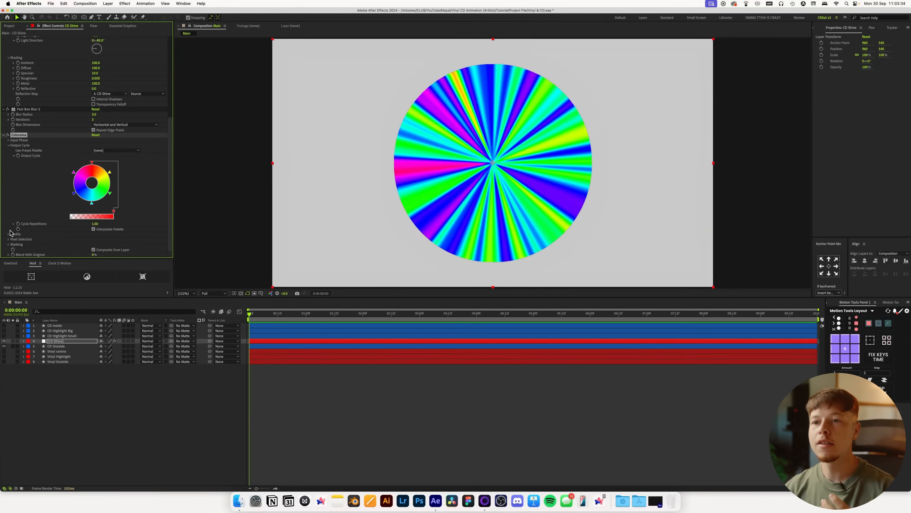
double_click(91, 164)
click(318, 315)
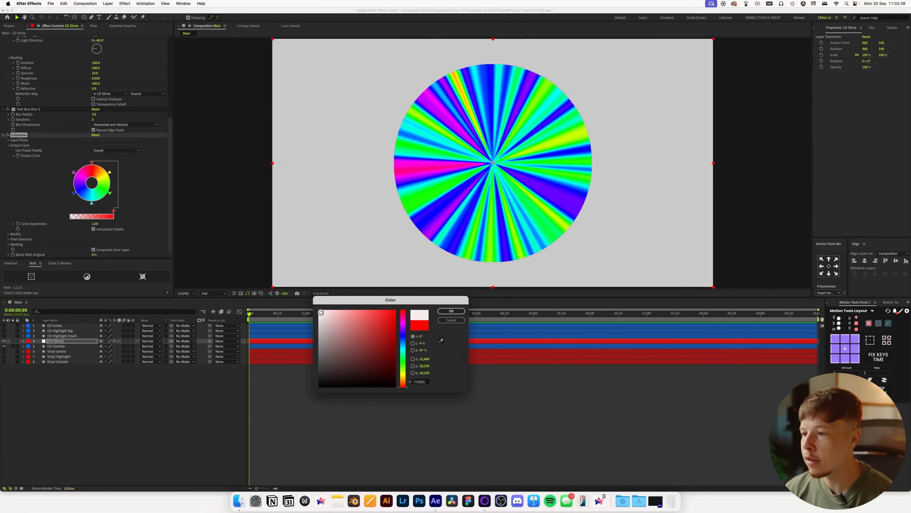
click(403, 372)
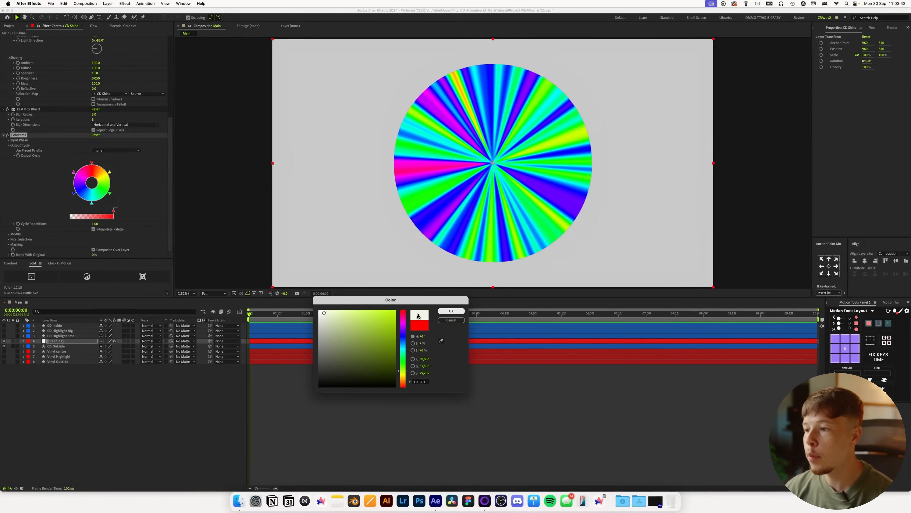
click(461, 311)
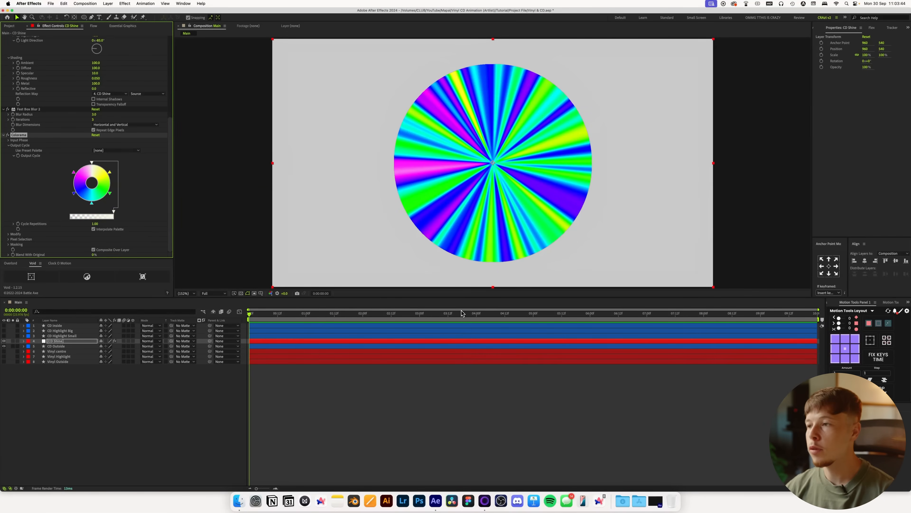
Recolour the magenta point of the Colorama output cycle to a muted greyish pink.
click(74, 174)
double_click(74, 175)
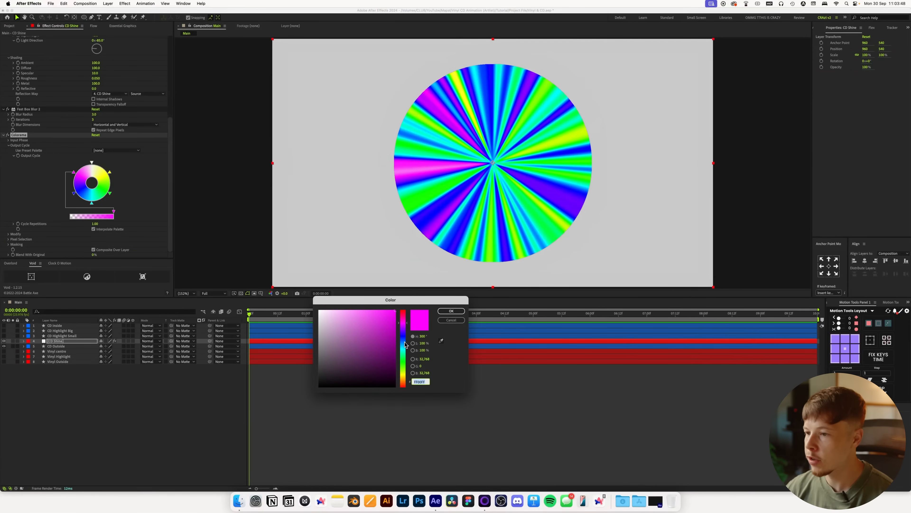
click(328, 329)
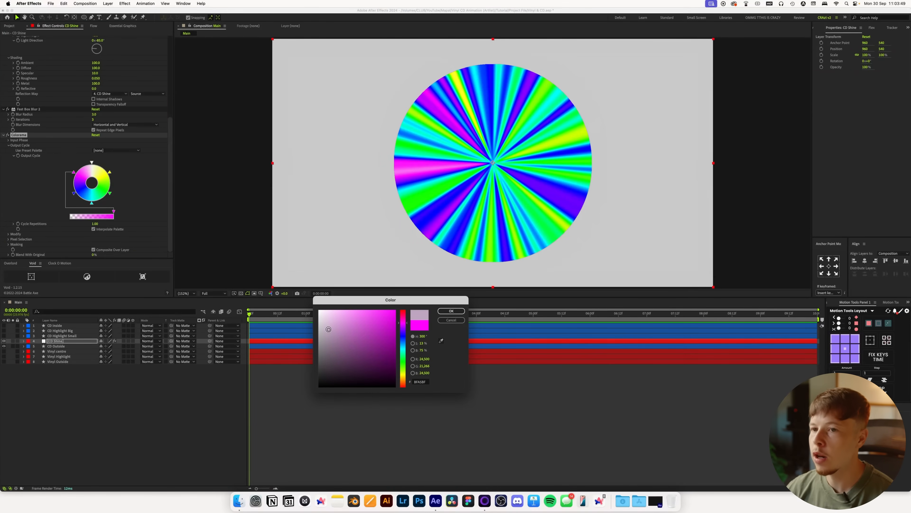
click(451, 310)
Recolour the blue point of the Colorama output cycle to pink.
double_click(74, 194)
click(346, 333)
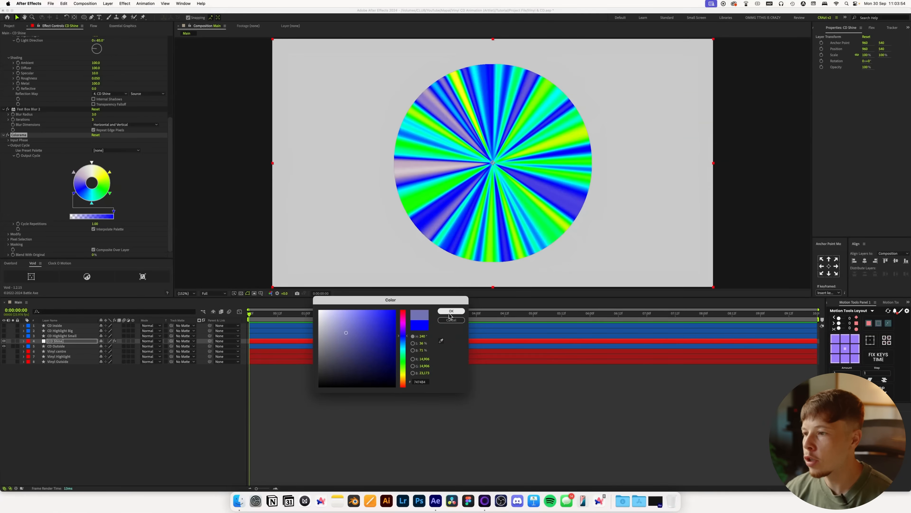
click(405, 313)
click(451, 311)
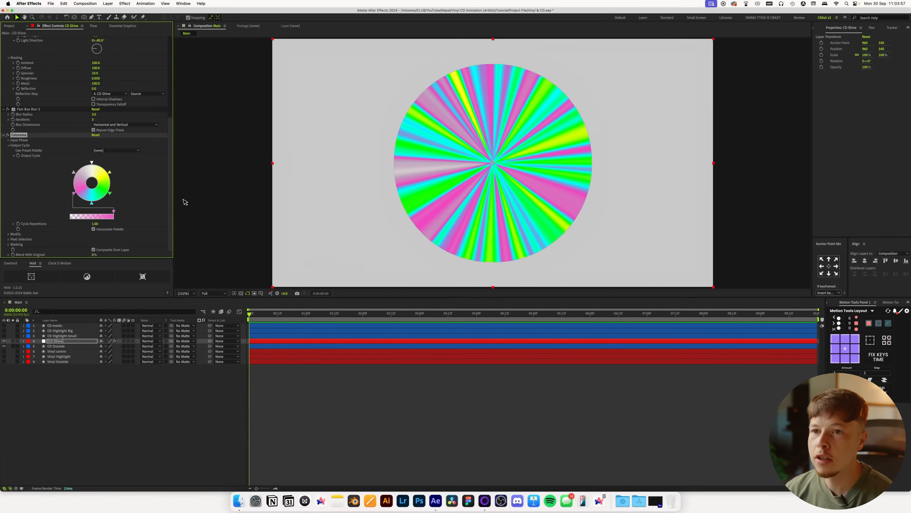
Recolour the yellow point of the Colorama output cycle to a muted khaki yellow.
double_click(110, 174)
click(360, 329)
click(452, 311)
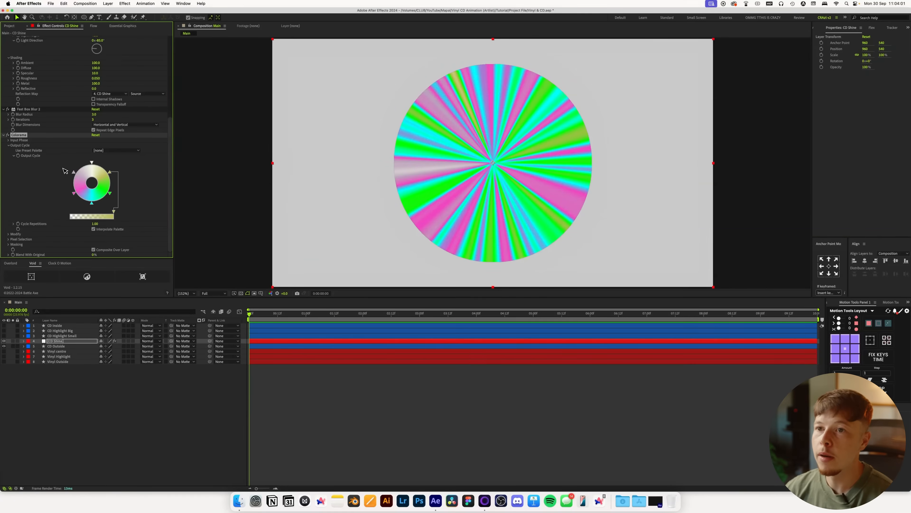
Load the Fire preset palette into Colorama's output cycle.
click(115, 150)
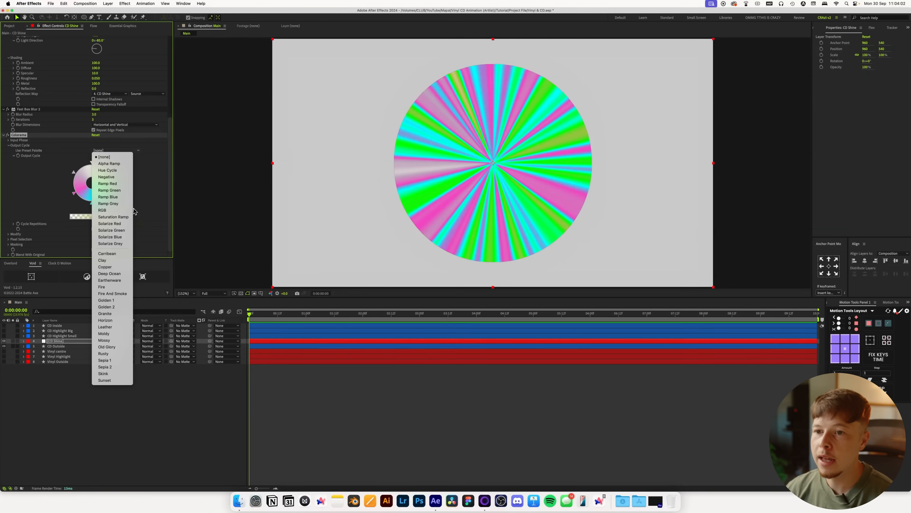
click(122, 287)
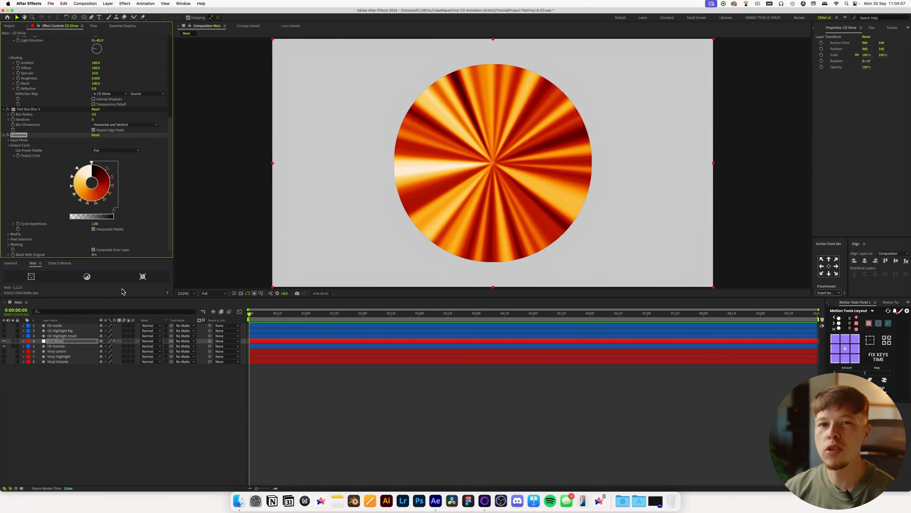
Add the Set Matte effect to the CD Shine layer.
key(ctrl+space)
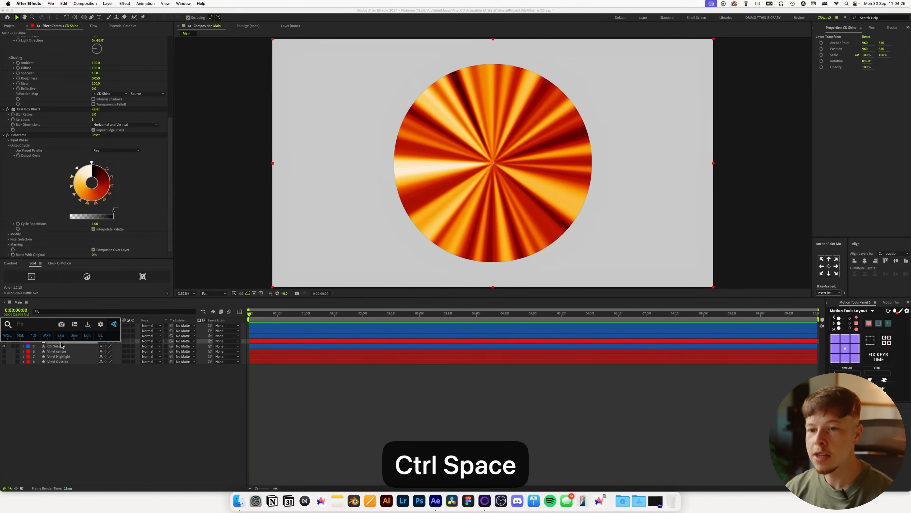
text(et)
key(BackSpace)
key(BackSpace)
text(set)
key(Down)
key(Return)
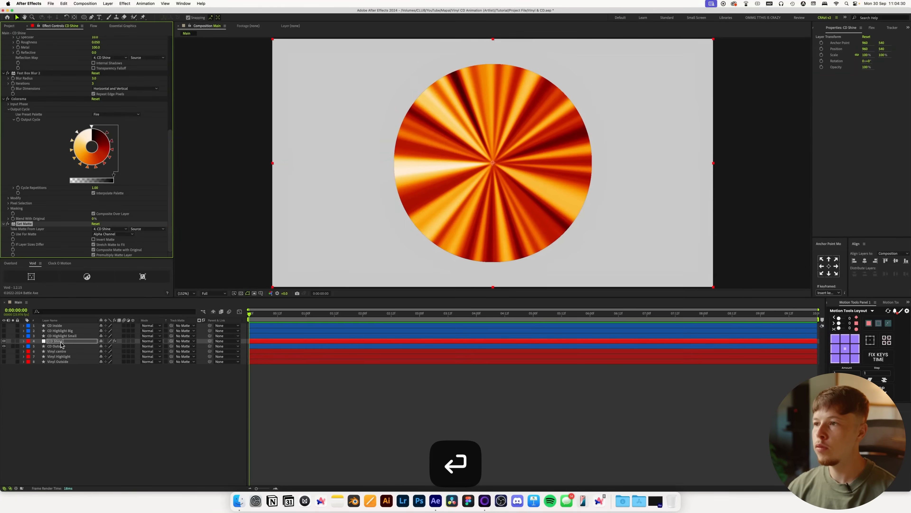
Make CD Shine's Set Matte effect take its matte from the CD Outside layer.
click(102, 230)
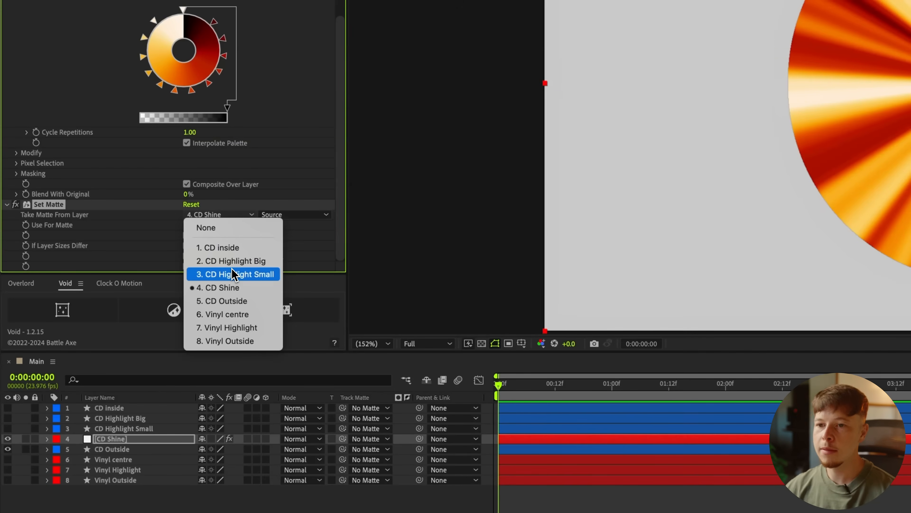
click(238, 305)
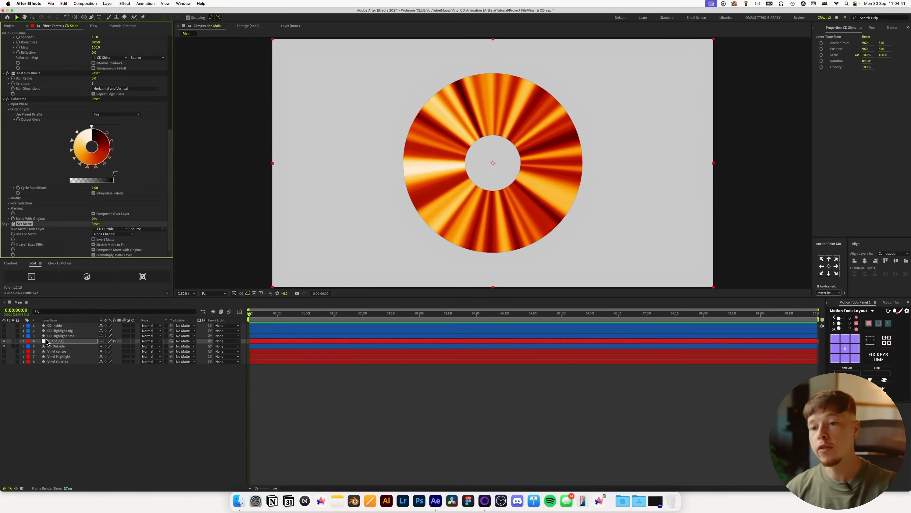
click(64, 342)
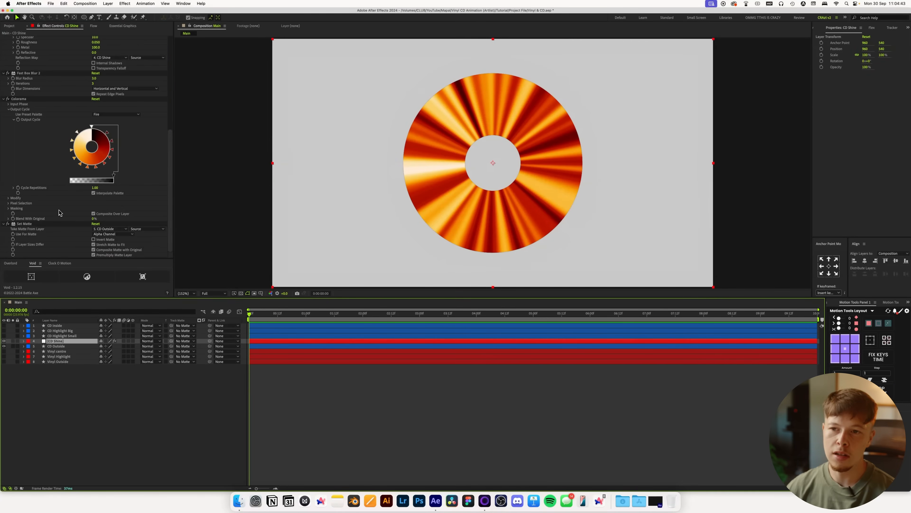
click(26, 230)
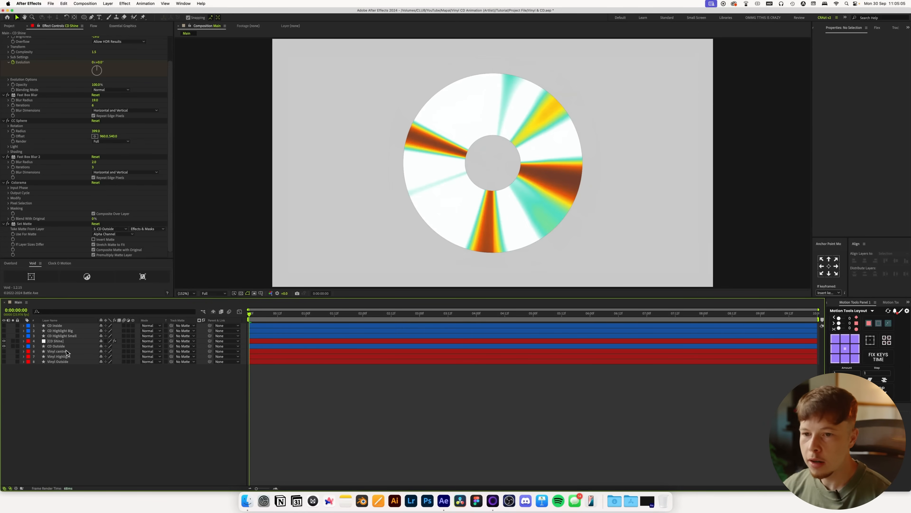
Reveal the keyframed properties of CD Shine and preview the shine animation.
click(58, 341)
key(u)
key(space)
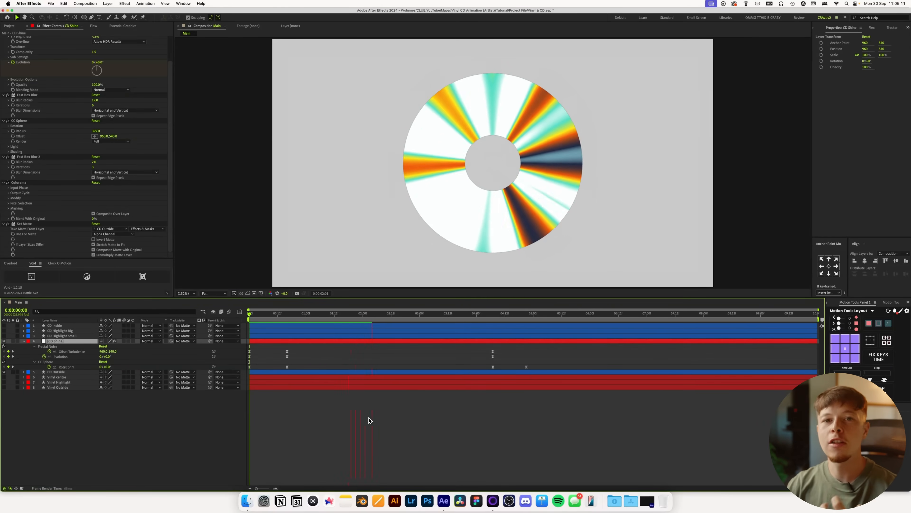
key(space)
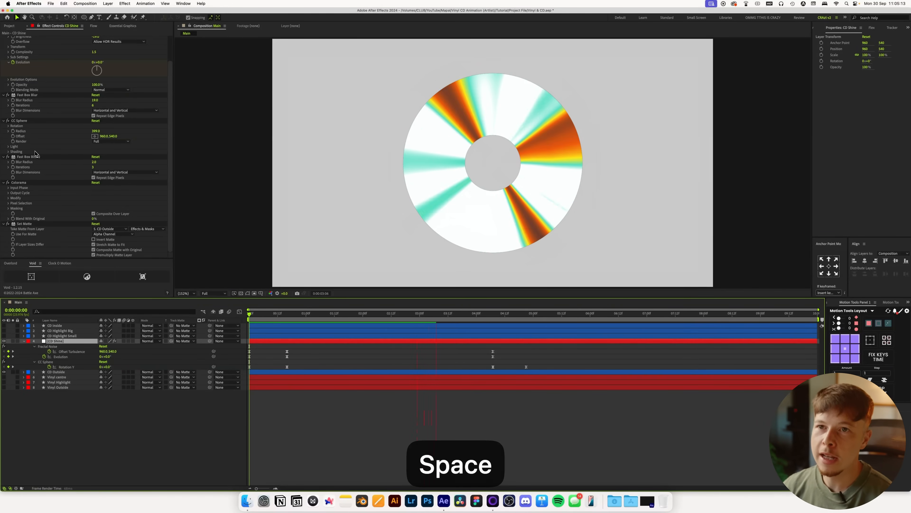
Examine CD Shine's keyframed Offset Turbulence, Evolution and CC Sphere Rotation Y along with the effect settings, and collapse the keyframes.
scroll(40, 162, up, 4)
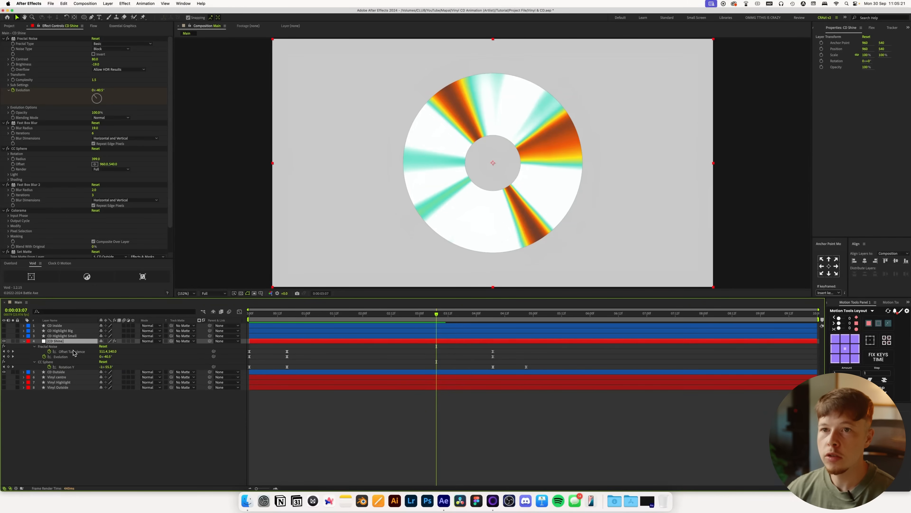
click(8, 75)
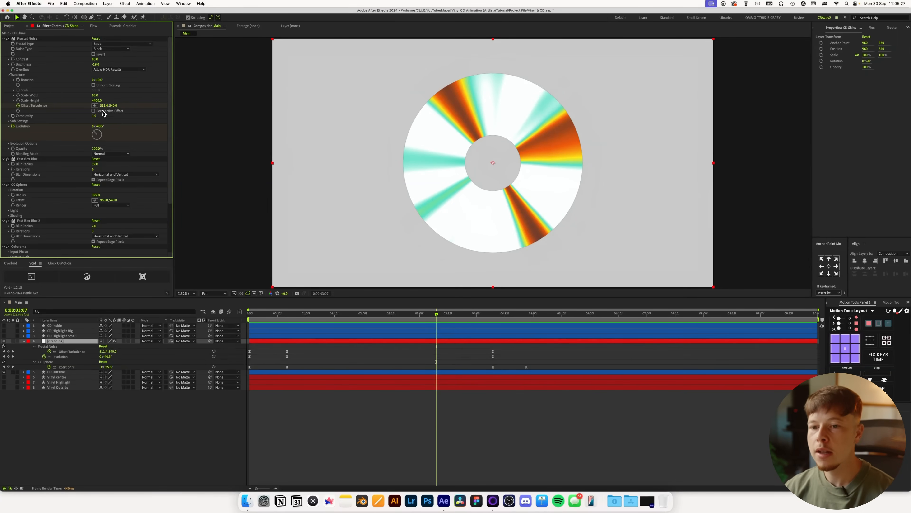
click(71, 368)
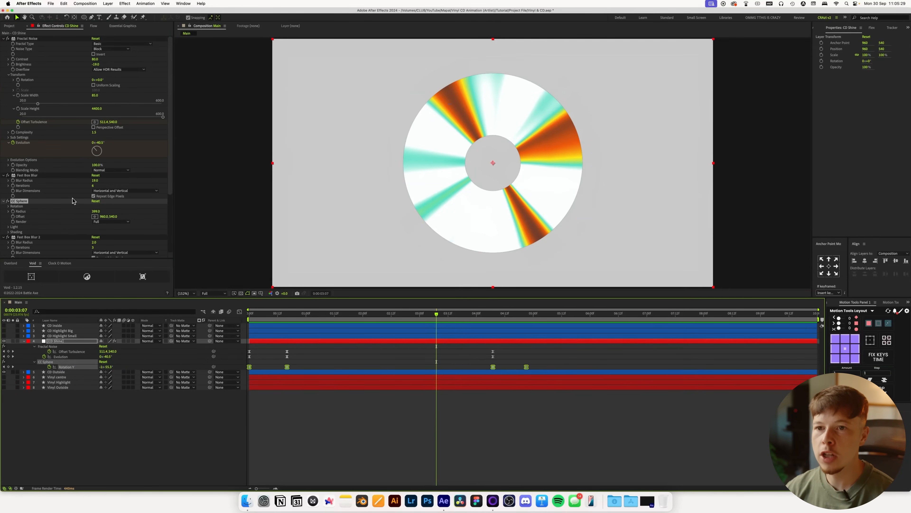
scroll(48, 181, down, 1)
click(7, 207)
scroll(39, 217, down, 1)
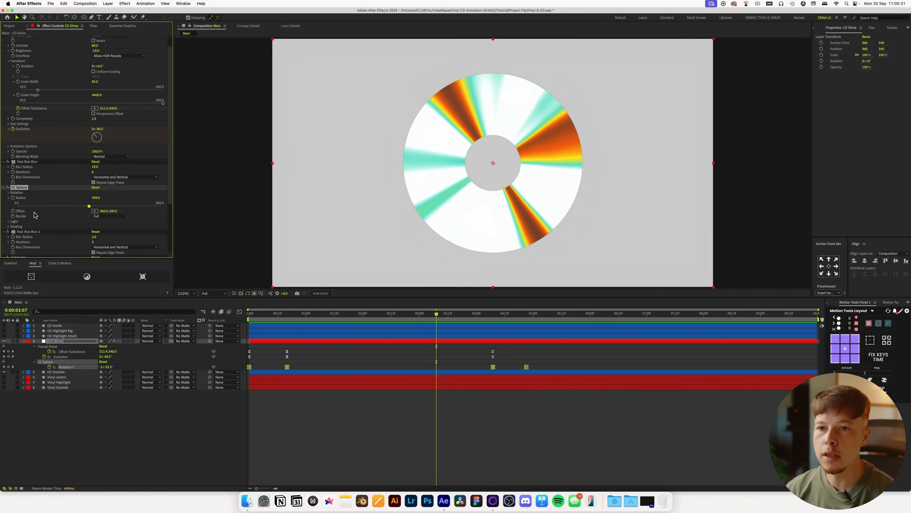
click(9, 193)
scroll(31, 212, down, 1)
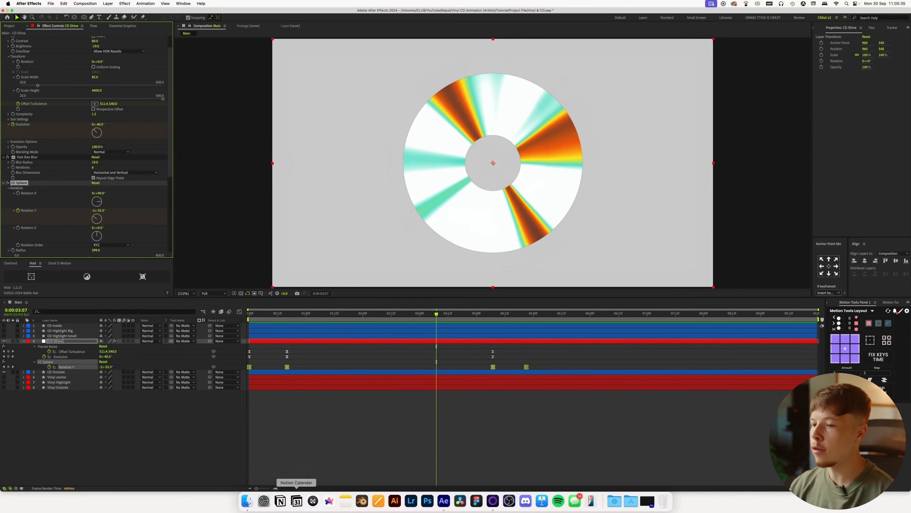
click(323, 445)
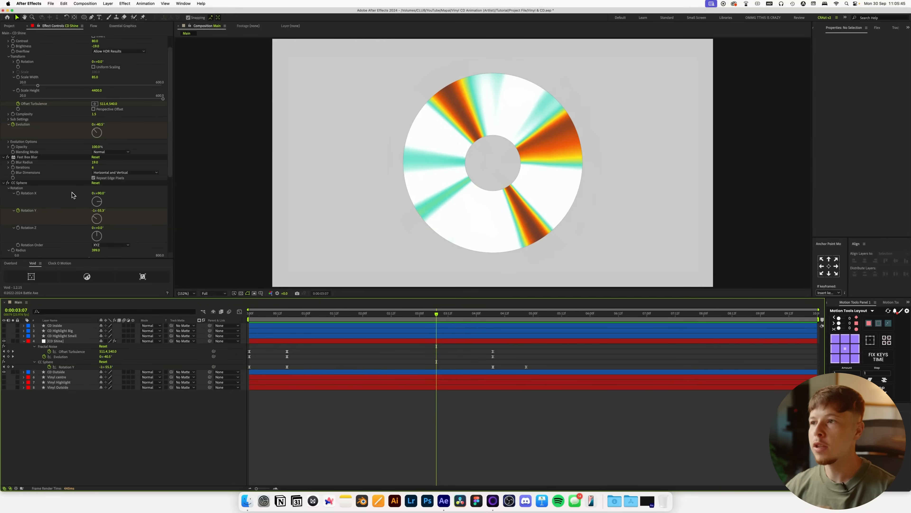
scroll(463, 212, down, 3)
scroll(483, 190, up, 4)
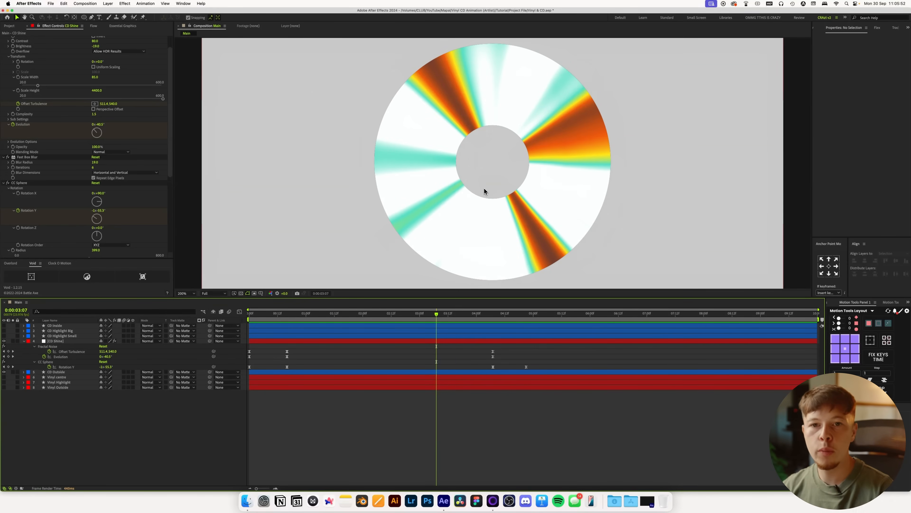
key(u)
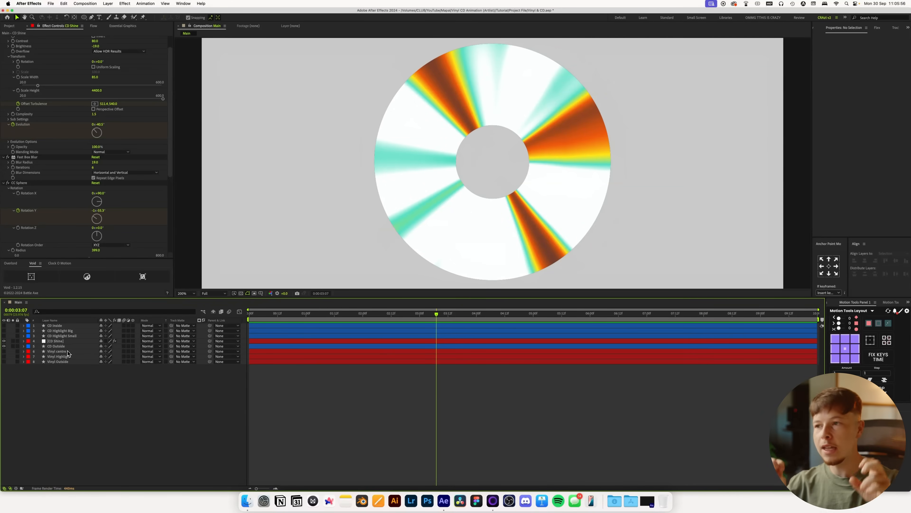
Duplicate the CD Outside layer and rename the copy "CD Mask".
click(55, 347)
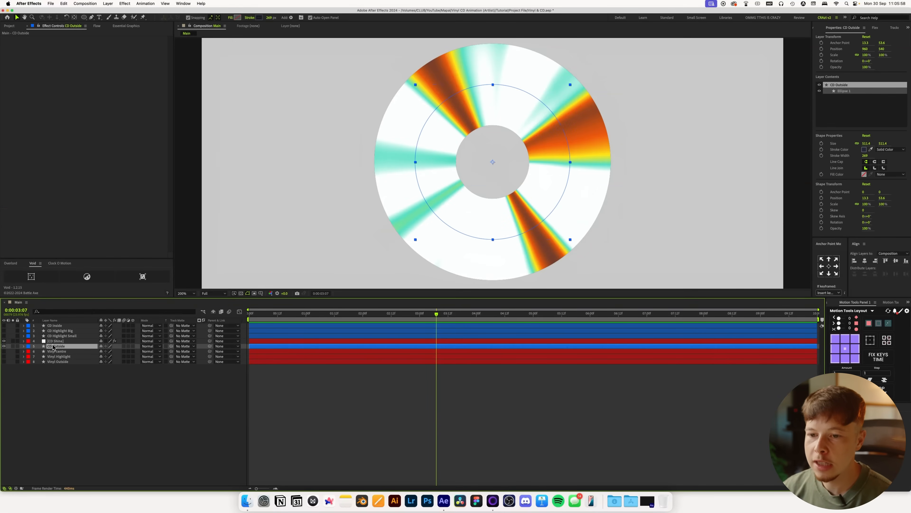
key(super+d)
key(Return)
text(CD Mask)
key(Return)
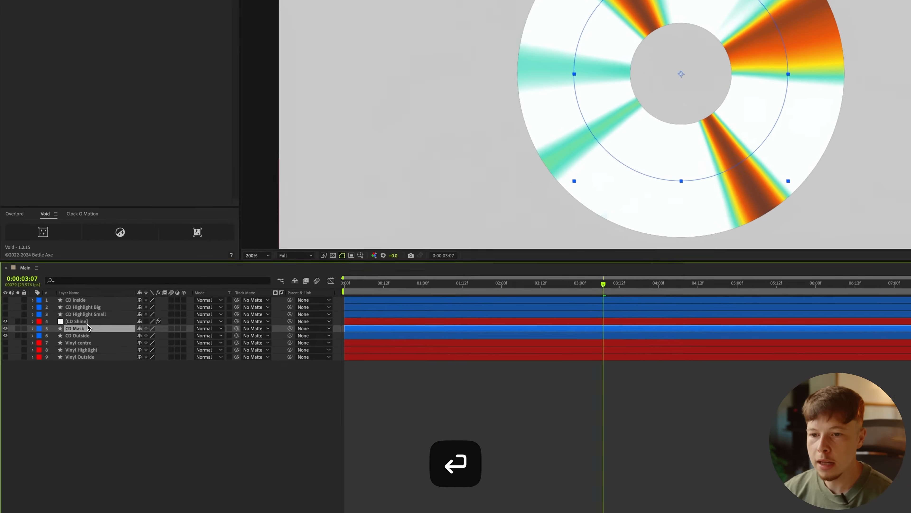
Switch the matte source of CD Shine's Set Matte effect to the CD Mask layer.
click(55, 341)
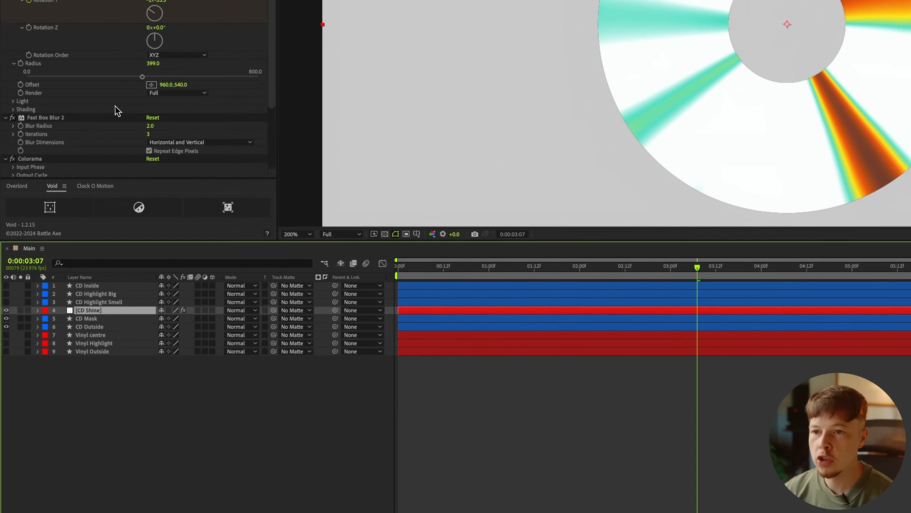
scroll(115, 111, down, 5)
click(197, 131)
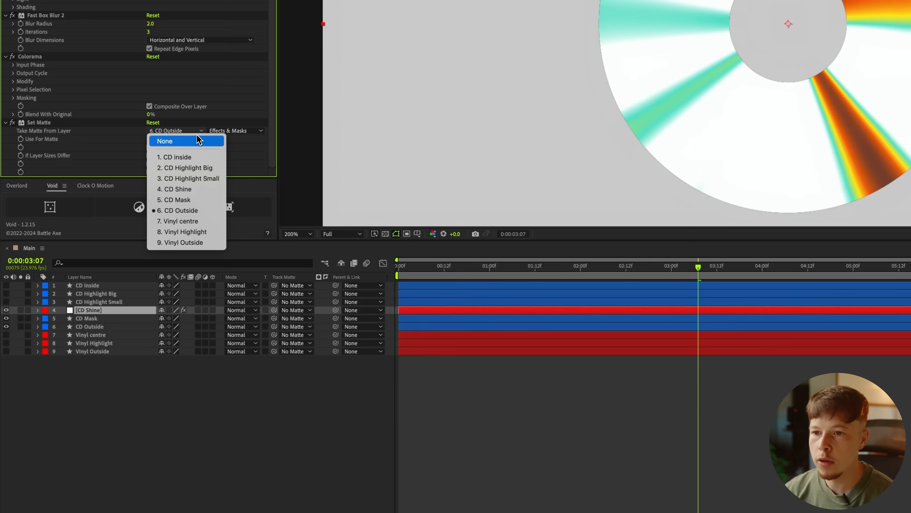
click(190, 201)
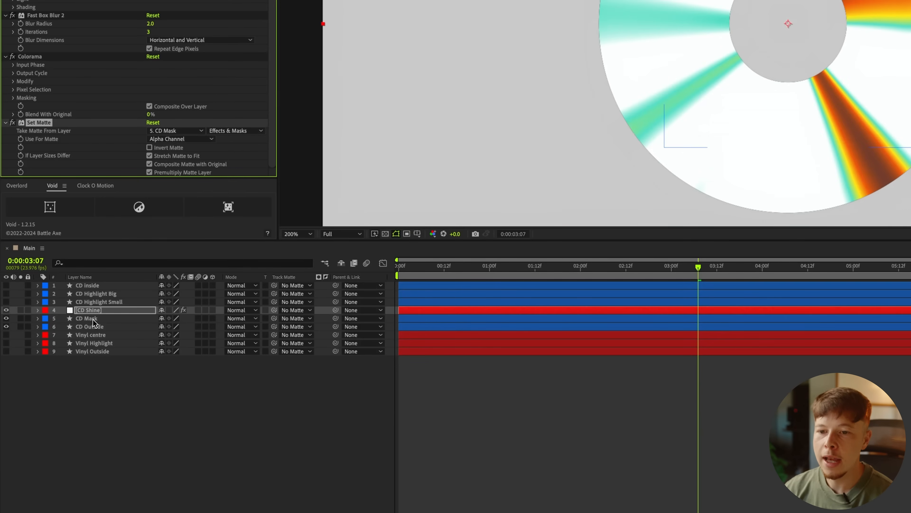
Add Trim Paths to the contents of the CD Mask shape layer.
click(93, 319)
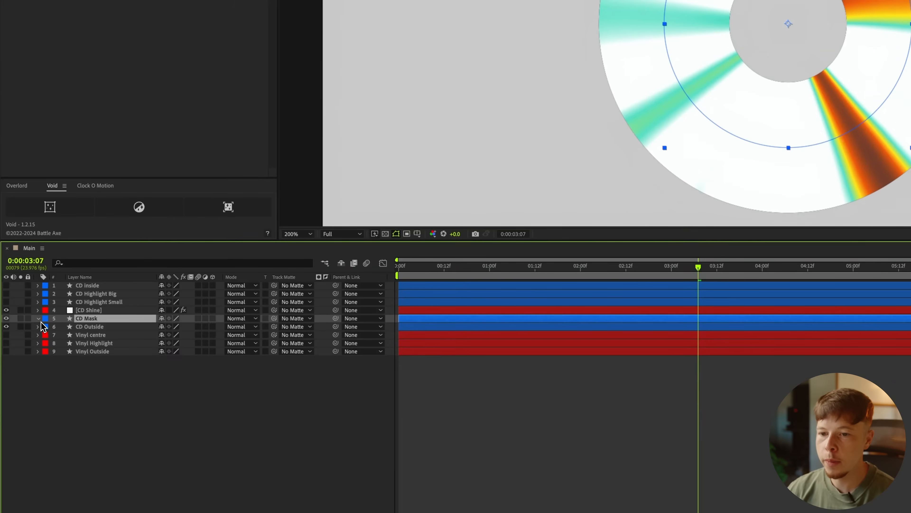
click(218, 328)
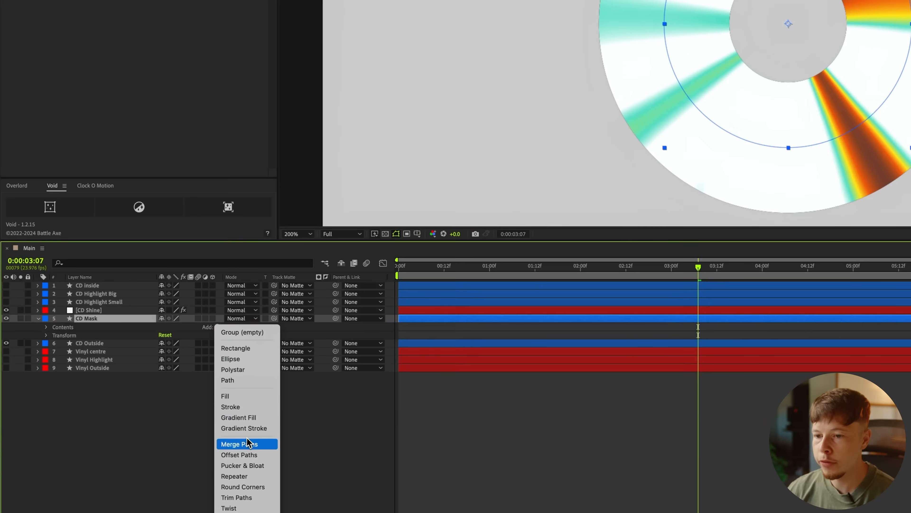
click(237, 498)
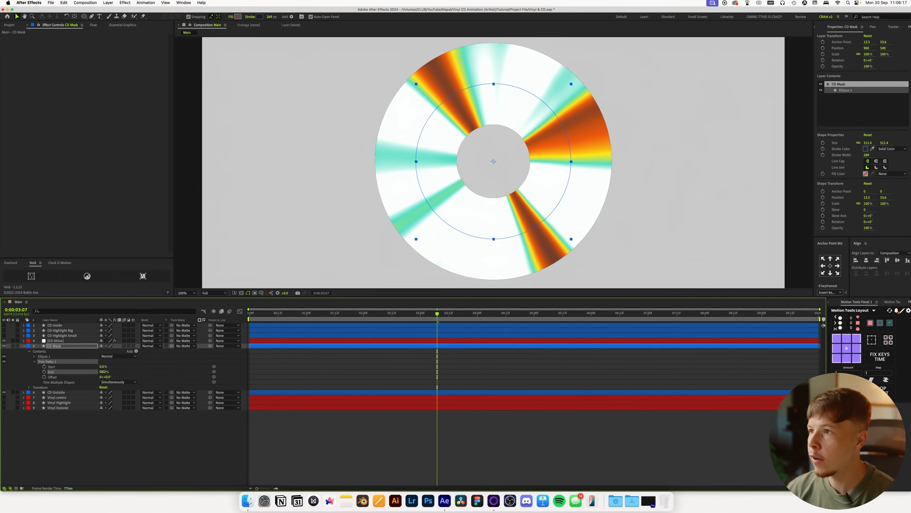
Set CD Mask's Trim Paths 1 to an End of 85% and an Offset of 25°.
drag(120, 347, 117, 381)
click(123, 376)
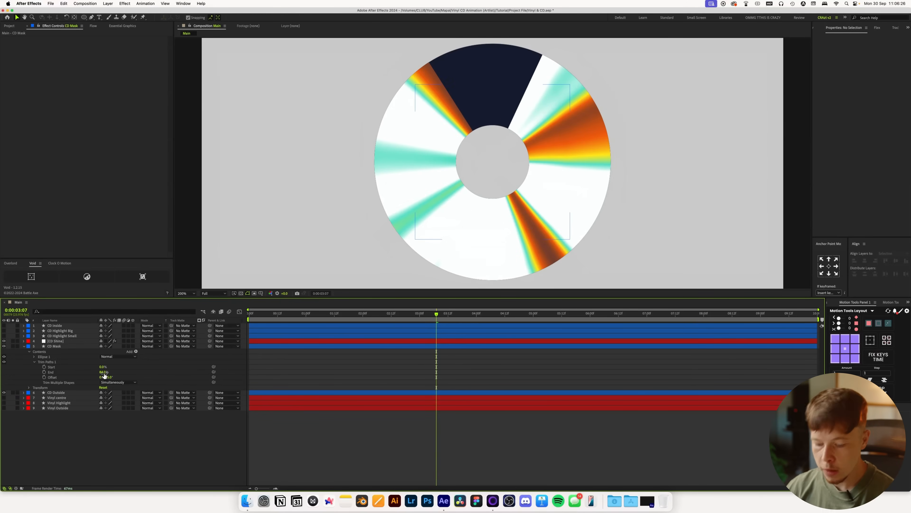
key(Return)
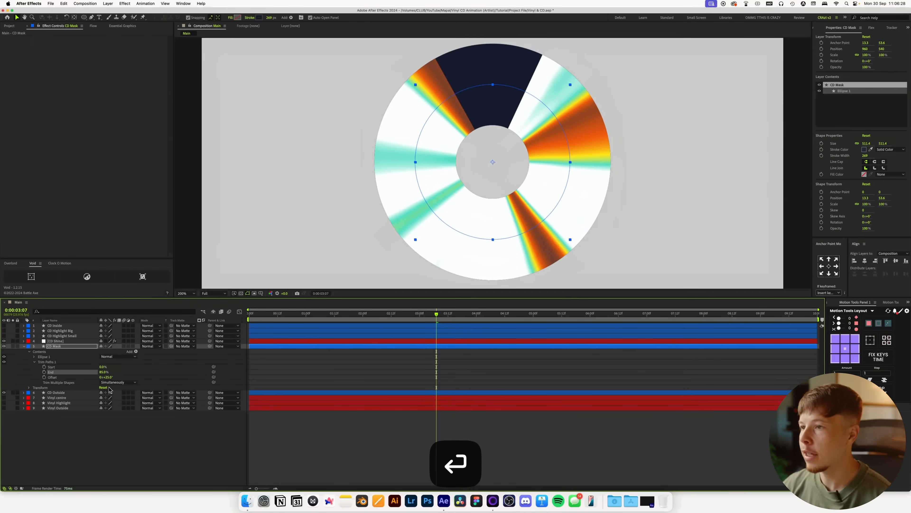
click(95, 357)
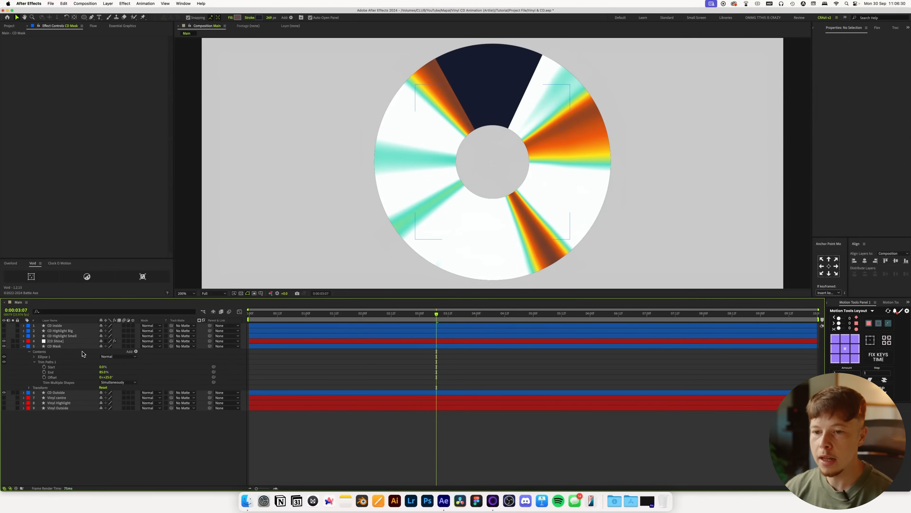
Add a second Trim Paths to CD Mask's contents, with End at 85% and Offset at -154°.
click(135, 351)
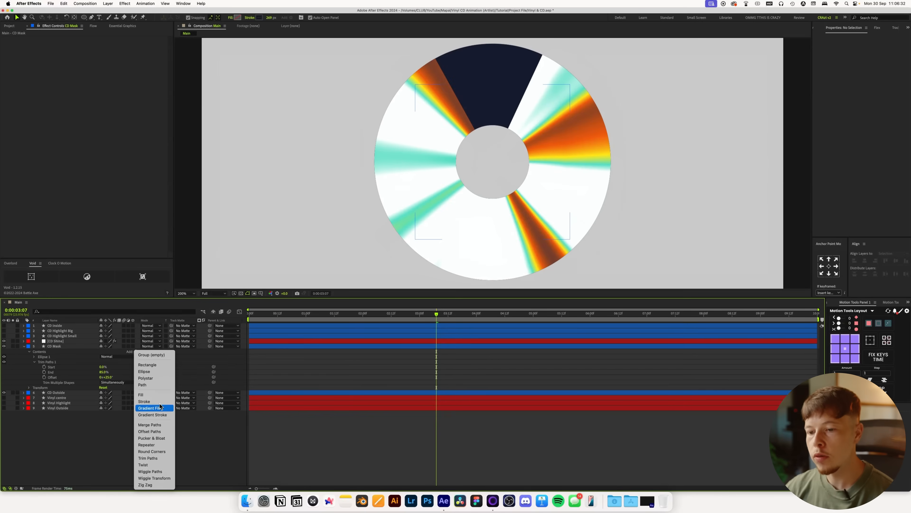
click(155, 459)
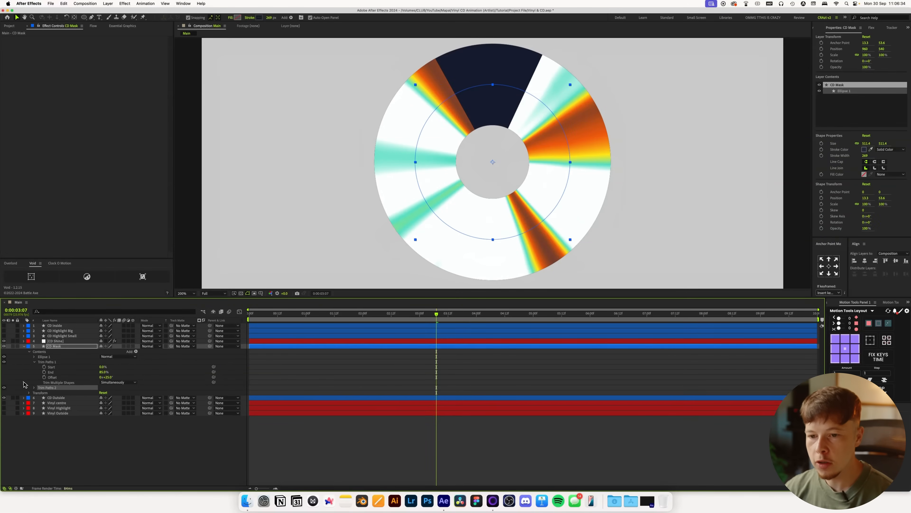
click(35, 388)
click(105, 398)
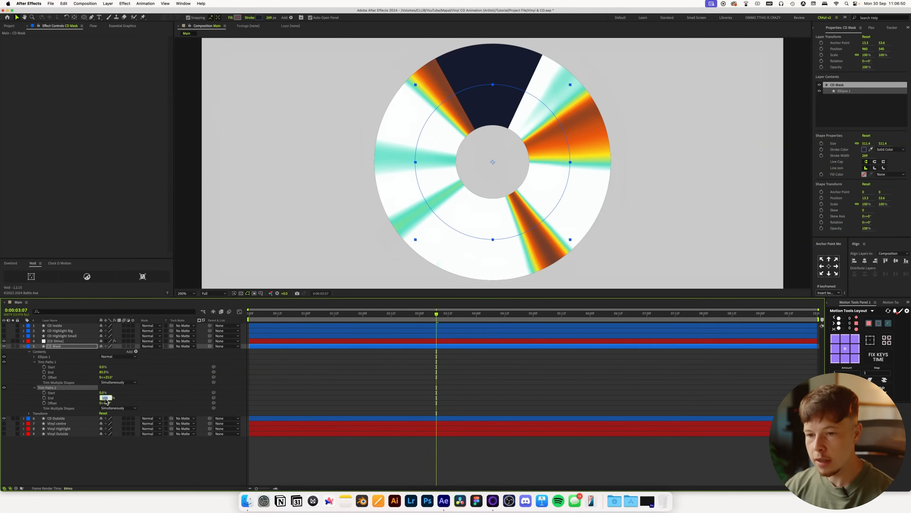
text(85)
key(Return)
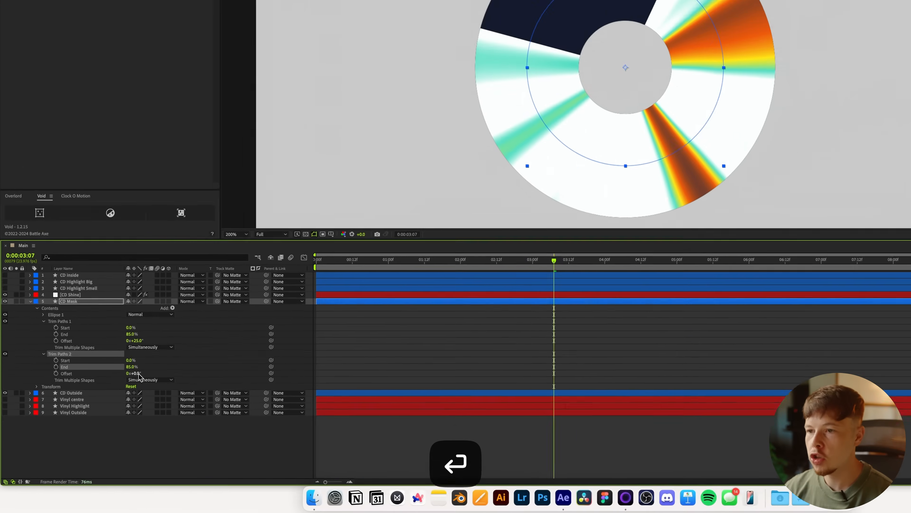
drag(173, 337, 109, 341)
drag(68, 406, 66, 406)
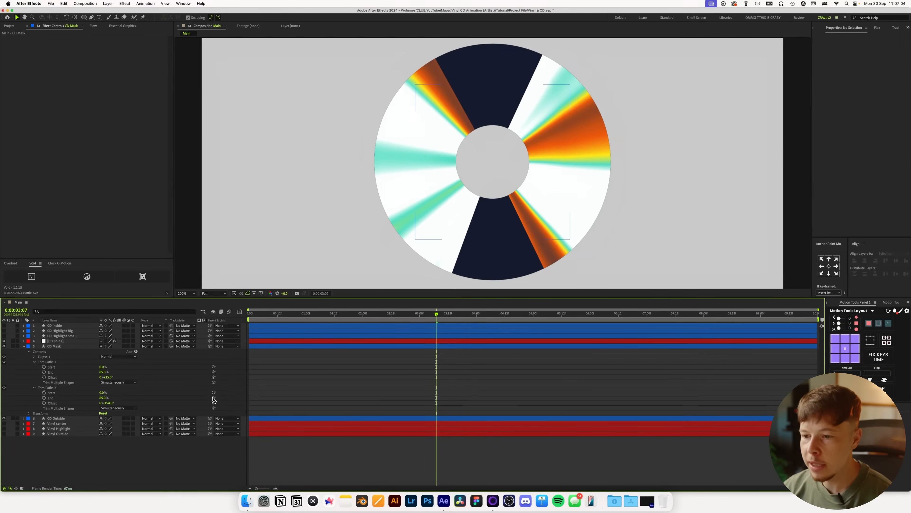
Link Trim Paths 2's End to Trim Paths 1's End, and set Trim Paths 1 to End 83% and Offset 49°.
drag(214, 397, 51, 373)
click(103, 234)
drag(206, 232, 216, 235)
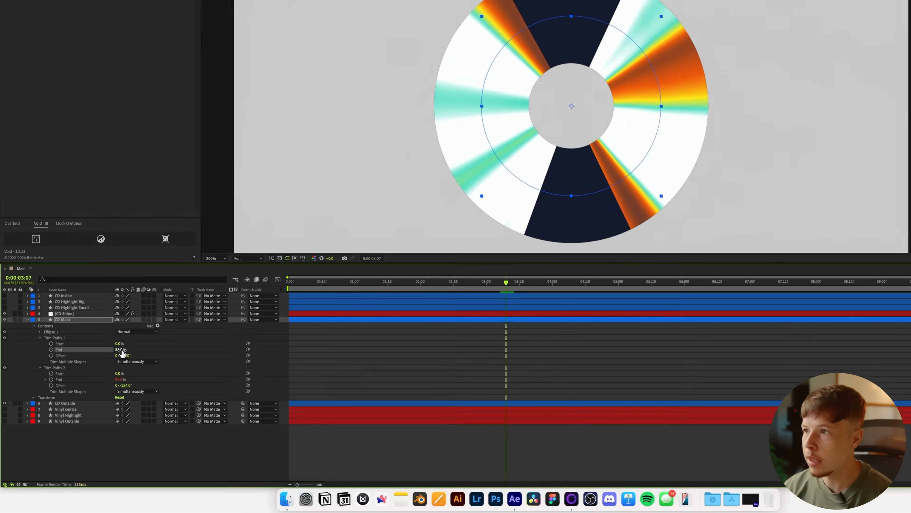
mouse_move(108, 374)
mouse_down()
mouse_move(98, 375)
mouse_move(112, 379)
mouse_up()
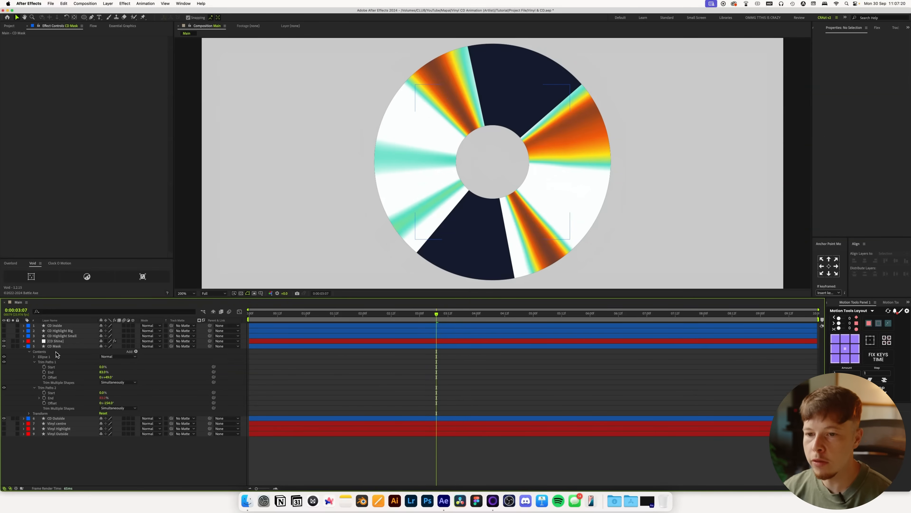
Rotate the CD Mask layer to -16°.
click(59, 347)
click(63, 342)
click(55, 347)
key(r)
drag(101, 351, 106, 354)
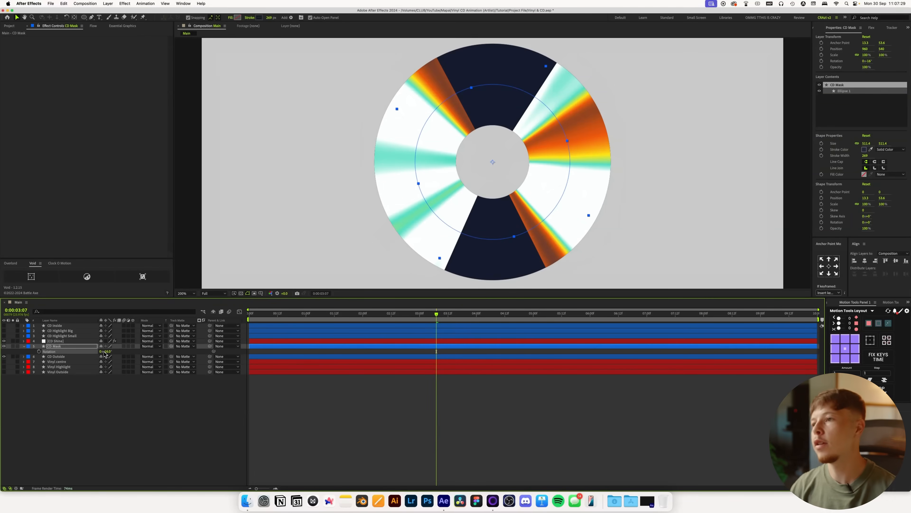
click(357, 406)
Play the animation from the first frame to check the shine through the trimmed mask.
key(Home)
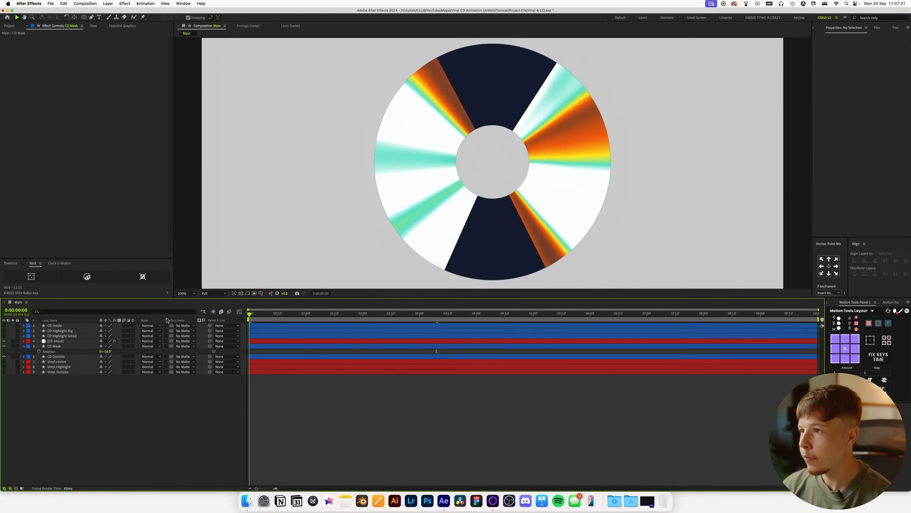
key(space)
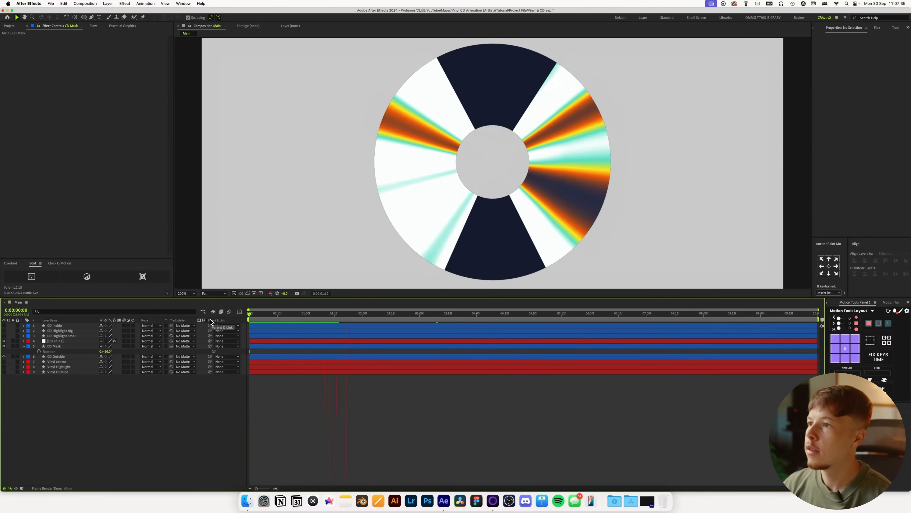
key(space)
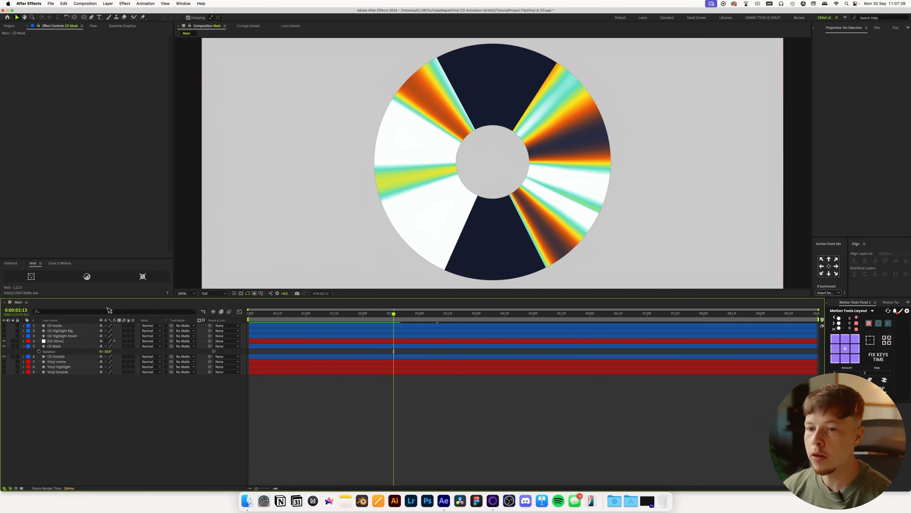
Apply Fast Box Blur to the CD Mask layer with a Blur Radius of 11.
click(56, 347)
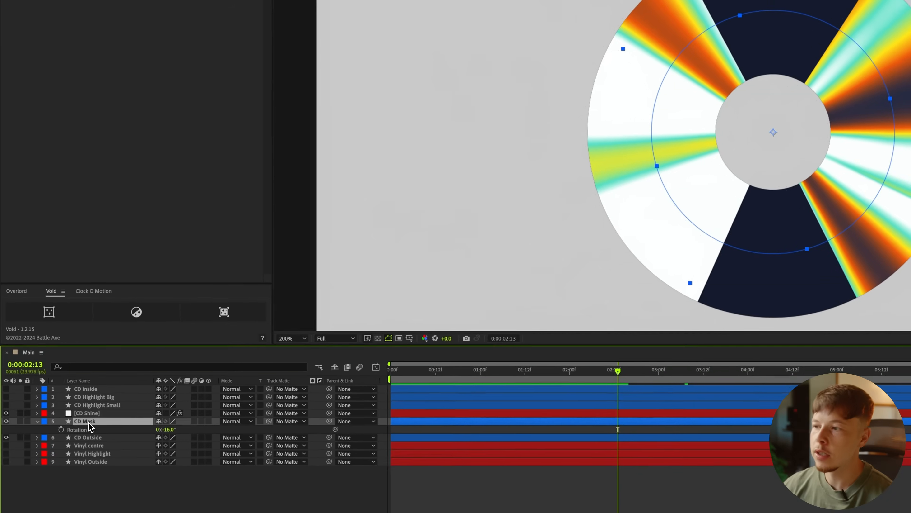
key(ctrl+space)
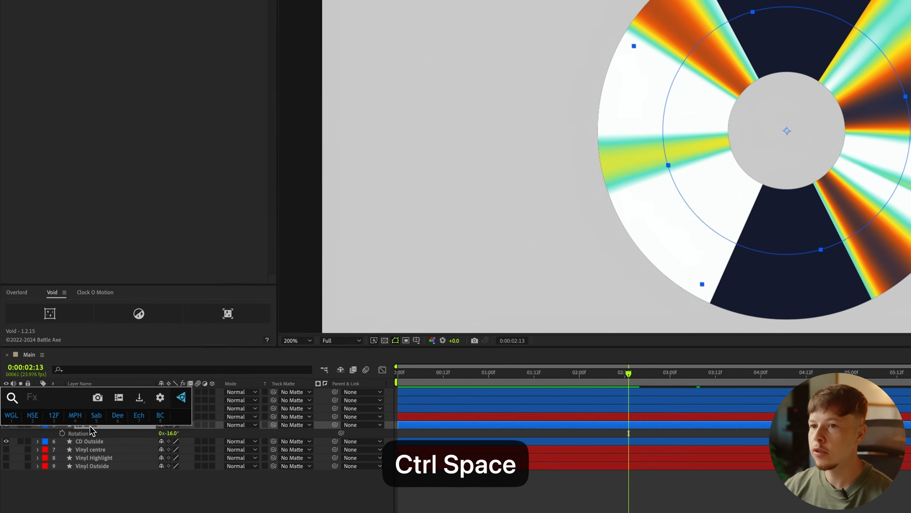
text(fast)
key(Return)
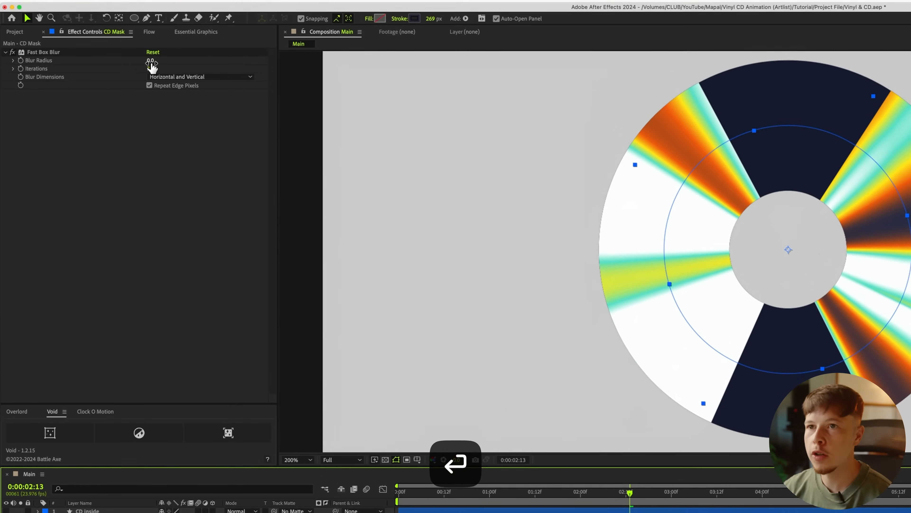
drag(150, 70, 156, 73)
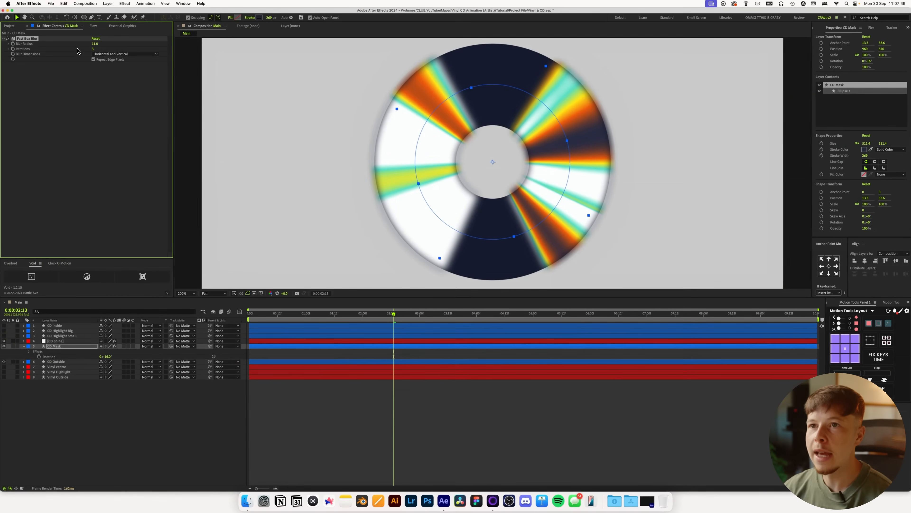
Apply a Set Matte effect to CD Mask, taking the matte from the CD Outside layer.
key(BackSpace)
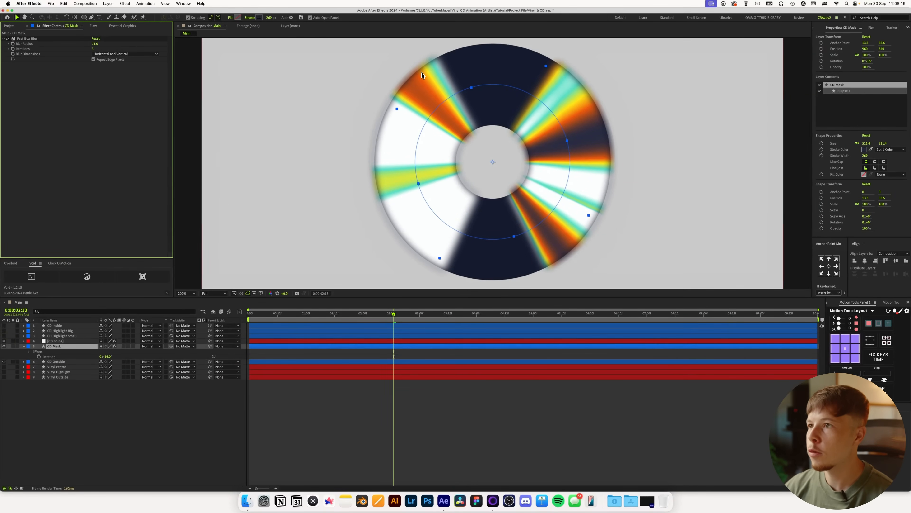
key(ctrl+space)
text(set)
key(Down)
key(Down)
key(Return)
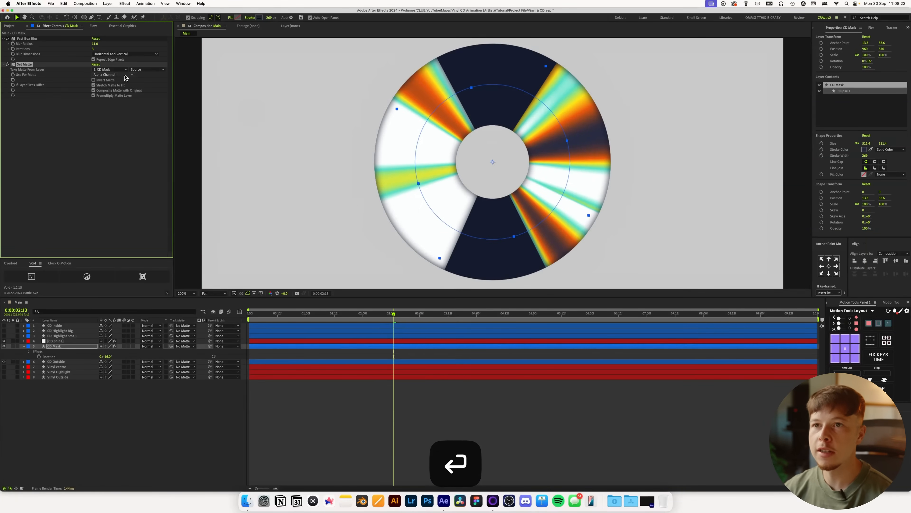
click(124, 70)
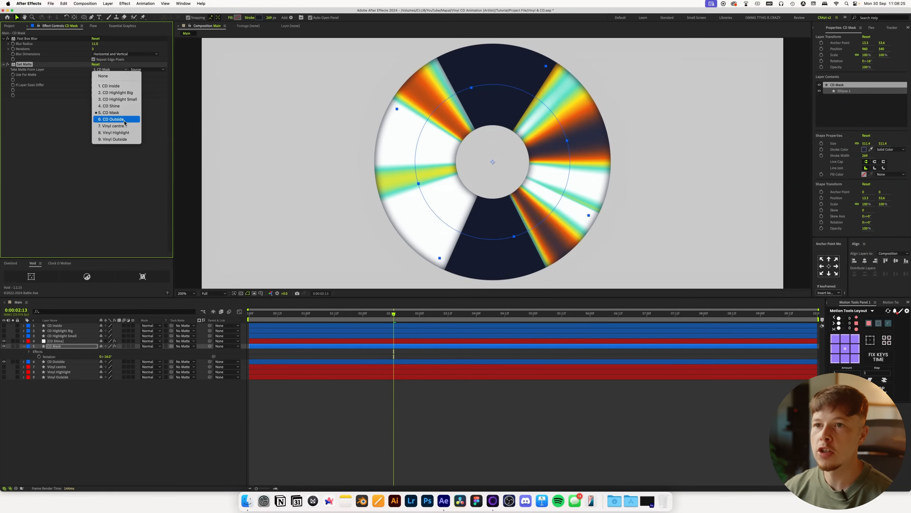
key(Return)
Scale the CD Mask layer to 111% and widen its stroke to 357 px.
click(107, 354)
key(s)
drag(108, 351, 112, 354)
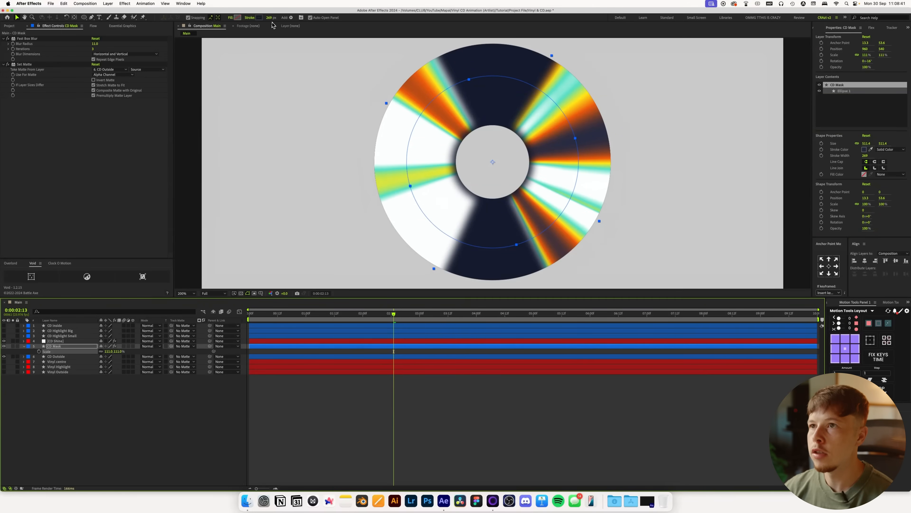
drag(270, 17, 298, 16)
key(super+shift+a)
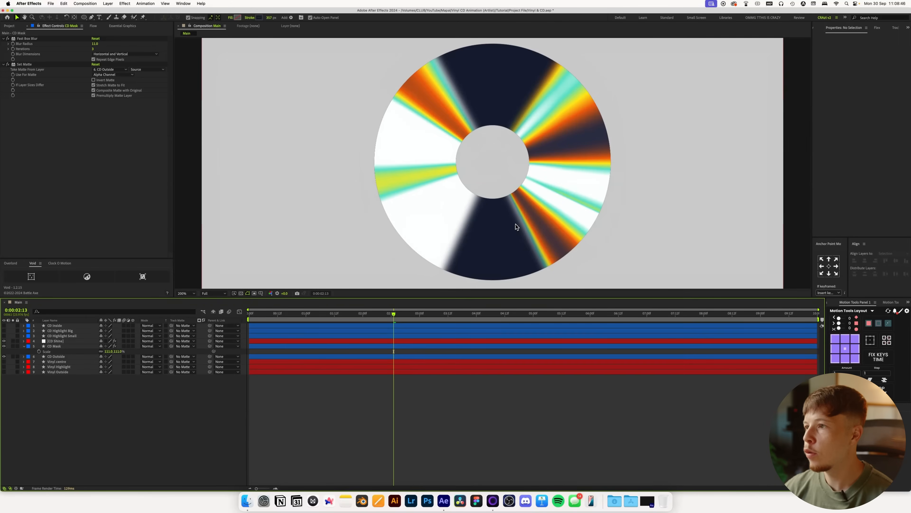
Reduce the Blur Radius of CD Mask's Fast Box Blur to 4.
click(51, 346)
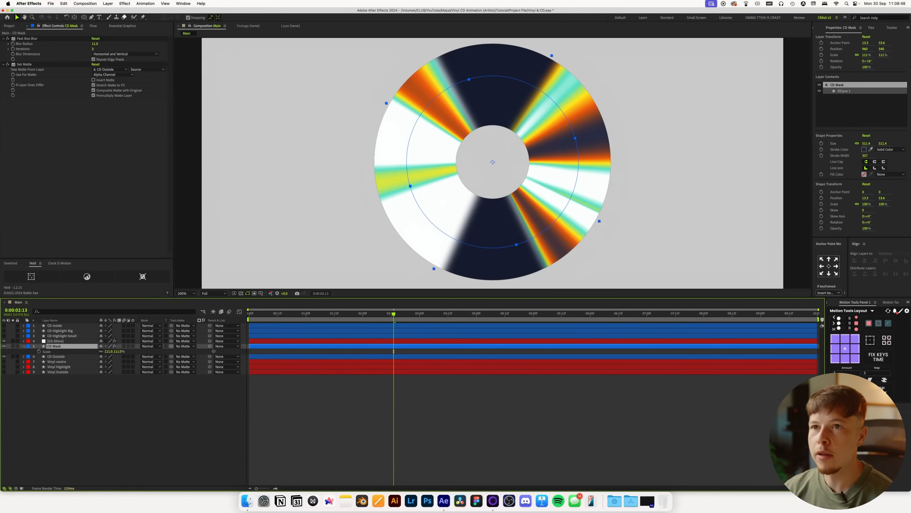
drag(94, 44, 94, 46)
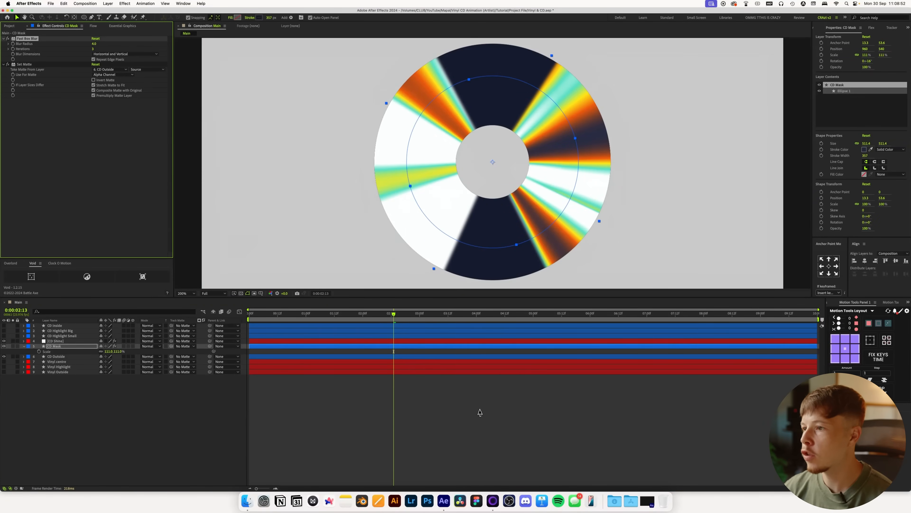
click(470, 405)
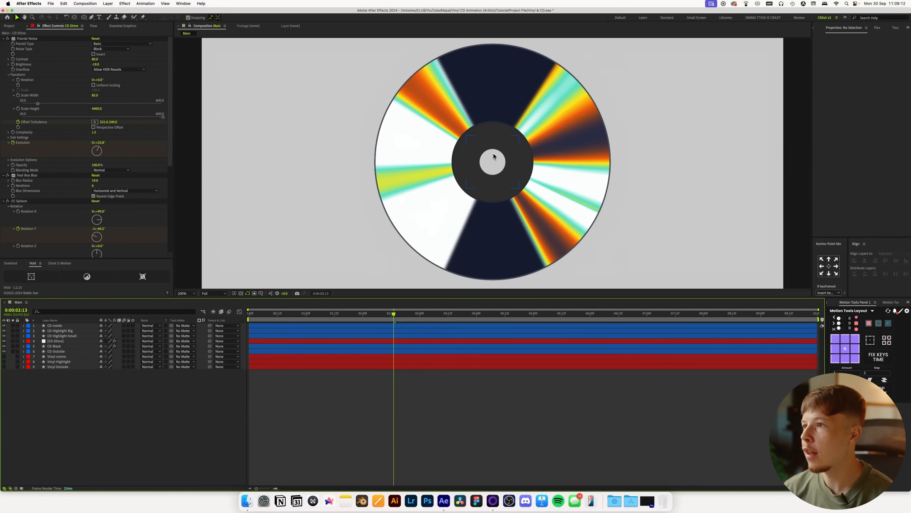
Lower the opacity of the CD Highlight Big and CD Highlight Small layers to about 49%.
click(54, 331)
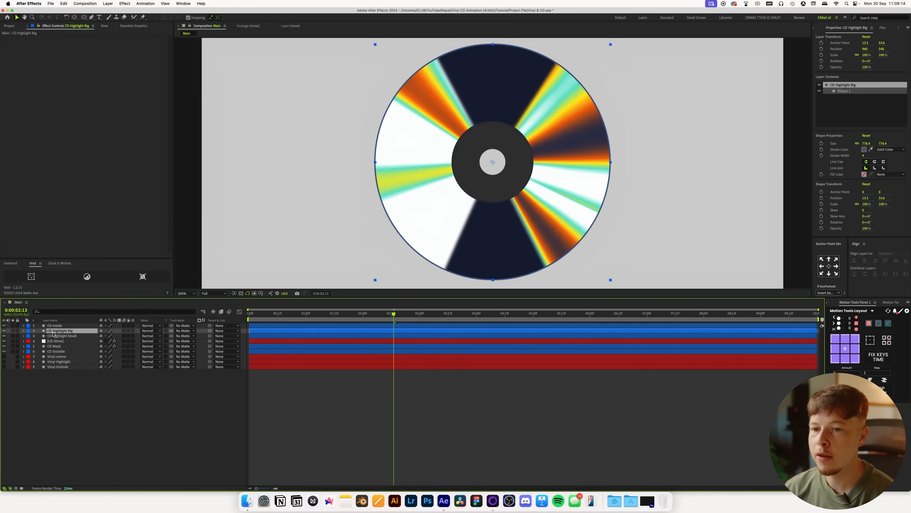
shift+click(68, 335)
key(t)
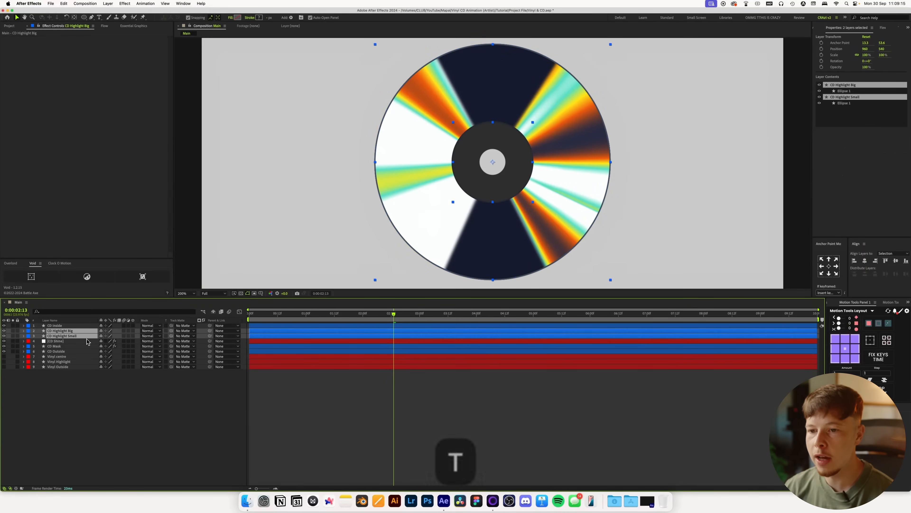
drag(101, 339, 89, 341)
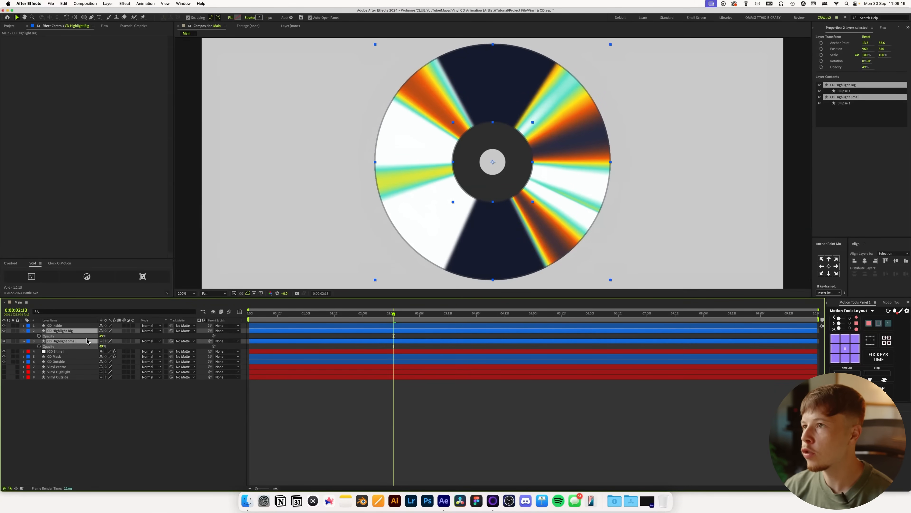
click(349, 404)
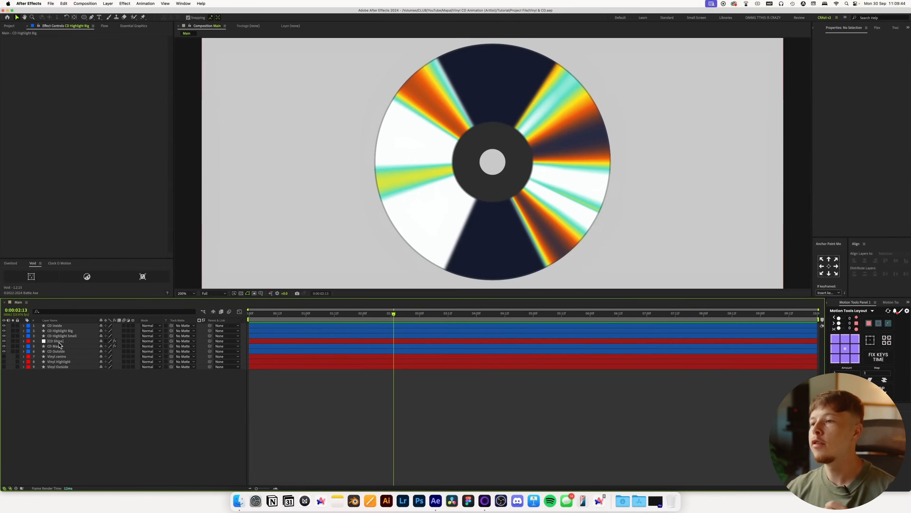
Duplicate the CD Shine layer and set the copy's Set Matte source to CD Outside.
click(58, 342)
key(super+d)
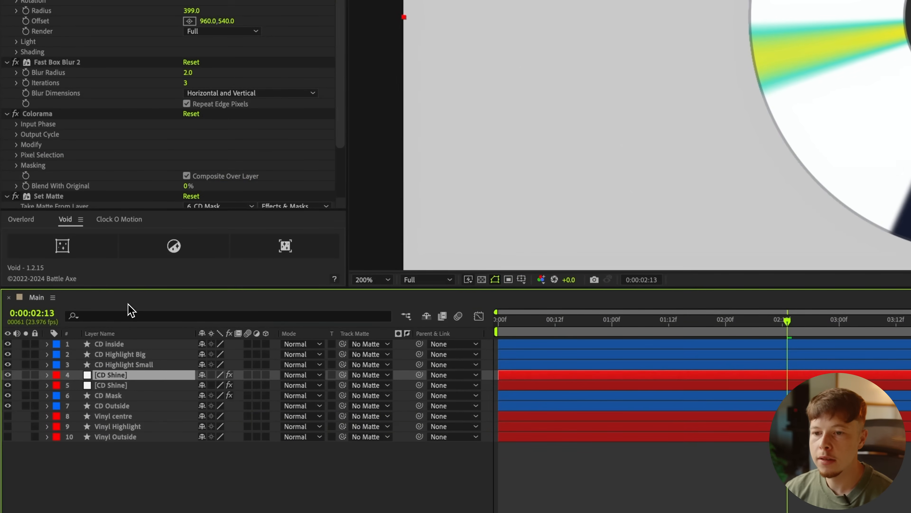
scroll(142, 162, down, 3)
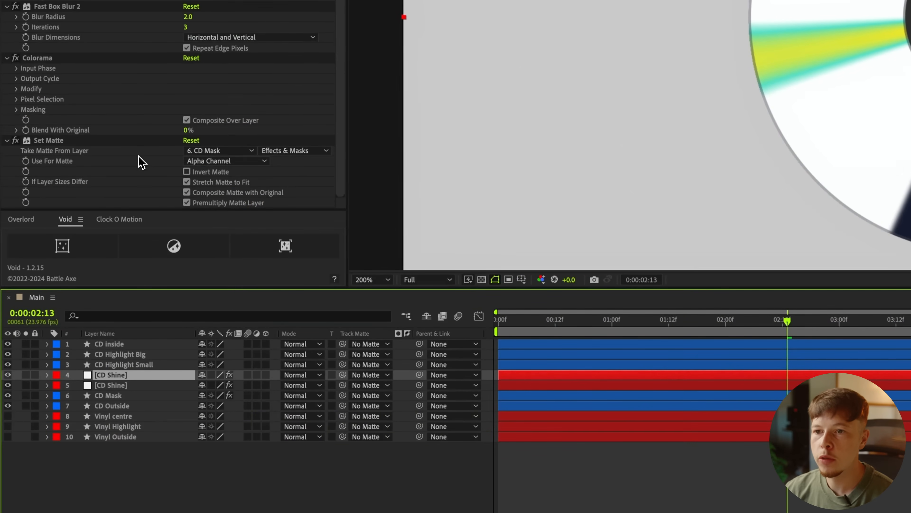
click(216, 151)
click(238, 266)
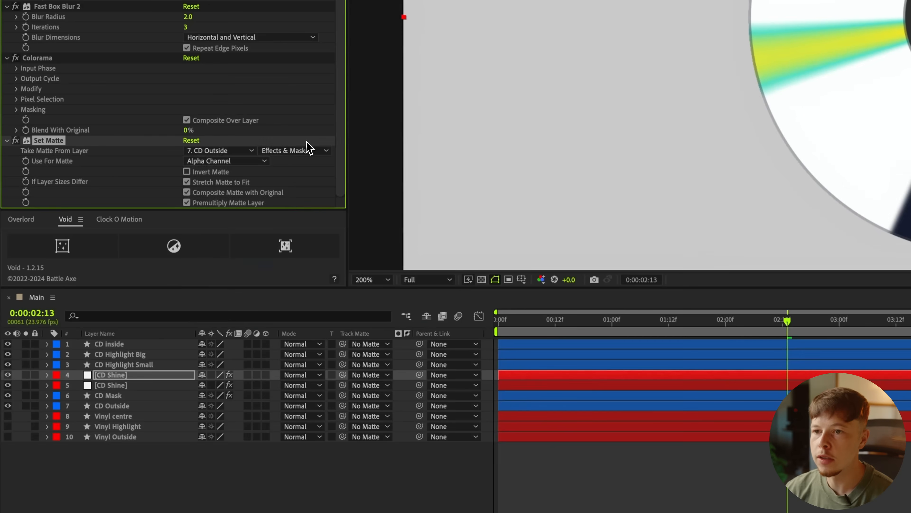
Set the copied CD Shine layer's blending mode to Color and move it directly beneath the other CD Shine layer.
click(111, 377)
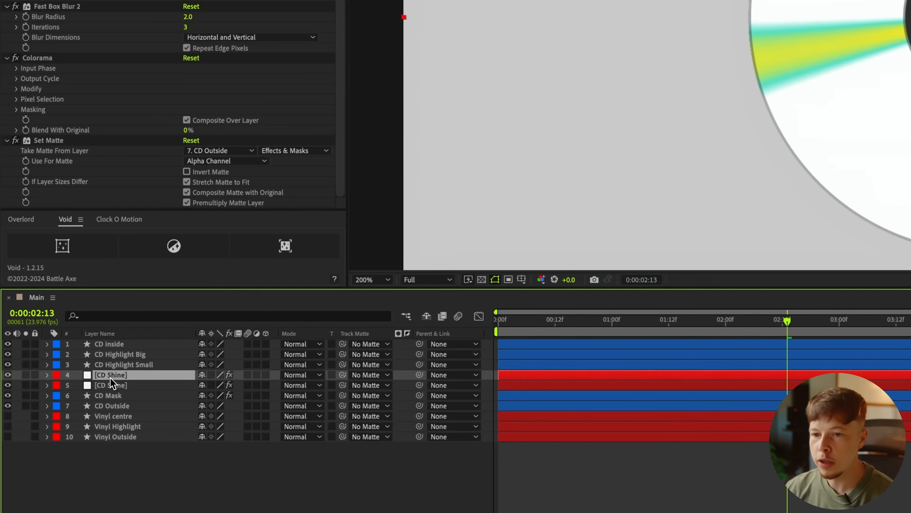
key(shift+minus)
key(shift+minus)
key(shift+minus)
key(shift+minus)
key(shift+minus)
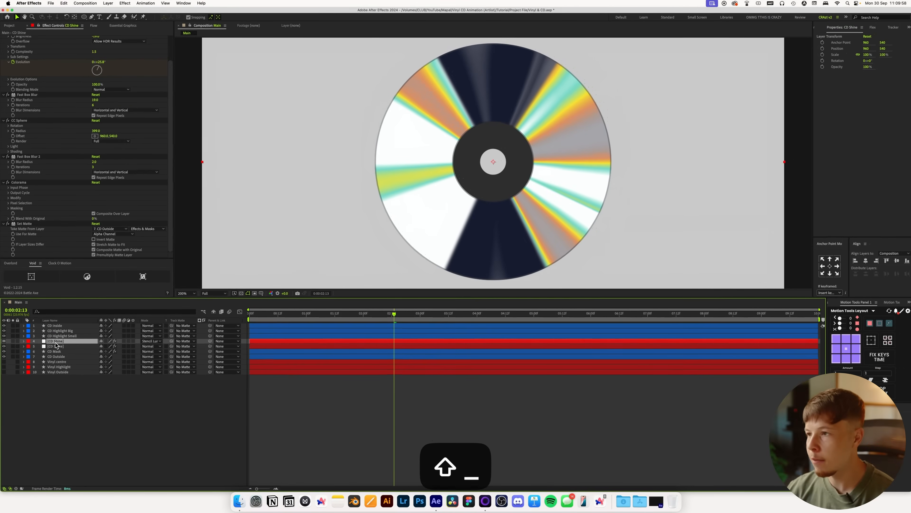
key(shift+minus)
key(shift+minus)
key(shift+minus)
click(4, 346)
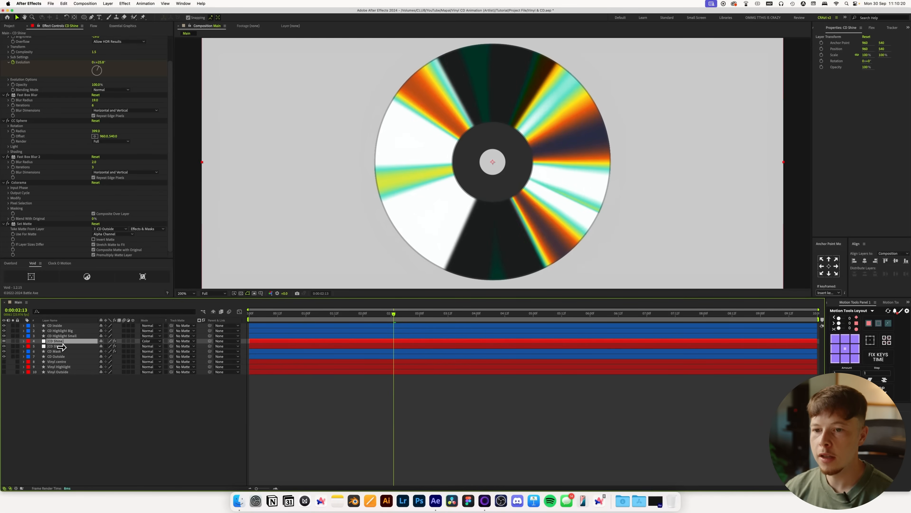
drag(65, 342, 62, 351)
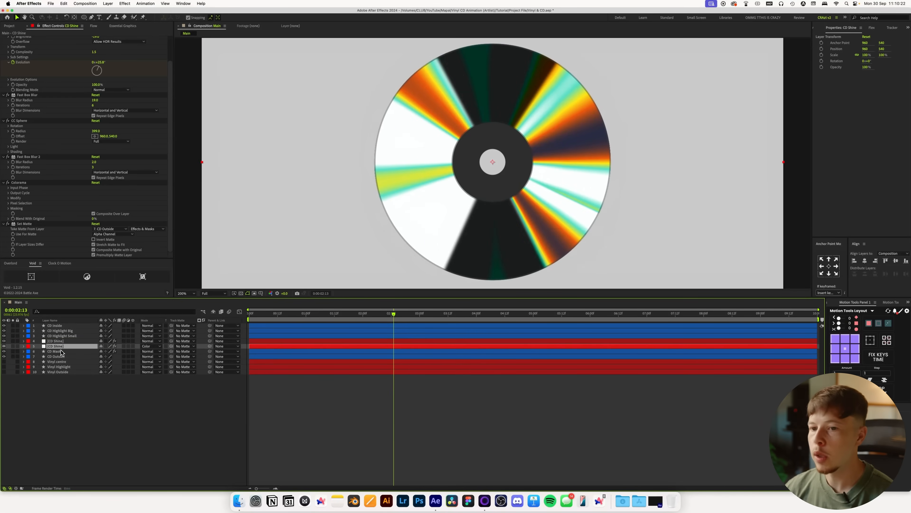
Try an opacity of 43% on the Color-mode CD Shine layer and preview the animation from the start.
drag(384, 317, 250, 317)
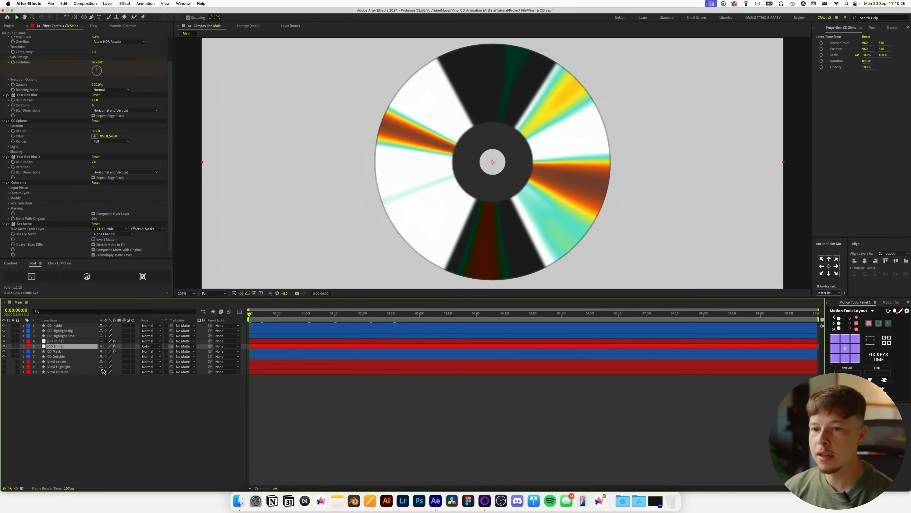
key(t)
drag(102, 352, 87, 354)
key(space)
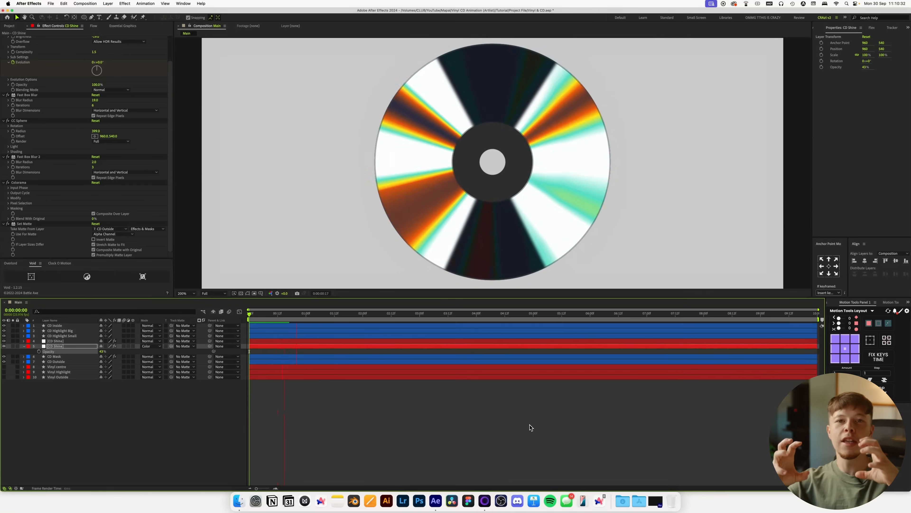
key(space)
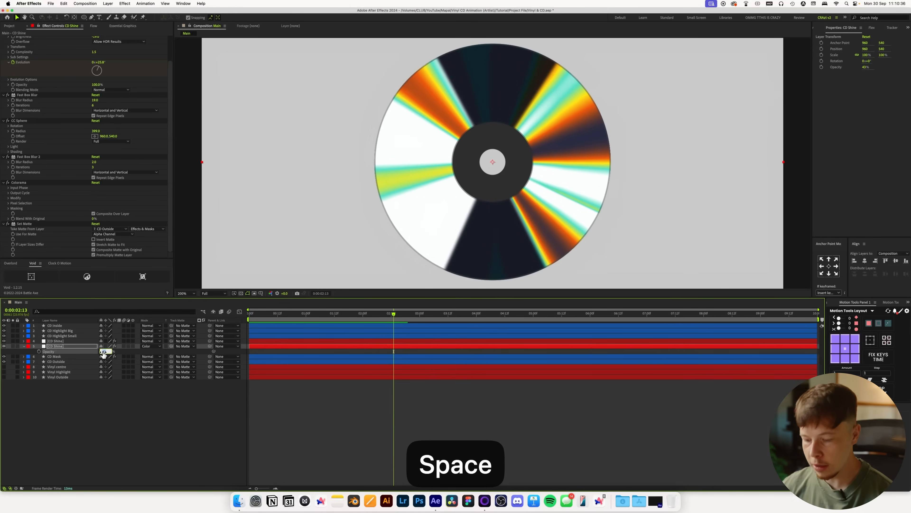
Set the Color-mode CD Shine layer's opacity to 20%, preview the animation and save the project.
text(20)
key(Return)
key(space)
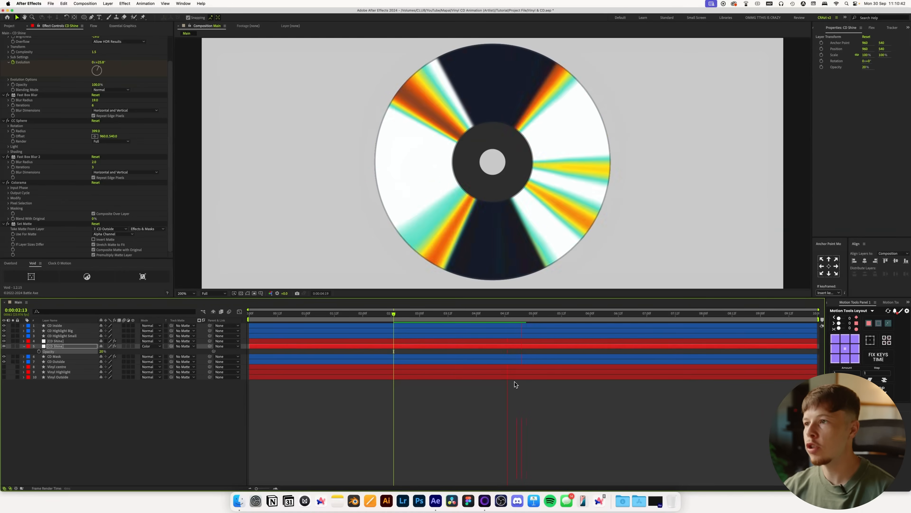
key(space)
key(super+s)
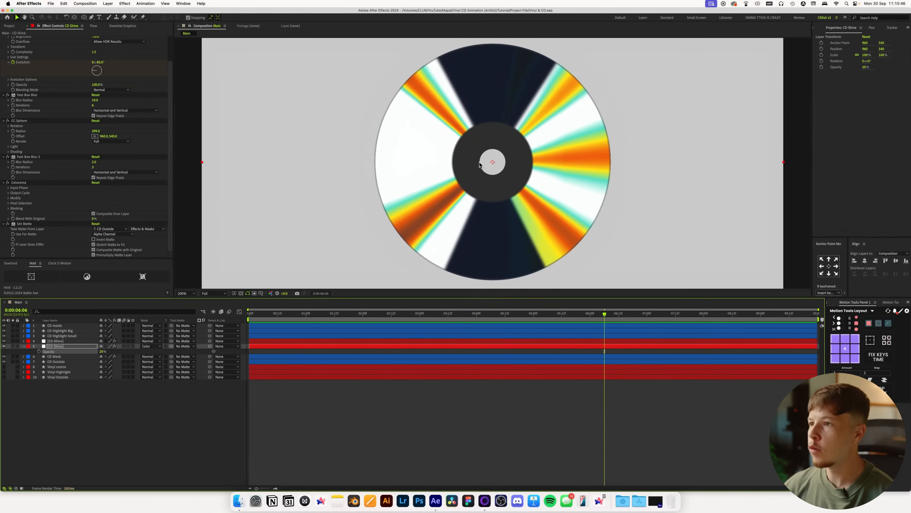
Darken the CD inside layer's stroke colour to 222020 and open CD Outside's stroke colour for editing.
click(56, 324)
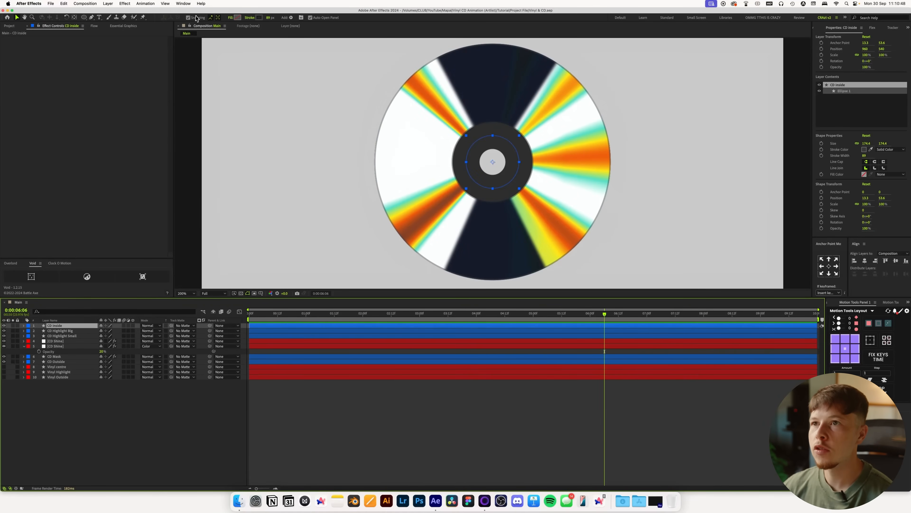
click(259, 18)
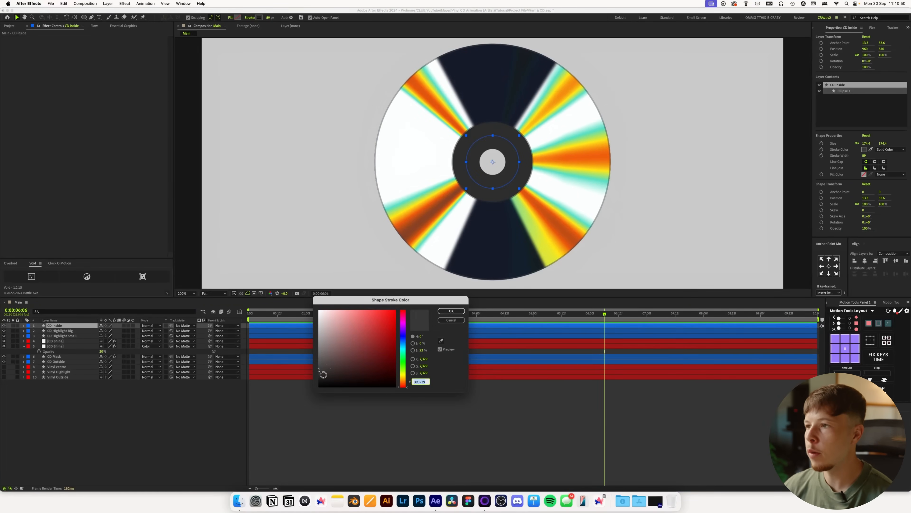
click(322, 377)
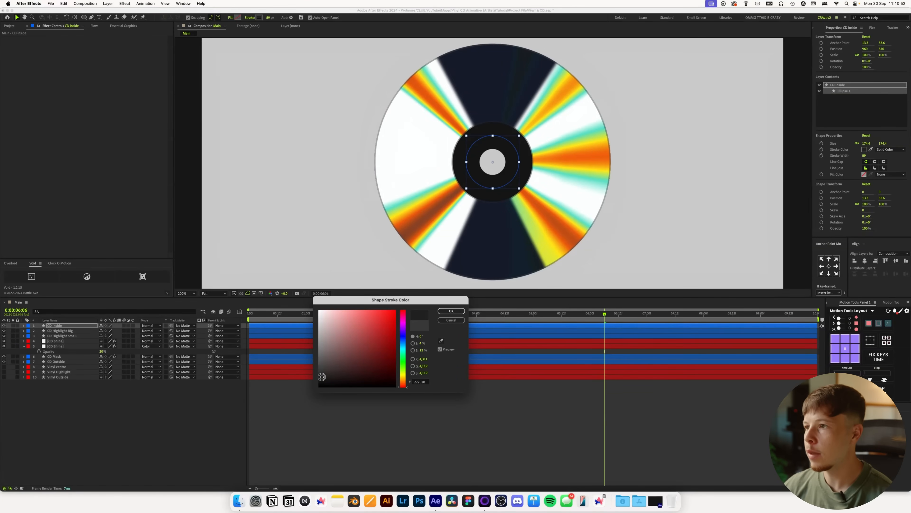
click(452, 311)
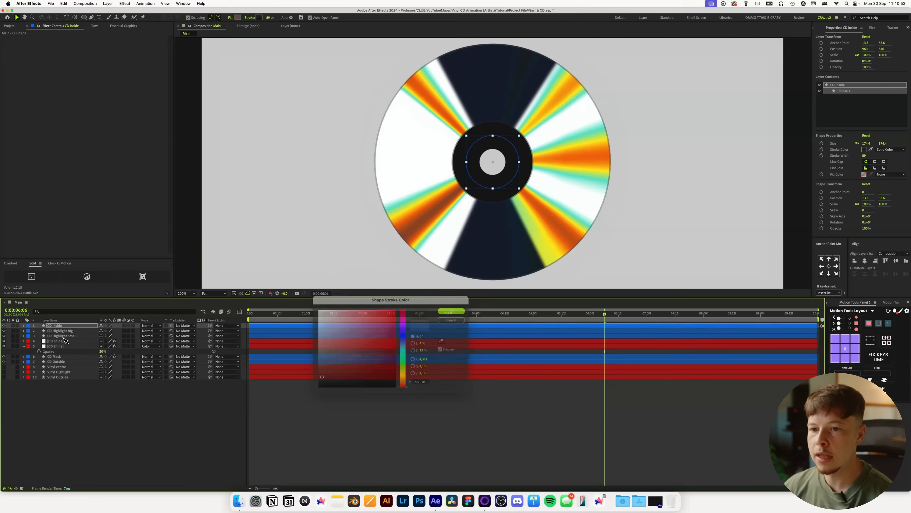
click(56, 362)
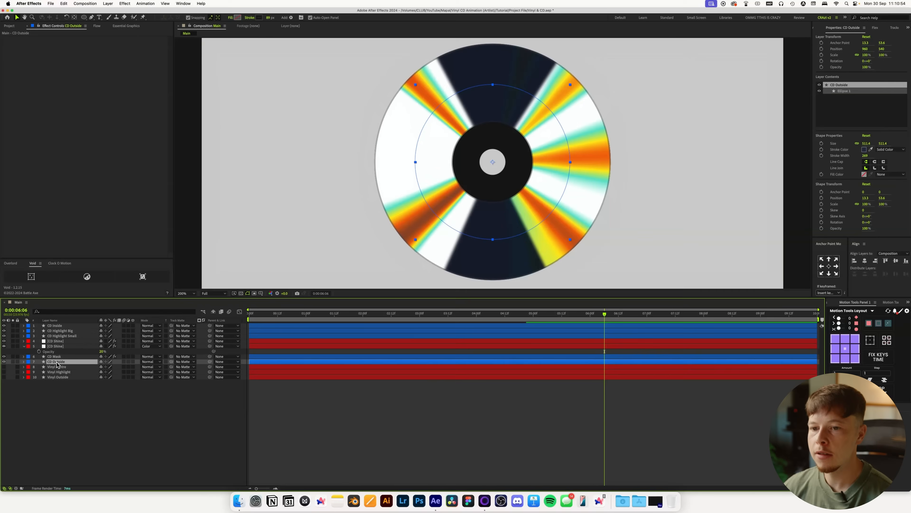
click(260, 18)
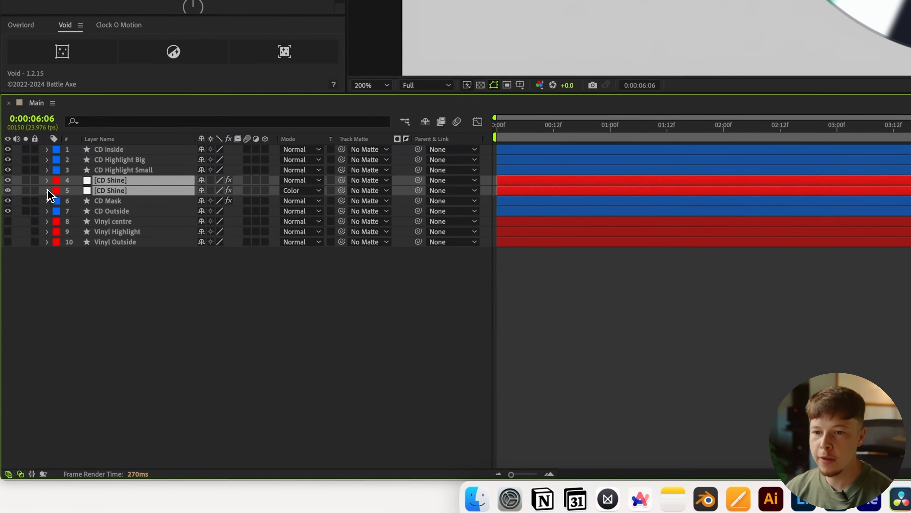
Give both CD Shine layers the Blue label colour to match the other CD layers.
click(55, 190)
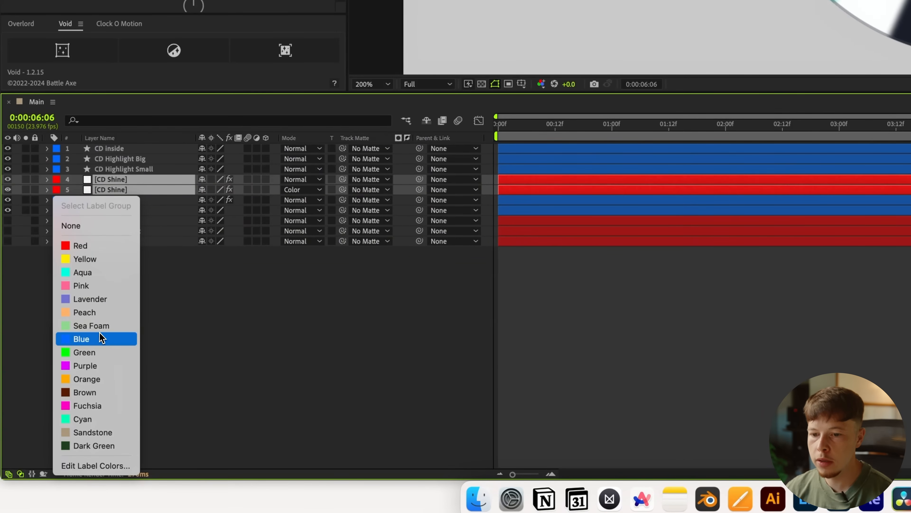
click(241, 351)
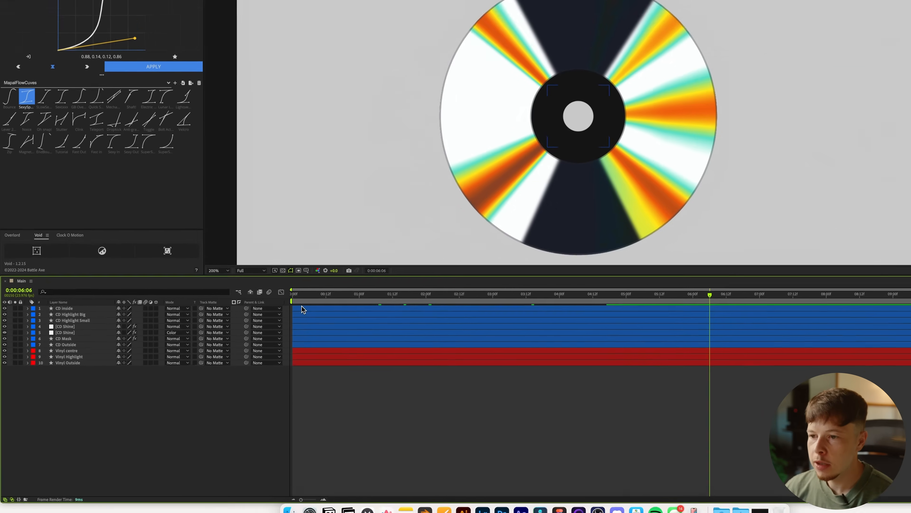
Hide all CD layers plus Vinyl centre and Vinyl Highlight, leaving only Vinyl Outside visible, with the current time at 0:00:00:00.
click(256, 325)
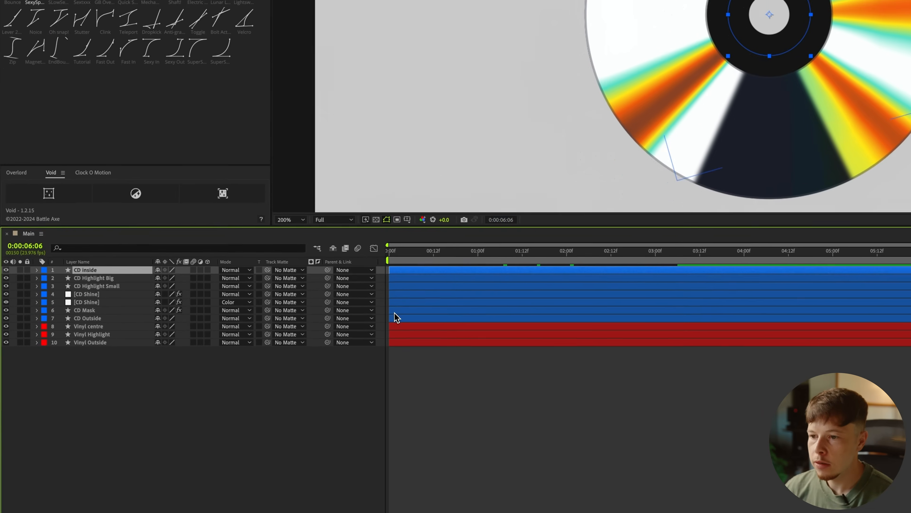
shift+click(404, 318)
click(6, 318)
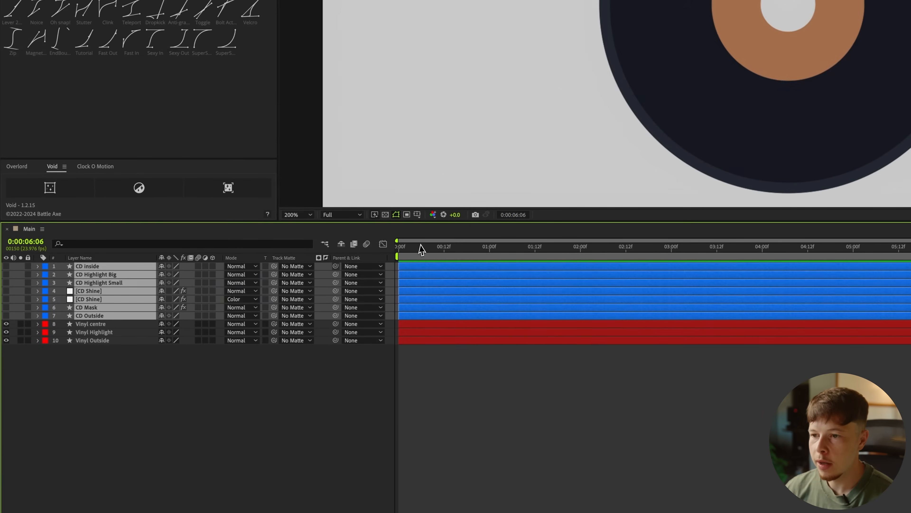
drag(449, 248, 364, 263)
click(70, 402)
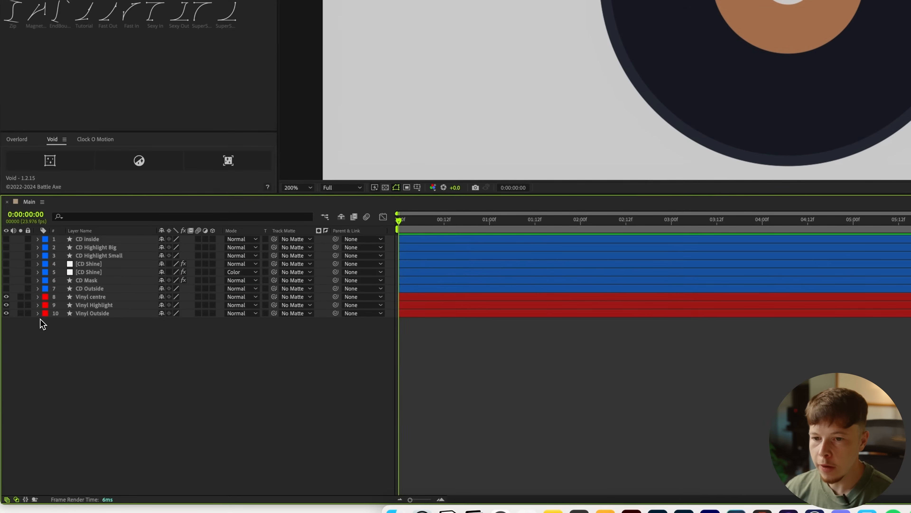
drag(5, 305, 6, 296)
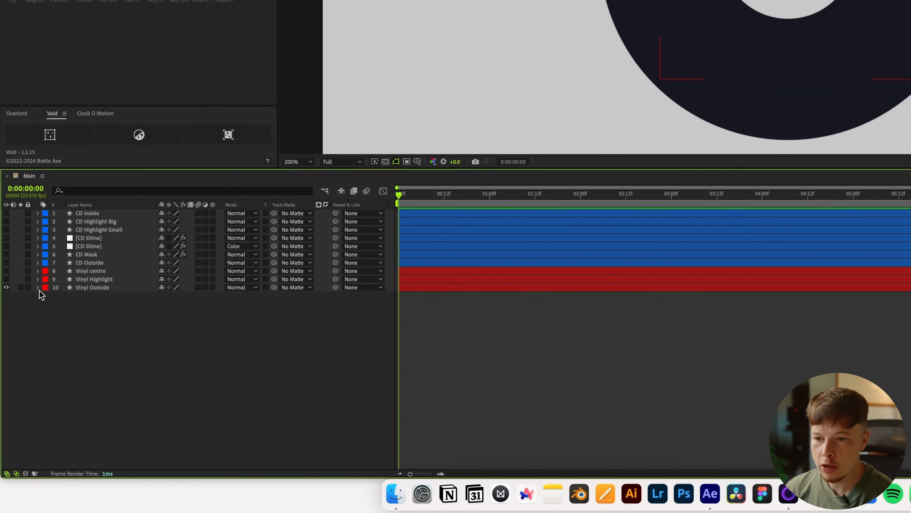
Add Trim Paths to Vinyl Outside and keyframe its Start from 100% at 0:00:00:00 to 0% at 0:00:03:00.
click(217, 296)
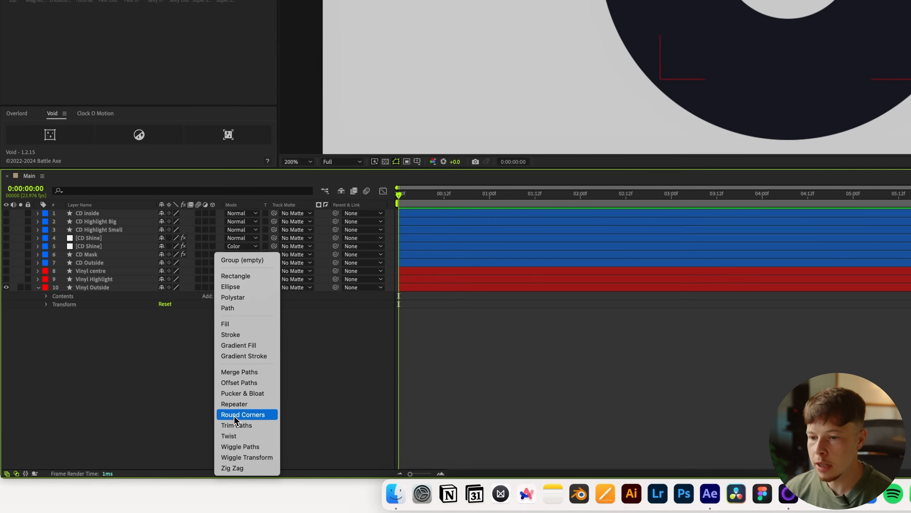
click(231, 427)
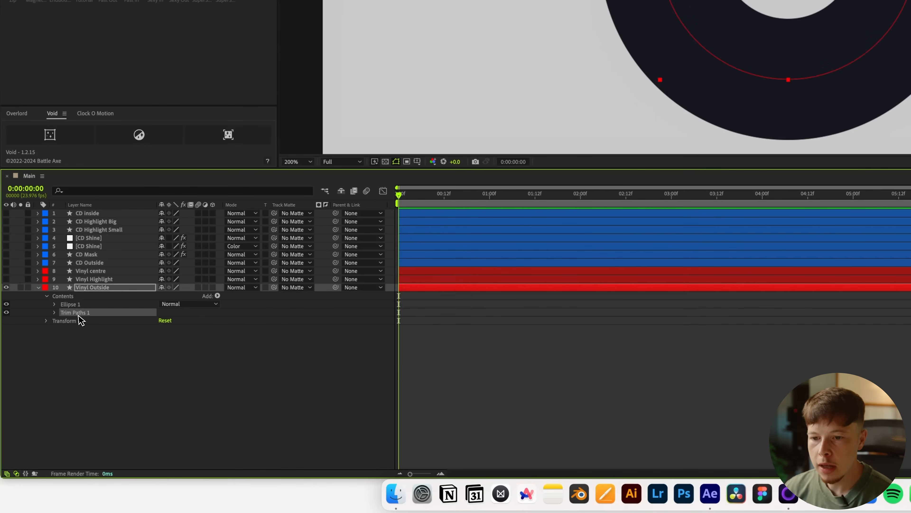
click(54, 312)
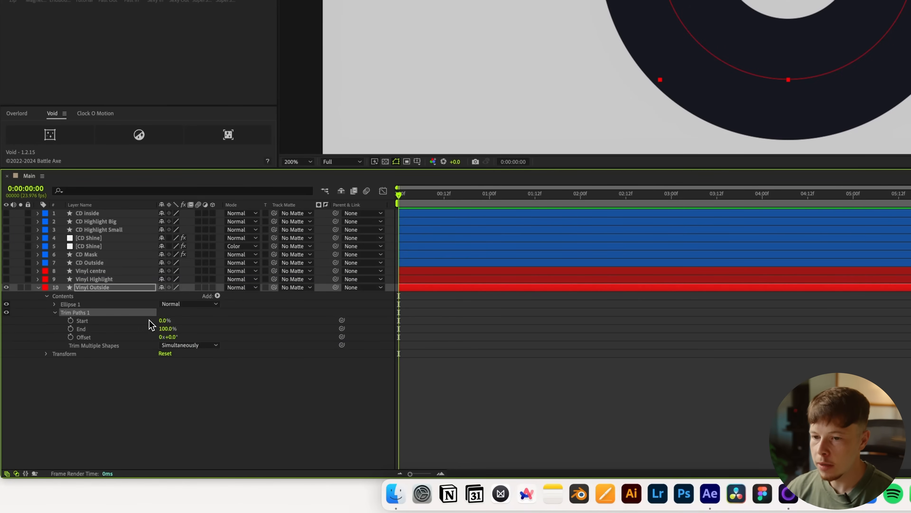
drag(164, 320, 215, 325)
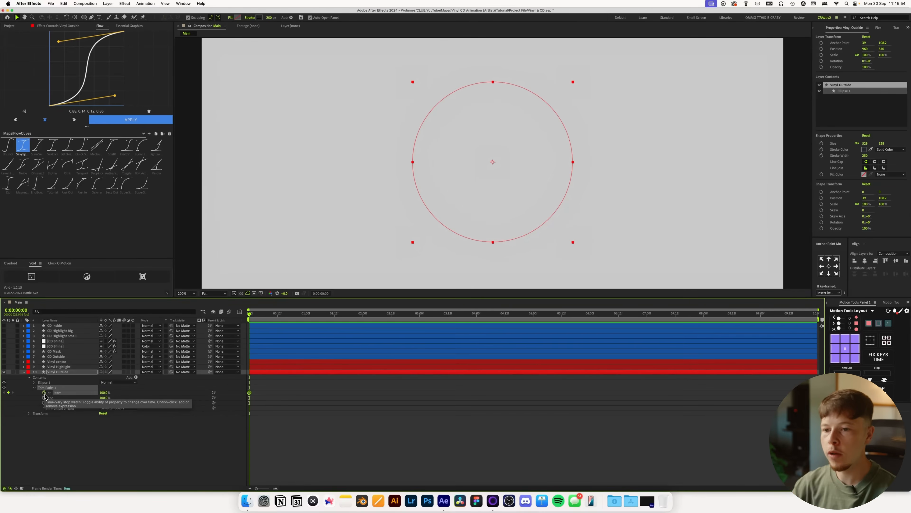
drag(375, 317, 421, 320)
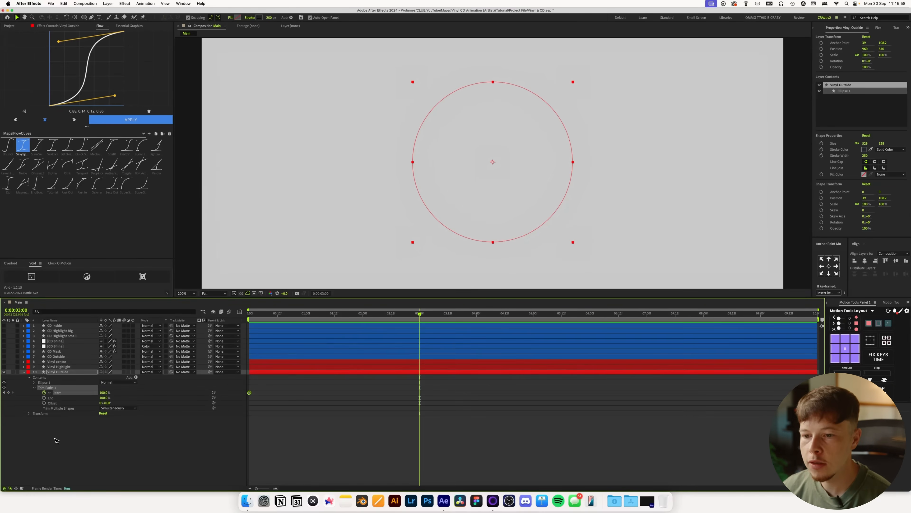
drag(79, 397, 60, 398)
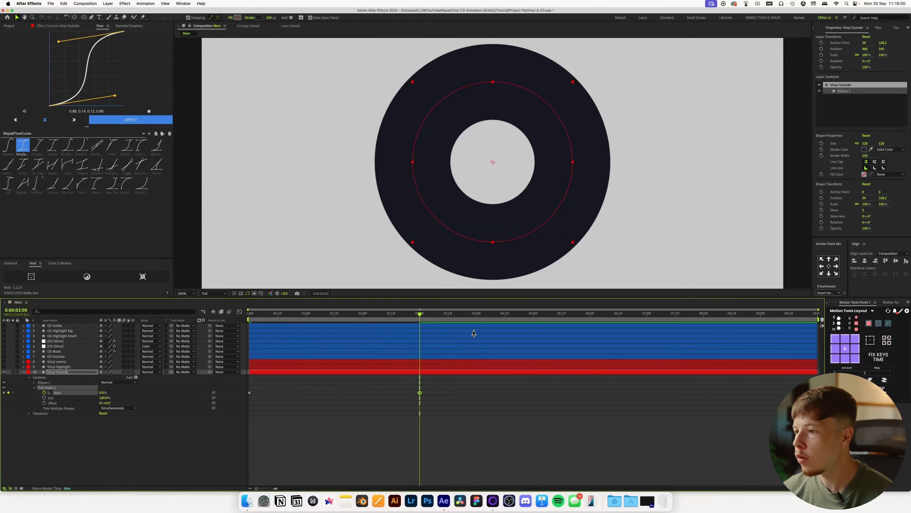
Keyframe Vinyl Outside's Trim Paths End from 100% at 0:00:03:00 to 0% at 0:00:06:00 and preview the wipe.
click(44, 398)
drag(539, 321, 590, 326)
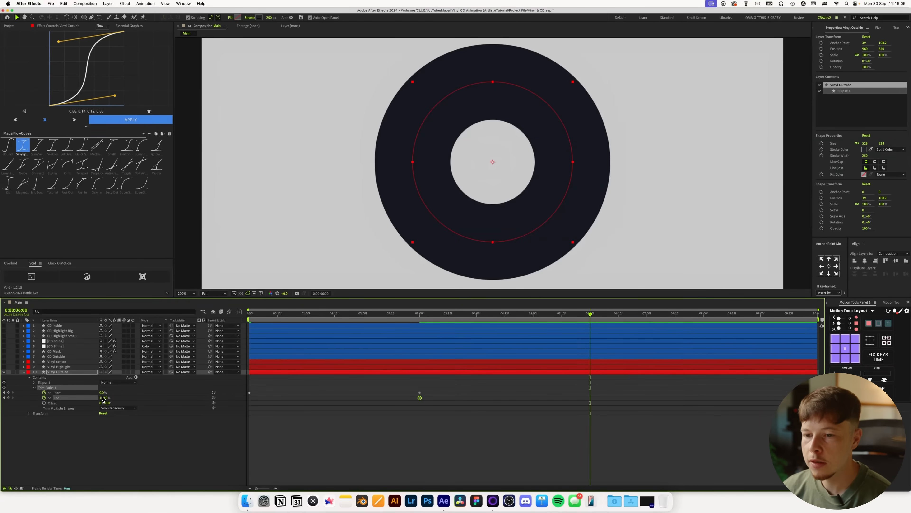
drag(103, 398, 45, 404)
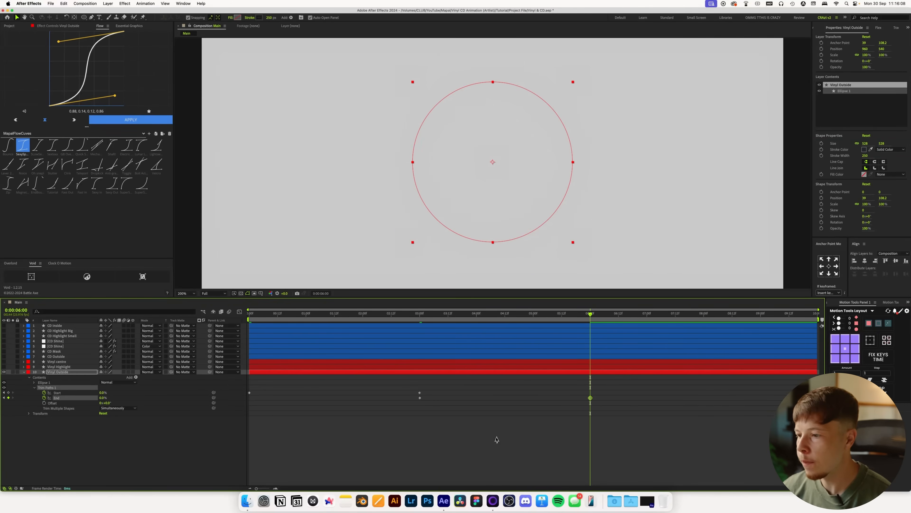
click(491, 429)
drag(324, 320, 262, 317)
key(space)
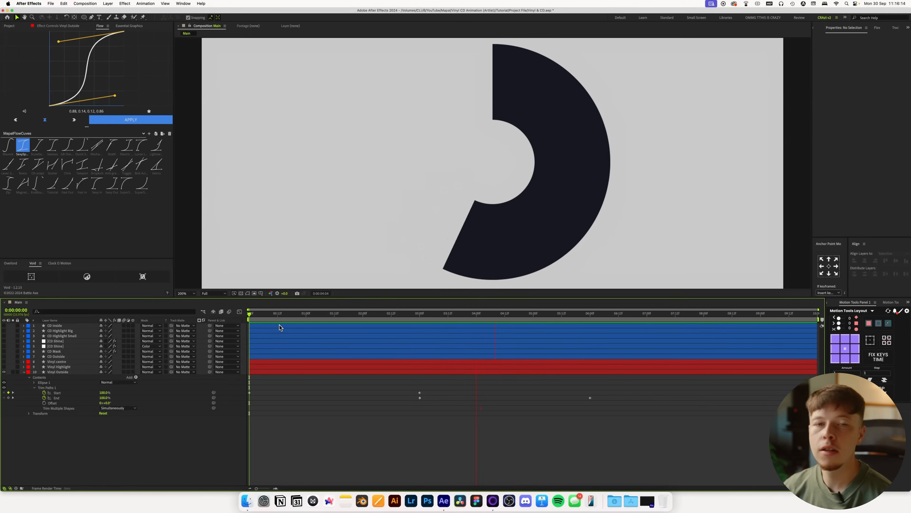
key(space)
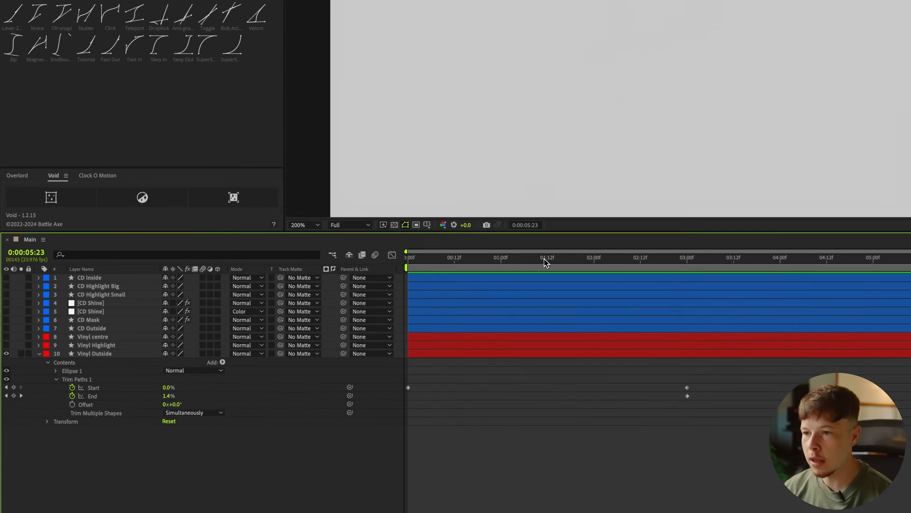
Copy Vinyl Outside's animated Trim Paths to the Vinyl centre and Vinyl Highlight layers, show both layers and preview the animation.
drag(333, 315, 229, 309)
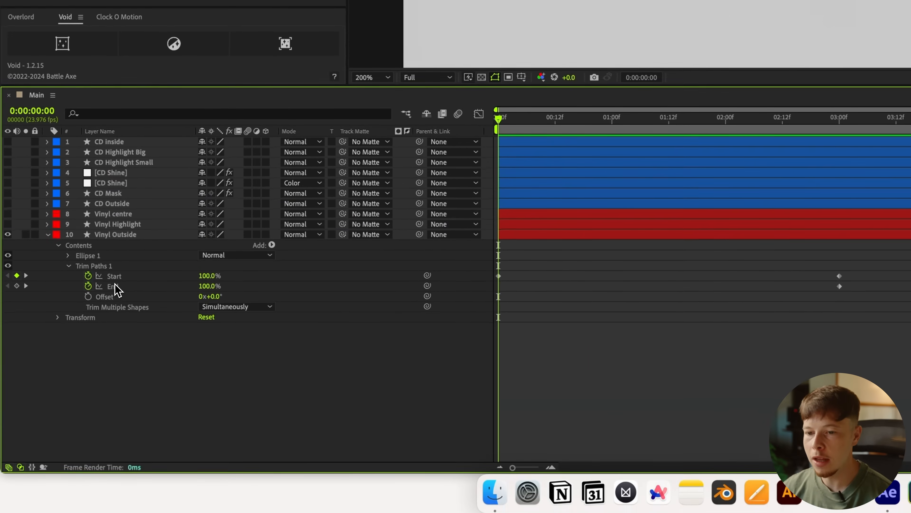
click(116, 306)
click(121, 295)
shift+click(116, 282)
key(super+c)
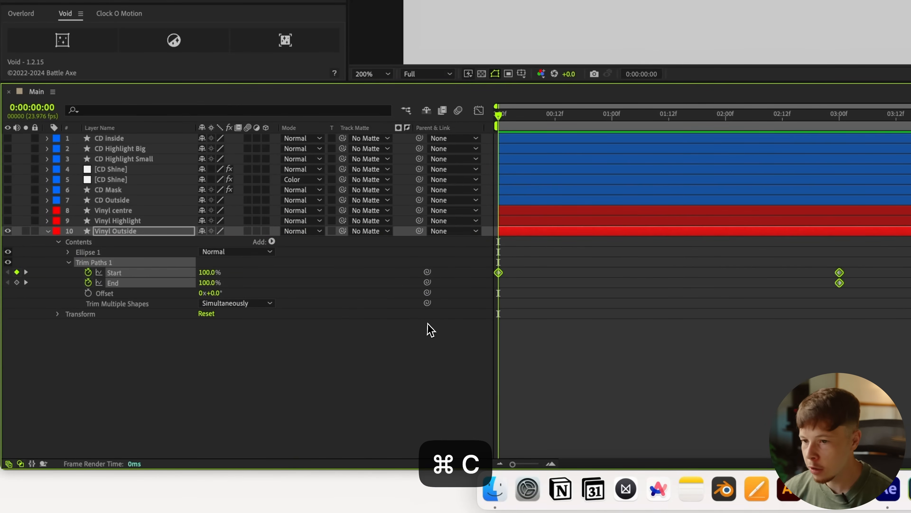
click(110, 220)
shift+click(110, 212)
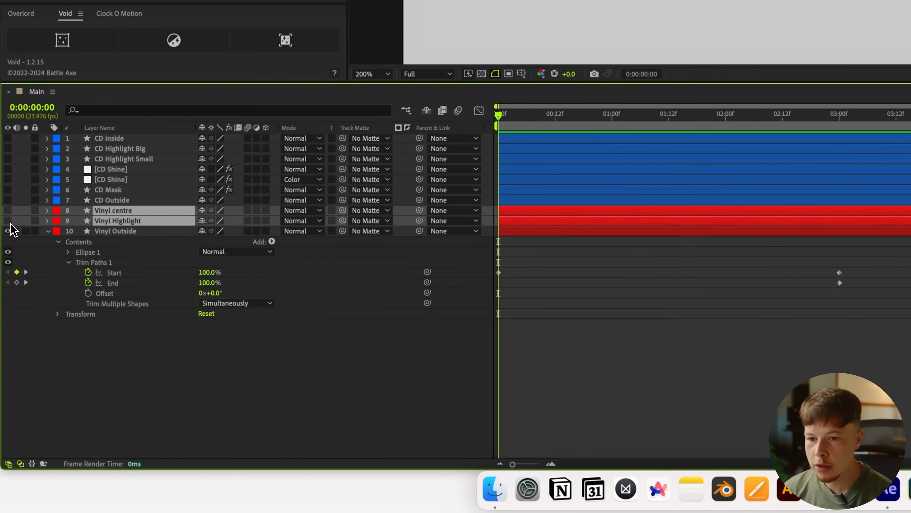
key(super+v)
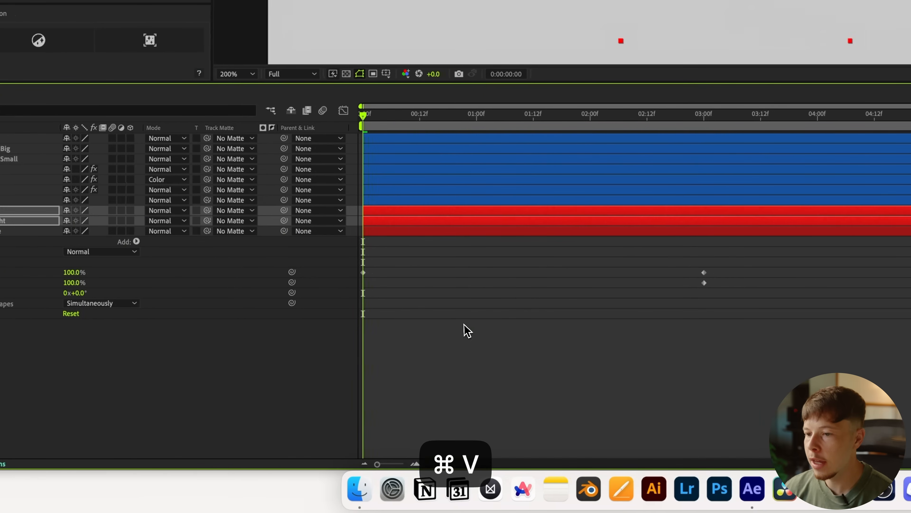
click(453, 342)
key(space)
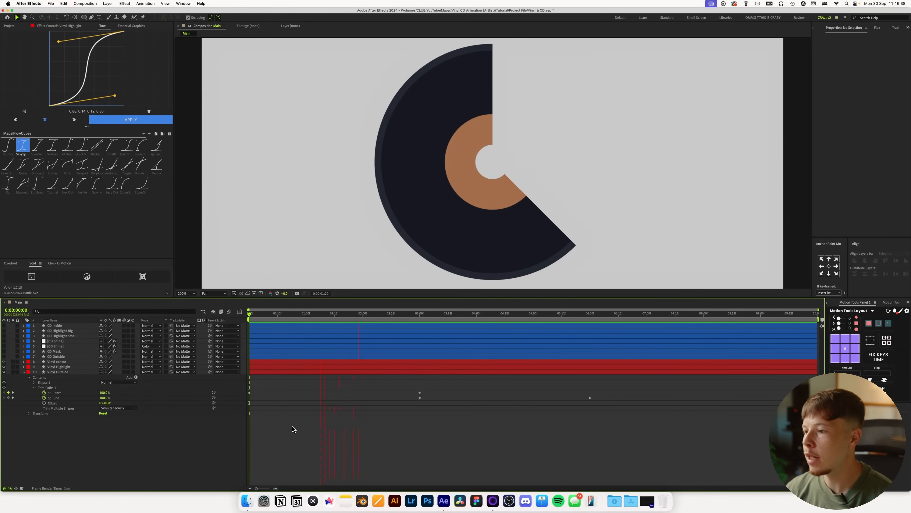
Make all CD layers visible and paste the copied Trim Paths onto every CD layer except the two CD Shine layers.
key(space)
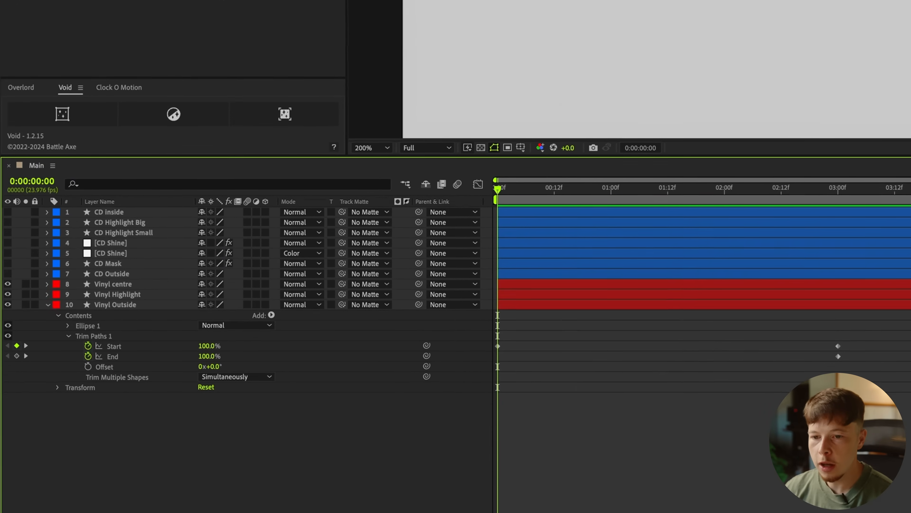
drag(7, 273, 7, 212)
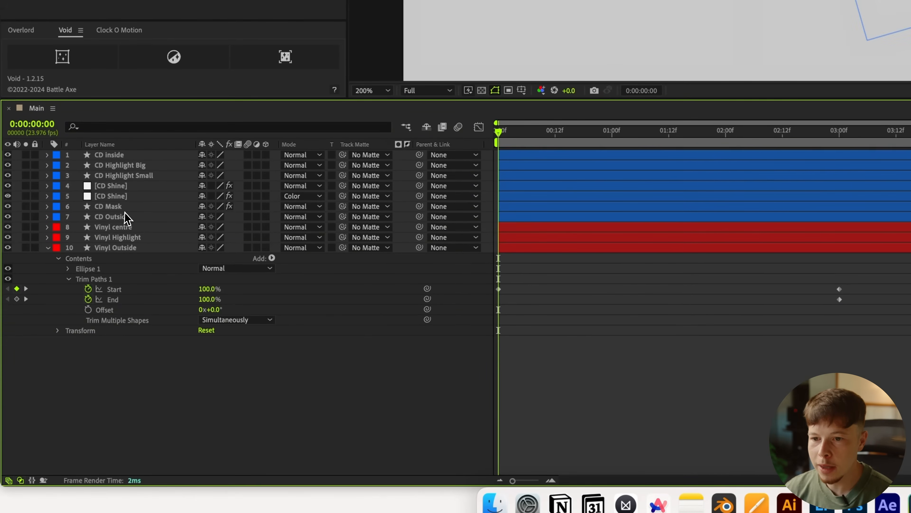
click(112, 217)
shift+click(112, 157)
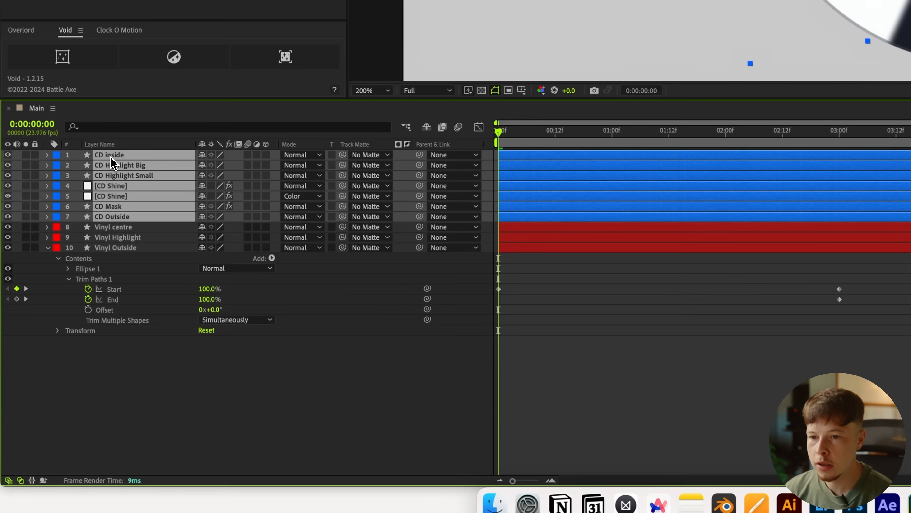
super+click(117, 197)
super+click(119, 186)
key(super+v)
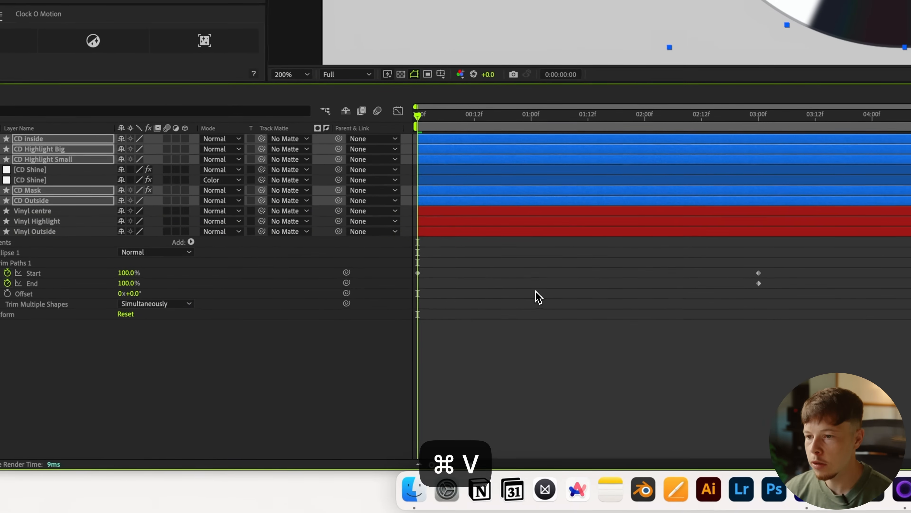
key(u)
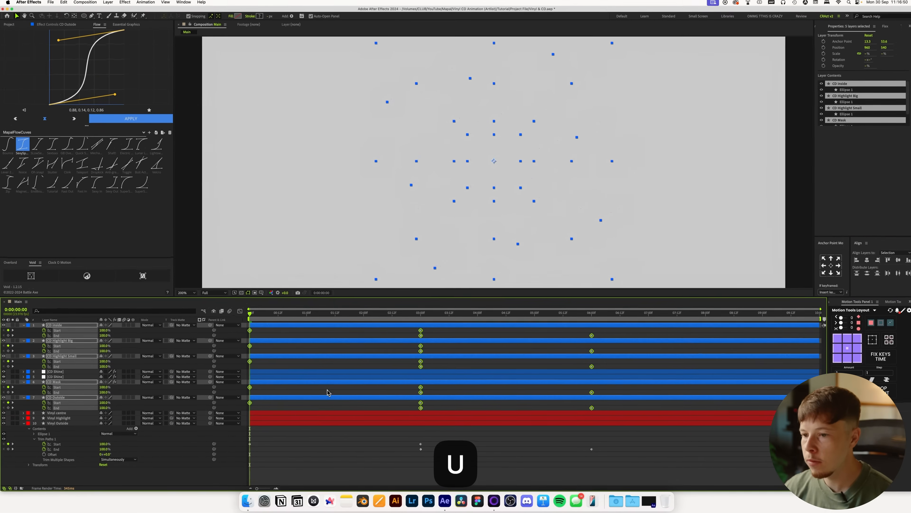
Shift the pasted Trim Paths keyframes on the CD layers to start at 3:00 and preview the vinyl-to-CD transition.
drag(250, 402, 420, 413)
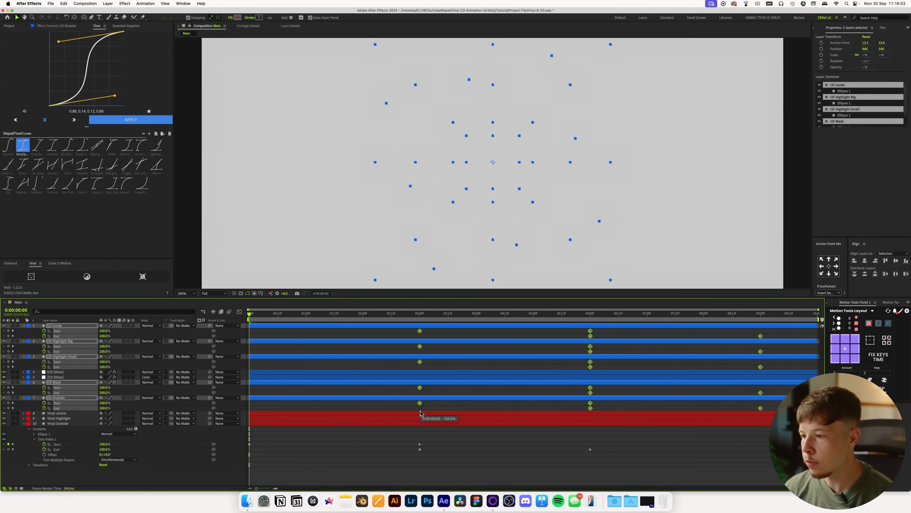
click(421, 318)
key(space)
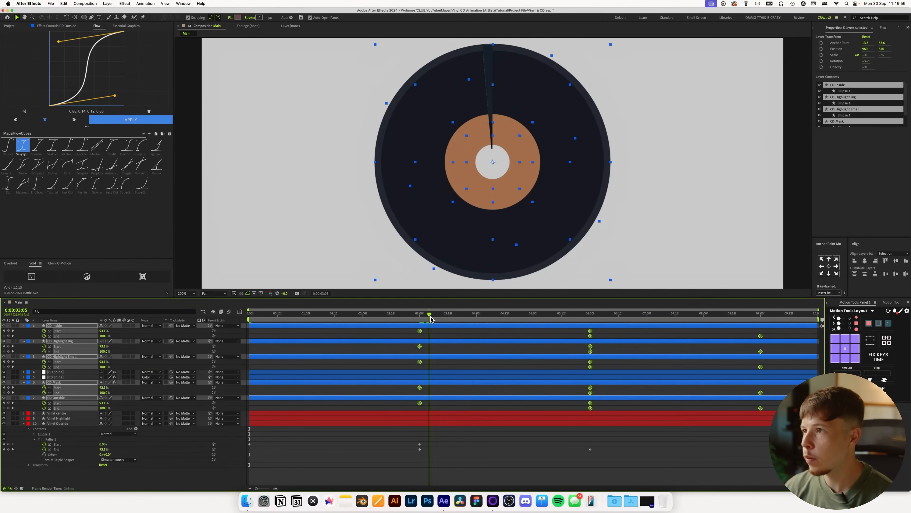
drag(473, 316, 645, 317)
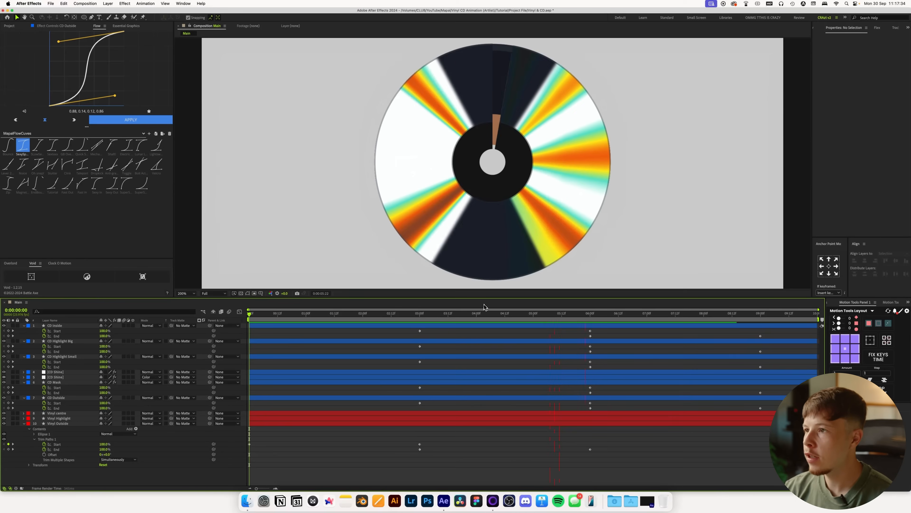
key(space)
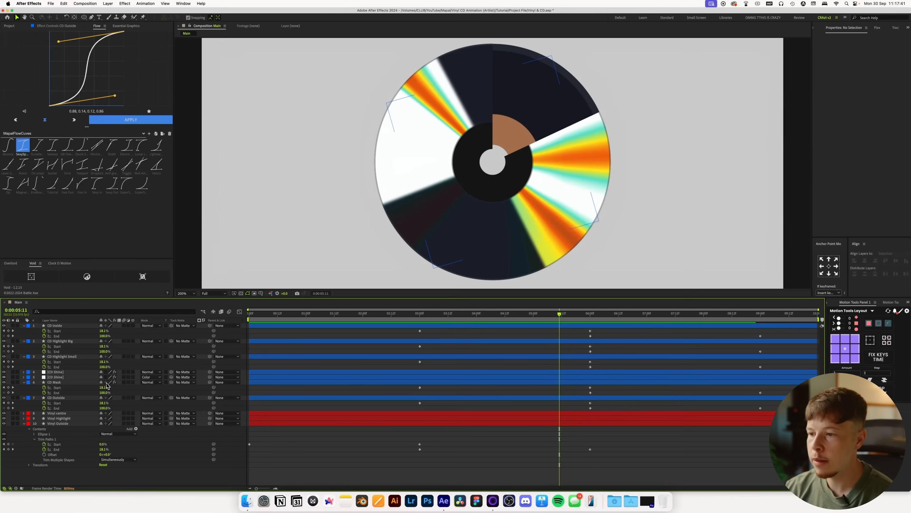
Delete Trim Paths 3 from the CD Mask layer and preview the transition again.
click(57, 388)
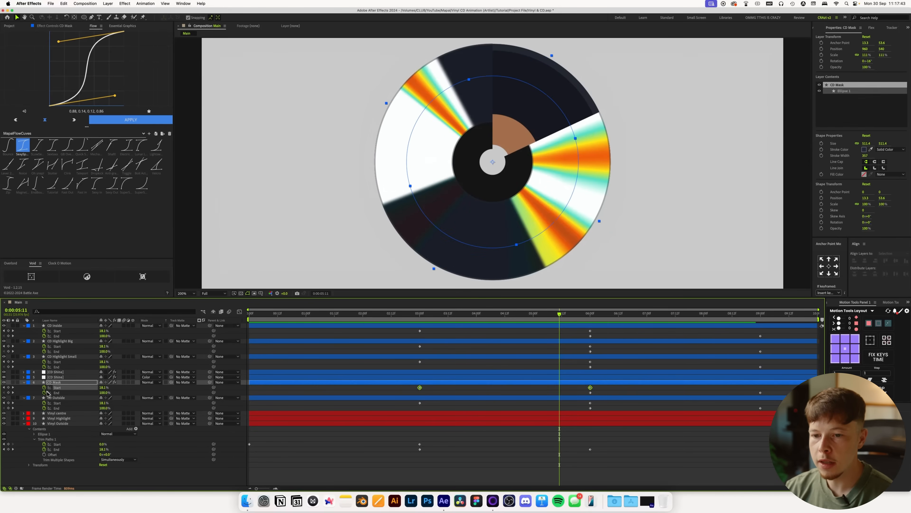
click(24, 382)
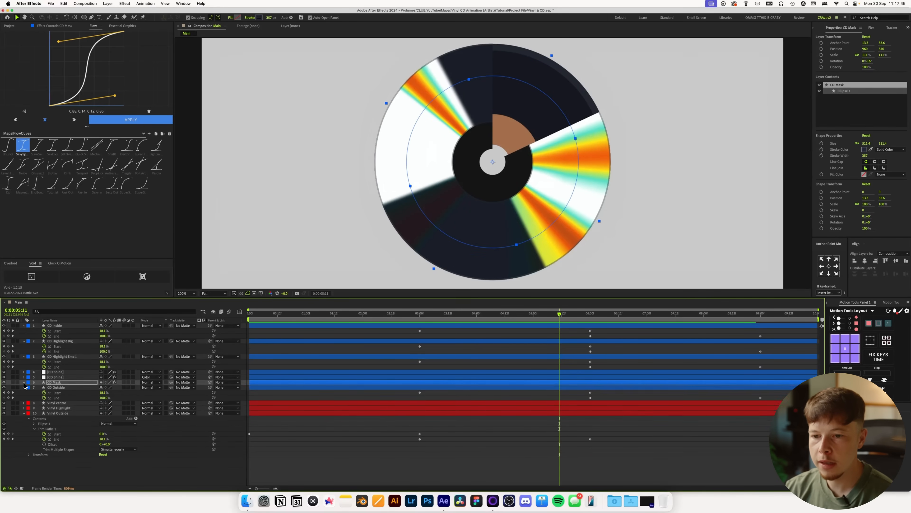
click(24, 382)
click(54, 407)
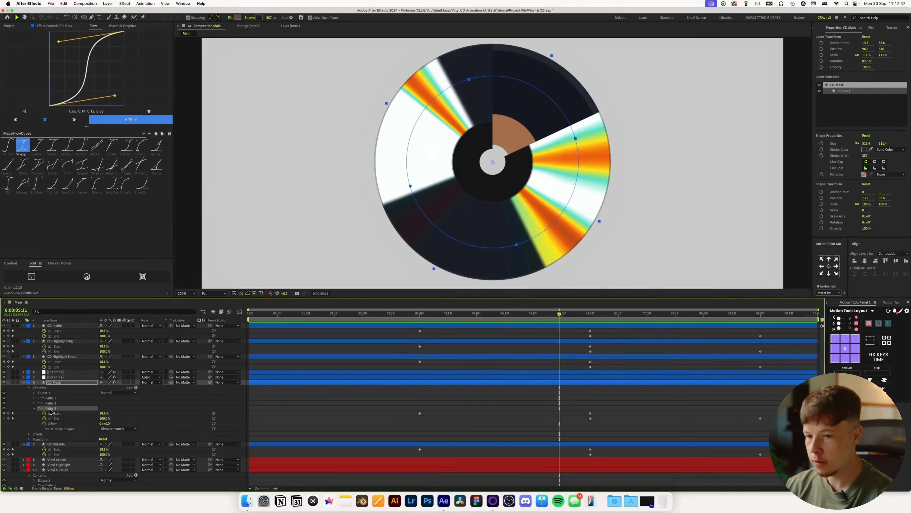
key(BackSpace)
mouse_move(454, 315)
mouse_down()
mouse_move(399, 316)
mouse_move(452, 317)
mouse_up()
key(space)
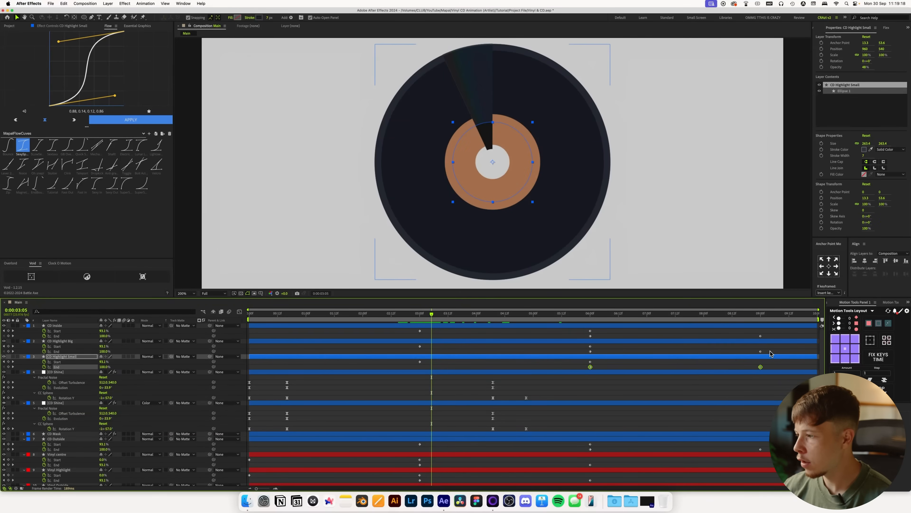
Move the End keyframes of the CD Inside, Highlight Big, Highlight Small and Outside layers later, with the last ones near the composition's end.
drag(771, 349, 576, 362)
drag(775, 333, 607, 355)
drag(769, 453, 592, 455)
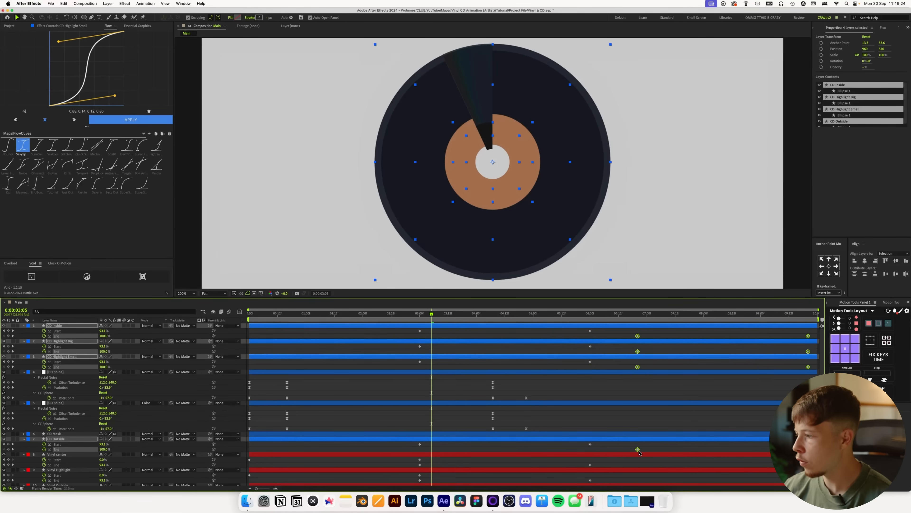
drag(652, 451, 646, 336)
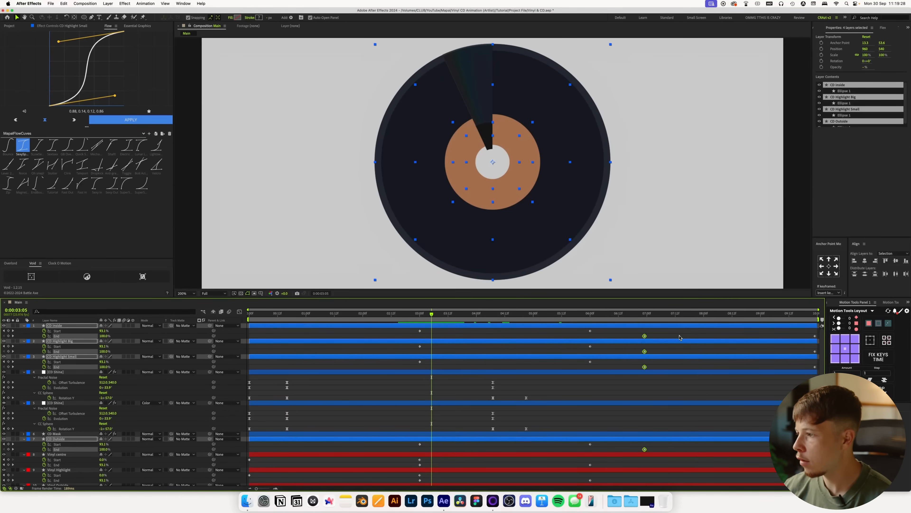
key(space)
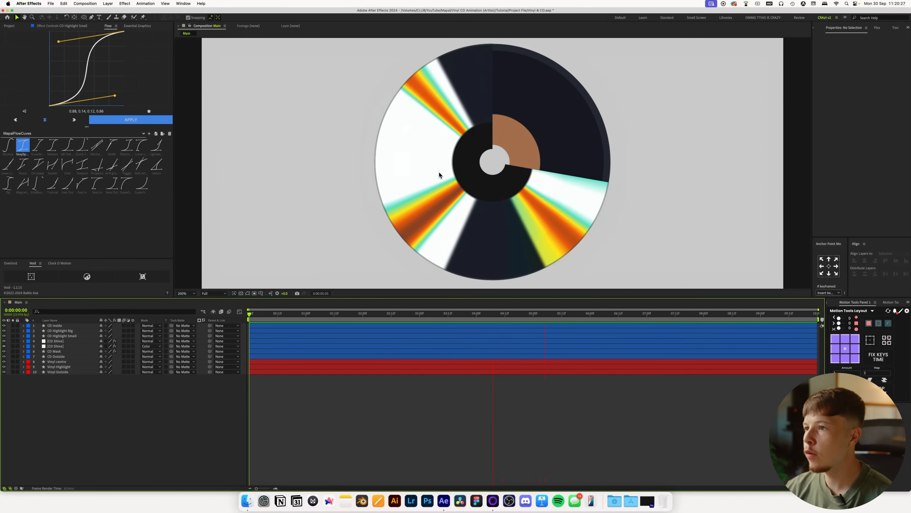
key(space)
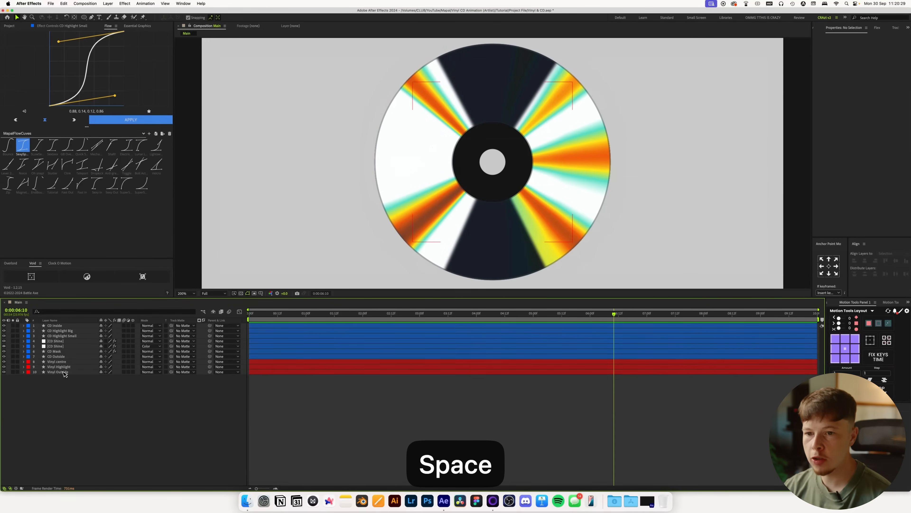
Shift all Fractal Noise and CC Sphere keyframes of both CD Shine layers together to start at 0:00:03:03.
click(66, 340)
shift+click(61, 346)
key(u)
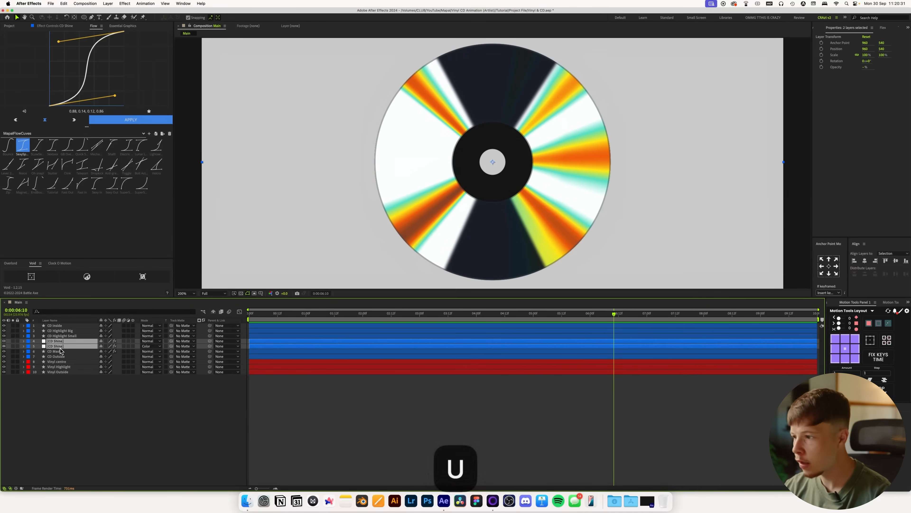
drag(329, 315, 558, 350)
drag(629, 347, 245, 430)
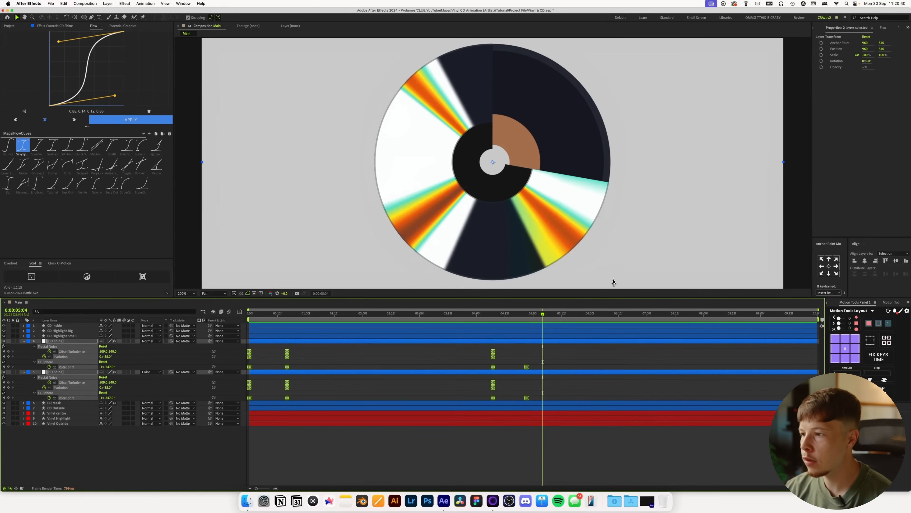
drag(521, 317, 426, 327)
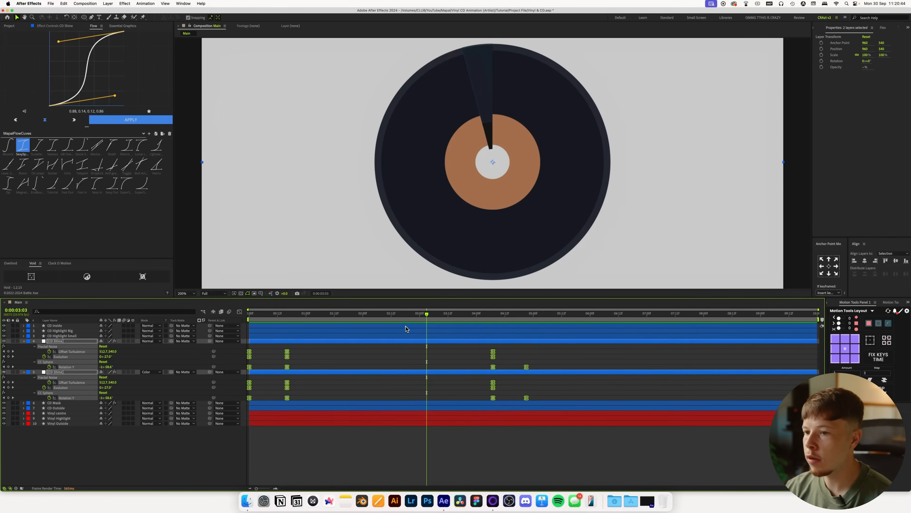
drag(250, 357, 426, 359)
click(446, 331)
key(space)
click(515, 359)
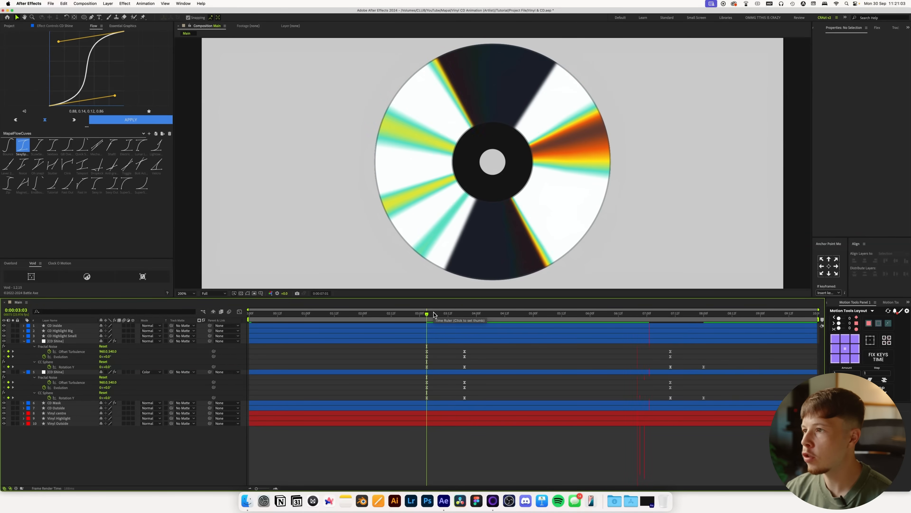
Move the last CC Sphere Rotation Y keyframes of both CD Shine layers to near the end of the composition.
key(space)
click(671, 313)
key(space)
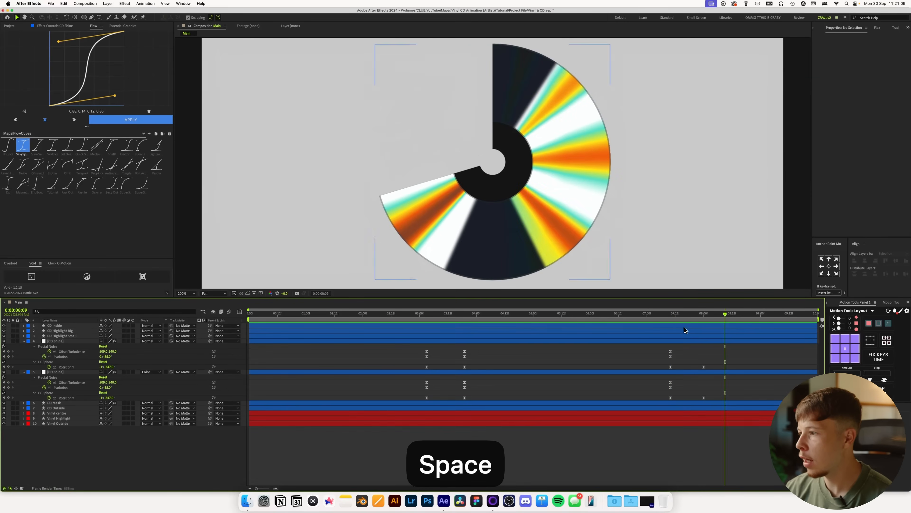
click(675, 316)
drag(724, 364, 709, 401)
key(Delete)
key(space)
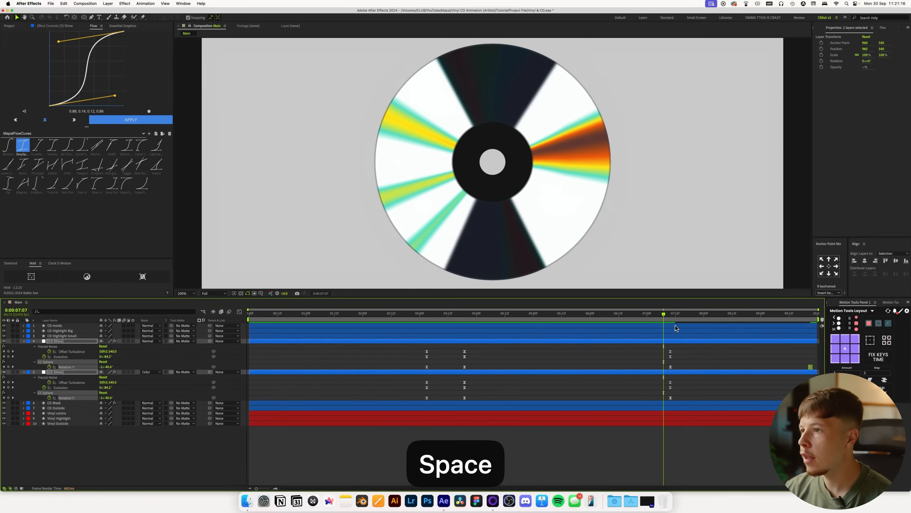
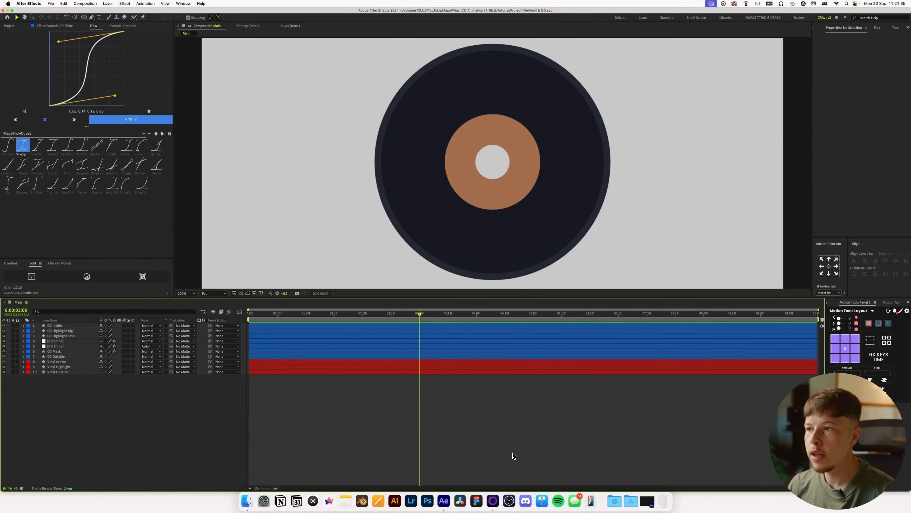
key(u)
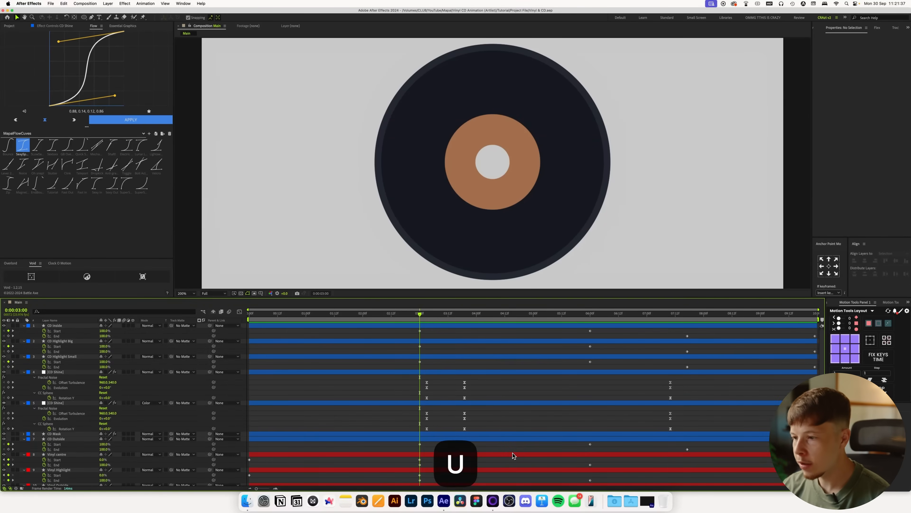
scroll(500, 441, down, 1)
key(u)
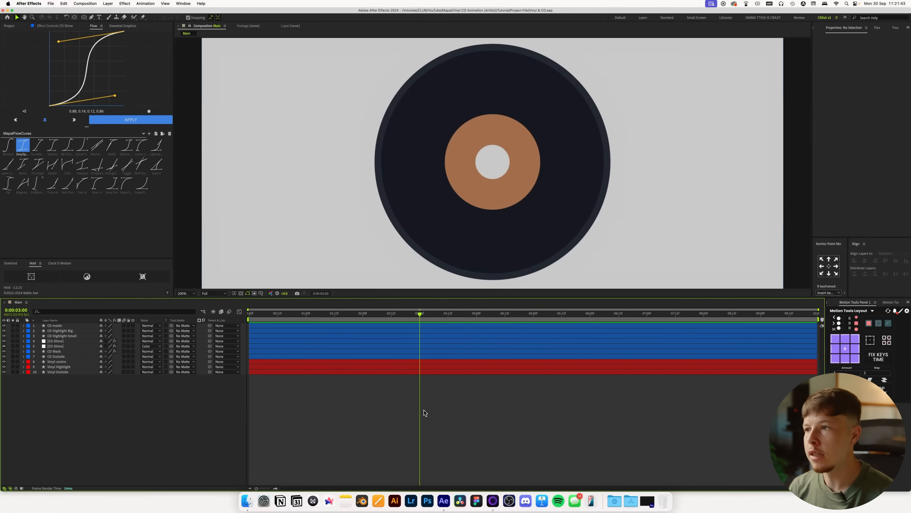
Pre-compose all the vinyl and CD layers into a new composition named "Vinyl / CD PRE".
drag(85, 423, 64, 333)
key(super+shift+c)
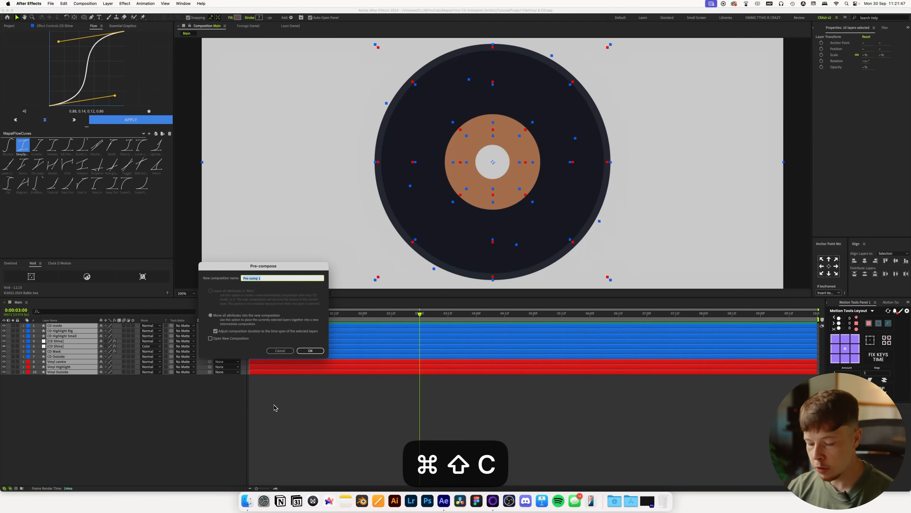
text(Viny)
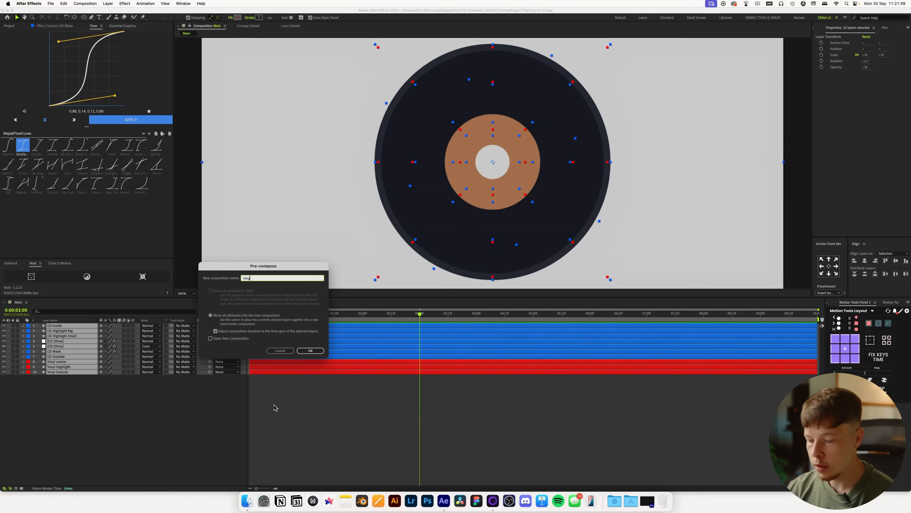
text(l / CD P)
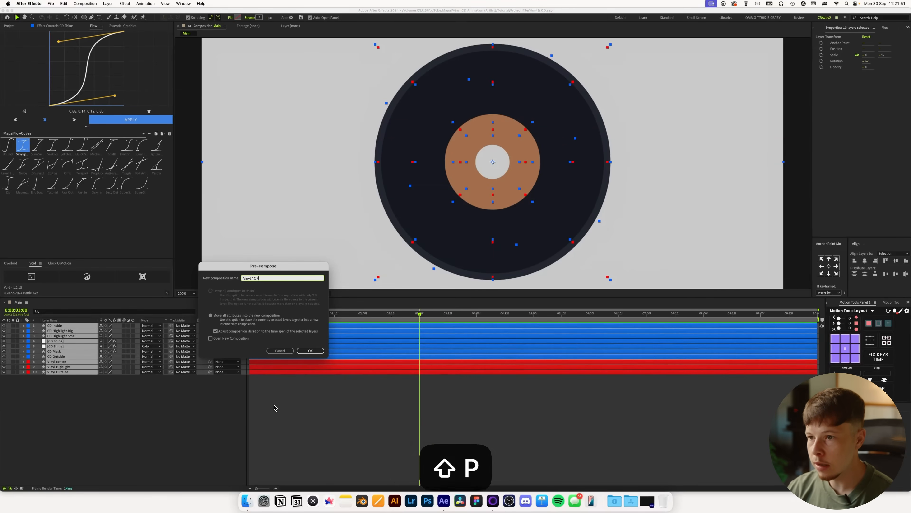
text(RE)
key(Return)
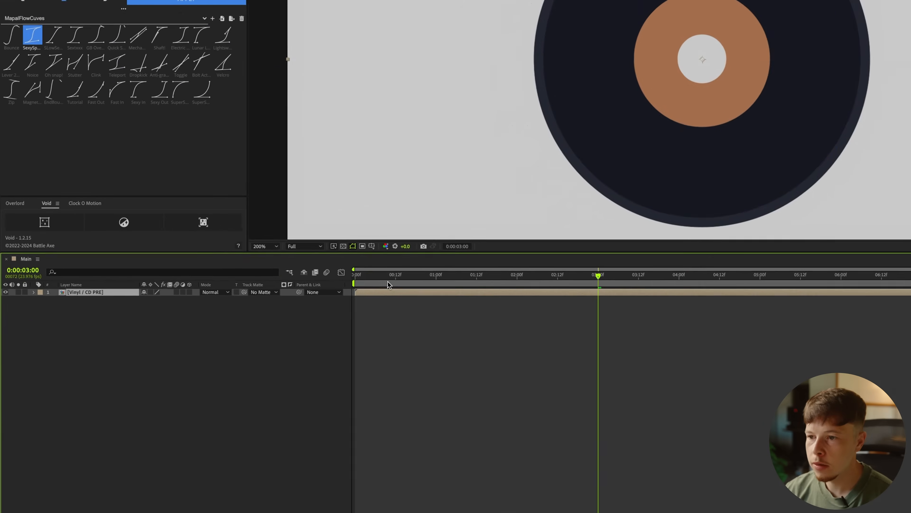
Enable time remapping on the Vinyl / CD PRE layer and set Time Remap to 0:00:03:00 at 0:00:01:12.
drag(260, 315, 164, 321)
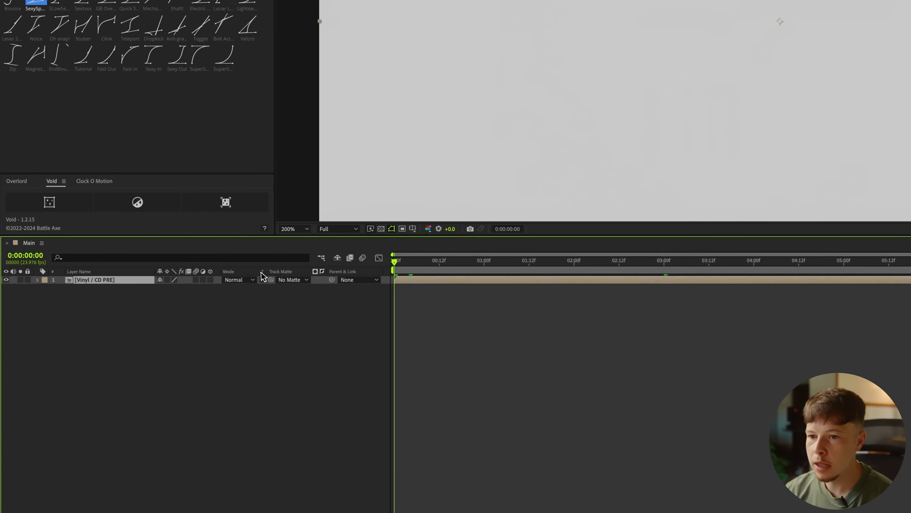
right_click(88, 280)
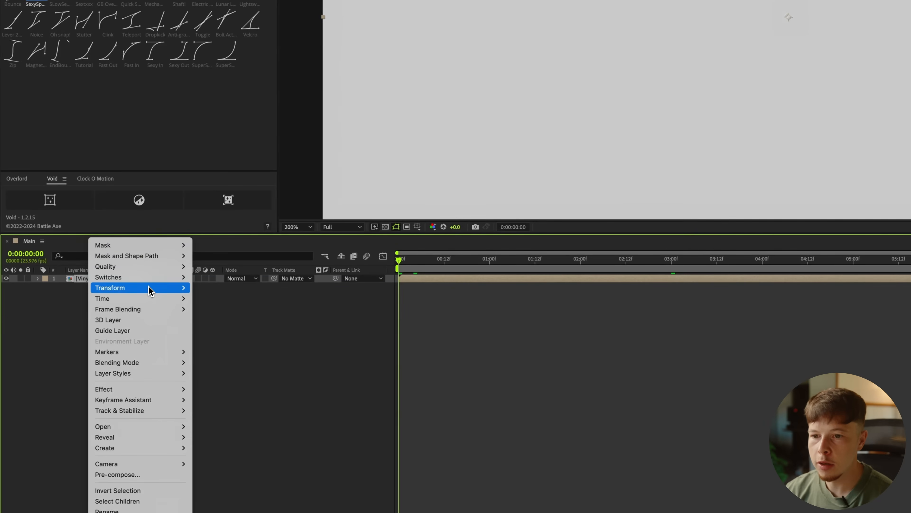
mouse_move(173, 300)
click(225, 302)
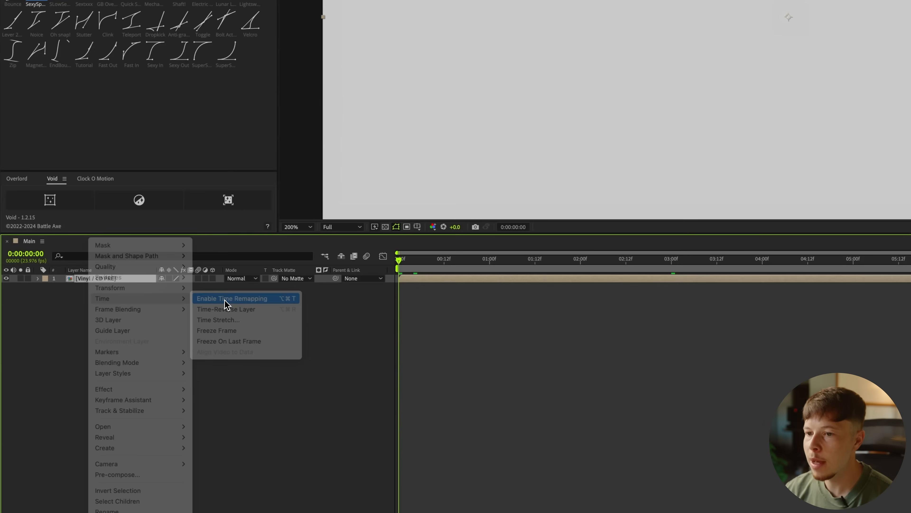
drag(401, 262, 539, 279)
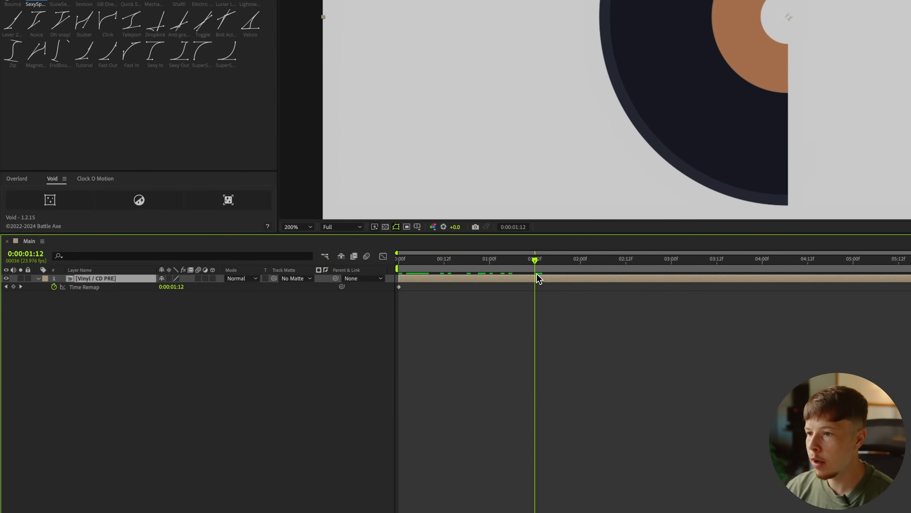
drag(181, 288, 194, 285)
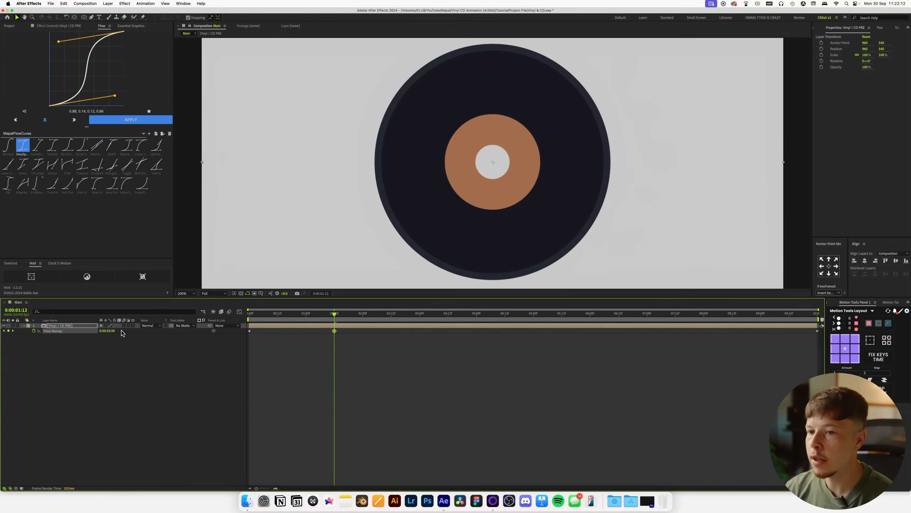
Set the Time Remap of the Vinyl / CD PRE layer to 0:00:06:02 at 0:00:03:00.
drag(343, 319, 421, 321)
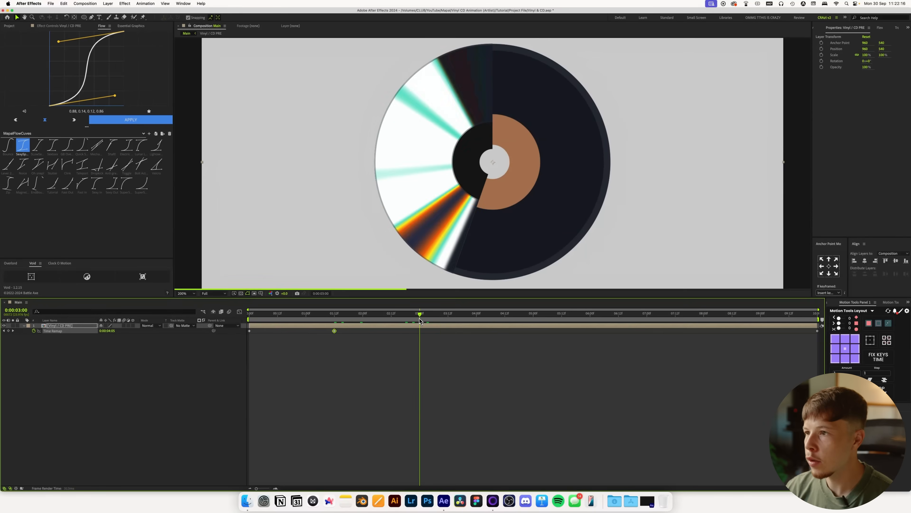
drag(117, 333, 130, 334)
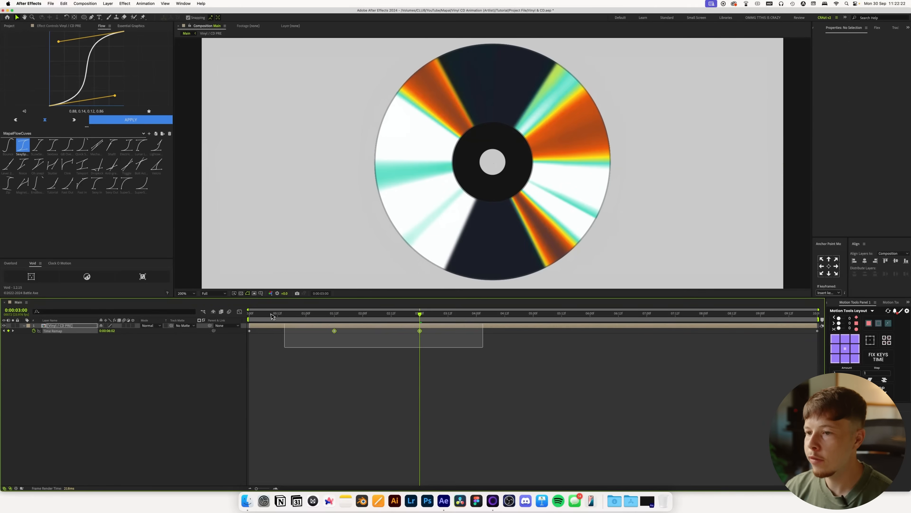
drag(470, 362, 118, 286)
click(46, 374)
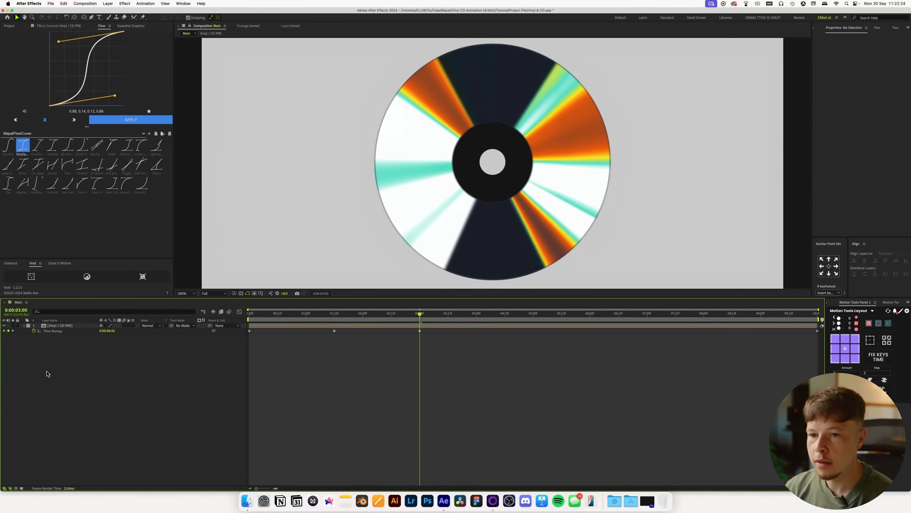
Apply the 0.88, 0.14, 0.12, 0.86 Flow easing curve to all Time Remap keyframes of Vinyl / CD PRE.
click(53, 331)
click(128, 119)
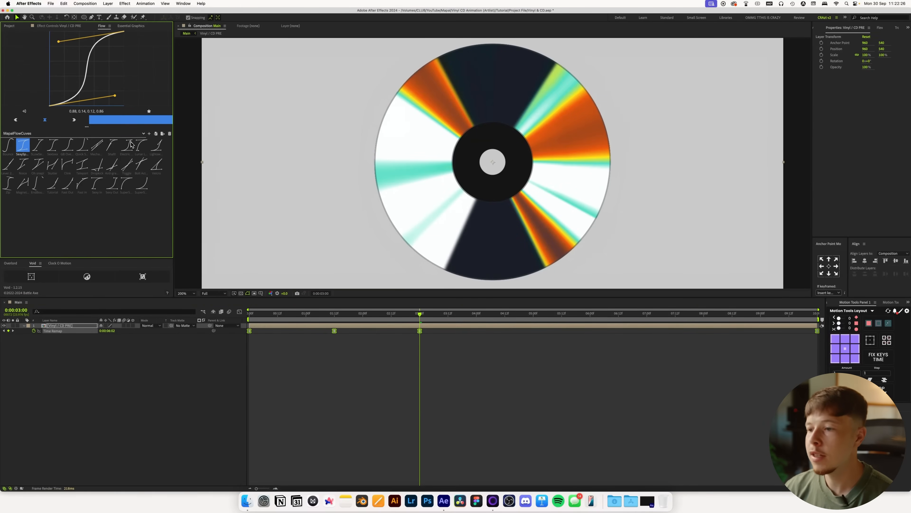
click(356, 426)
Preview the eased vinyl-to-CD transition in the Main composition from the beginning several times to check its timing.
key(space)
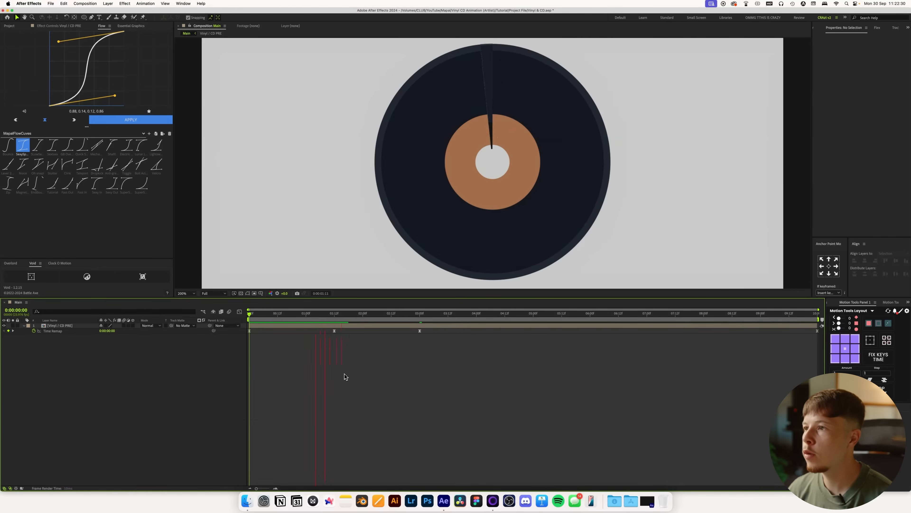
key(space)
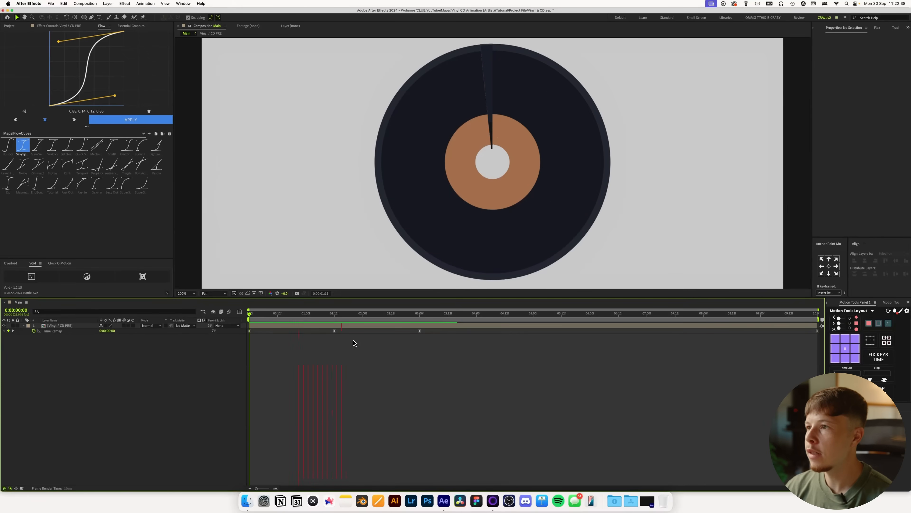
key(space)
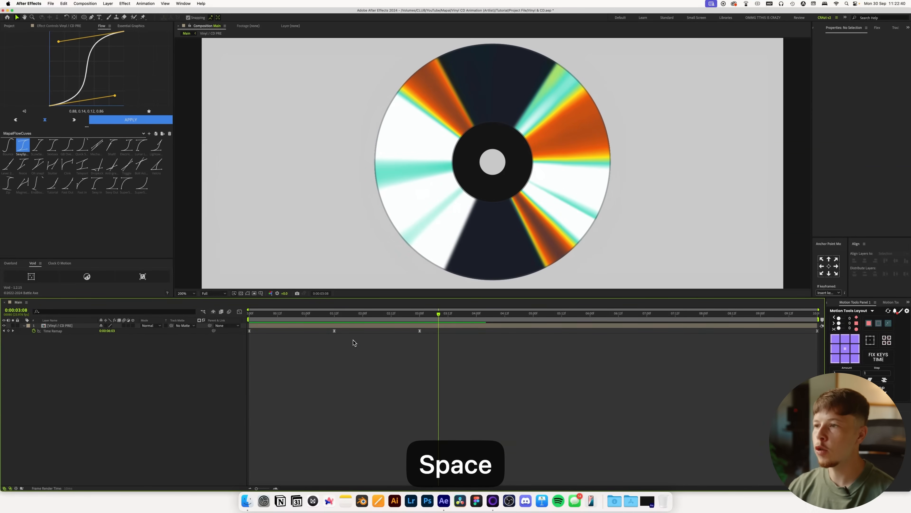
drag(330, 312, 141, 305)
key(space)
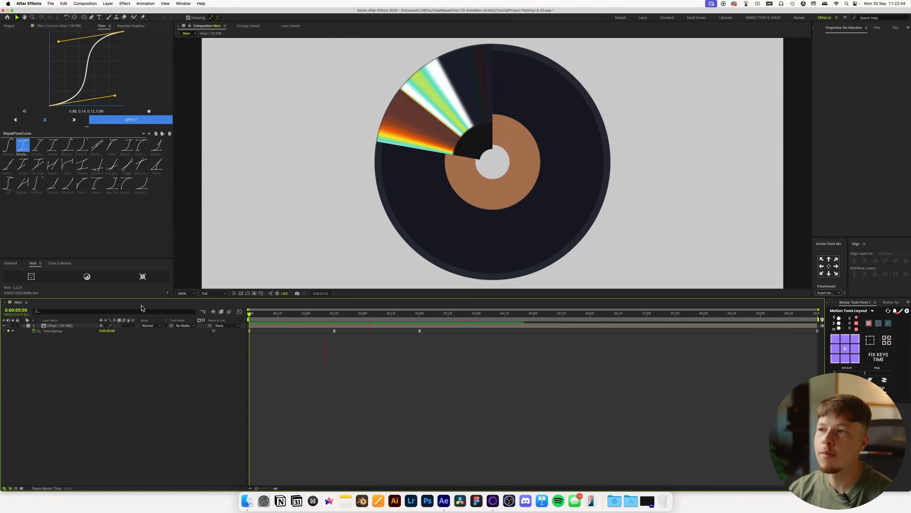
key(space)
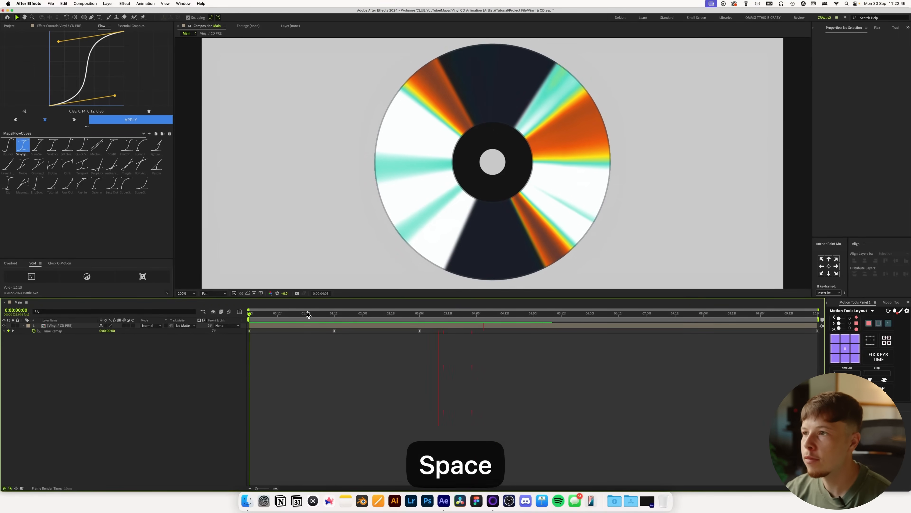
drag(474, 316, 237, 315)
key(space)
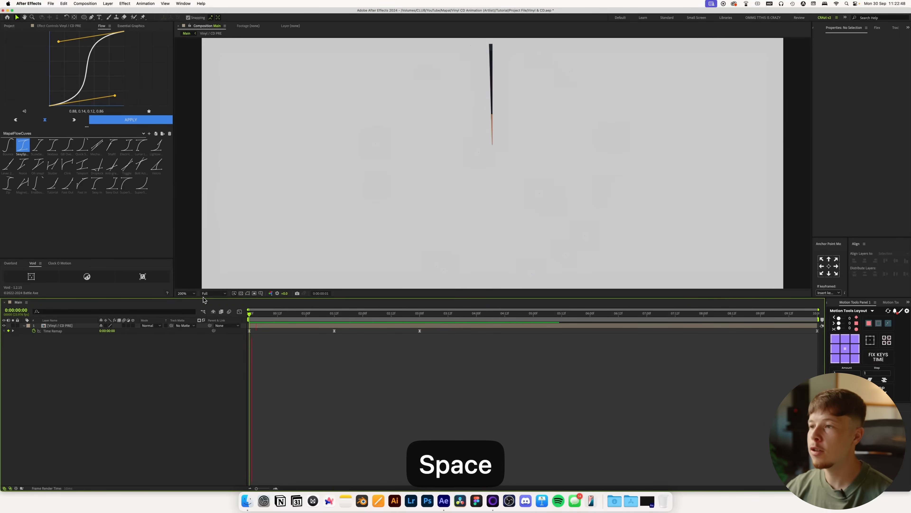
key(space)
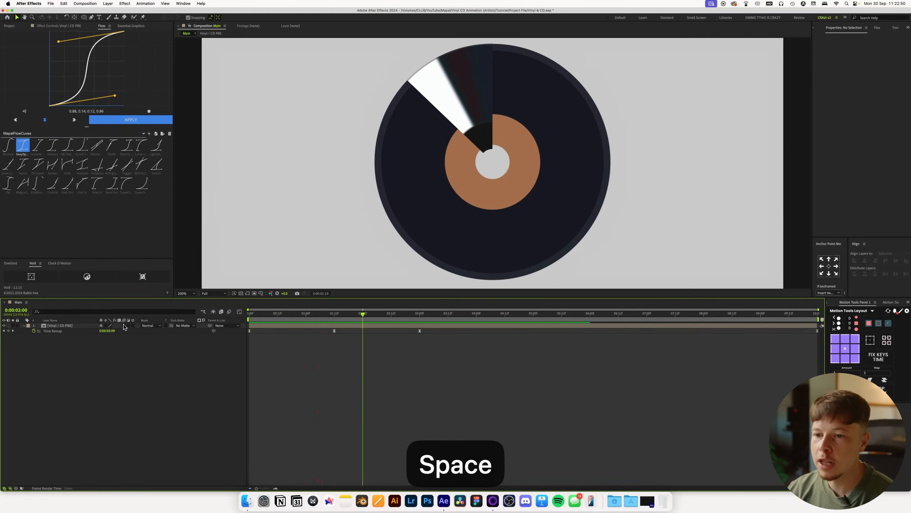
Enable motion blur on every layer inside Vinyl / CD PRE and on the Vinyl / CD PRE layer in the Main composition.
double_click(80, 326)
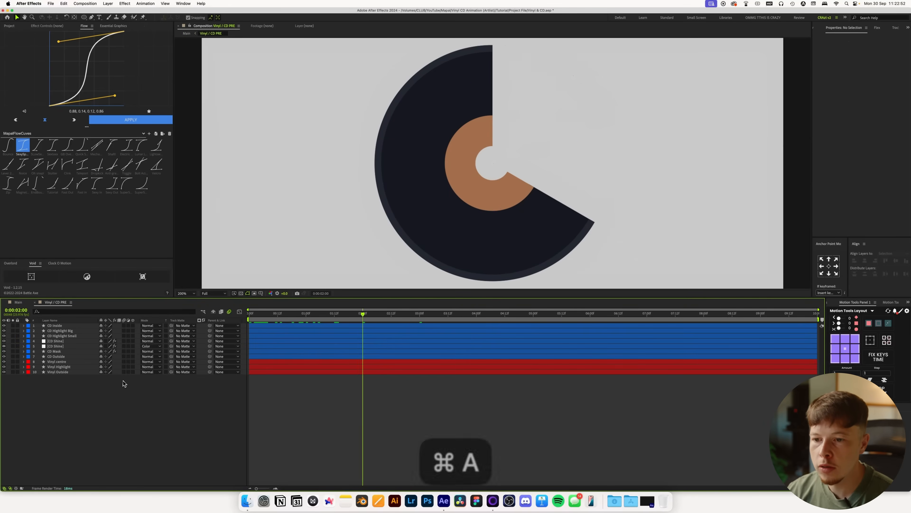
key(super+a)
click(180, 414)
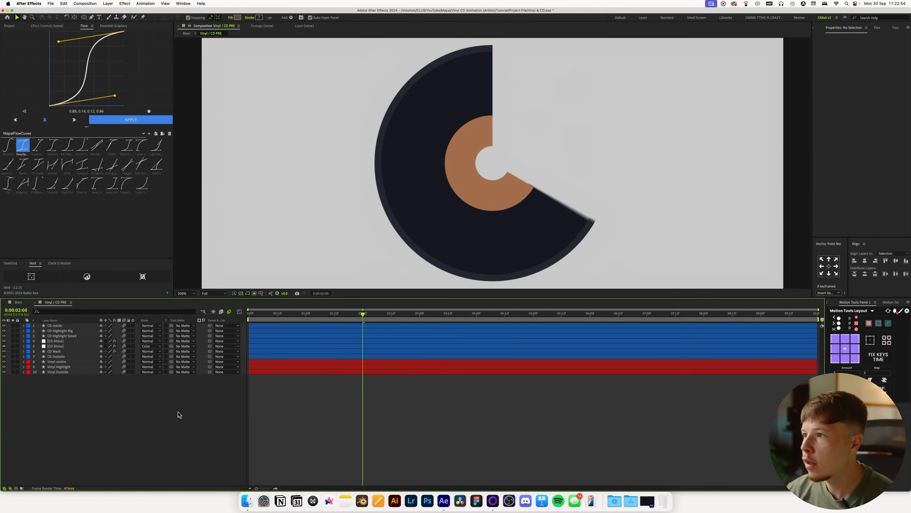
click(21, 303)
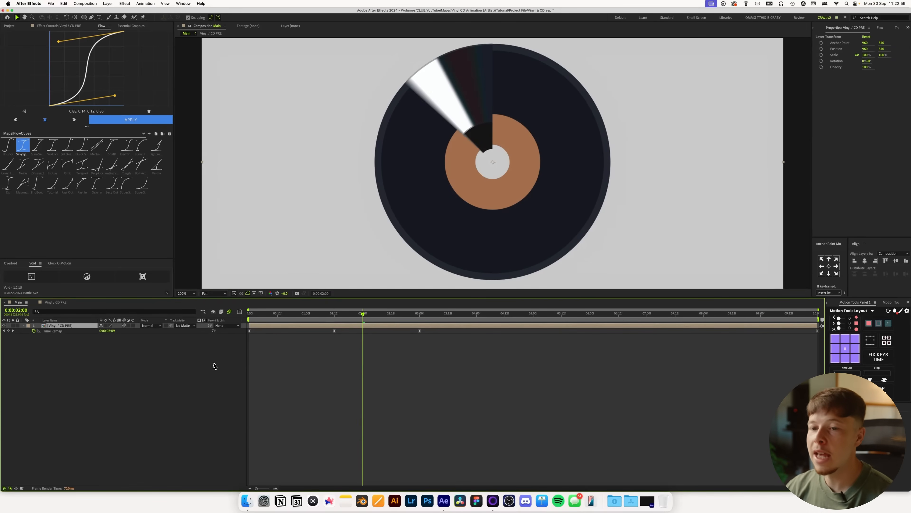
Duplicate the Vinyl Outside layer twice inside Vinyl / CD PRE and place both copies beneath the original.
click(55, 303)
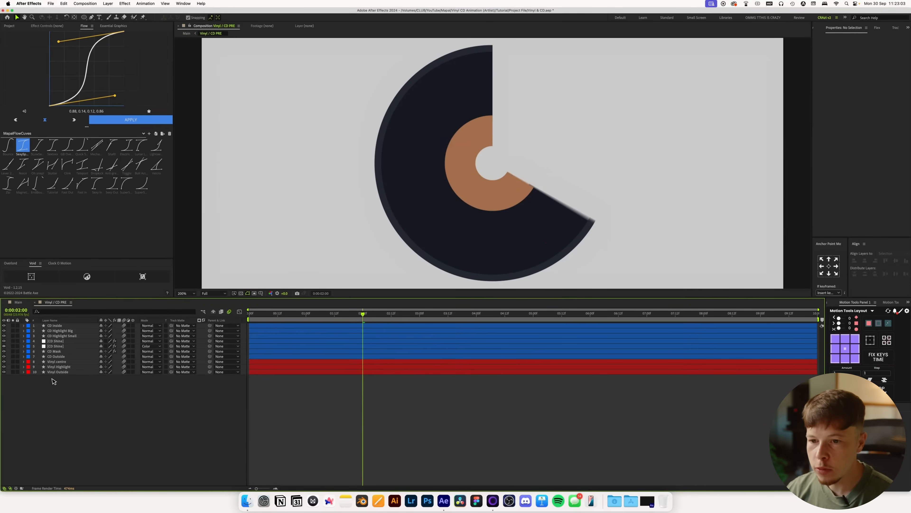
click(59, 372)
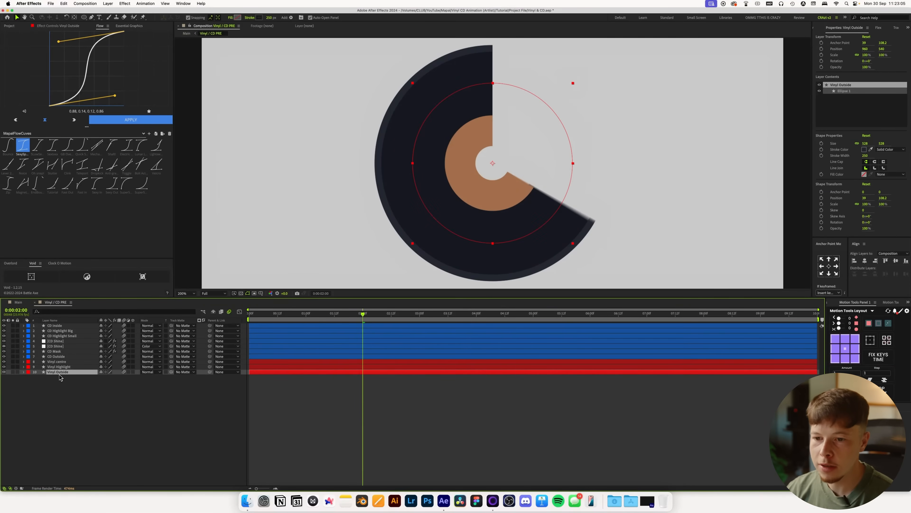
key(super+d)
key(super+d)
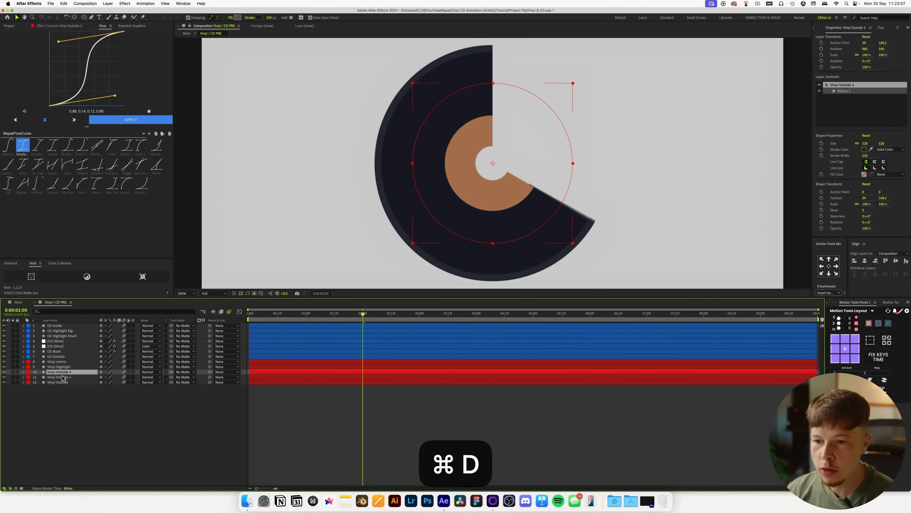
shift+click(59, 376)
drag(60, 378, 64, 395)
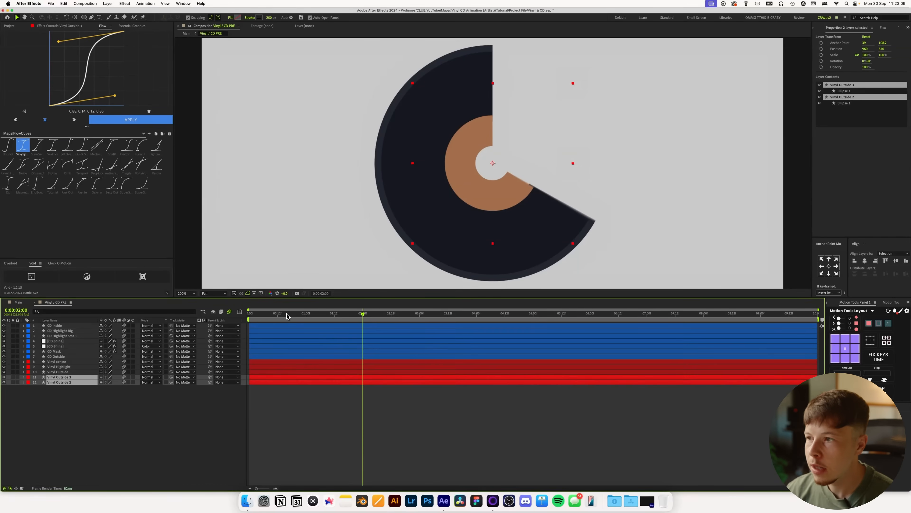
Show the Trim Paths keyframes of both Vinyl Outside copies and shift those of Vinyl Outside 3 about three frames earlier.
drag(276, 318, 272, 318)
key(u)
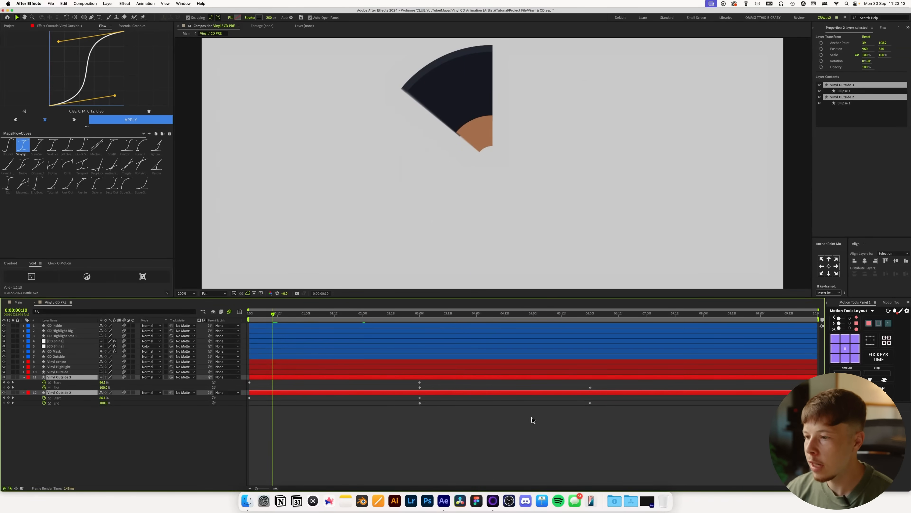
drag(663, 442, 182, 375)
drag(632, 417, 240, 405)
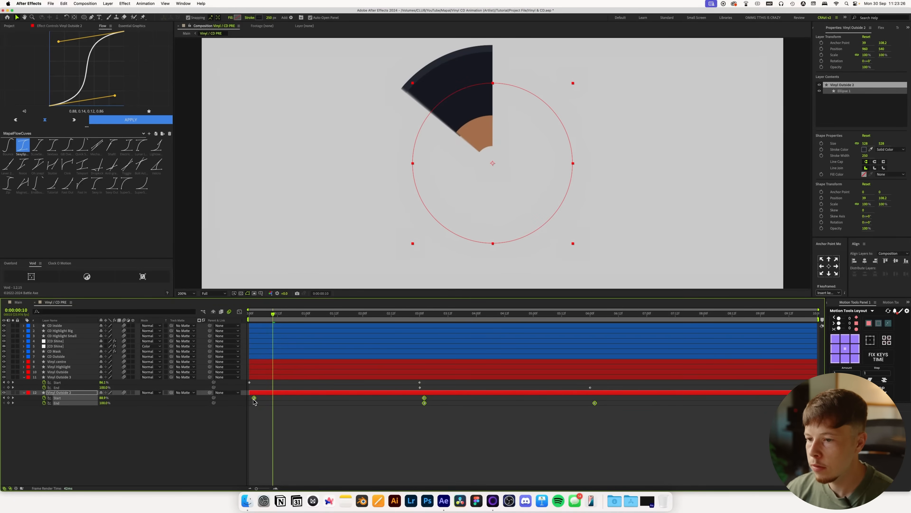
drag(685, 427, 244, 385)
click(287, 422)
click(272, 395)
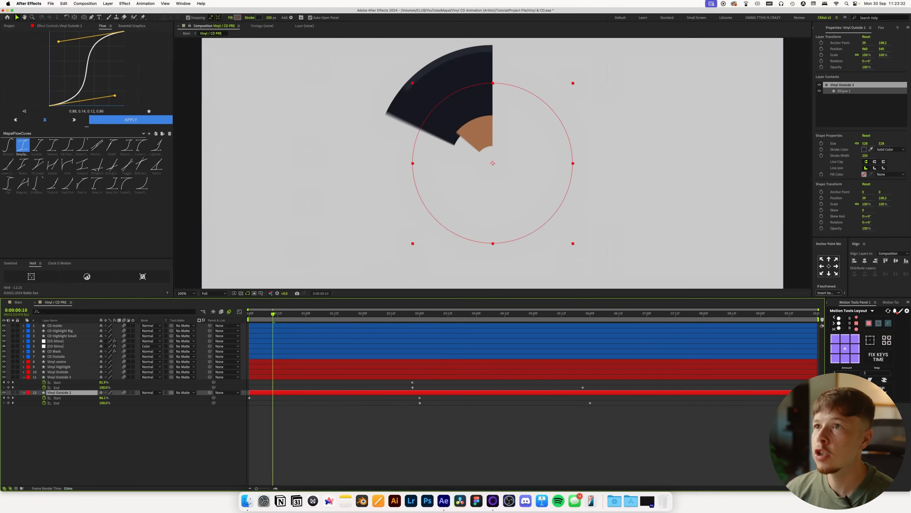
Colour the Vinyl Outside 2 stroke red and the Vinyl Outside 3 stroke white, with Vinyl Outside 3 as the lowest layer.
click(259, 17)
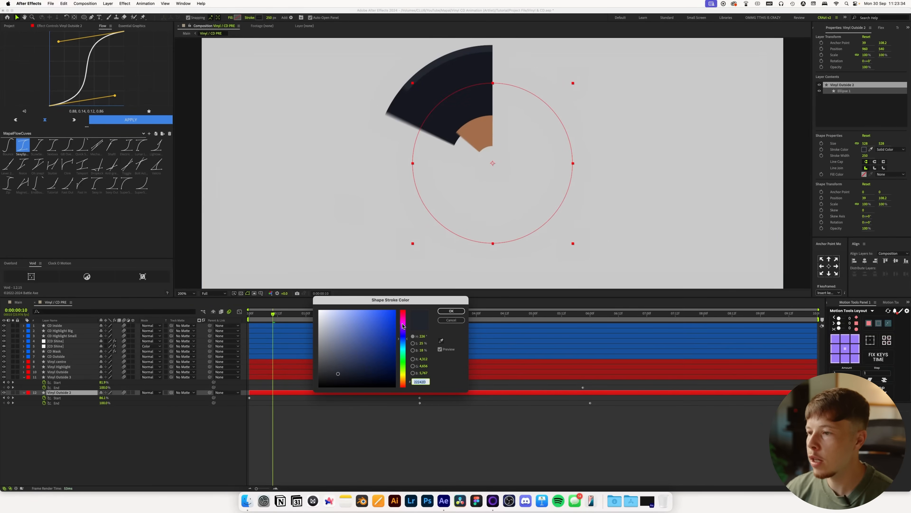
key(super+z)
key(super+z)
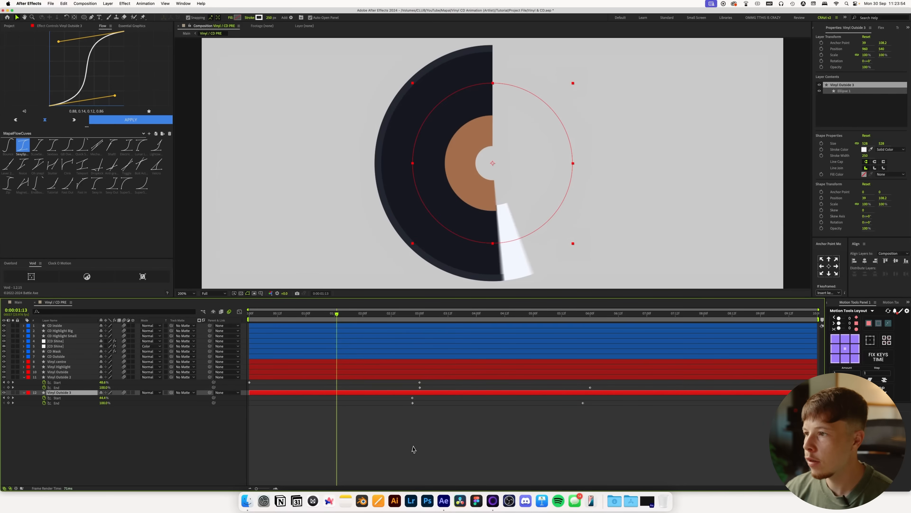
Stagger the Vinyl Outside 2 and Vinyl Outside 3 layers so each runs about two frames ahead of the one above.
click(481, 450)
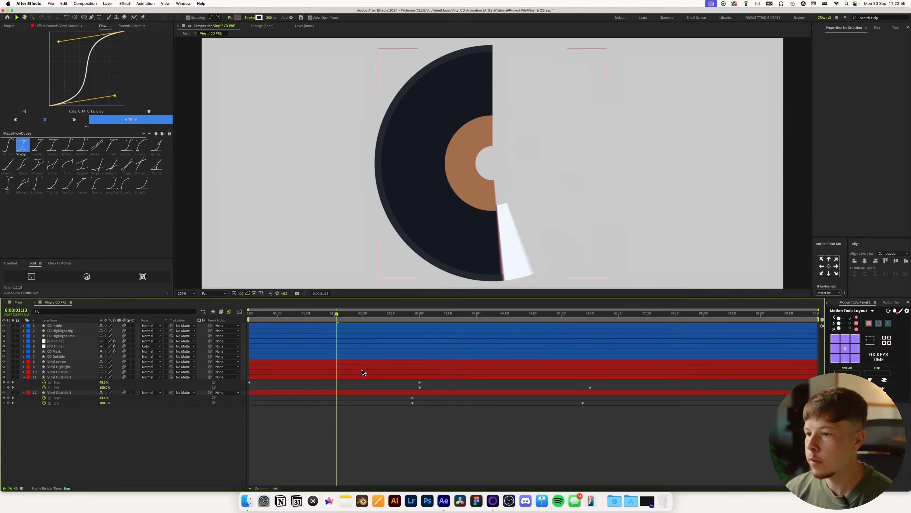
drag(322, 381, 313, 395)
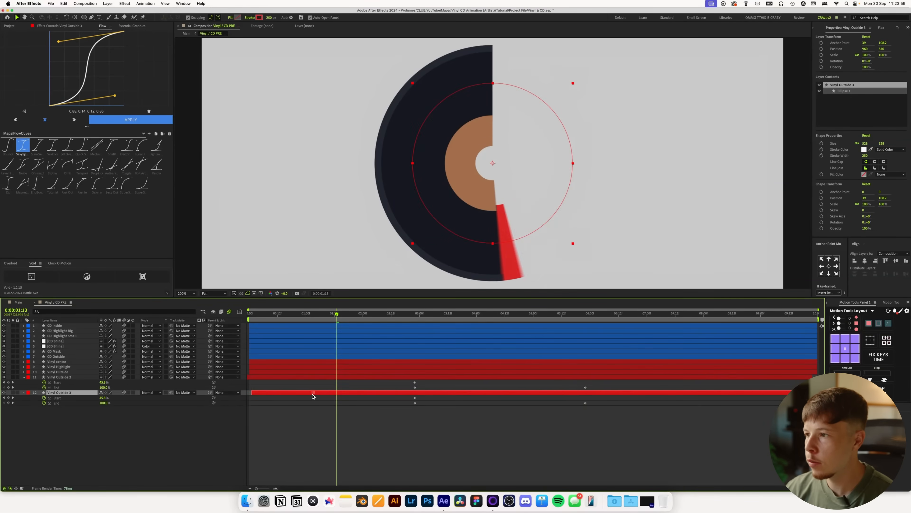
click(314, 414)
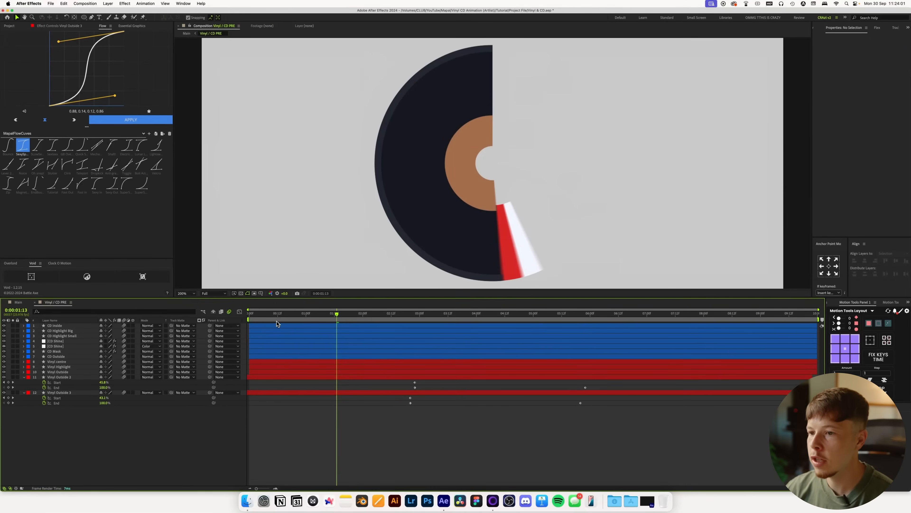
Preview the staggered red and white edges in Vinyl / CD PRE and in the time-remapped Main composition.
key(space)
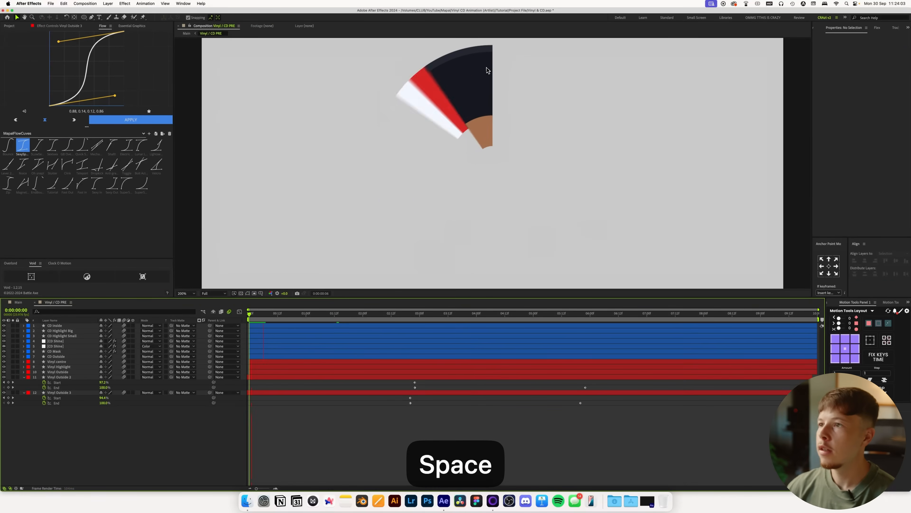
key(space)
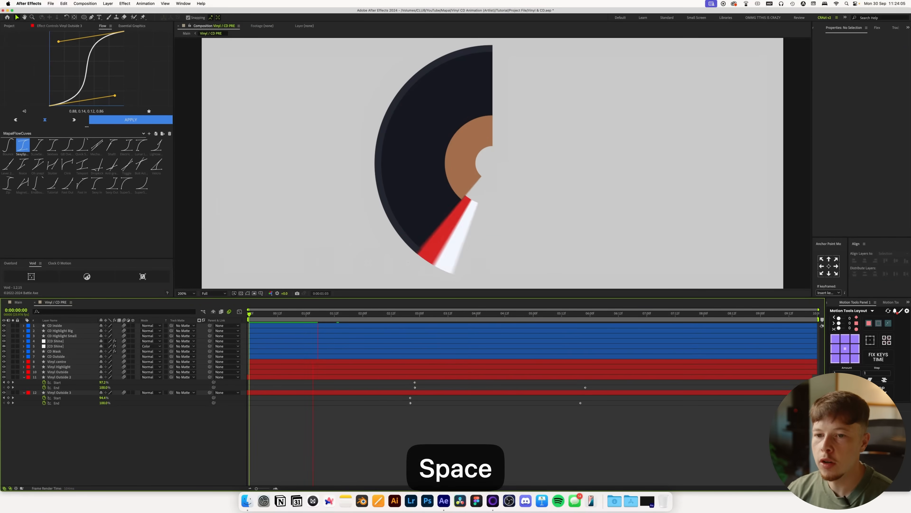
click(18, 302)
click(307, 357)
key(space)
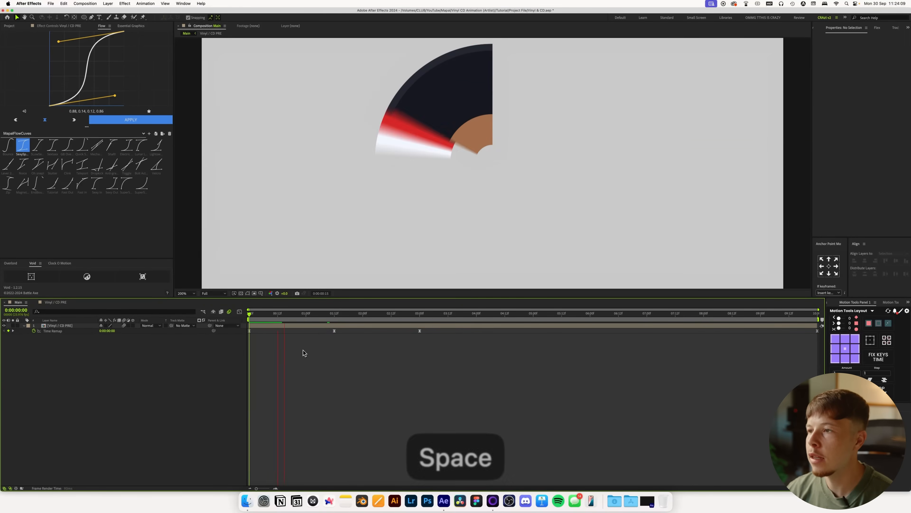
key(space)
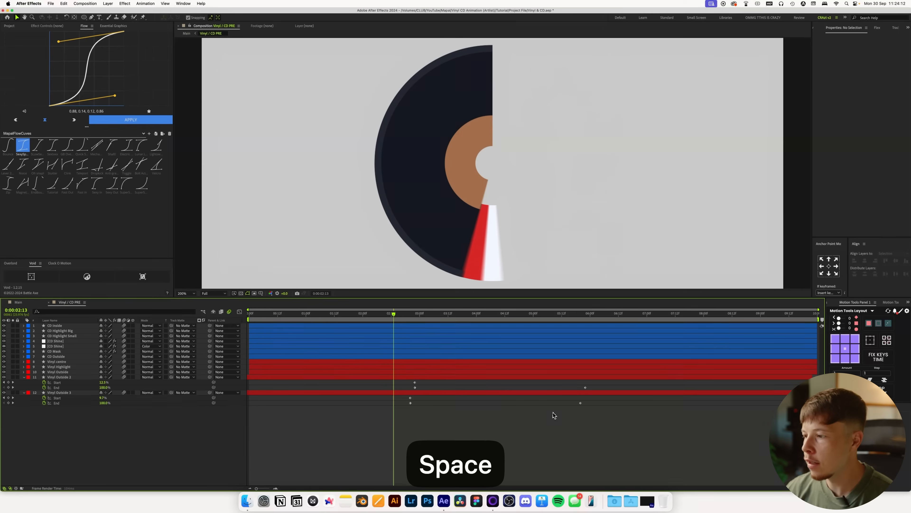
Align the last Trim Paths End keyframes of Vinyl Outside 2 and Vinyl Outside 3 with that of Vinyl Outside.
click(586, 388)
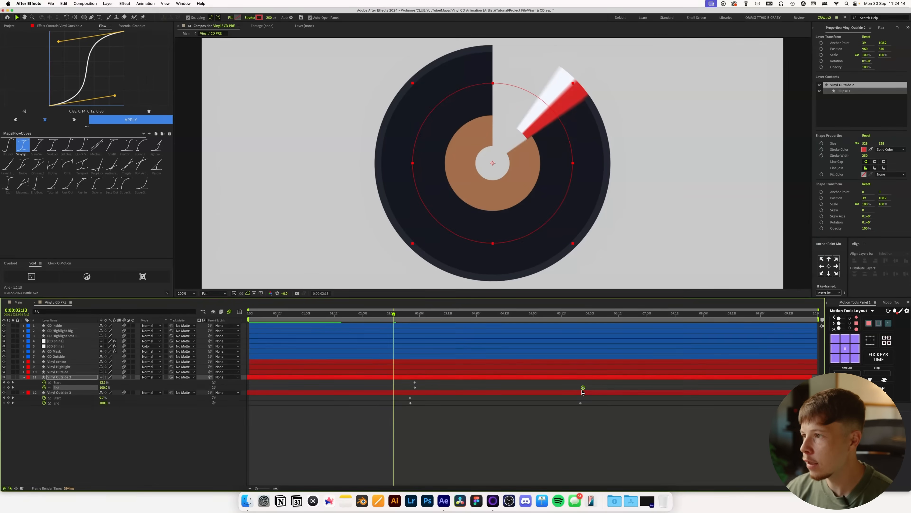
click(567, 373)
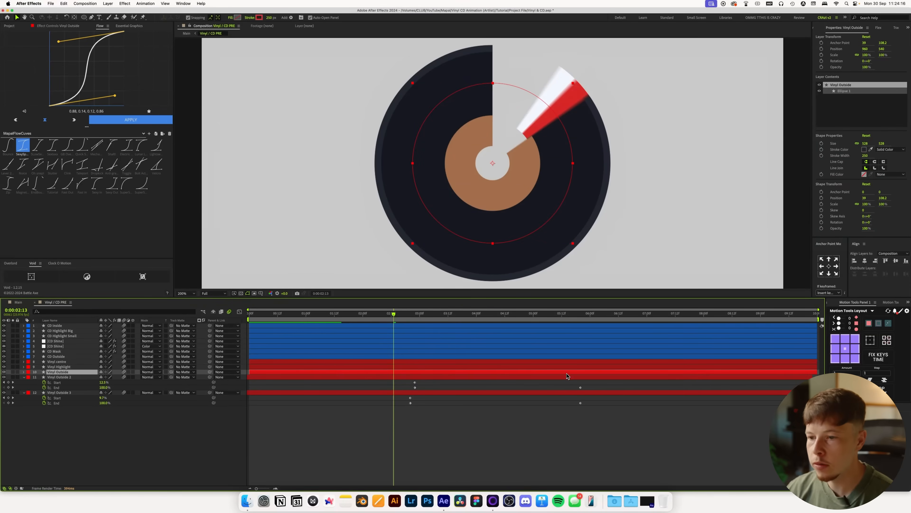
shift+click(536, 392)
key(u)
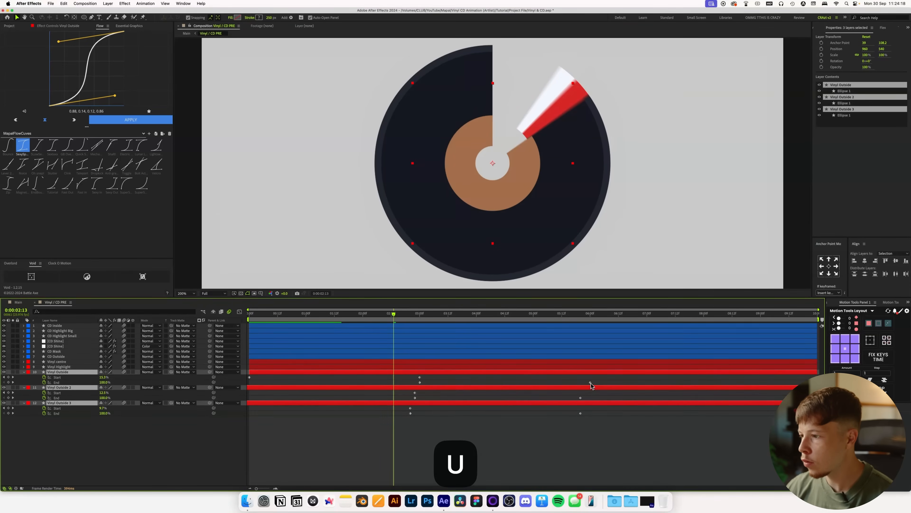
click(581, 397)
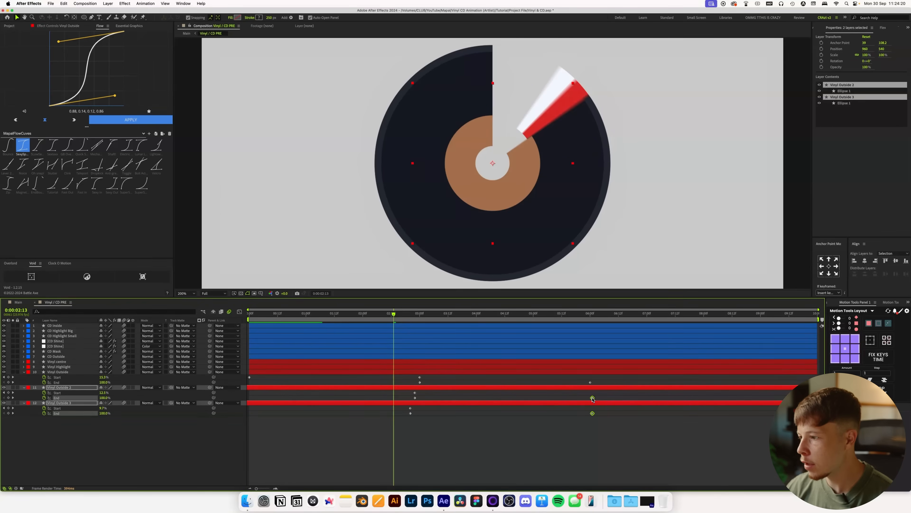
click(592, 400)
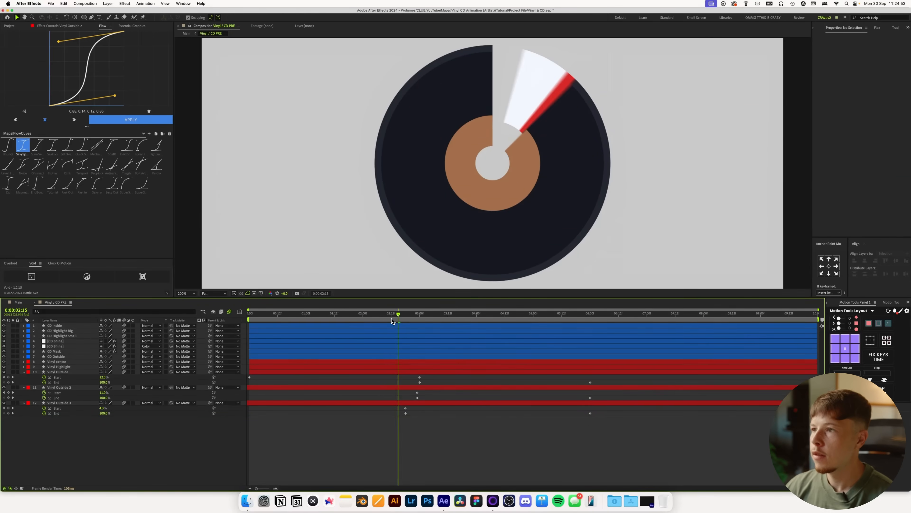
Shift all layers in Vinyl / CD PRE about three frames later so the composition starts empty, and preview the wipe.
drag(280, 315, 248, 314)
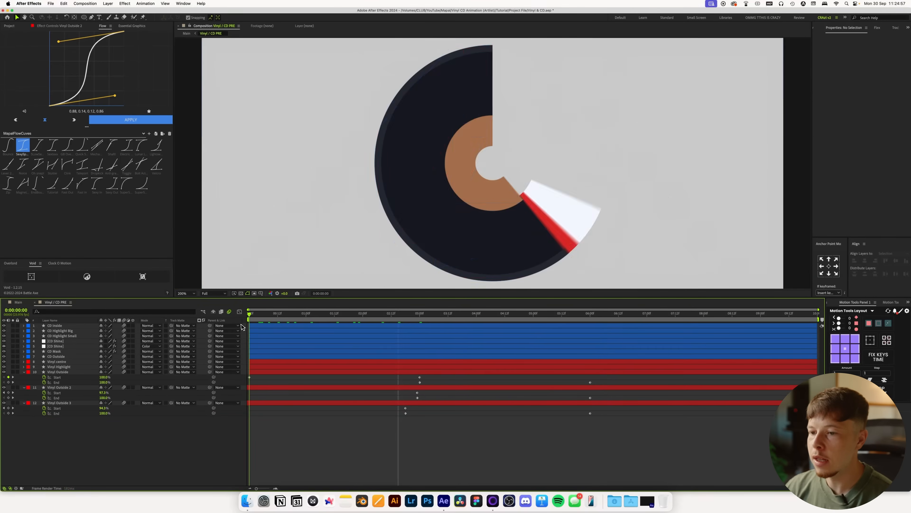
key(super+a)
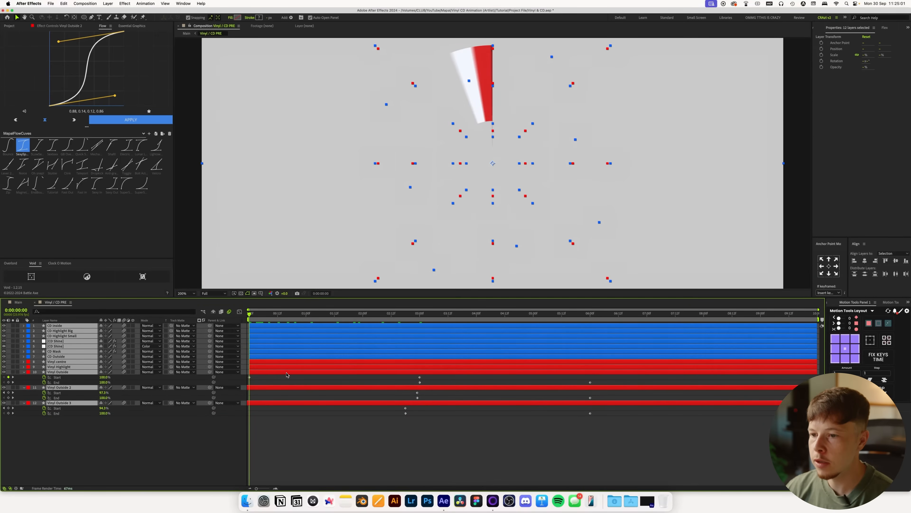
drag(286, 374, 291, 375)
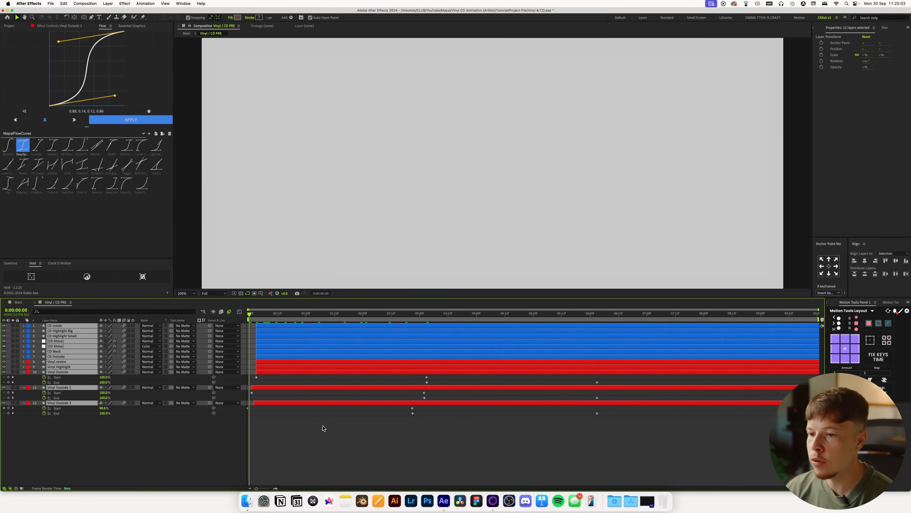
click(321, 424)
key(space)
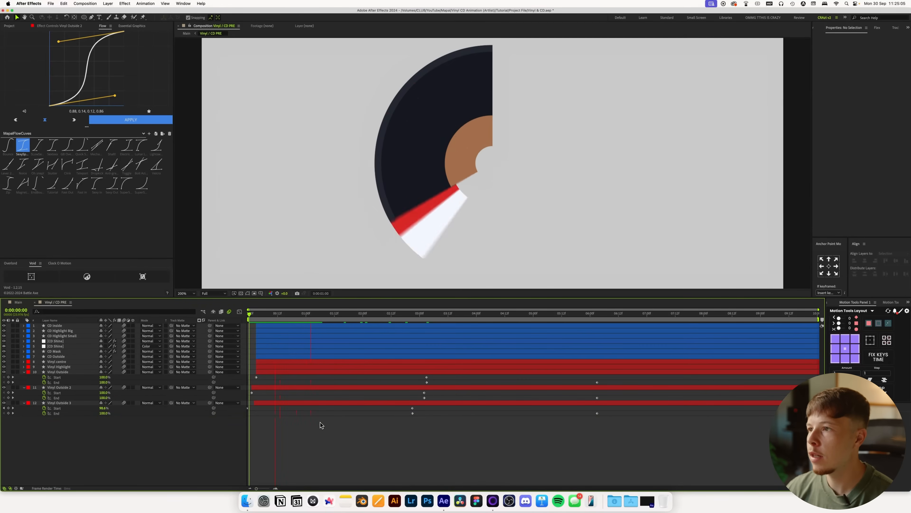
key(space)
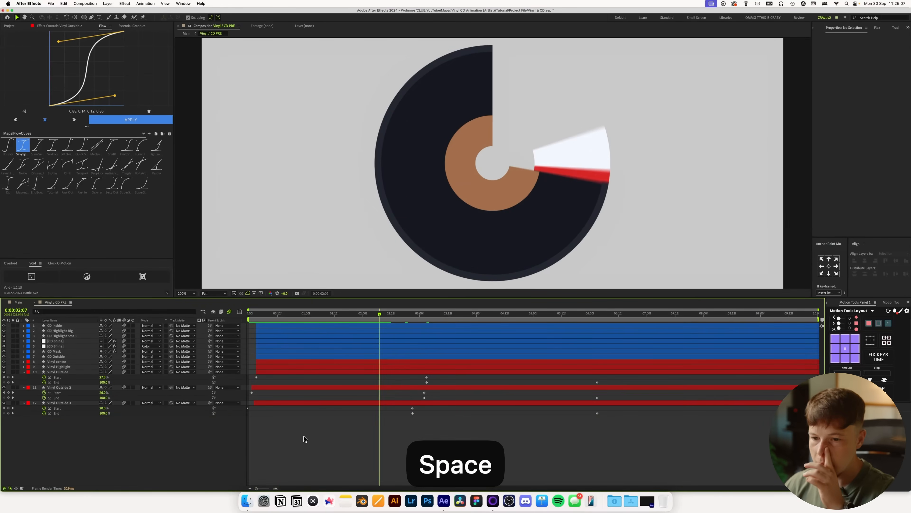
Reveal the ellipse Size properties of the Vinyl Outside 2 and Vinyl Outside 3 layers.
click(59, 387)
shift+click(59, 403)
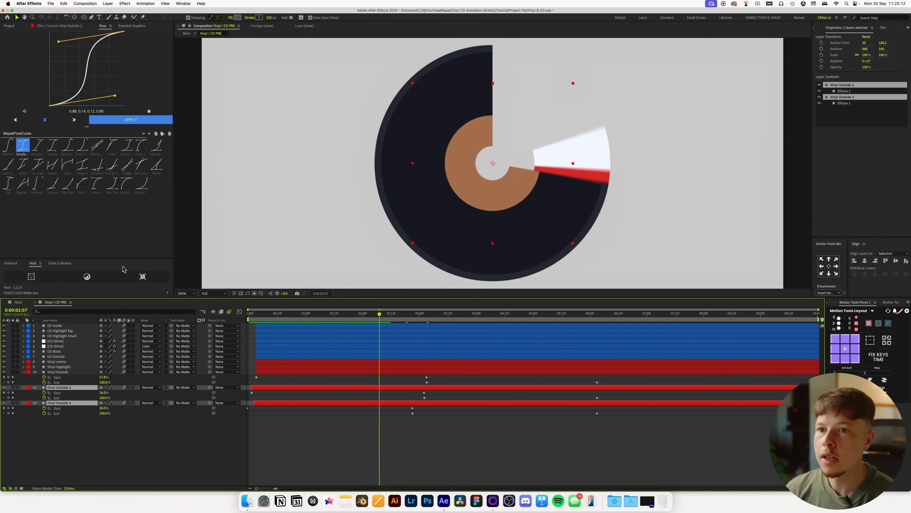
click(50, 314)
text(siz)
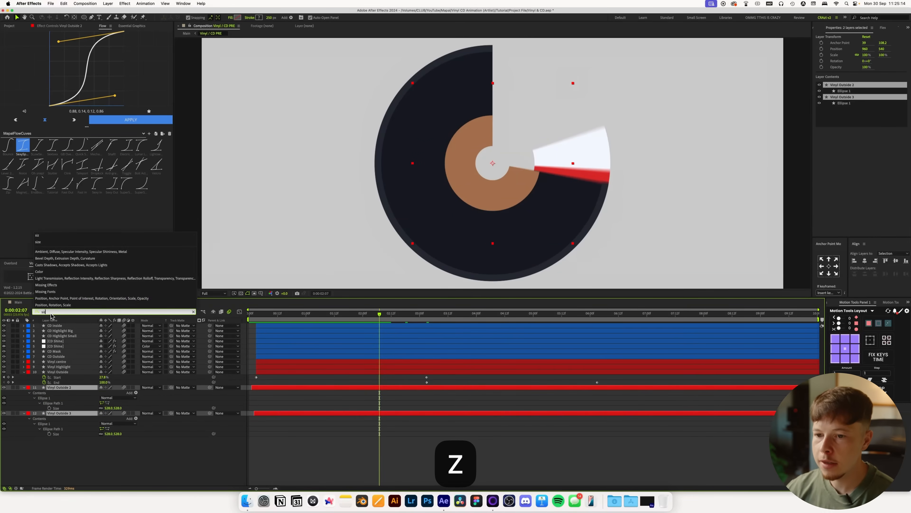
Try a 294 px stroke width and a changed ellipse size on both coloured layers, then undo the size changes.
drag(274, 16, 288, 17)
click(98, 398)
drag(109, 407, 102, 410)
key(super+z)
key(super+z)
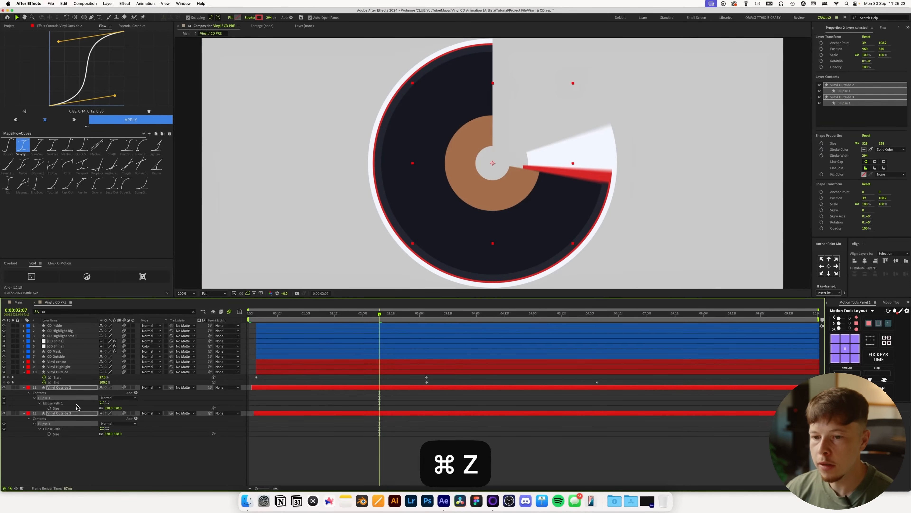
key(super+z)
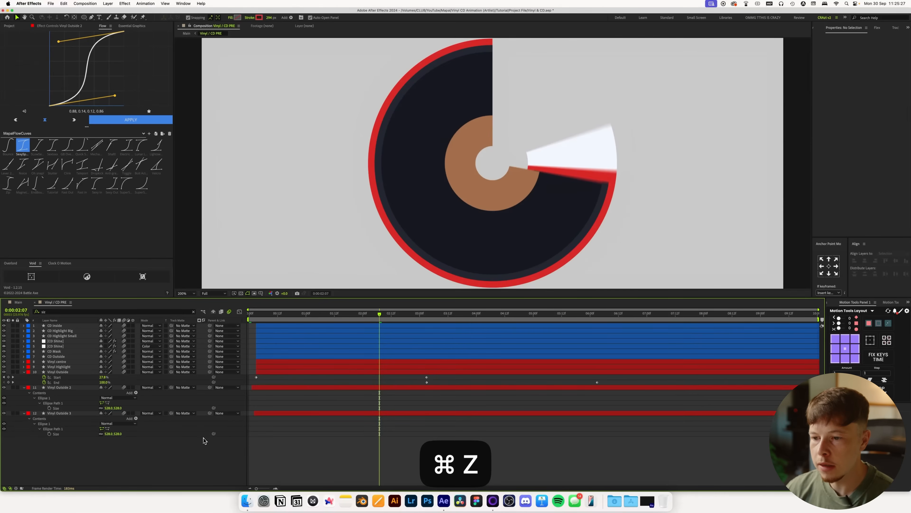
Link Vinyl Outside 3's ellipse Size to Vinyl Outside 2's and fit both to the vinyl with Size about 445 and stroke width 332 px.
drag(213, 434, 72, 408)
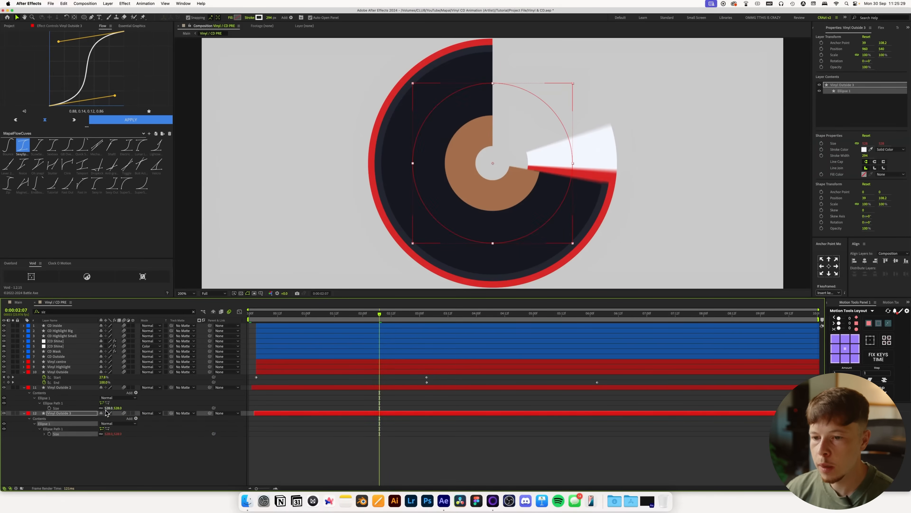
click(66, 388)
shift+click(57, 413)
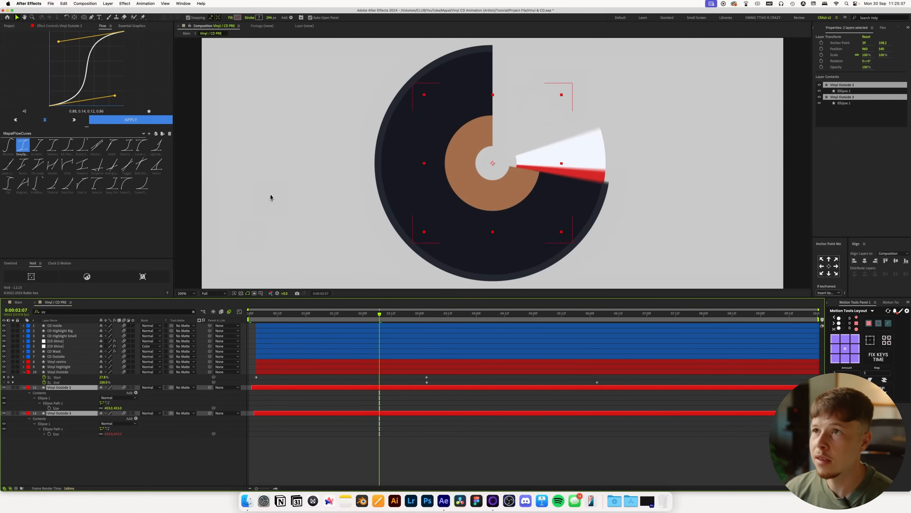
click(268, 18)
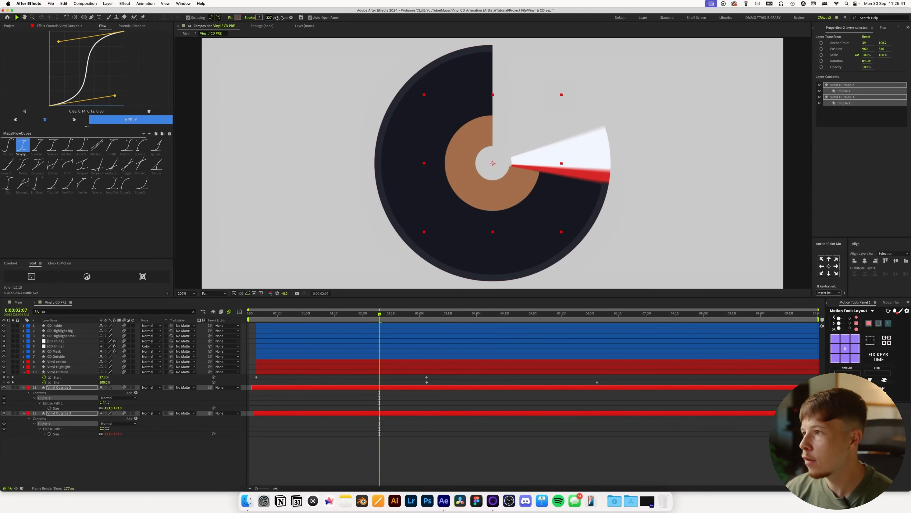
drag(279, 19, 281, 18)
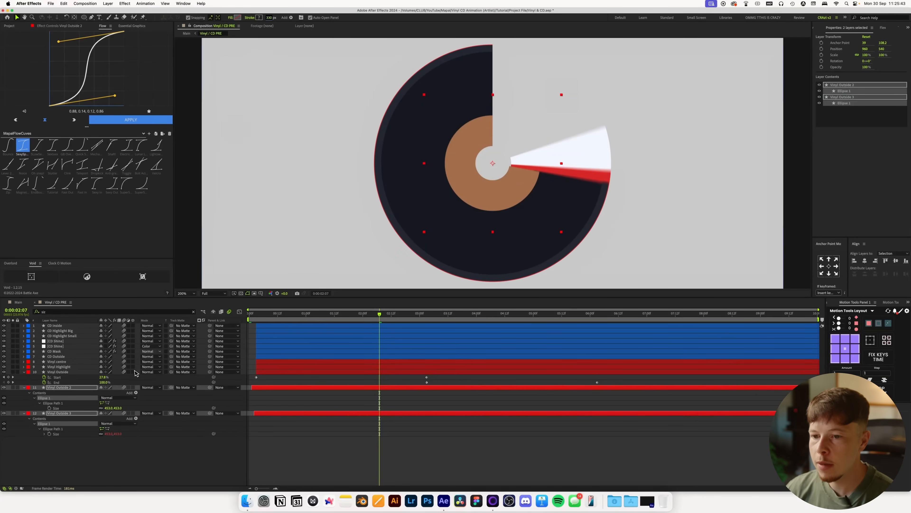
click(100, 463)
drag(106, 408, 108, 410)
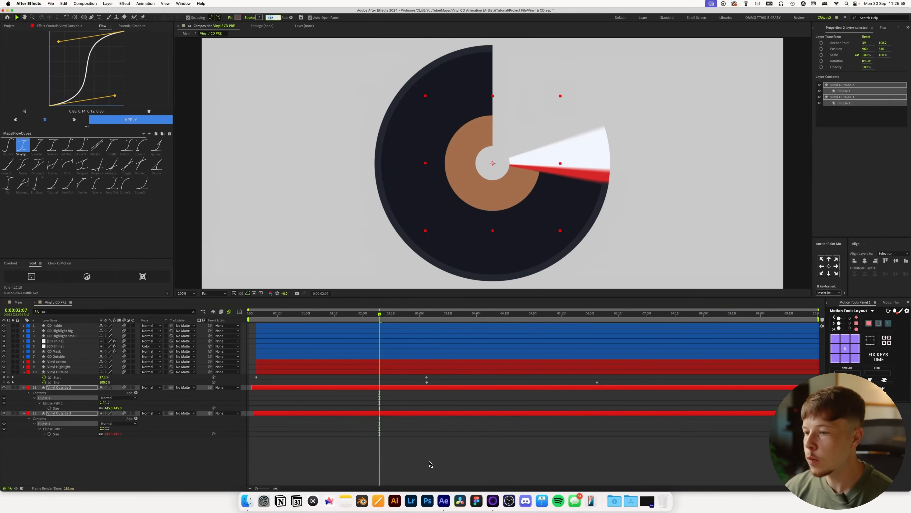
click(486, 453)
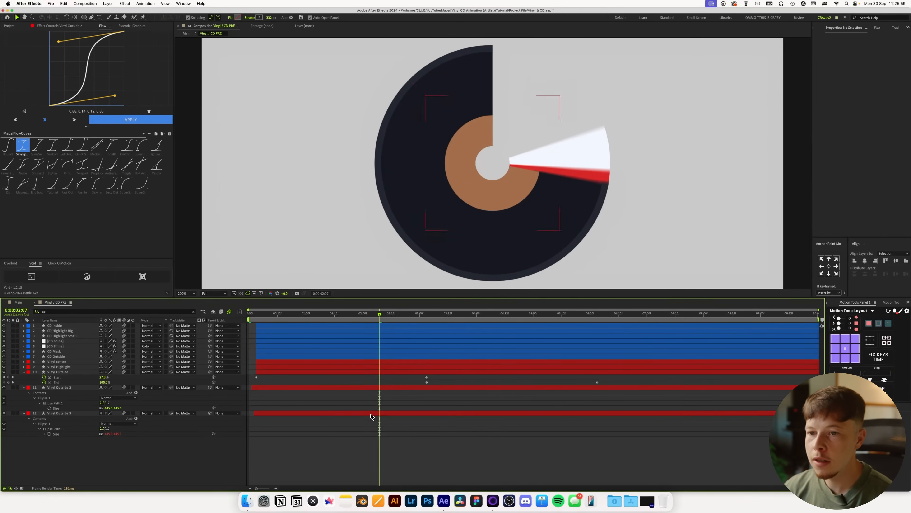
Preview the time-remapped Main composition and save the project.
click(18, 302)
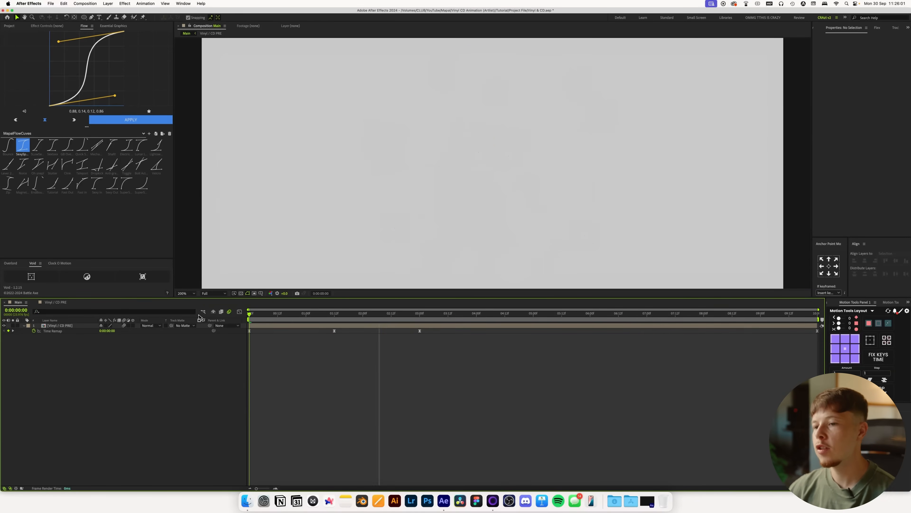
key(space)
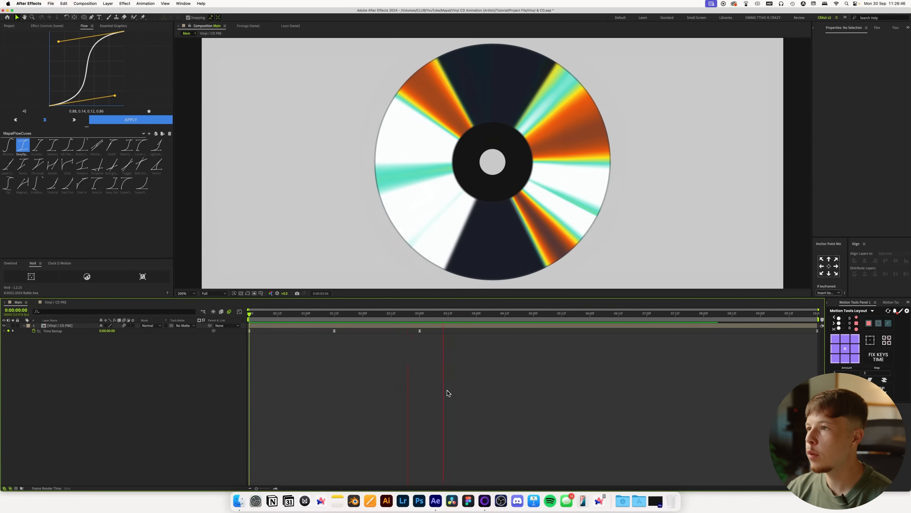
key(space)
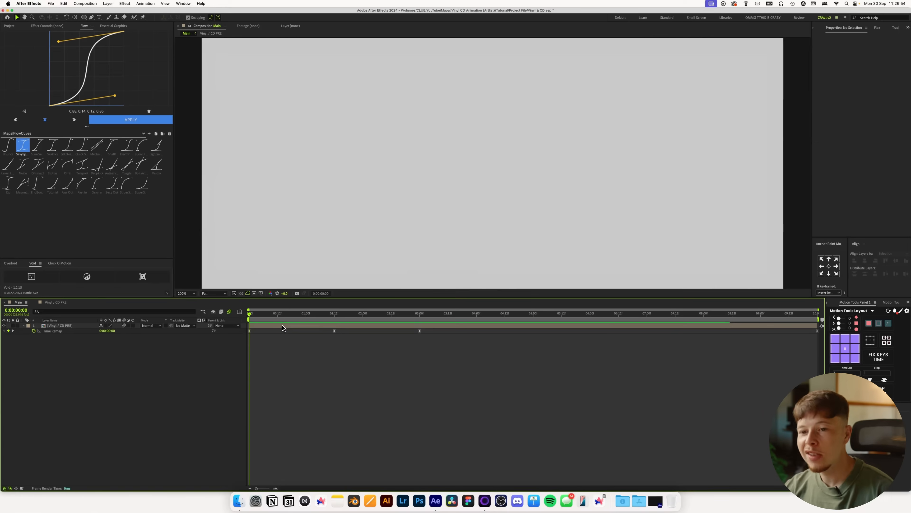
key(super+s)
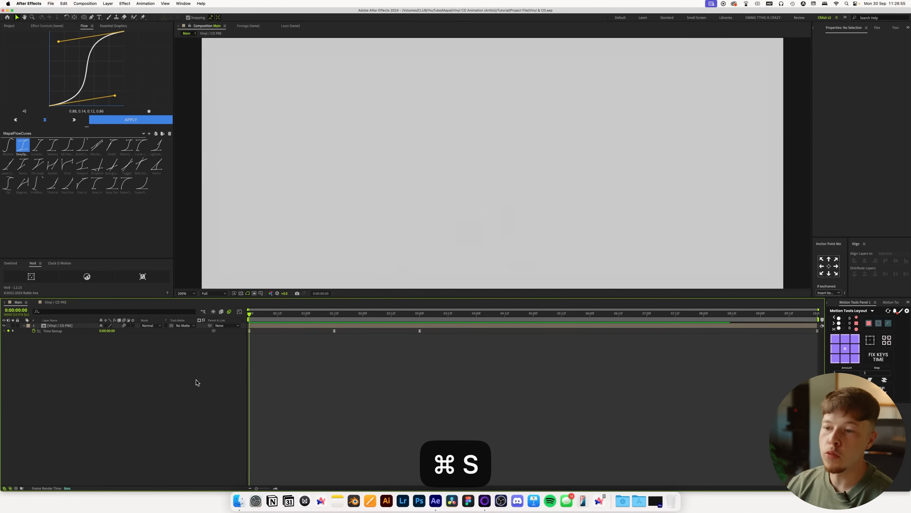
Reopen Vinyl / CD PRE, clear the property filter, collapse all layers and go to 0:00:05:06.
double_click(308, 325)
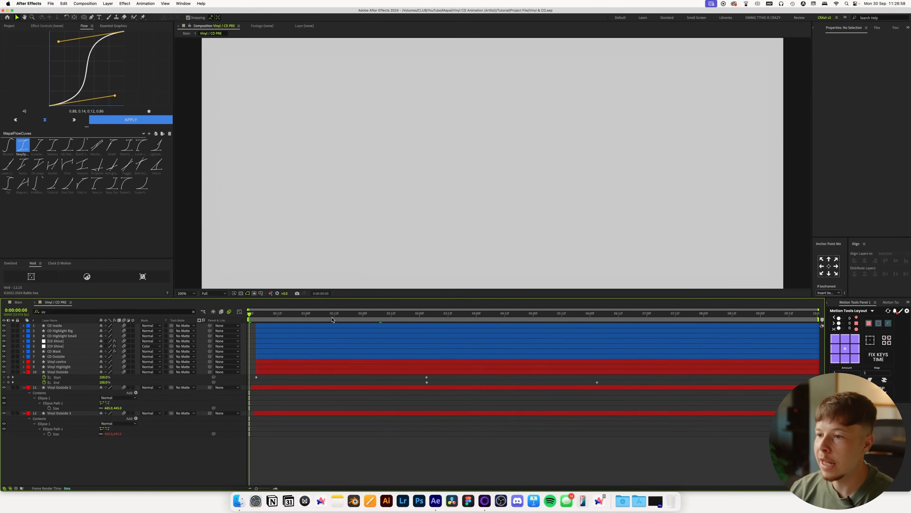
drag(332, 319, 389, 322)
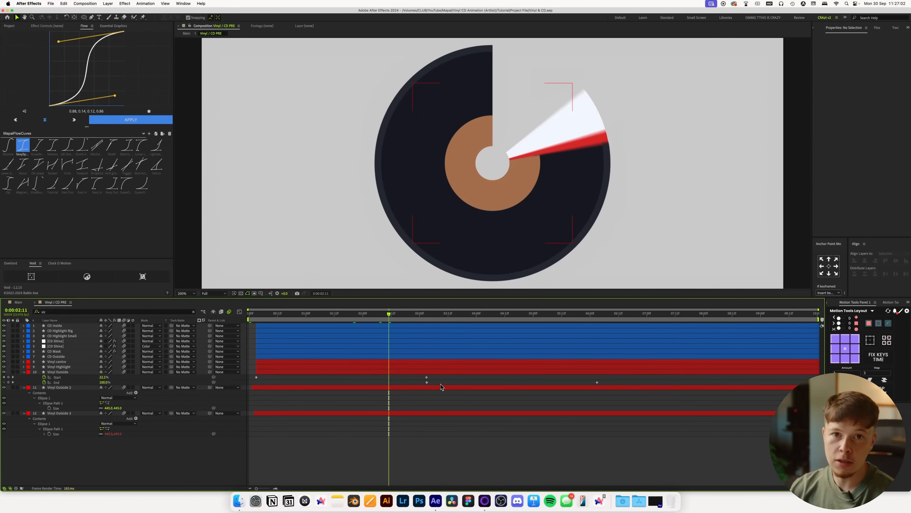
key(u)
key(u)
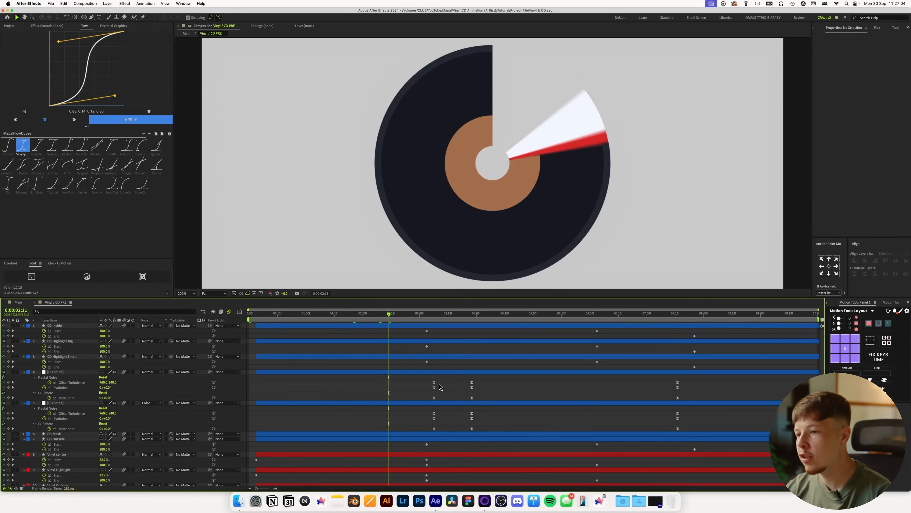
drag(396, 318, 551, 322)
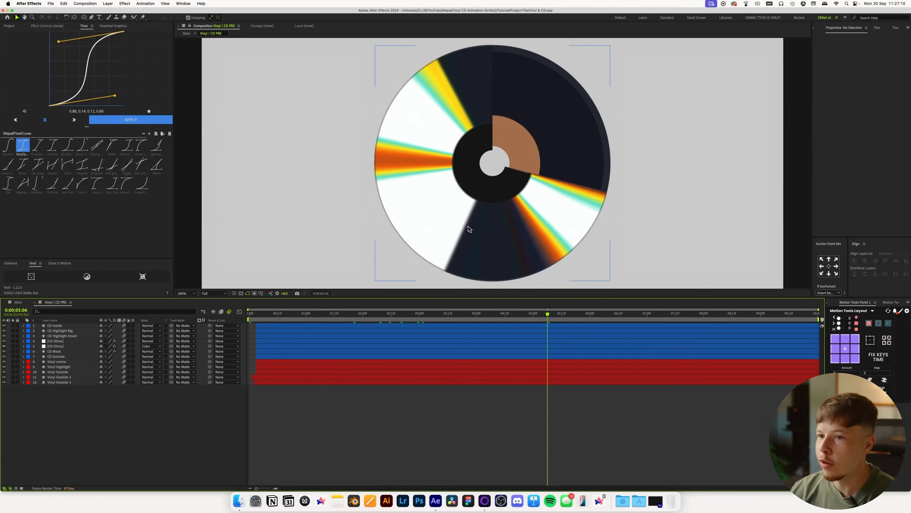
Apply the Deep Glow effect to the upper CD Shine layer.
click(76, 342)
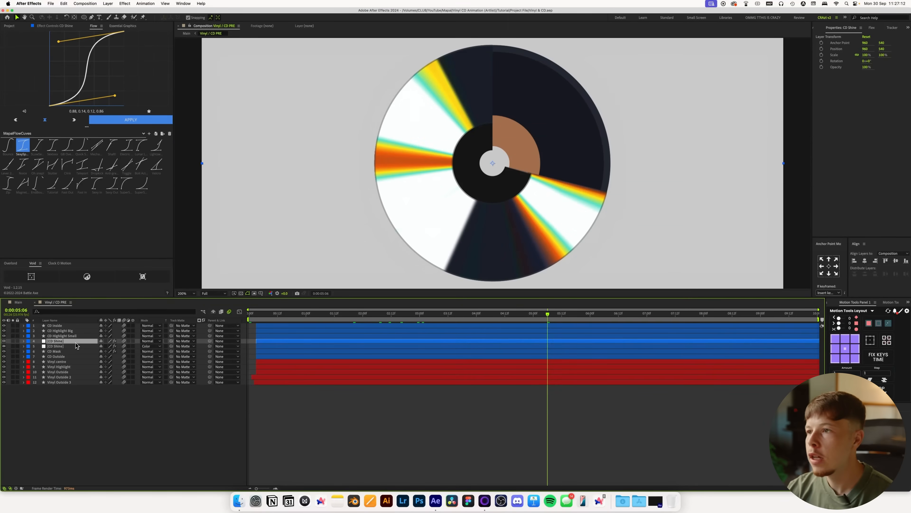
key(ctrl+space)
text(e)
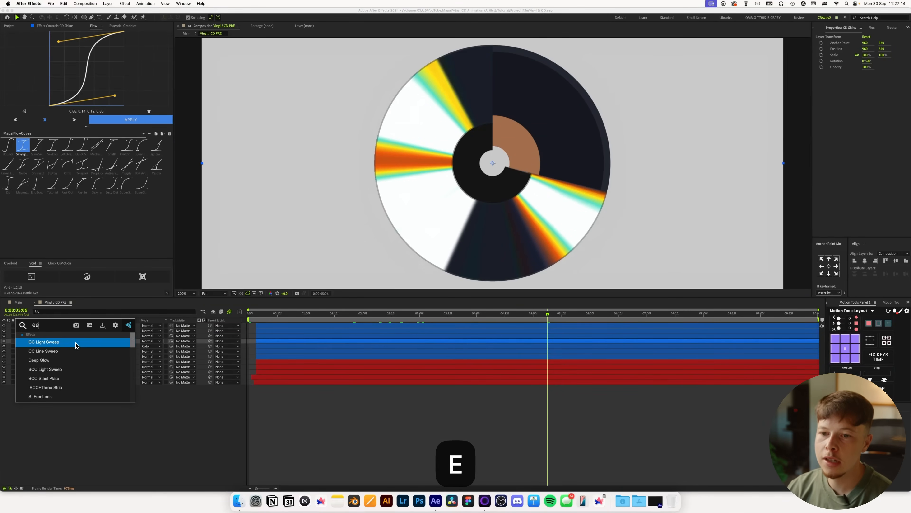
key(Return)
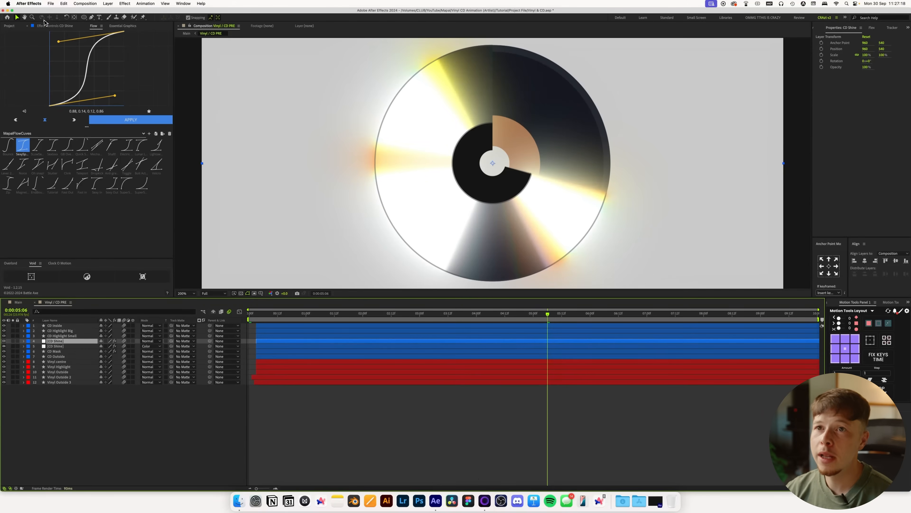
Set the CD Shine layer's Deep Glow Exposure to 0.4 and Radius to 365.
click(48, 26)
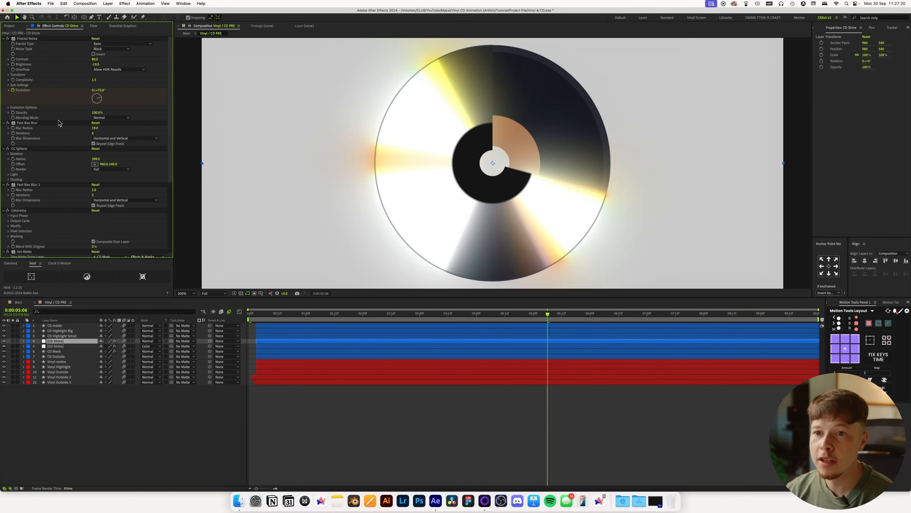
scroll(41, 221, down, 7)
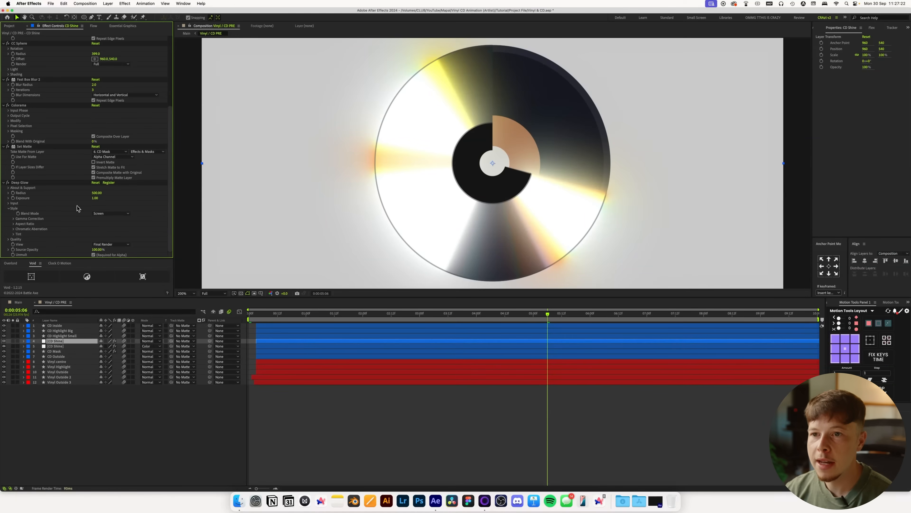
key(Tab)
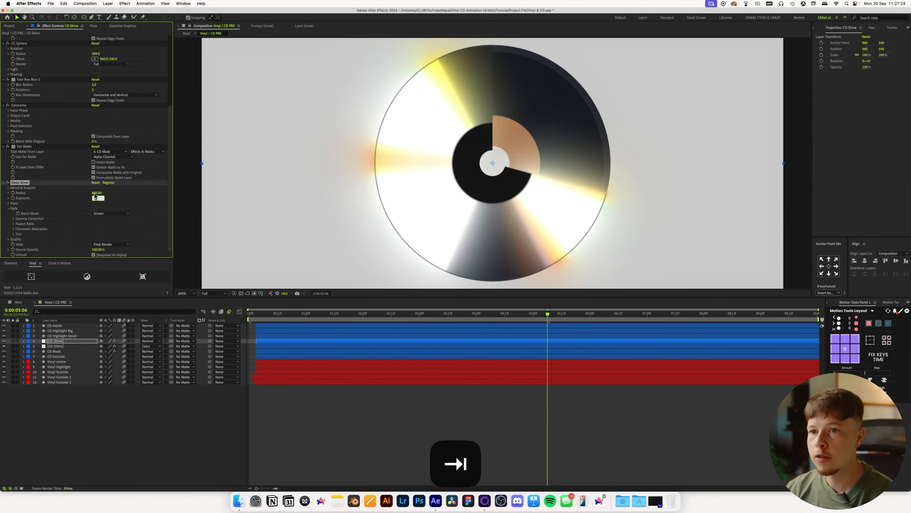
key(Return)
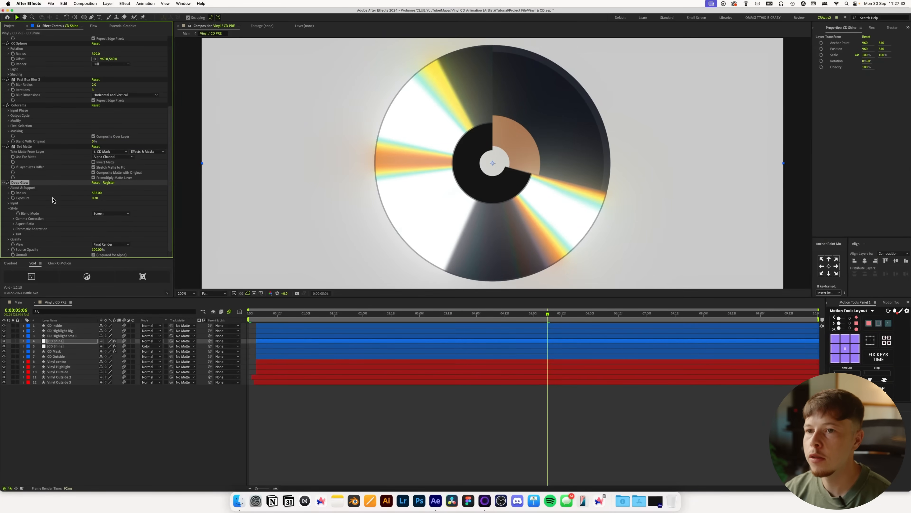
text(0.4)
key(Return)
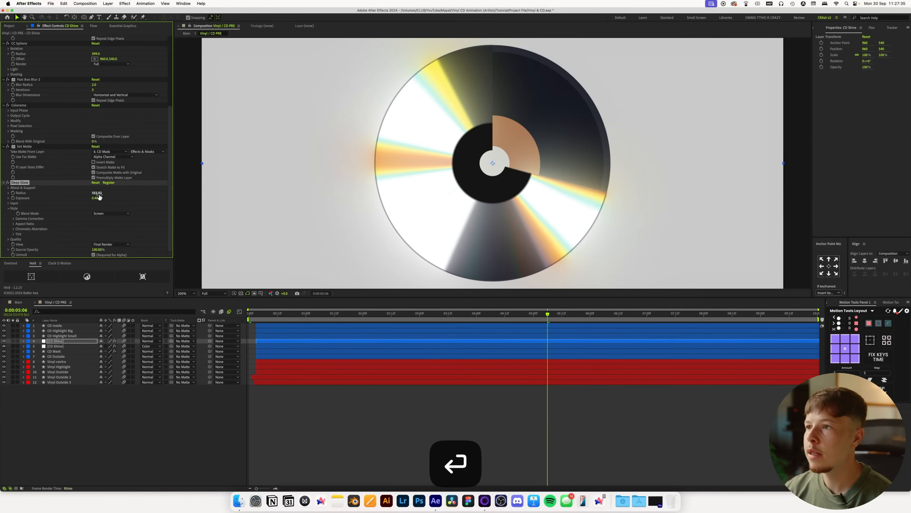
drag(74, 197, 30, 200)
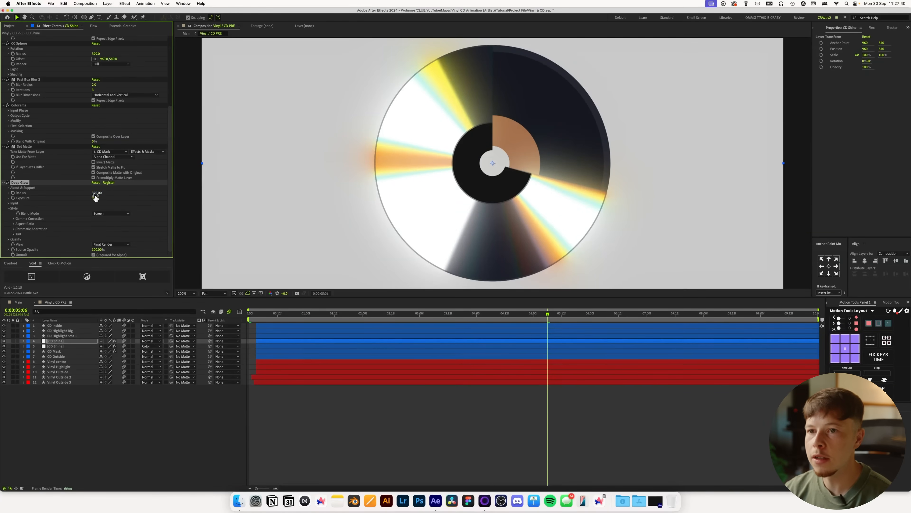
click(105, 408)
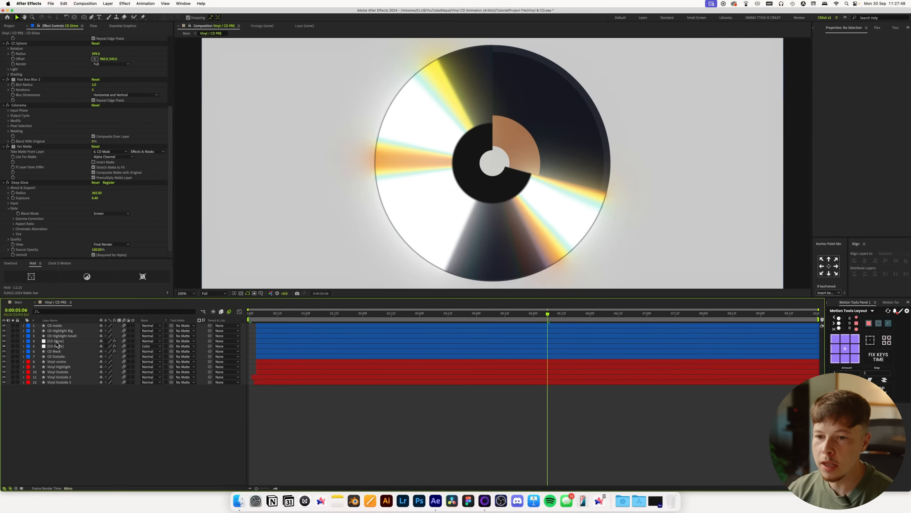
Move the CD Inside layer between the two CD Shine layers and select the CD Outside layer.
drag(54, 325, 59, 347)
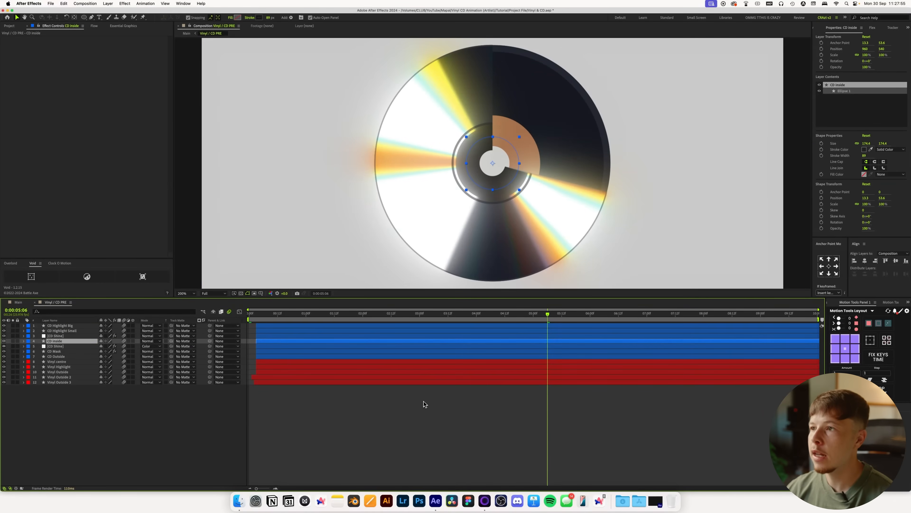
click(60, 356)
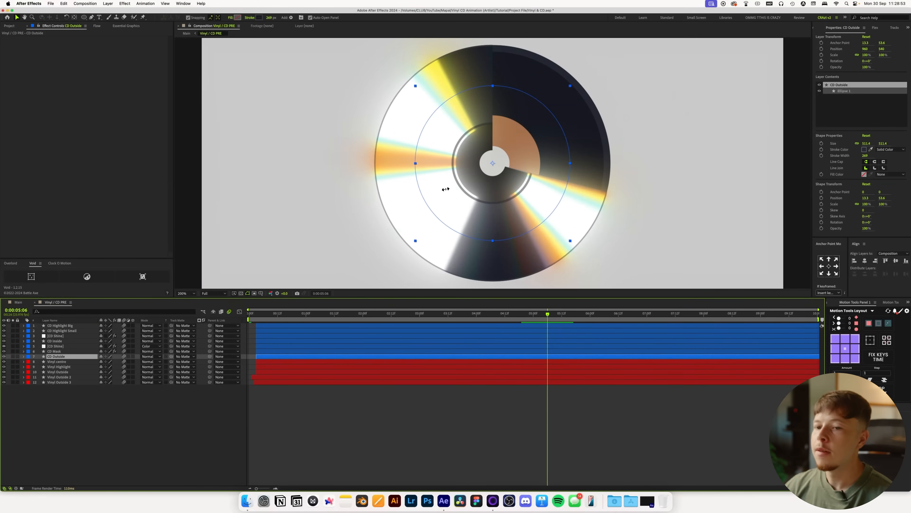
Reveal the CD Outside layer's ellipse size and set its stroke width to 258 px.
key(s)
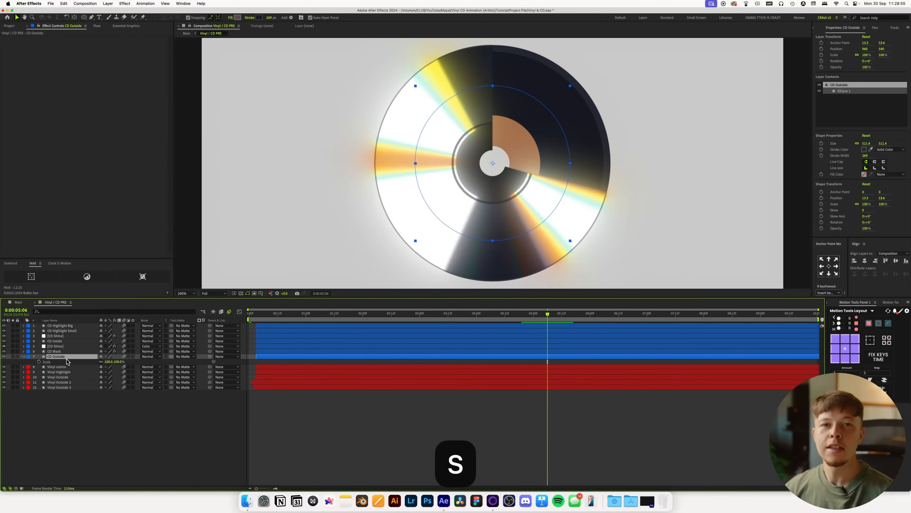
scroll(450, 206, up, 2)
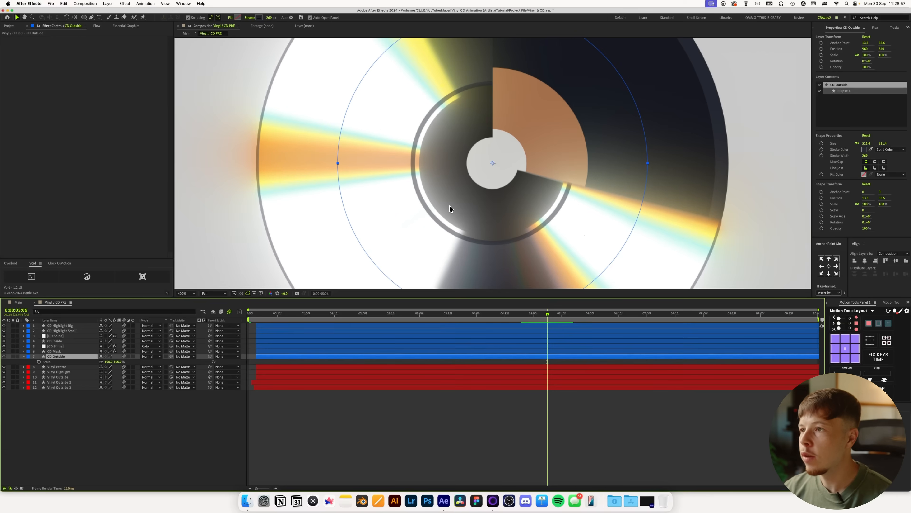
key(space)
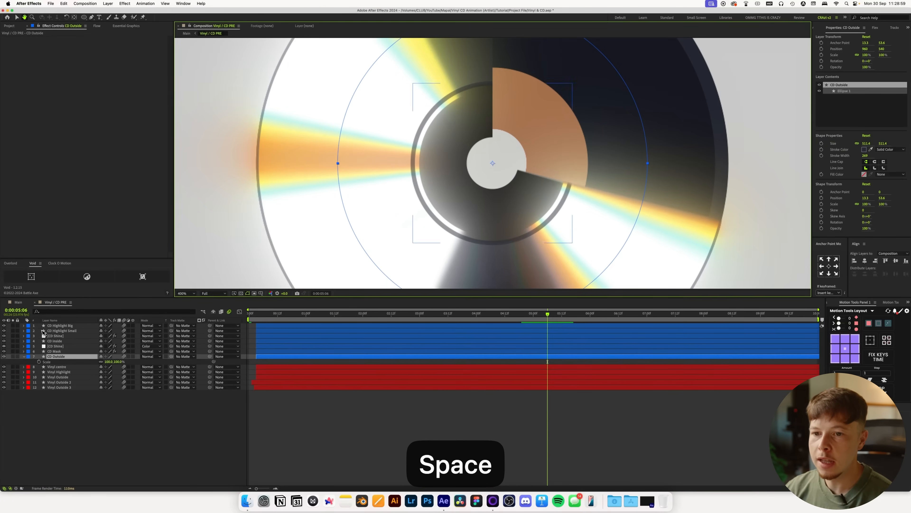
key(super+f)
text(siz)
click(116, 435)
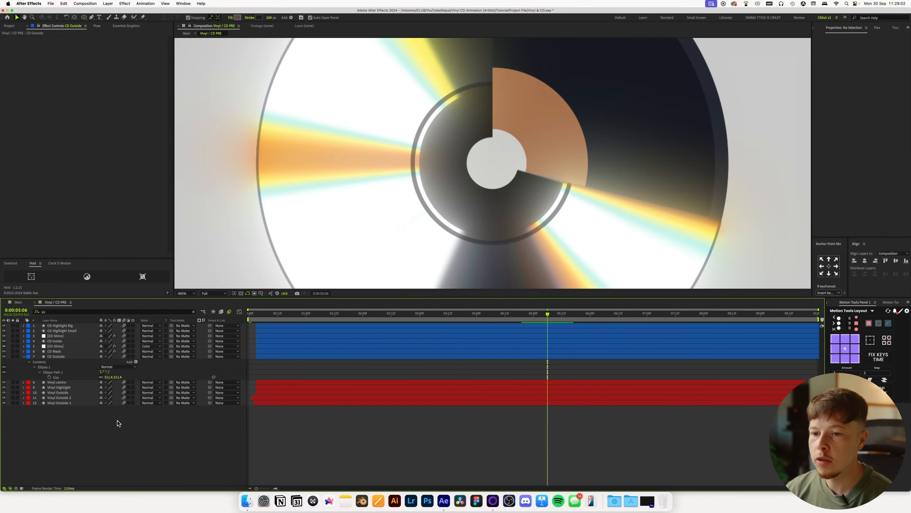
click(54, 356)
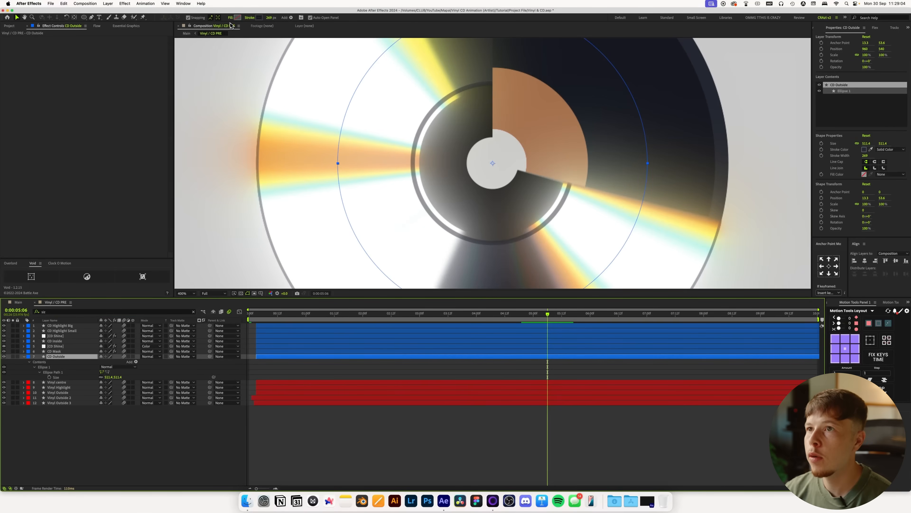
drag(269, 18, 266, 20)
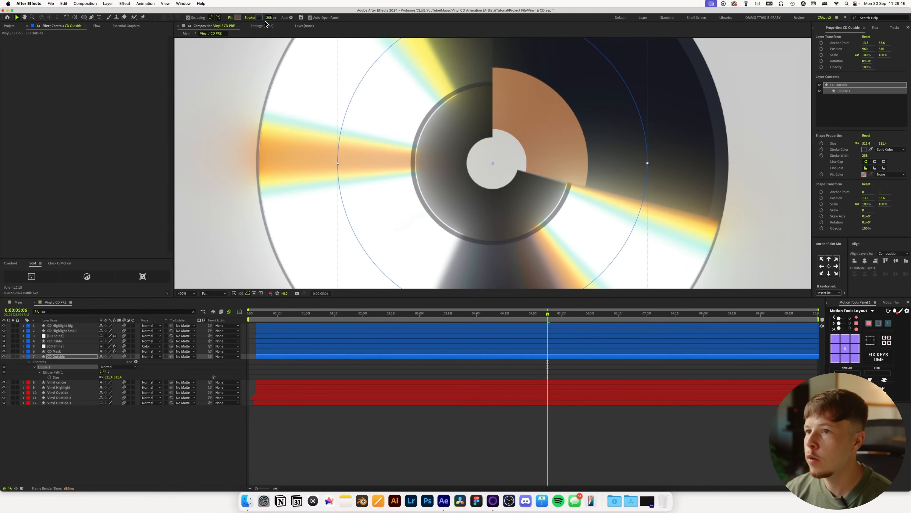
Set the CD Outside ellipse's size to about 520.4 in both dimensions.
click(106, 376)
key(Up)
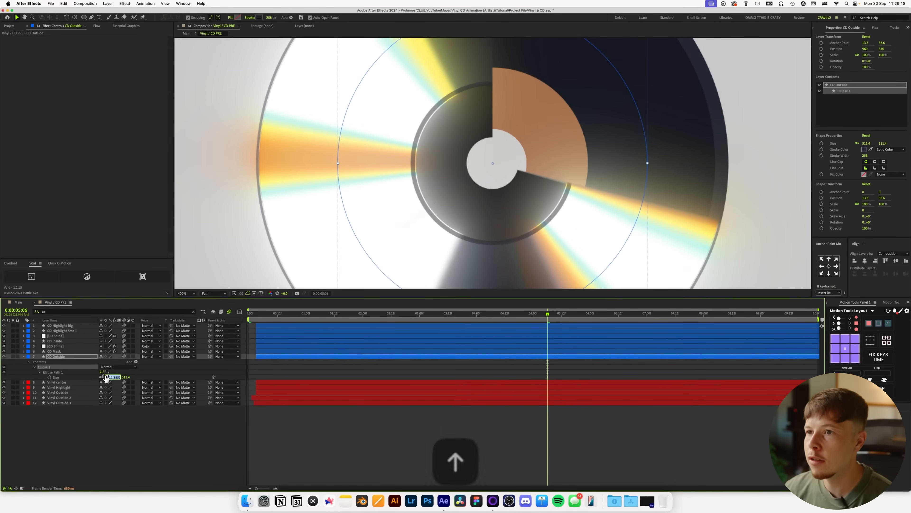
key(Up)
key(Up)
key(Up)
key(Up)
key(Up)
key(Up)
key(Up)
key(Up)
key(Up)
key(Up)
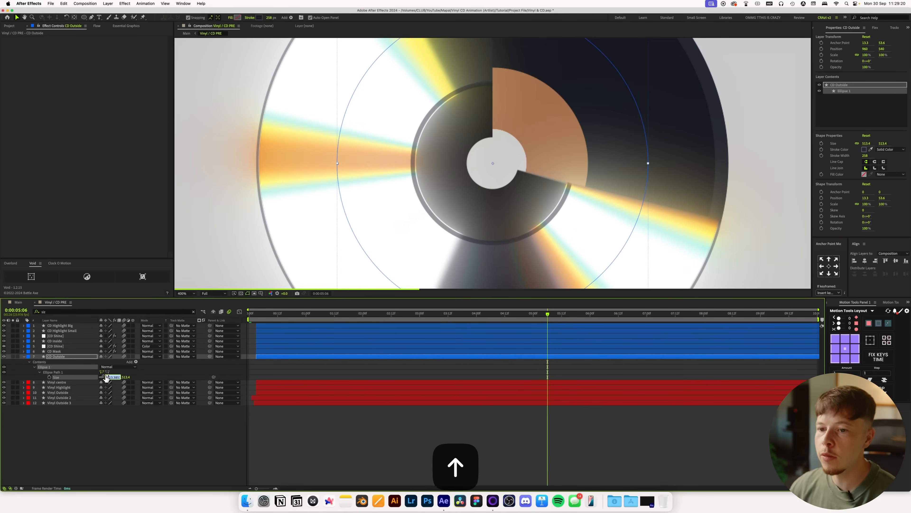
key(Down)
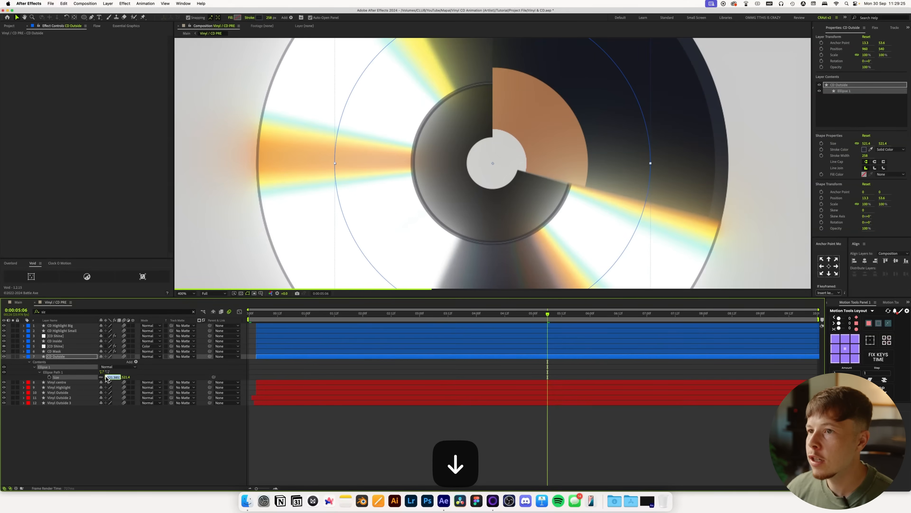
key(Down)
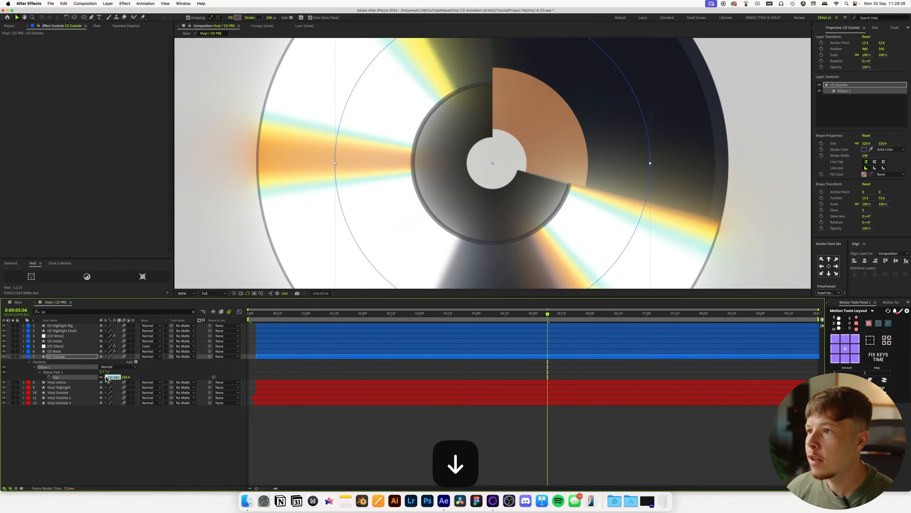
click(140, 449)
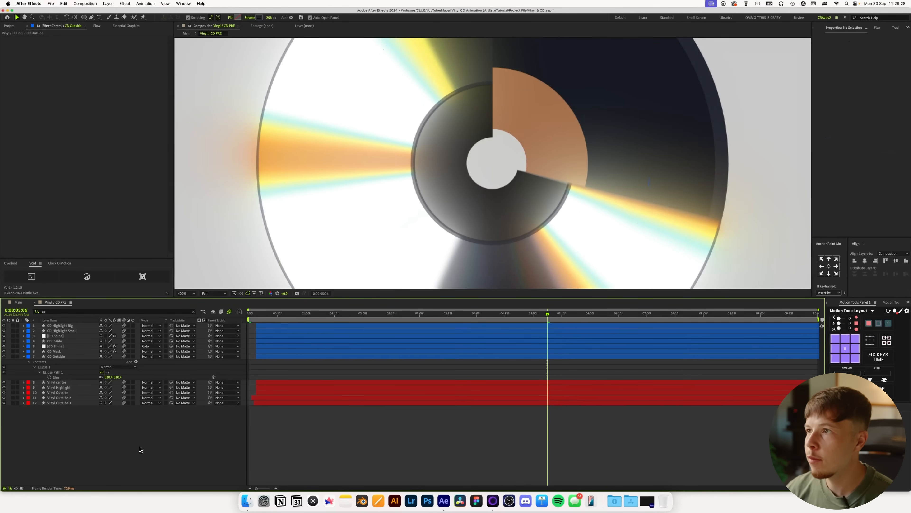
Scale the CD Highlight Small layer to 102%.
click(62, 331)
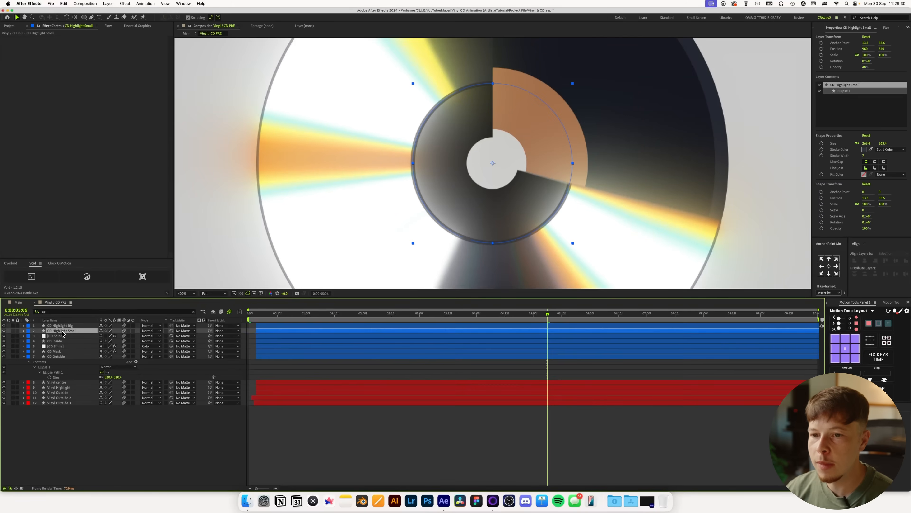
key(s)
click(111, 335)
key(Up)
key(Up)
key(Up)
key(Down)
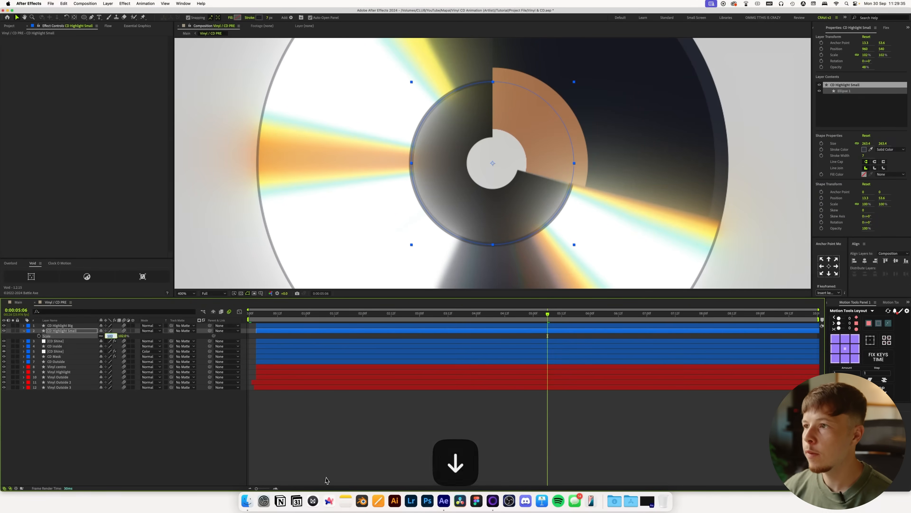
click(344, 443)
key(shift+/)
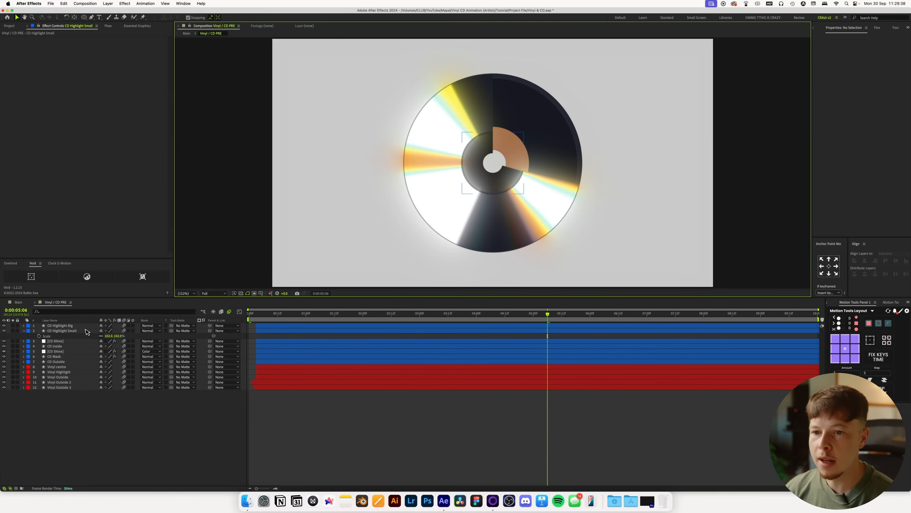
Set the upper CD Shine layer's Deep Glow Radius to 300 and Exposure to 0.5, and save the project.
click(53, 343)
scroll(72, 213, down, 5)
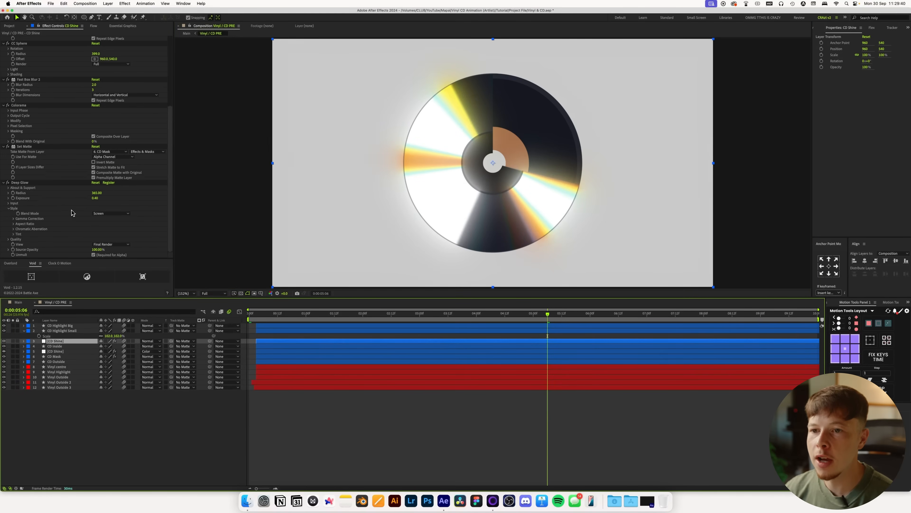
click(96, 195)
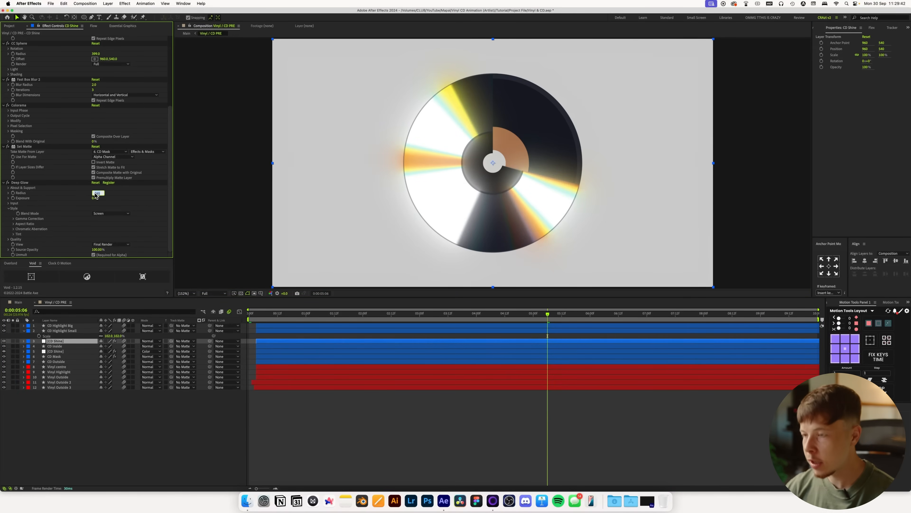
text(300)
key(Return)
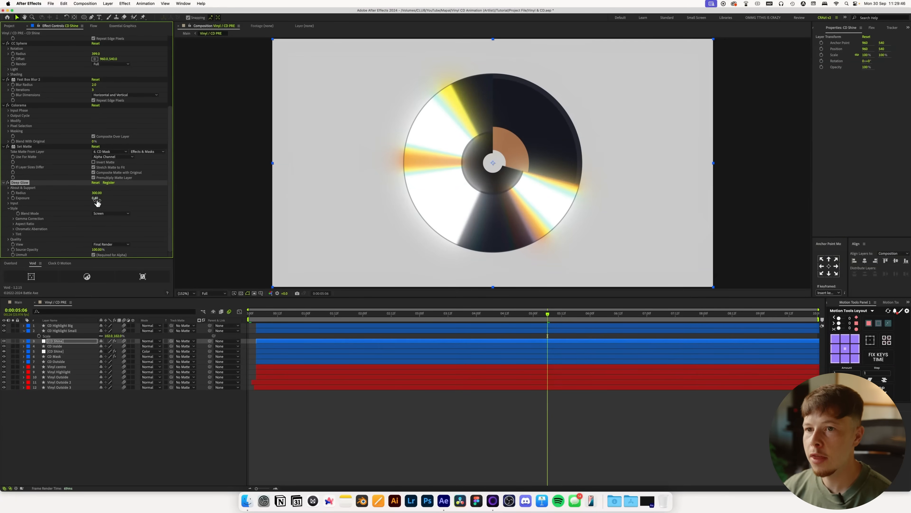
text(0.5)
key(Return)
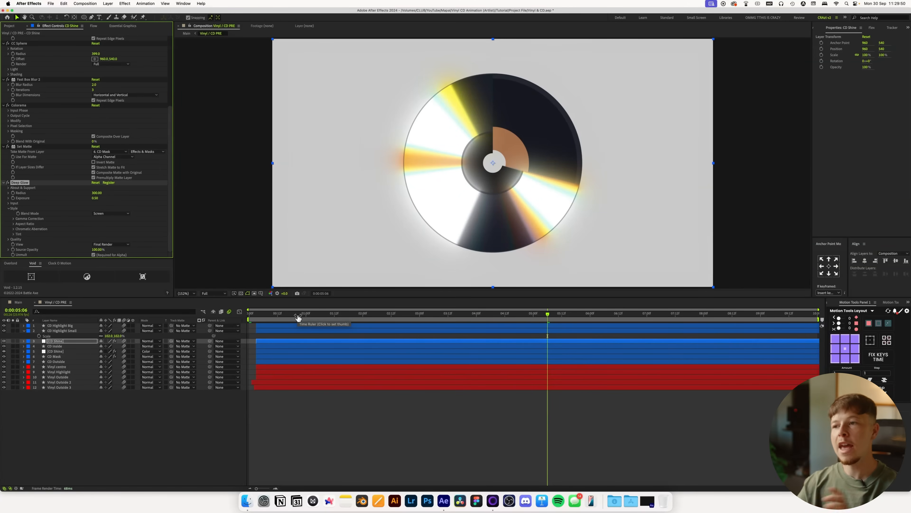
key(super+s)
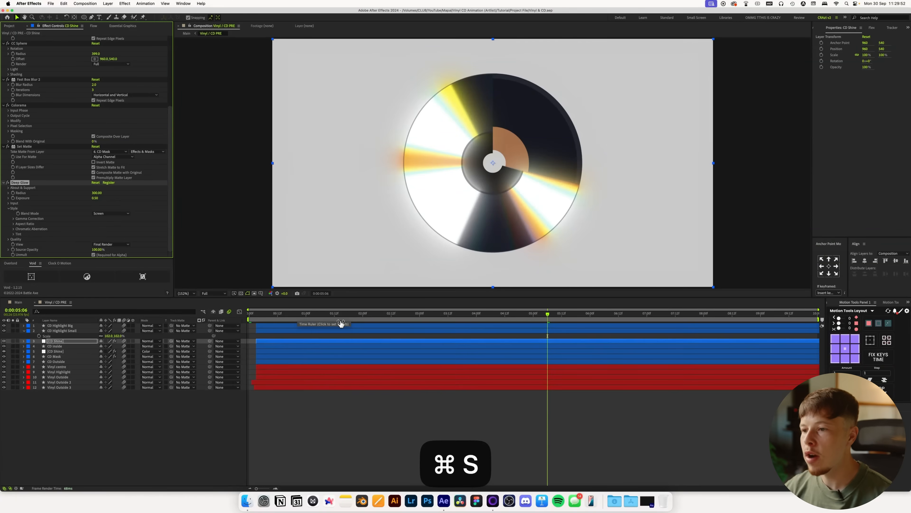
At 0:00:06:03, keyframe the upper CD Shine layer's Deep Glow Radius and Exposure, setting Exposure to 0.3.
click(362, 318)
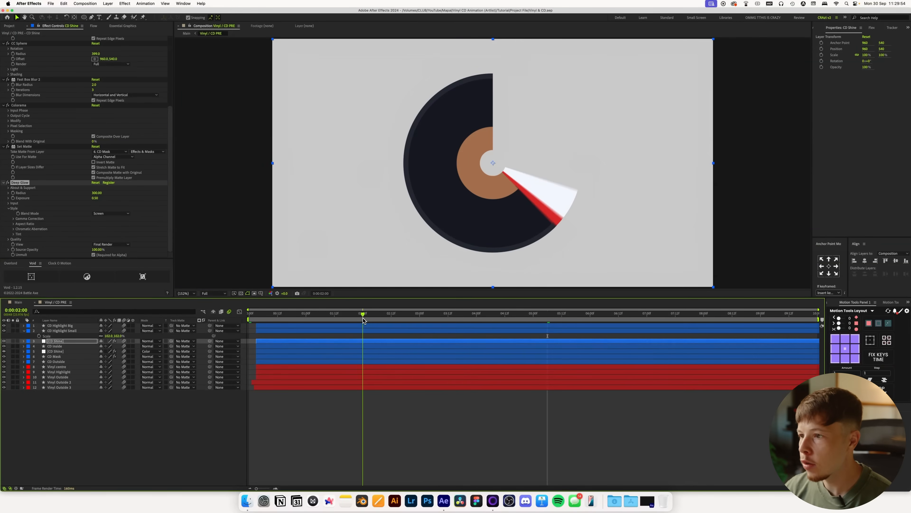
key(space)
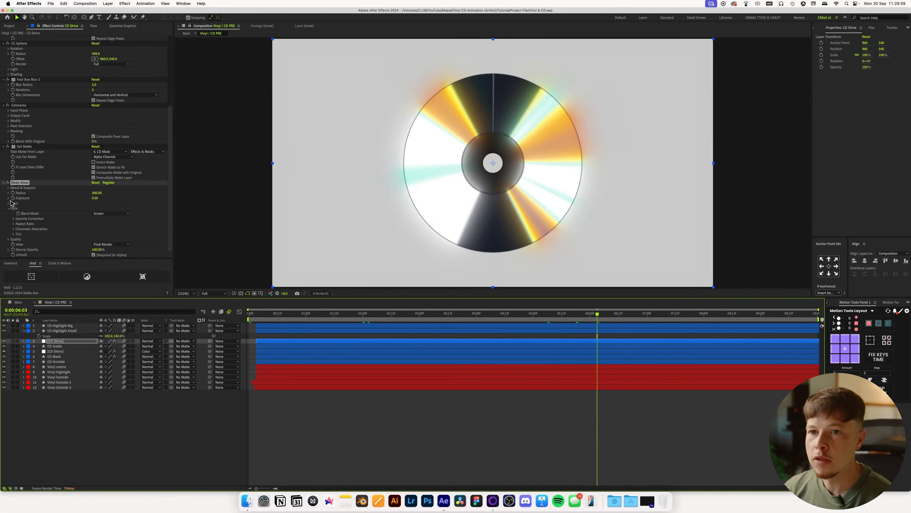
click(12, 193)
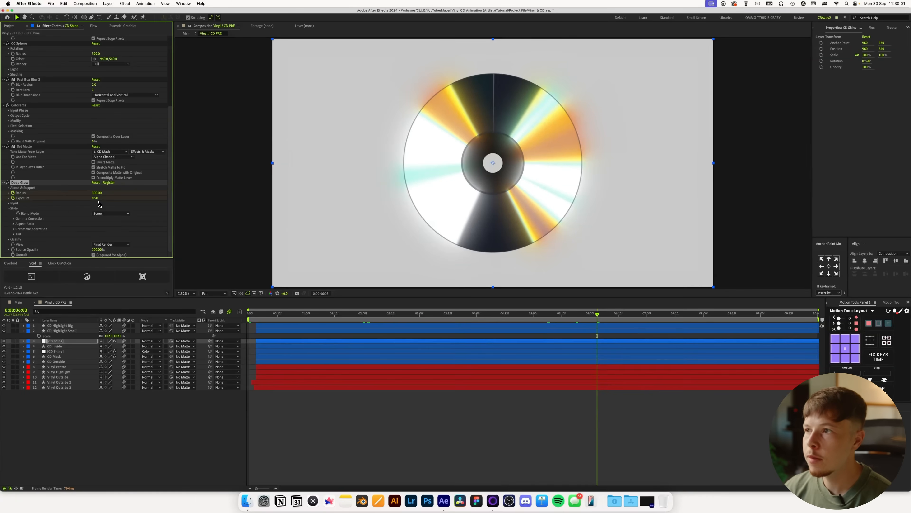
click(134, 405)
click(95, 198)
text(3)
key(Return)
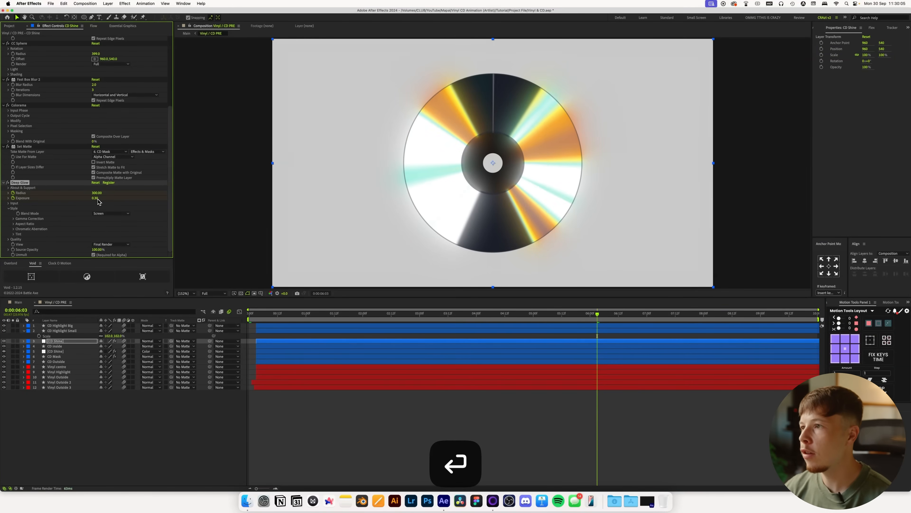
At 0:00:03:23, set the Deep Glow Exposure to 1 and Radius to 500 on the upper CD Shine layer.
click(524, 316)
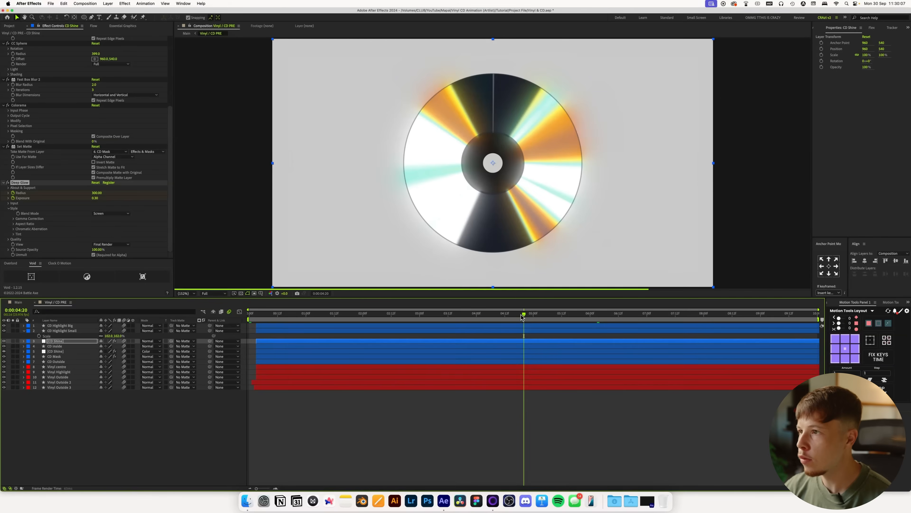
click(503, 316)
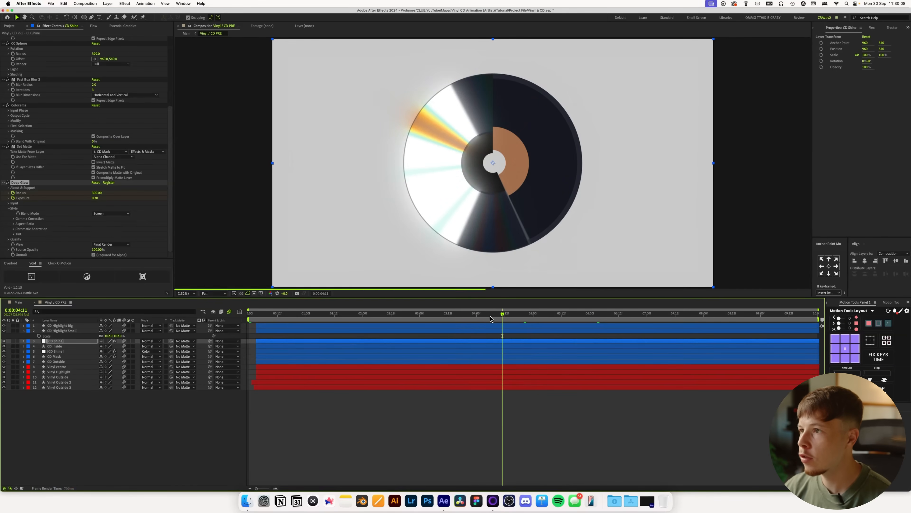
click(474, 316)
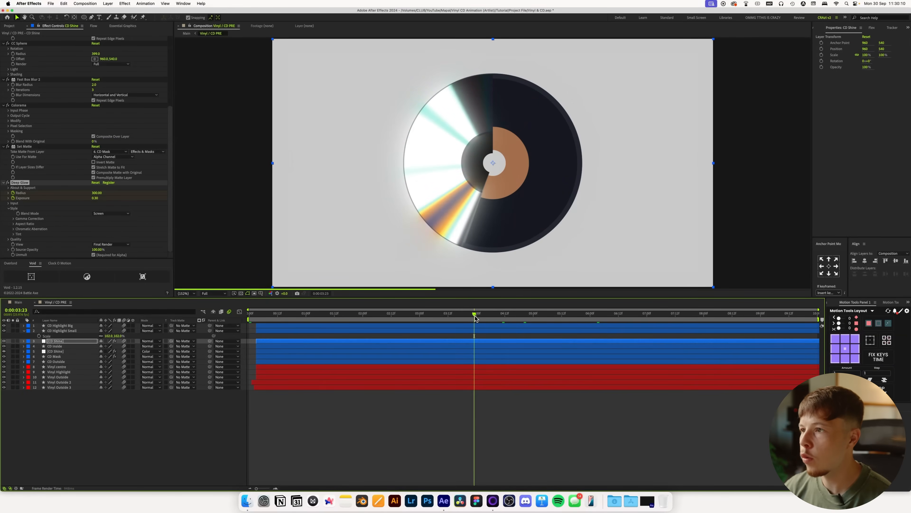
click(95, 198)
text(1)
key(Return)
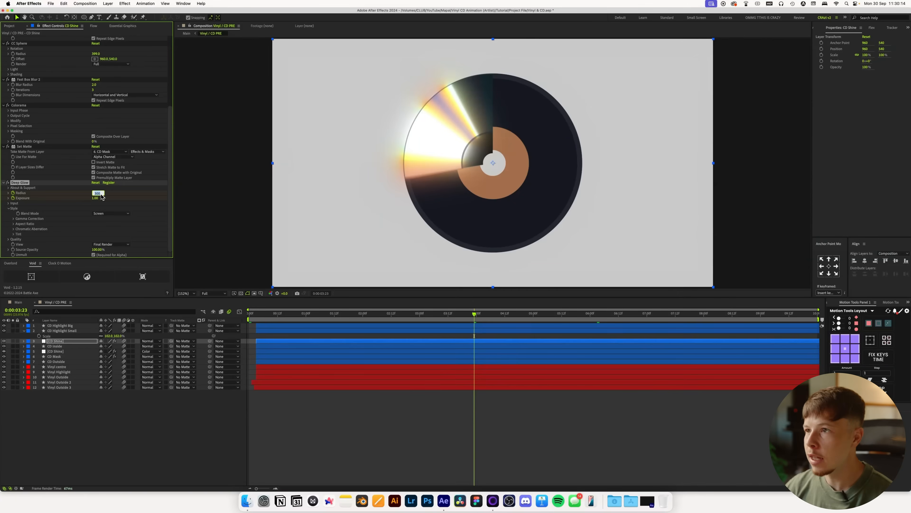
text(500)
key(Return)
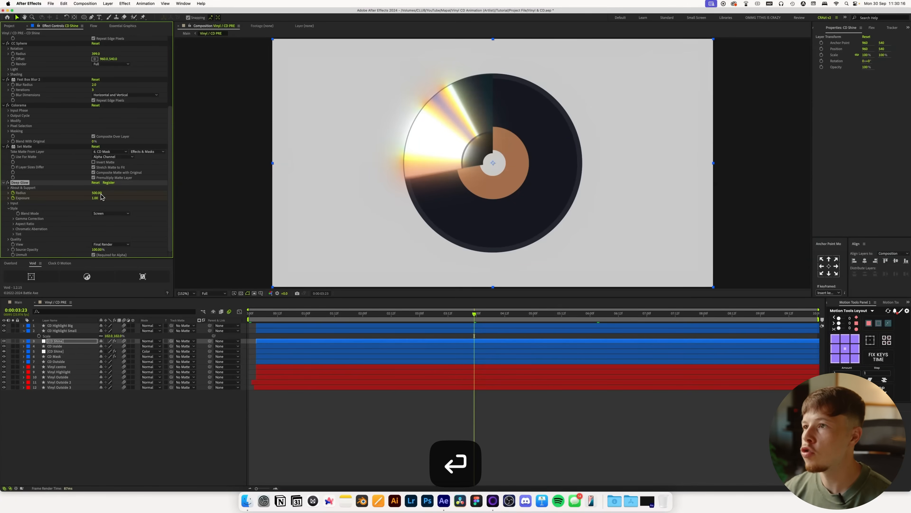
Return to the Main composition, preview the animation from the start and save the project.
click(498, 399)
key(u)
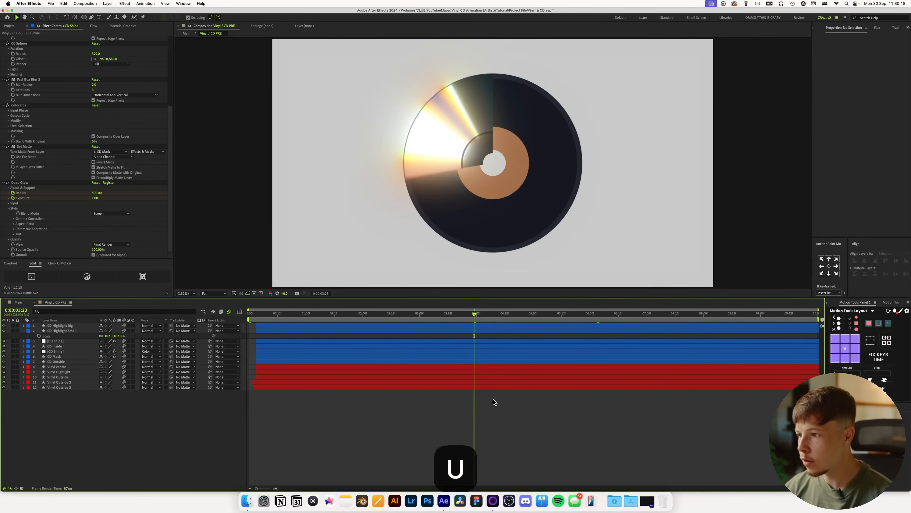
click(19, 302)
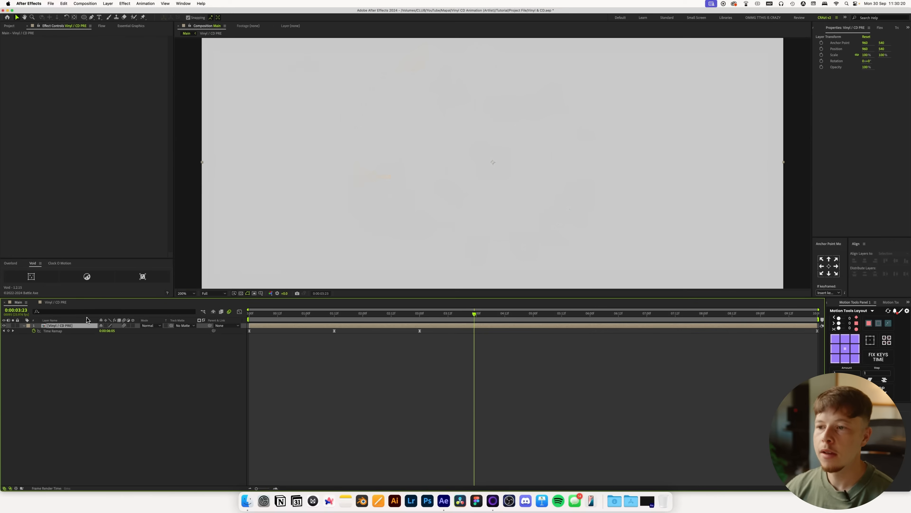
drag(429, 314, 182, 316)
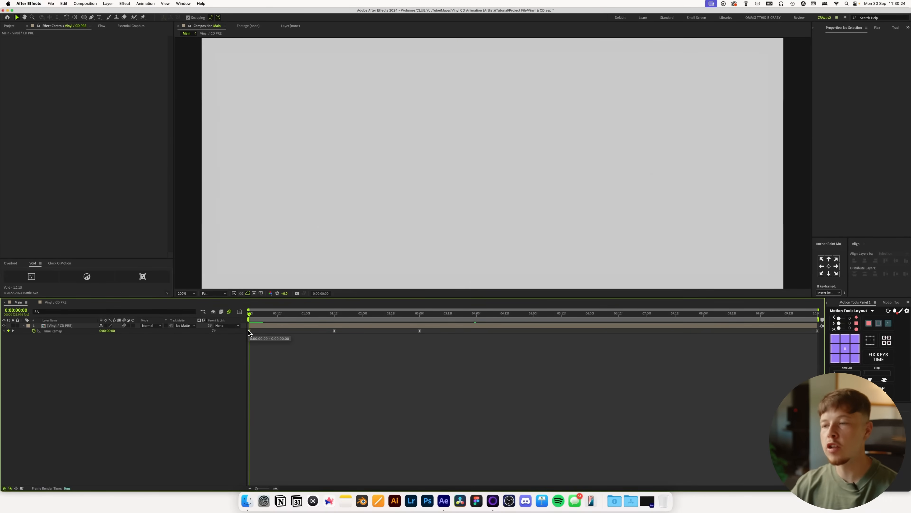
key(space)
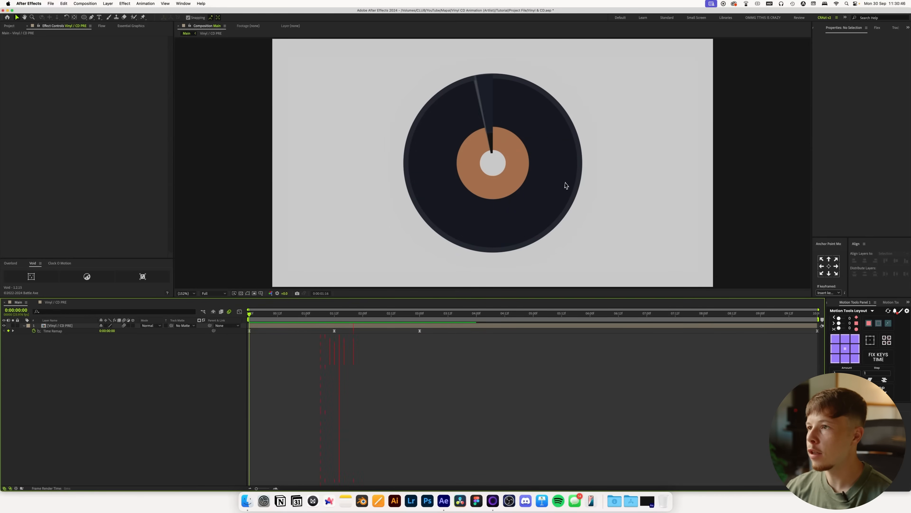
key(space)
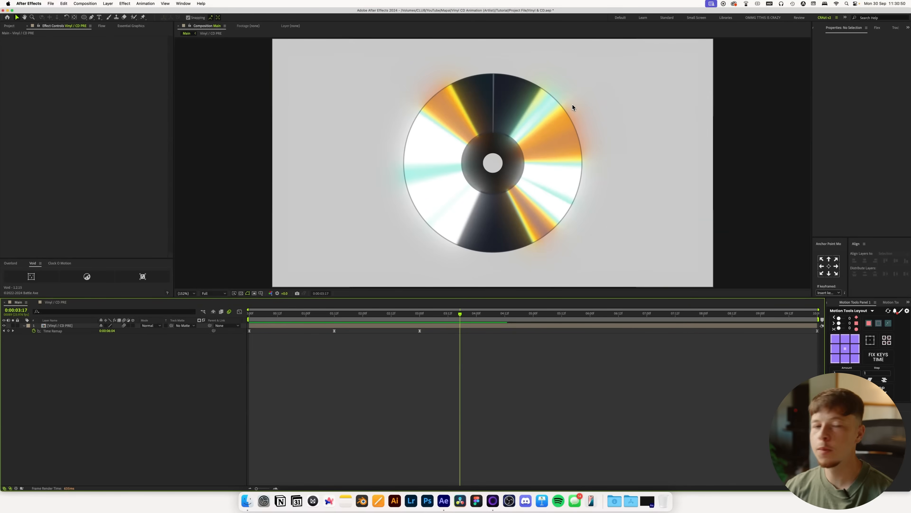
key(super+s)
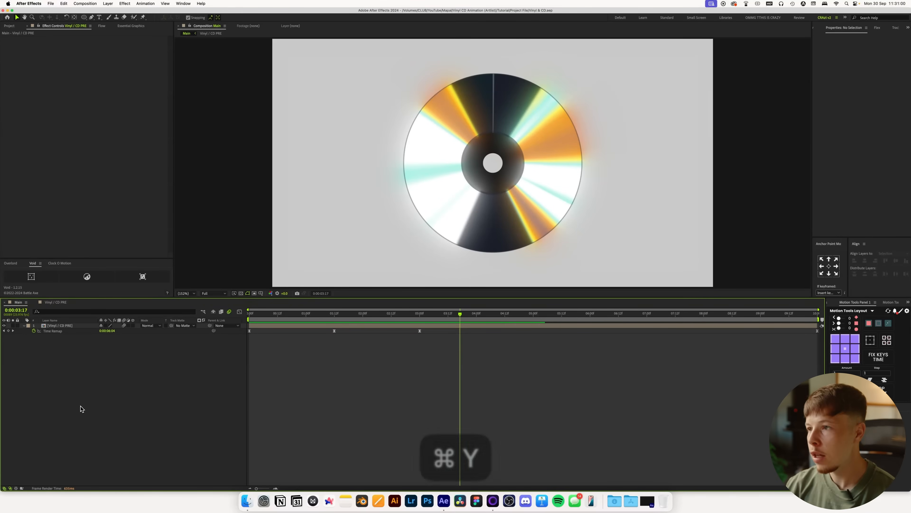
Create a full-size very dark blue solid and place it beneath the Vinyl / CD PRE layer as the background.
key(super+y)
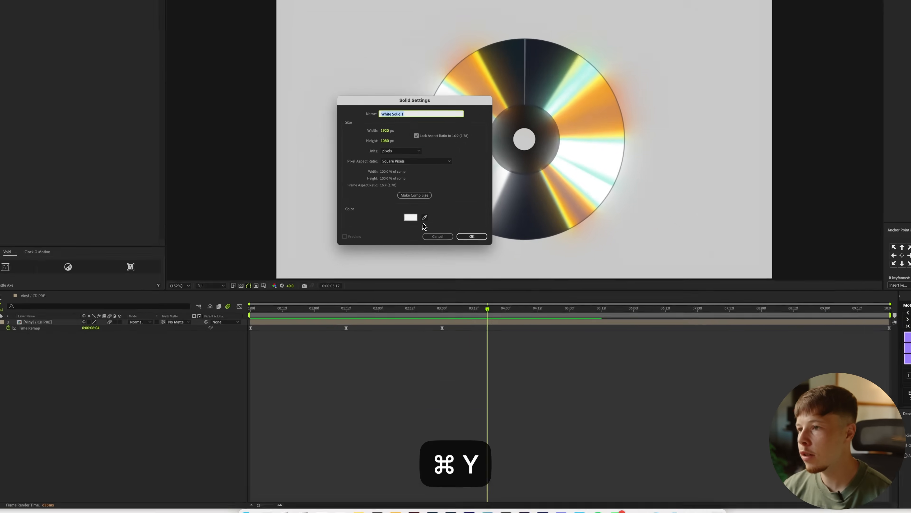
click(391, 232)
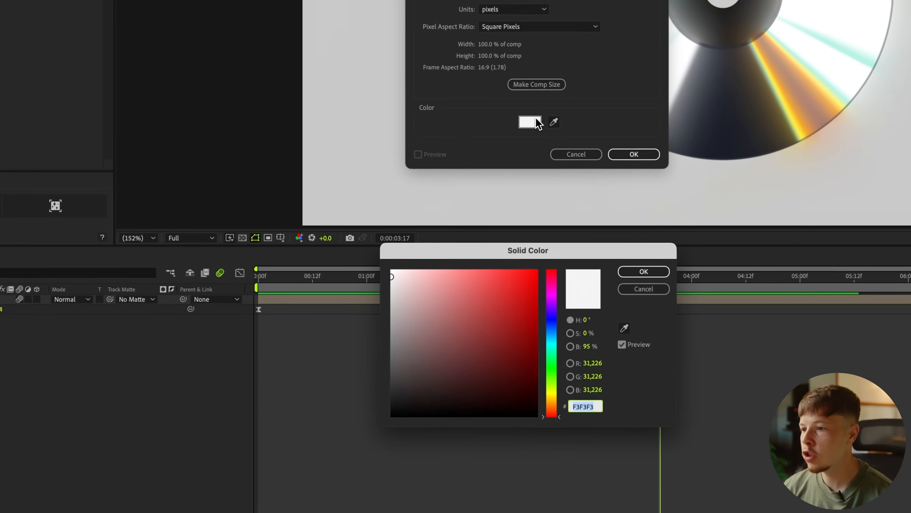
drag(568, 356, 569, 320)
drag(490, 385, 446, 400)
click(663, 266)
key(Return)
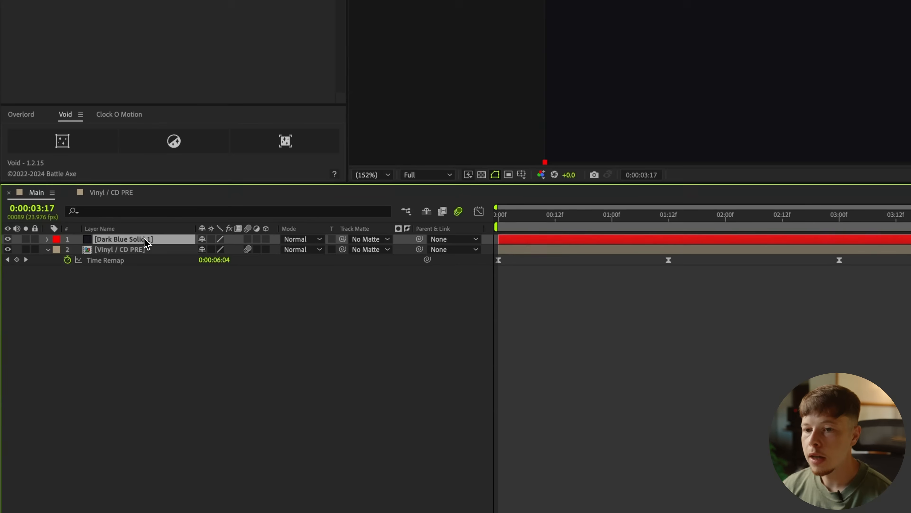
key(ctrl+[)
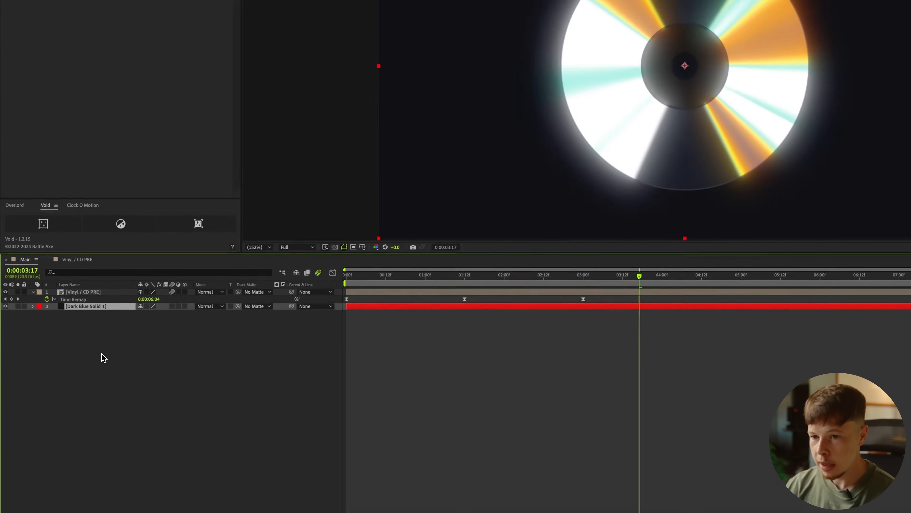
Create a solid named Grid above the dark blue background and apply the Grid effect to it.
key(super+y)
text(Grid)
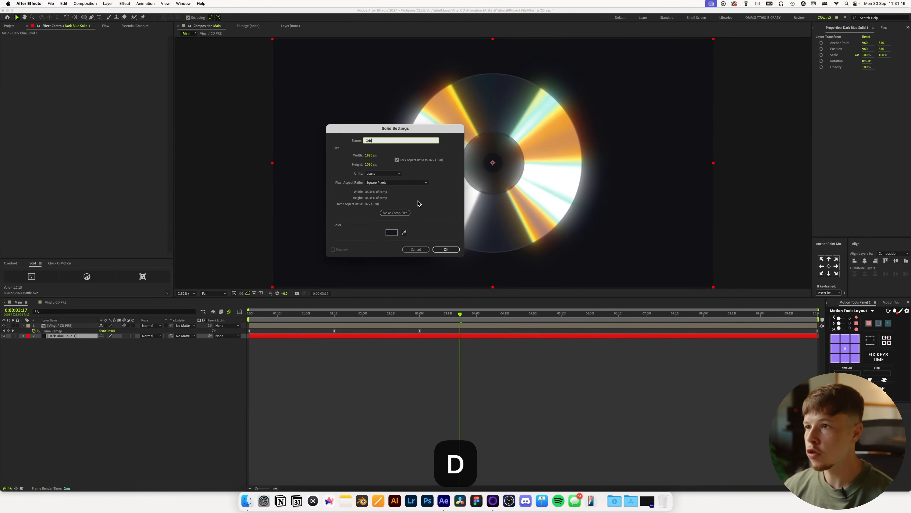
key(Return)
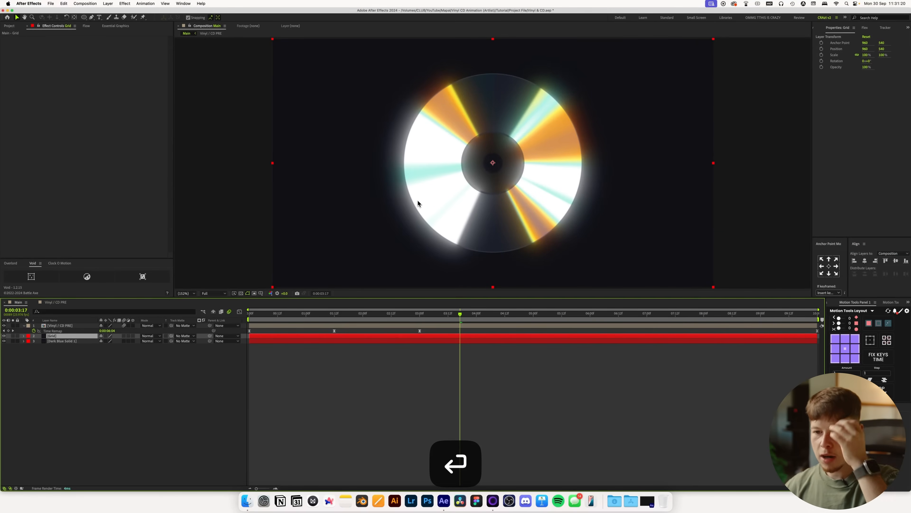
key(ctrl+space)
text(gri)
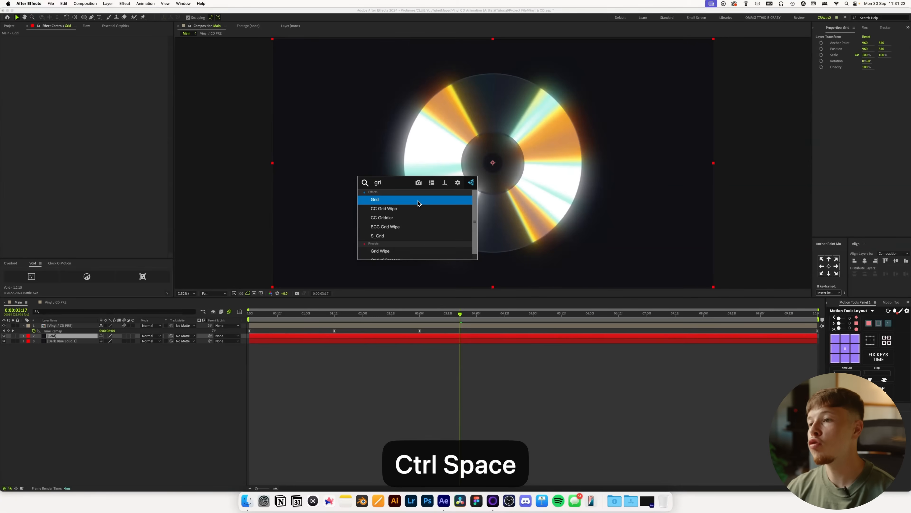
key(Return)
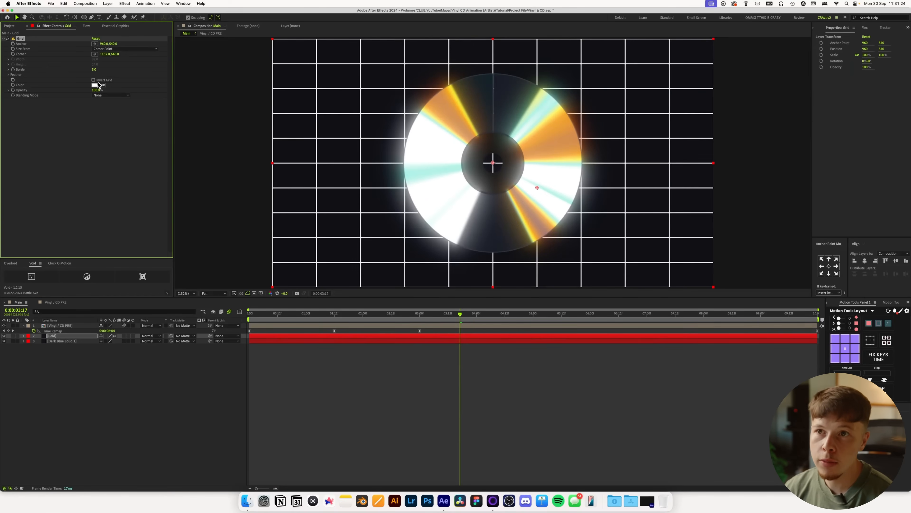
Size the grid from the Width Slider, with Border 3 and Width about 212.
click(112, 48)
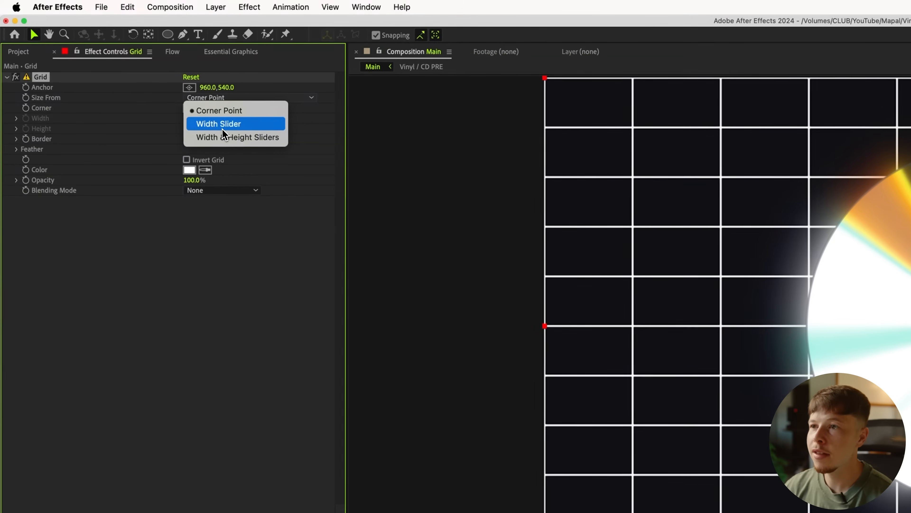
click(222, 126)
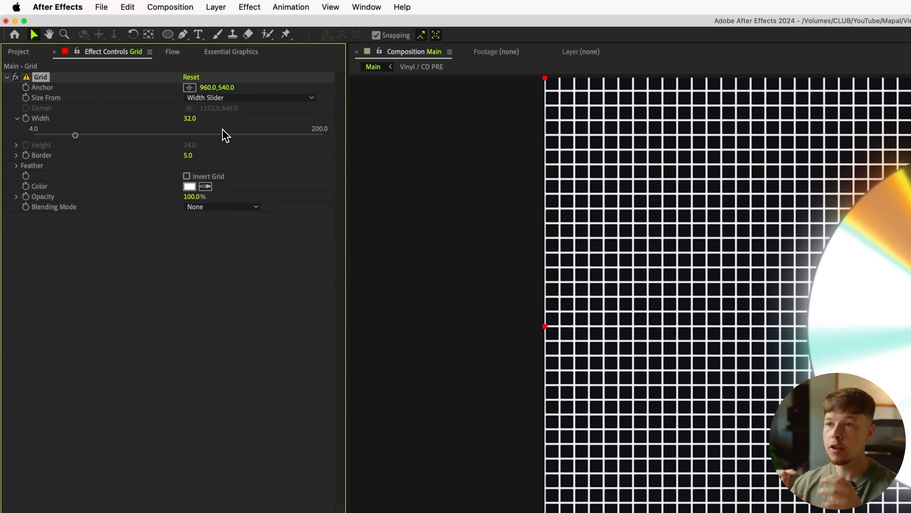
click(189, 156)
text(2)
key(Return)
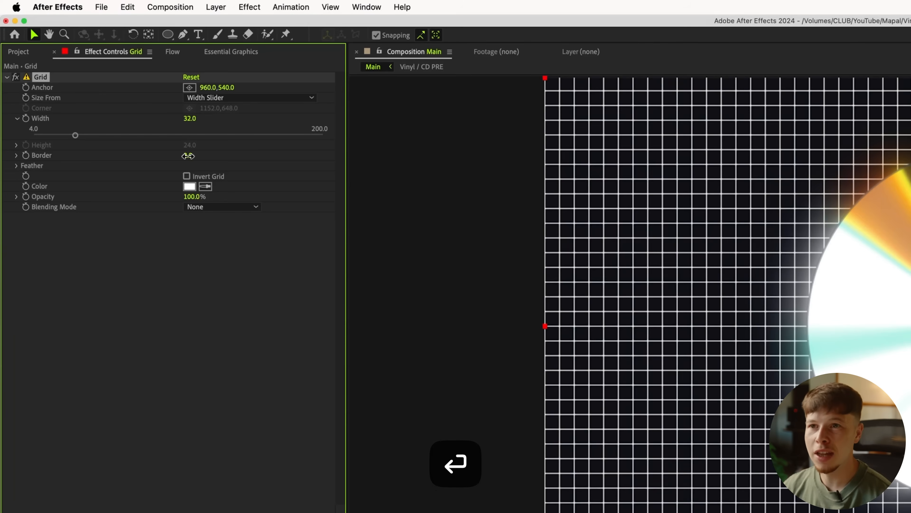
drag(188, 118, 299, 123)
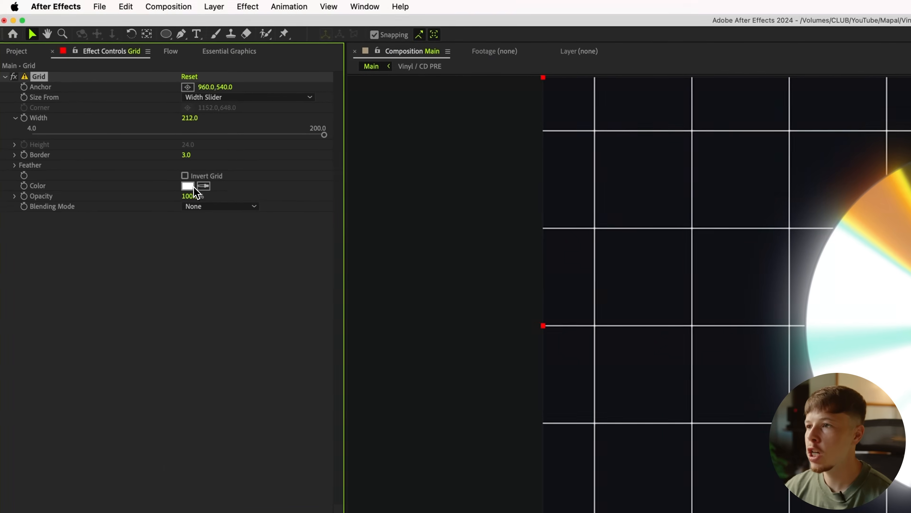
Change the grid's line colour to a dark muted red, about #633939.
click(191, 186)
drag(552, 395, 496, 425)
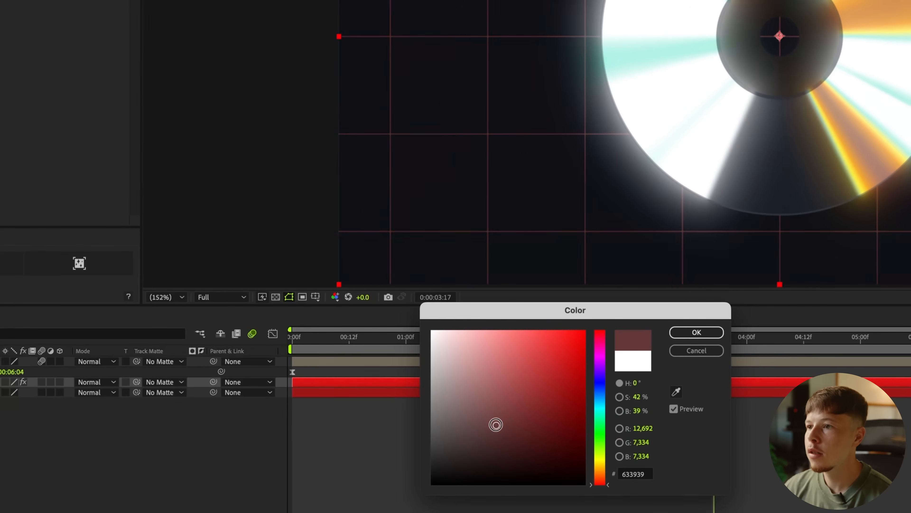
click(676, 334)
Duplicate the Grid layer and set the copy's Border to 2 and Width to about 21 for a finer grid.
key(super+d)
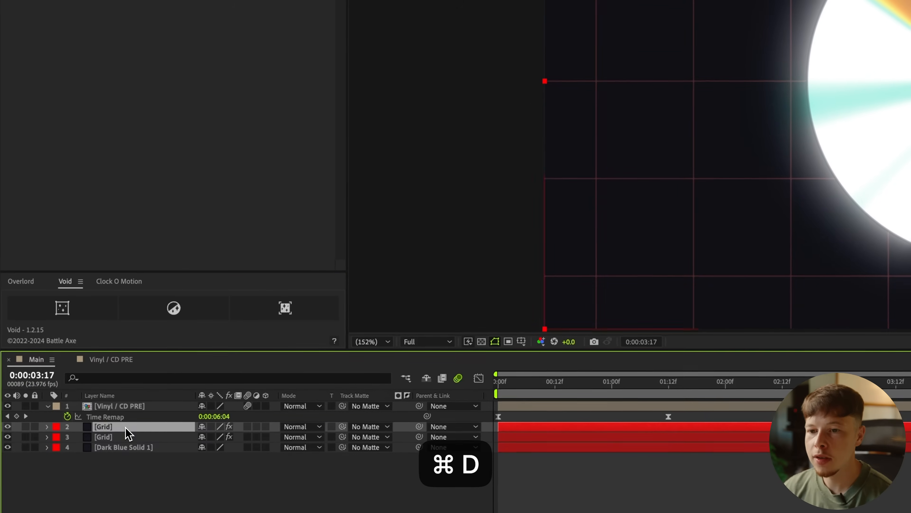
click(192, 154)
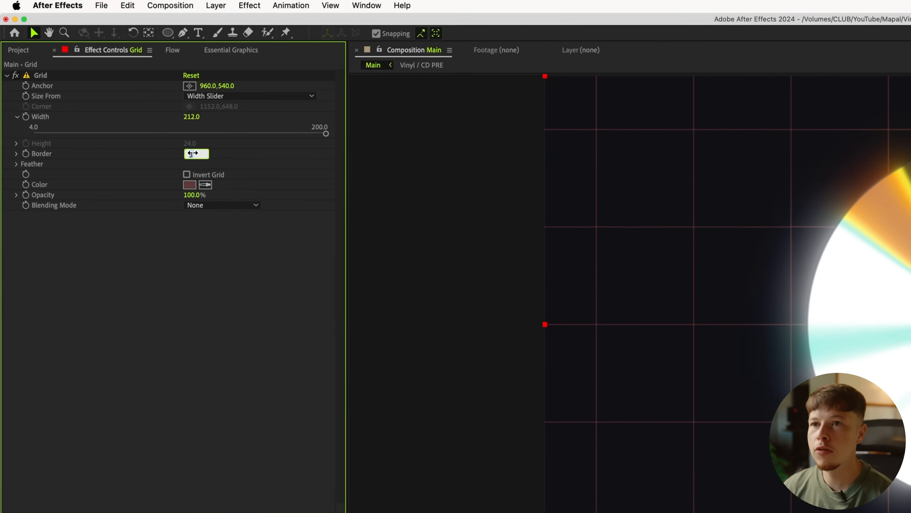
text(1)
key(Return)
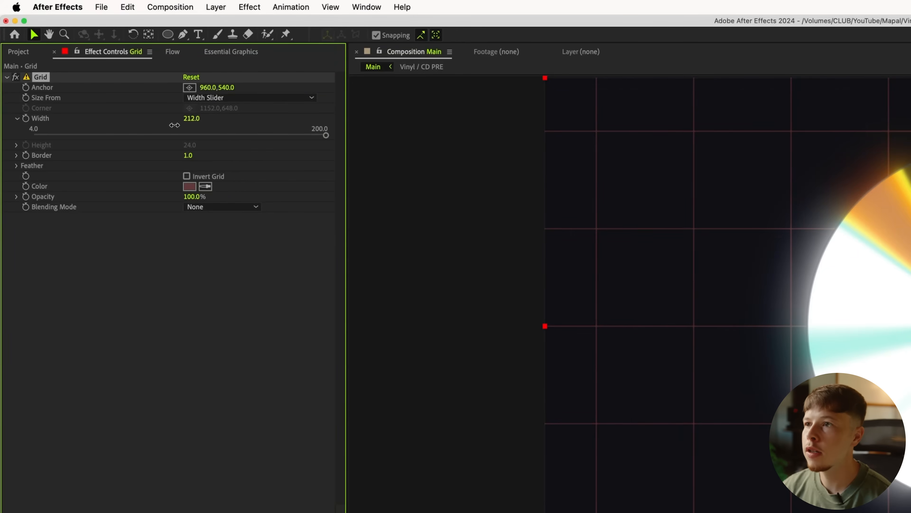
drag(119, 138, 180, 136)
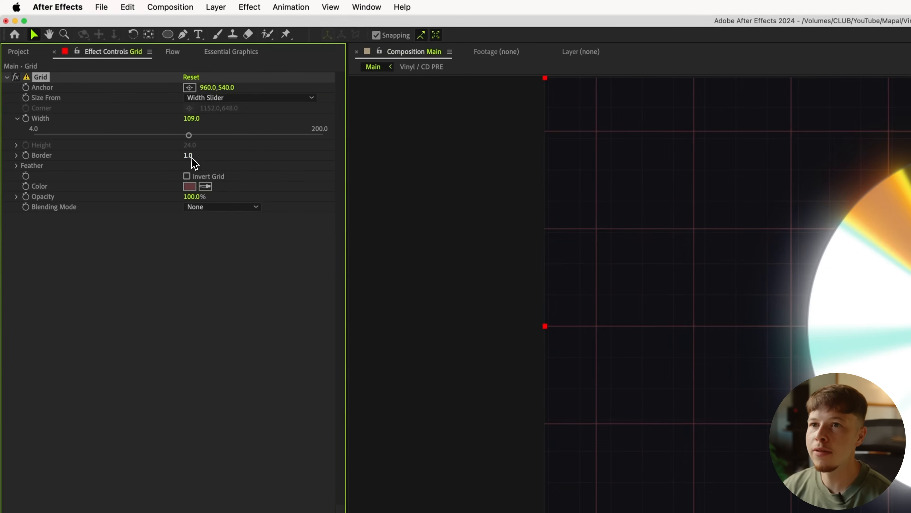
click(190, 157)
text(2)
key(Return)
drag(188, 135, 59, 136)
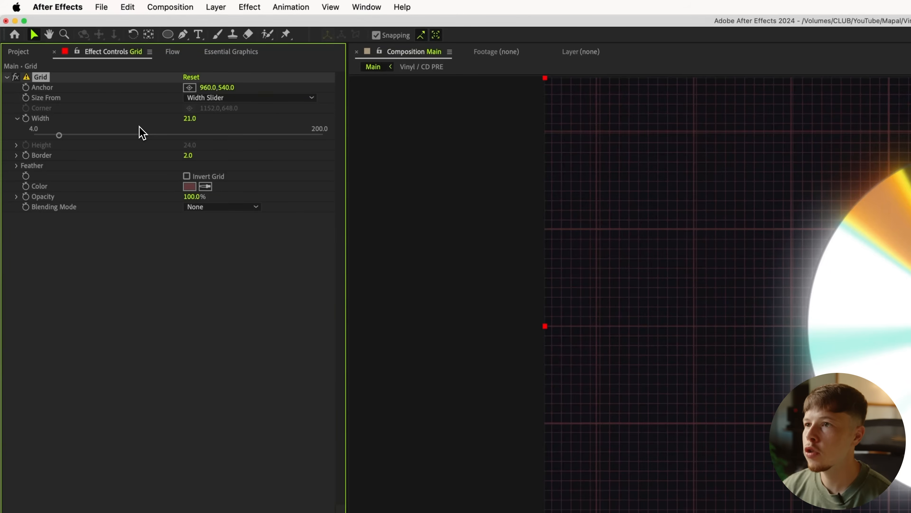
Align the two grids by setting Width to 20 on the upper Grid layer and 200 on the lower one.
scroll(640, 170, up, 1)
key(space)
drag(435, 166, 874, 472)
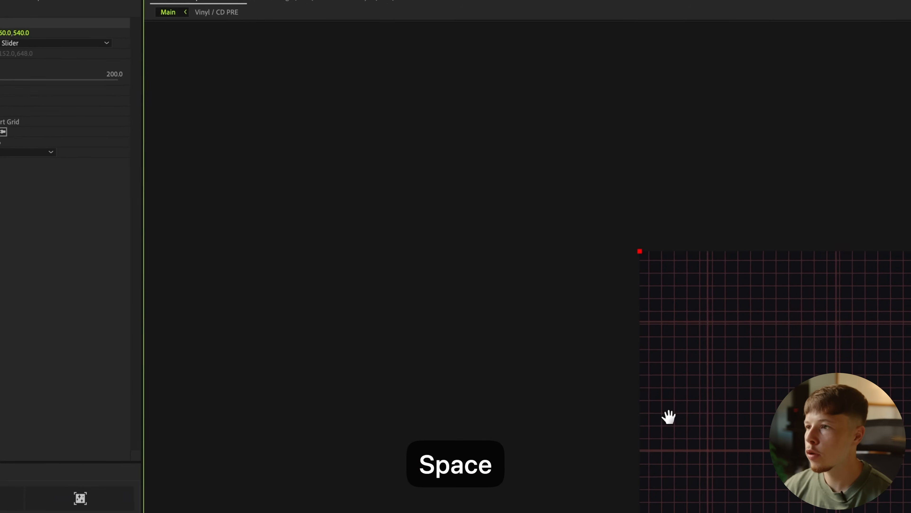
scroll(728, 327, up, 2)
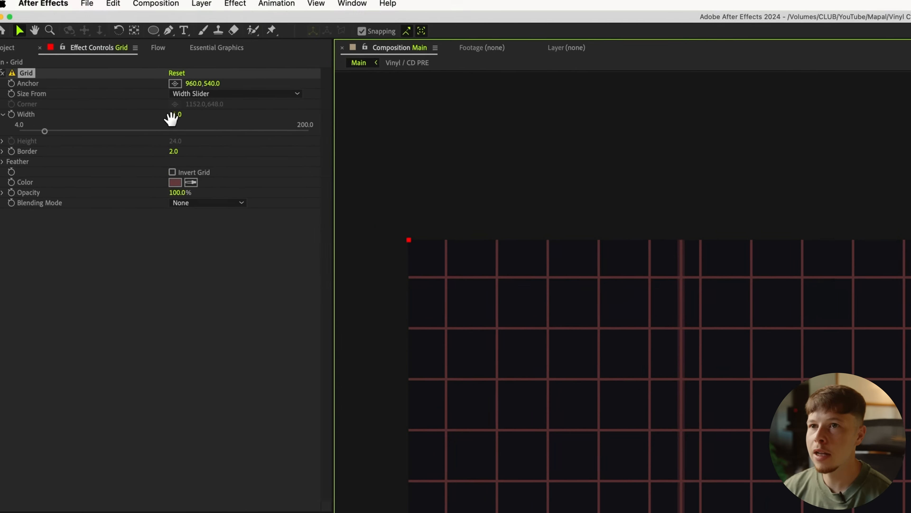
key(Return)
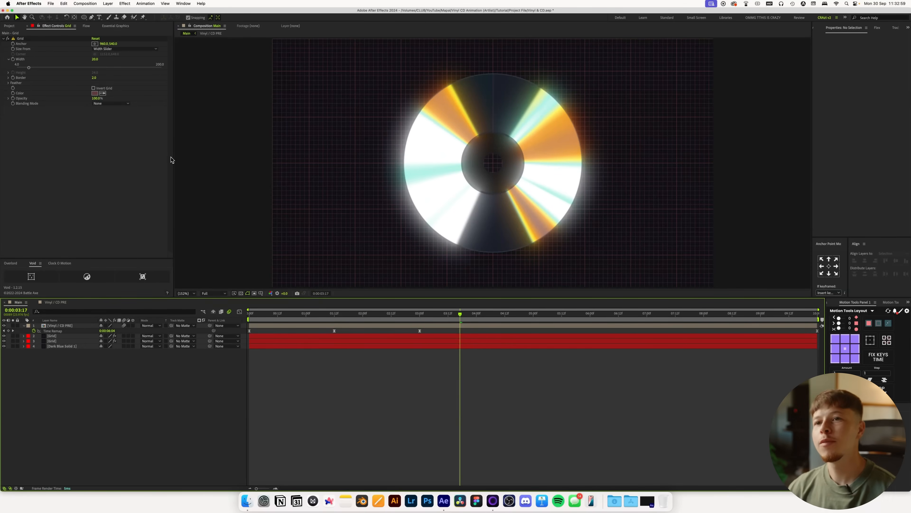
click(54, 341)
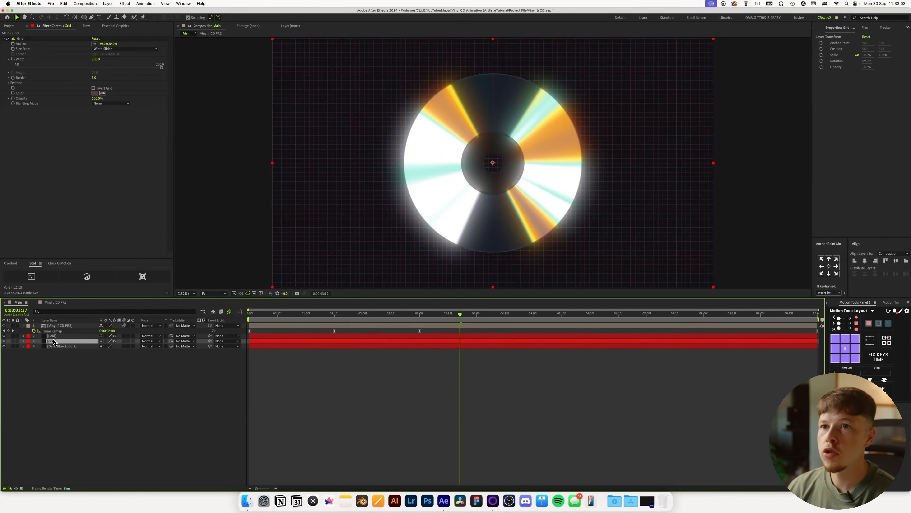
Change the upper Grid layer's line colour to a darker, less saturated red-grey.
click(53, 336)
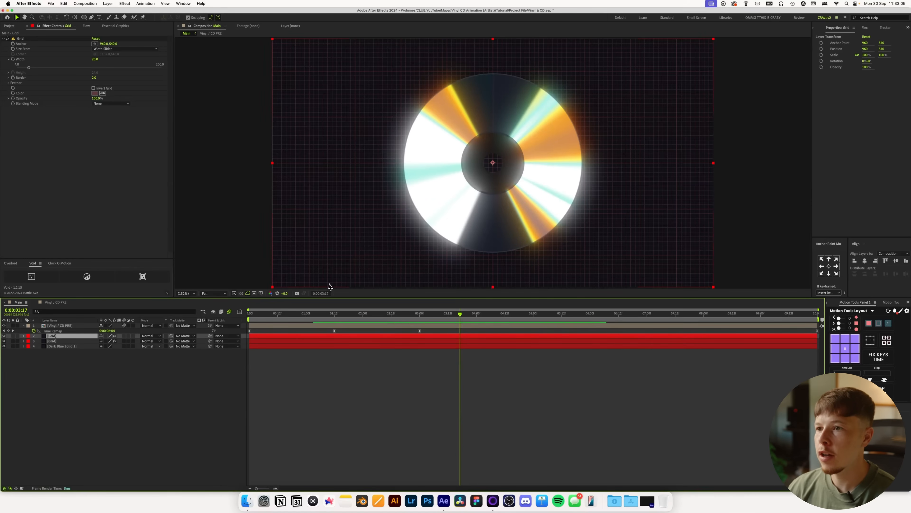
click(95, 94)
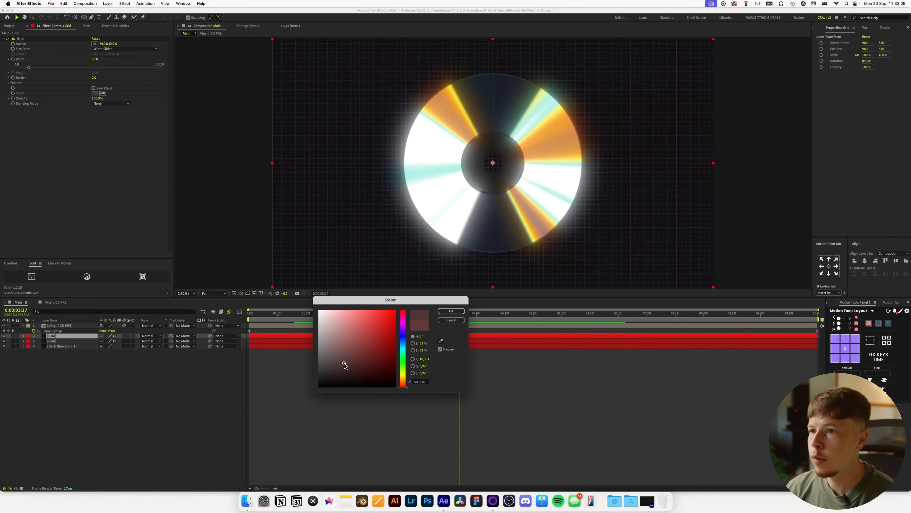
drag(338, 362, 335, 362)
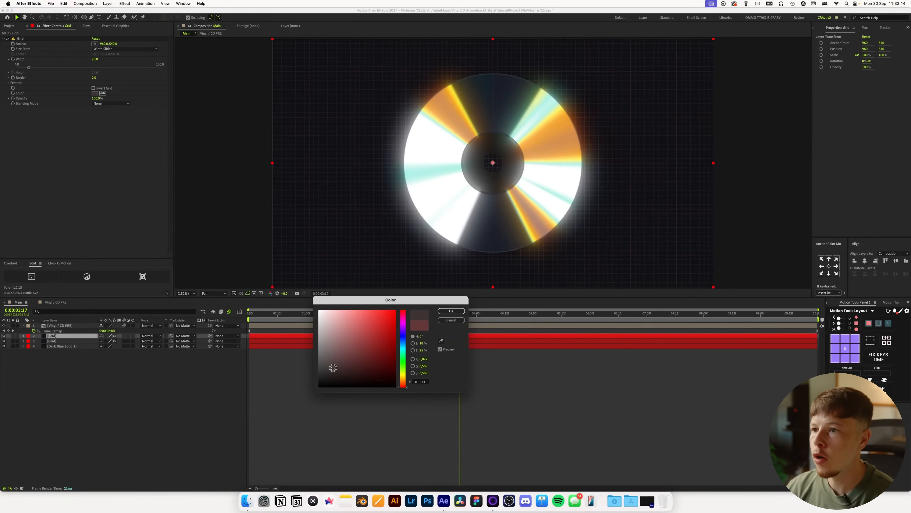
click(452, 311)
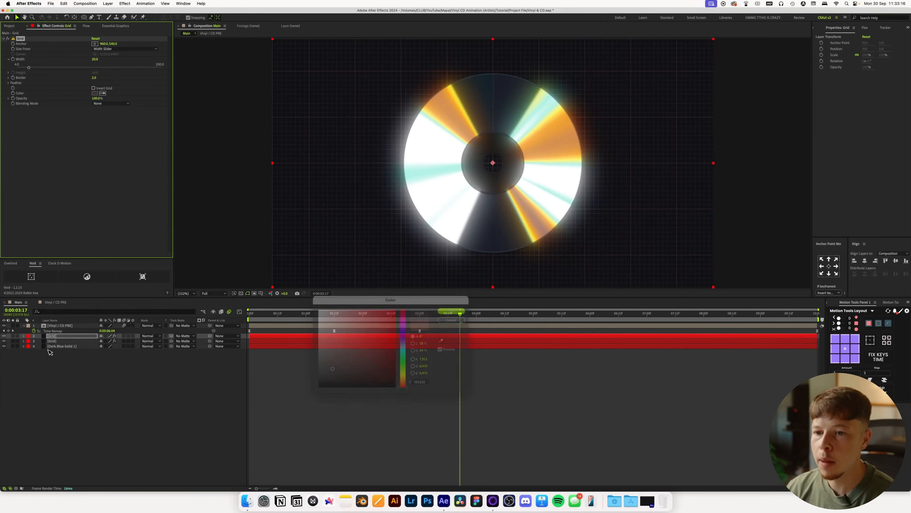
Try a halftone effect on a new adjustment layer above all other layers.
click(137, 419)
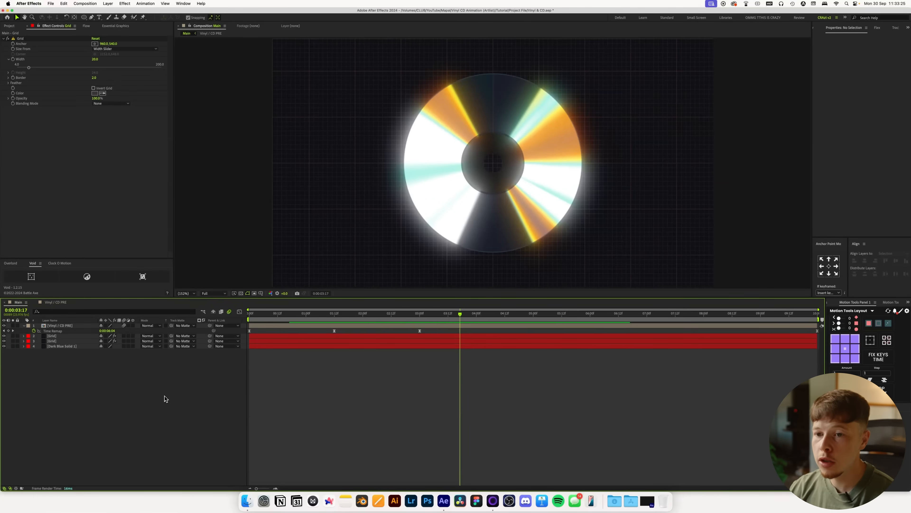
key(super+alt+y)
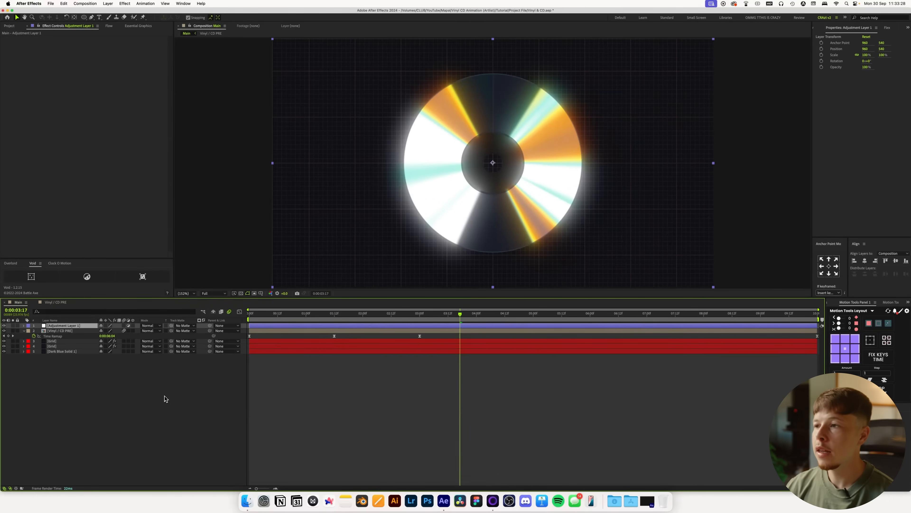
key(ctrl+space)
text(half)
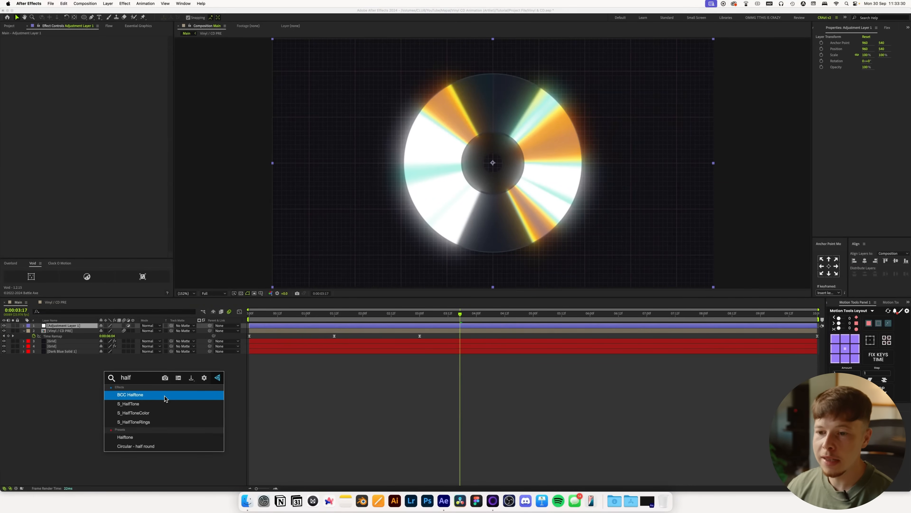
key(Return)
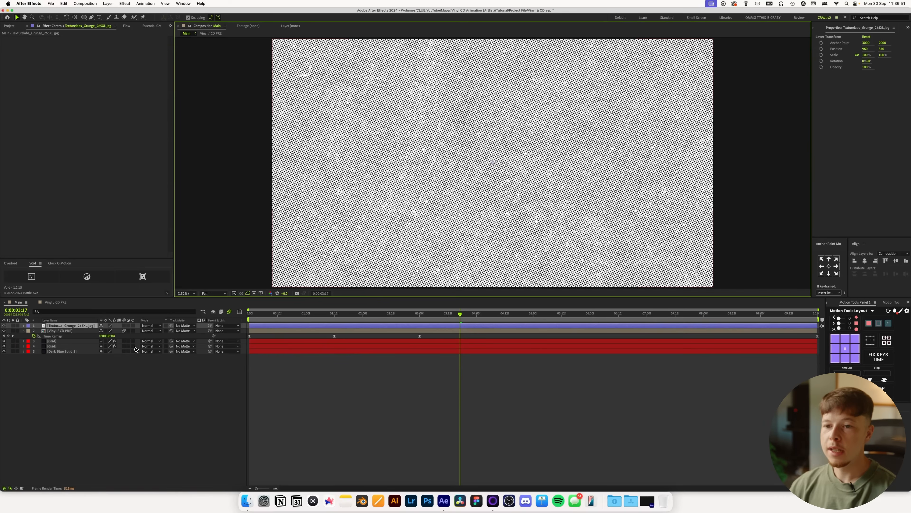
Scale the Texturelabs_Grunge_265XL.jpg layer to 72% and apply the Extract effect to it.
key(s)
drag(110, 331, 103, 333)
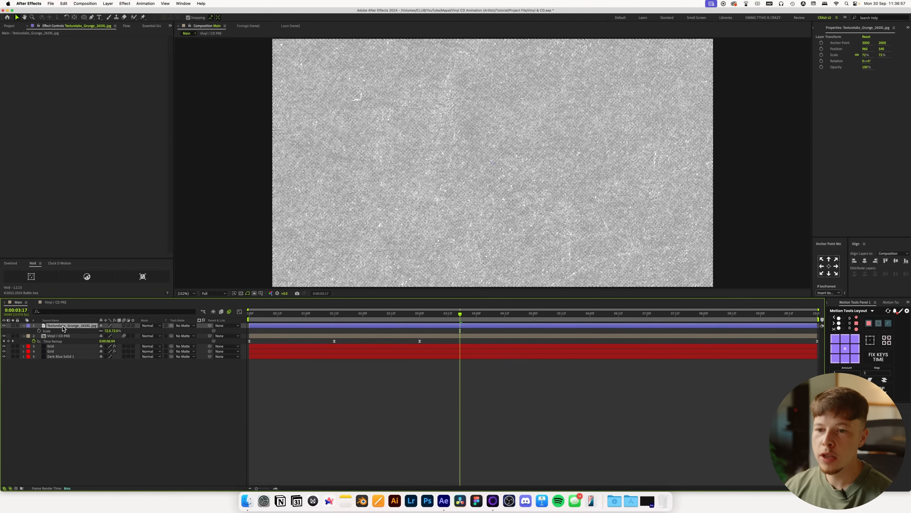
key(ctrl+space)
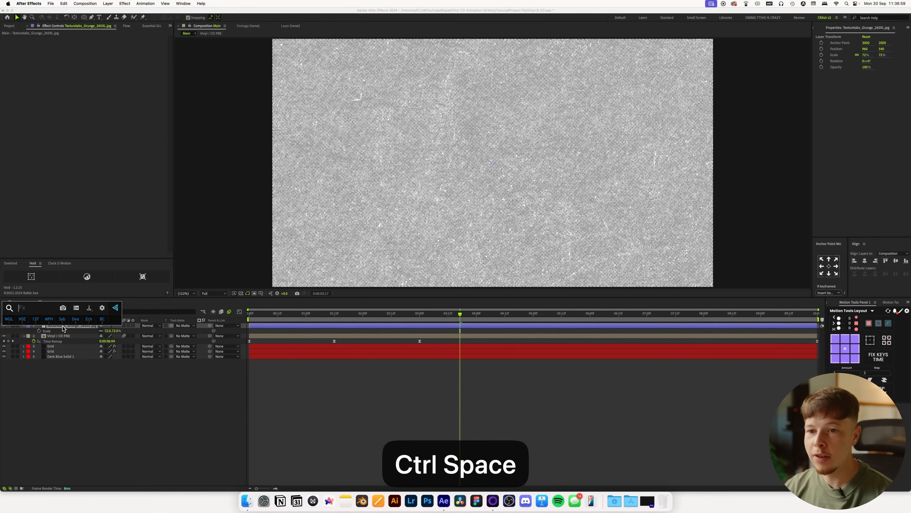
key(Return)
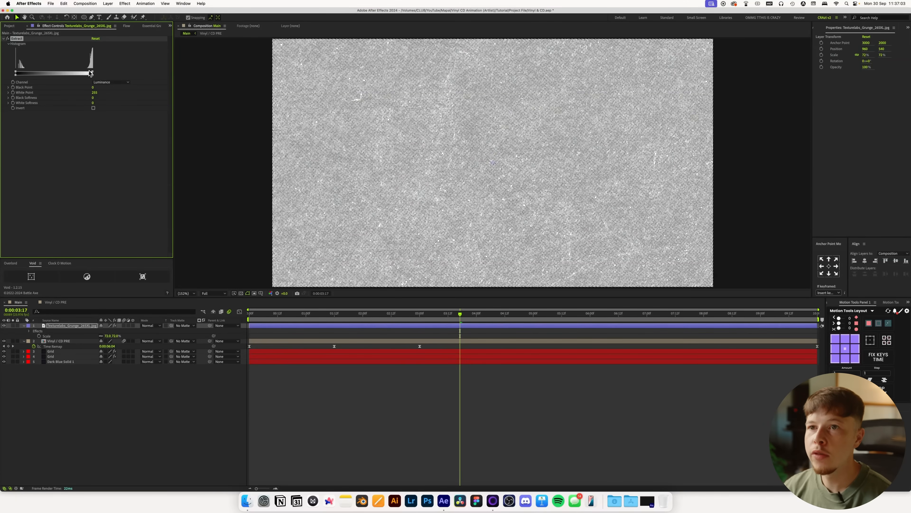
Add the Invert effect to the Texturelabs_Grunge_265XL.jpg layer.
key(ctrl+space)
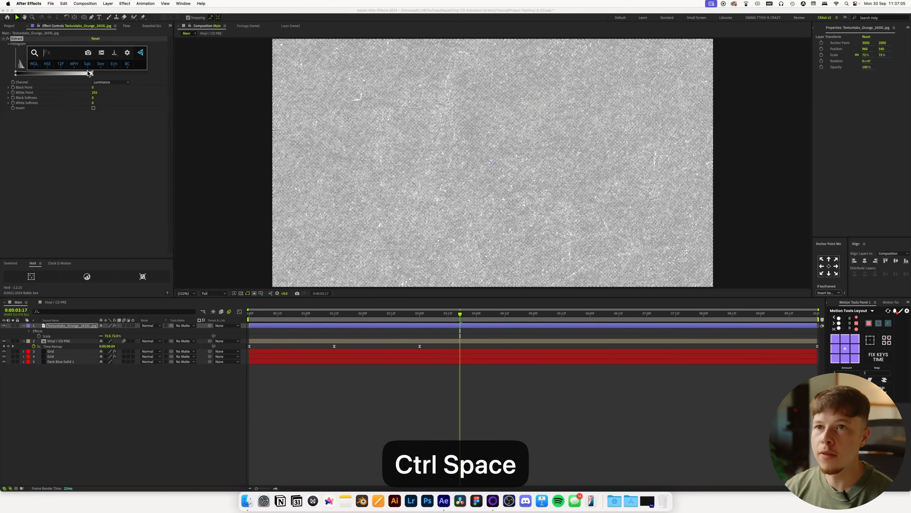
text(inv)
key(Return)
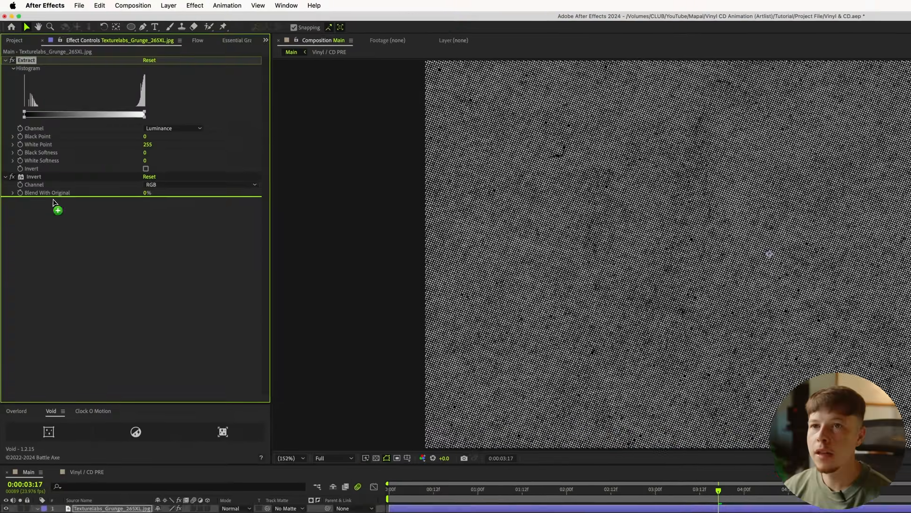
Move the Invert effect above Extract on the Texturelabs_Grunge_265XL.jpg layer and set Extract's Black Point to 100.
drag(27, 141, 21, 48)
click(35, 64)
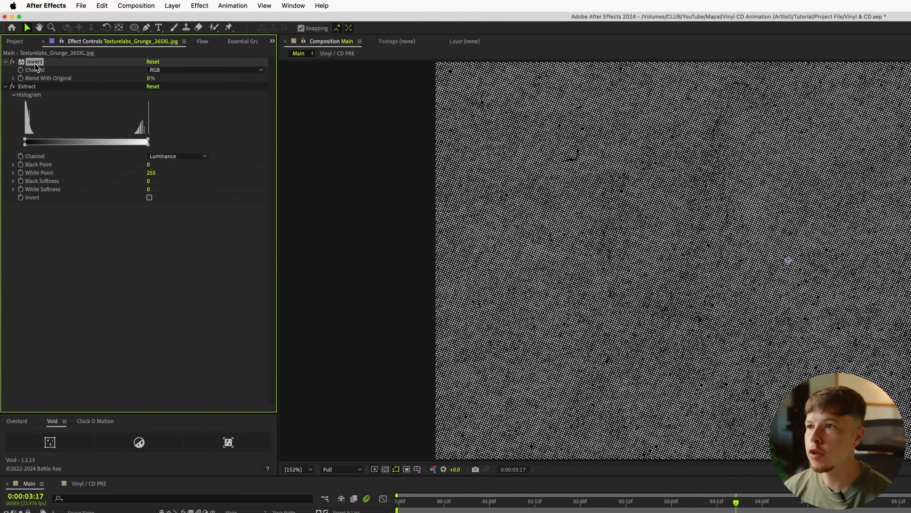
drag(25, 139, 37, 140)
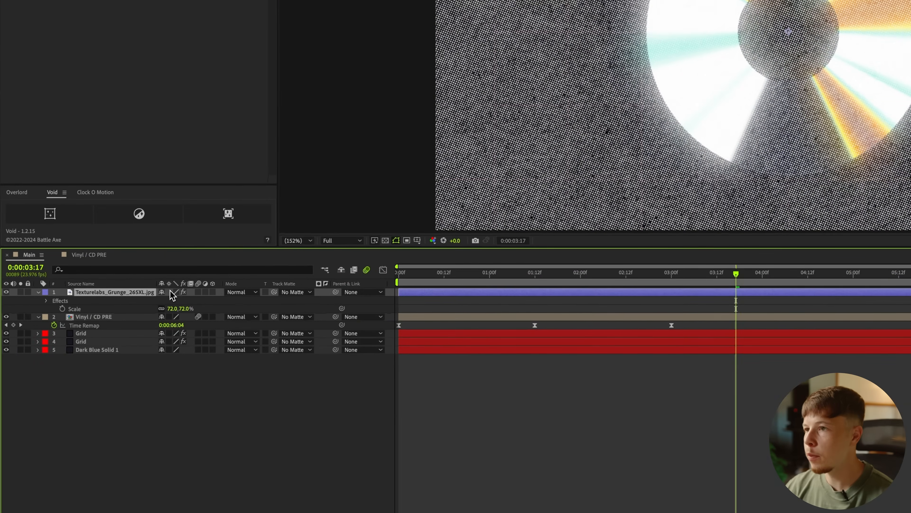
Set the Texturelabs_Grunge_265XL.jpg layer's blending mode to Overlay and its opacity to 43%.
key(shift+minus)
key(shift+minus)
key(shift+minus)
key(shift+minus)
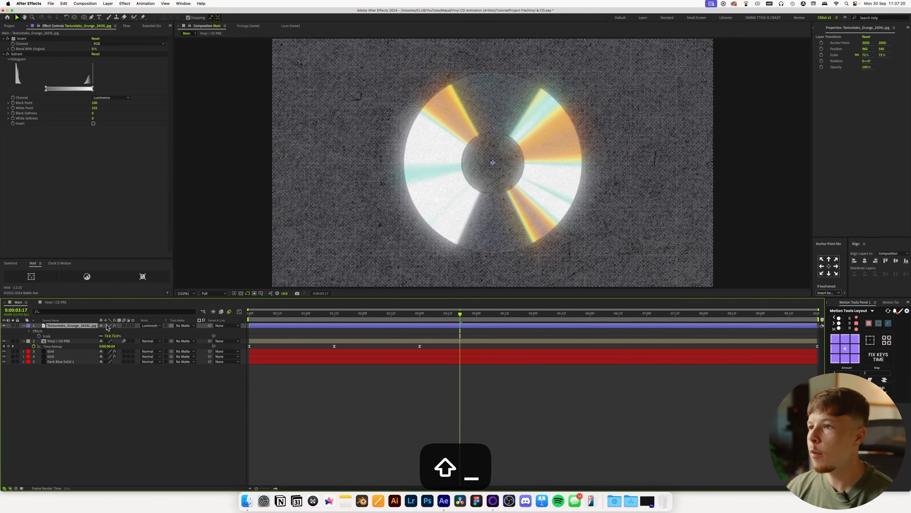
key(shift+minus)
key(shift+minus)
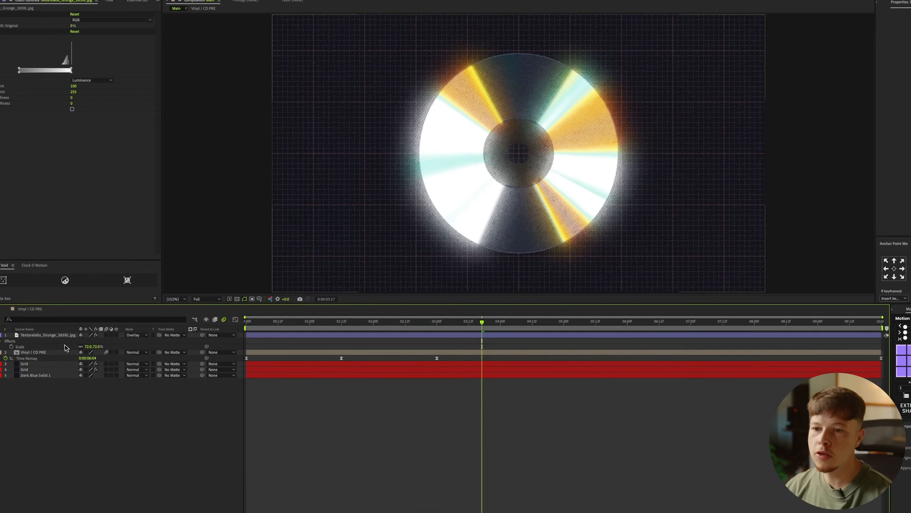
click(85, 331)
key(t)
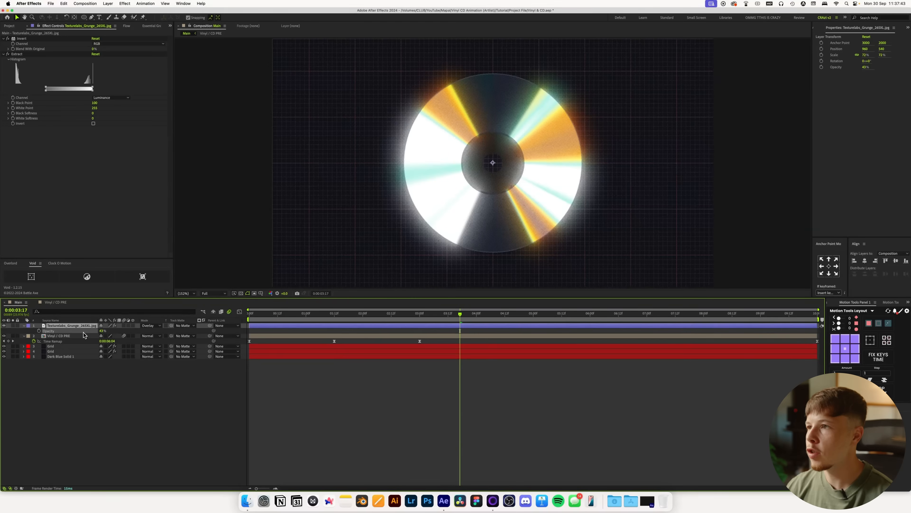
click(518, 405)
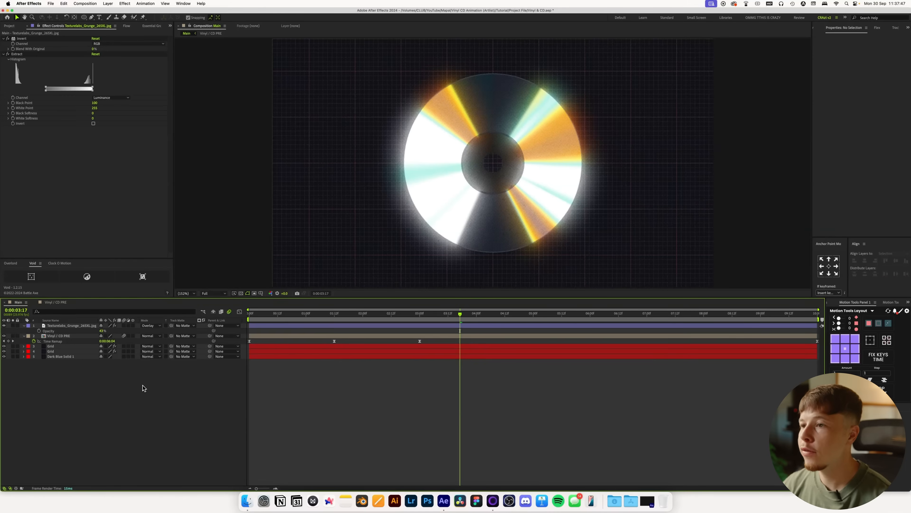
Parent both Grid layers and Dark Blue Solid 1 to a new Void layer and show its Position and Rotation properties.
drag(52, 363, 52, 346)
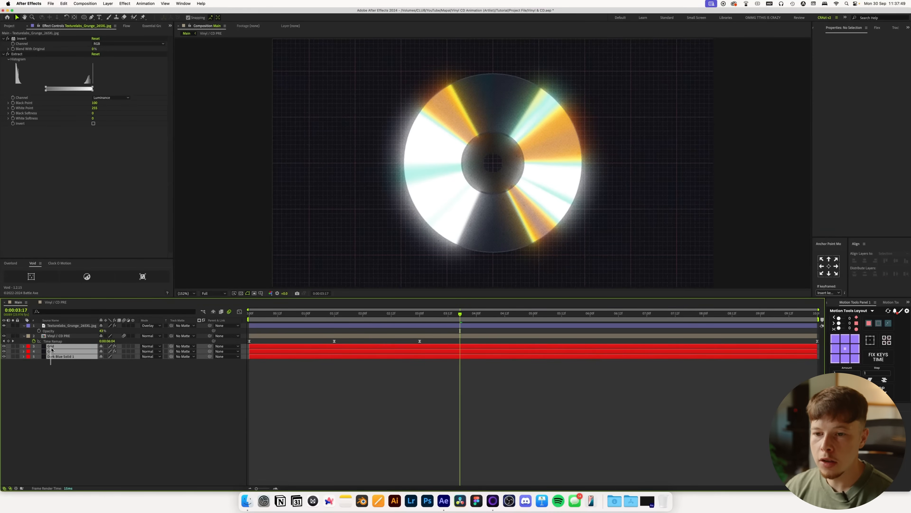
click(31, 277)
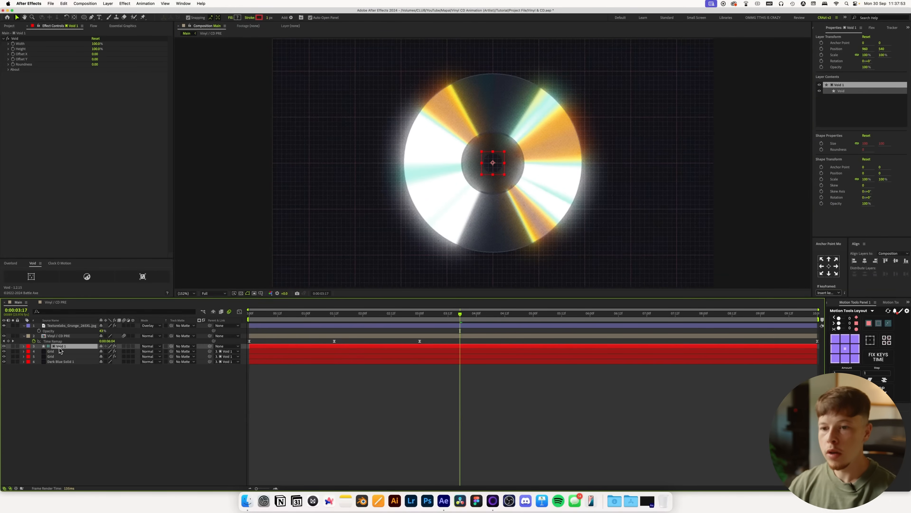
key(p)
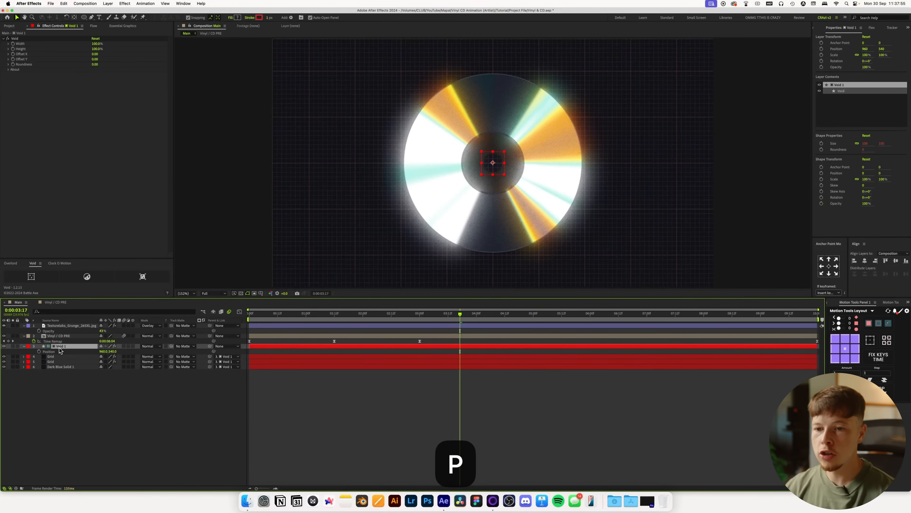
key(shift+r)
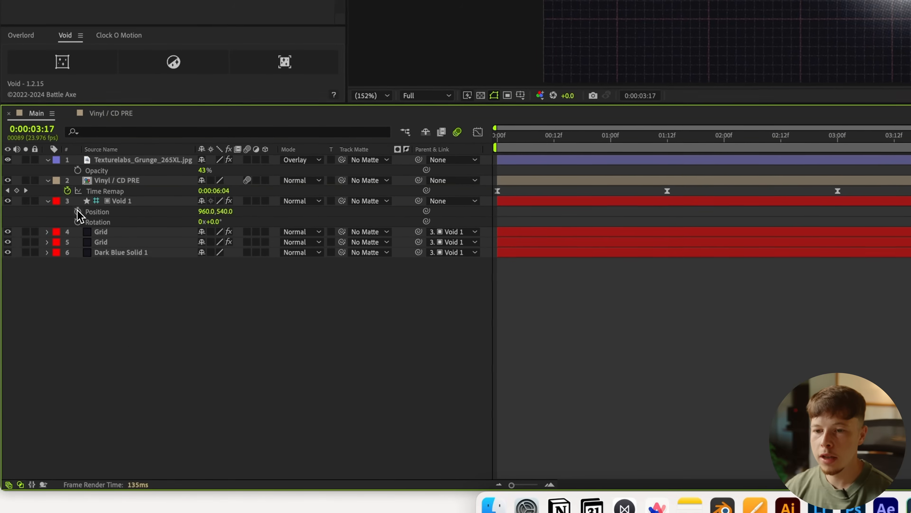
Add an expression to the Void layer's Position with the lines posterizeTime(6) and wiggle(15,3).
alt+click(39, 351)
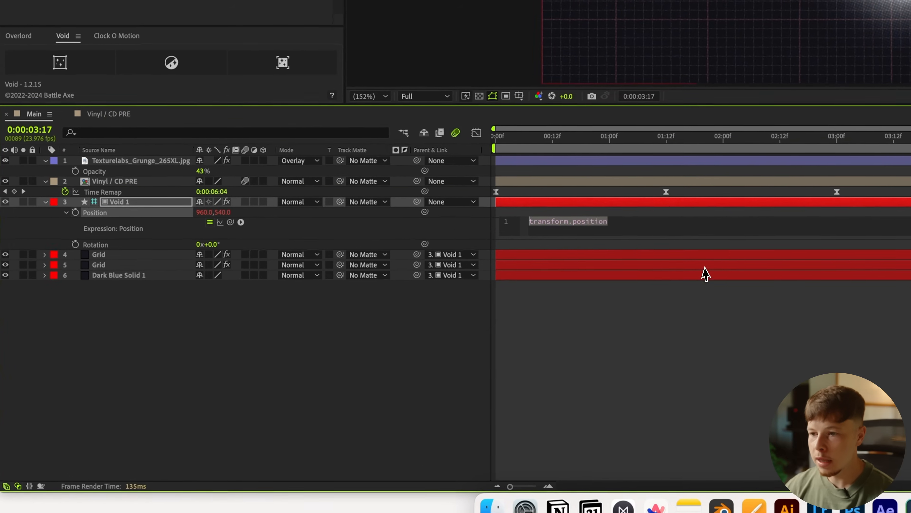
text(posdt)
key(BackSpace)
key(BackSpace)
text(terizeTime())
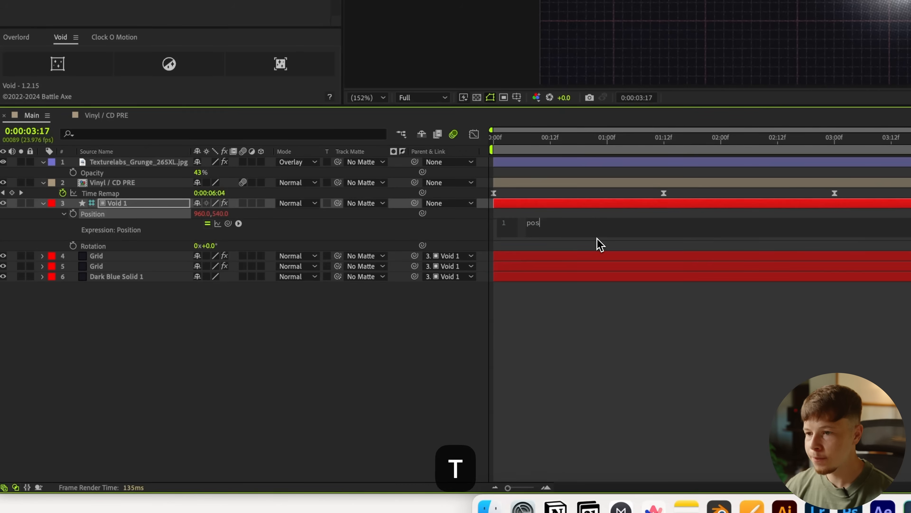
key(Return)
text(6)
key(Right)
key(Return)
text(wo)
key(BackSpace)
text(ig)
key(Return)
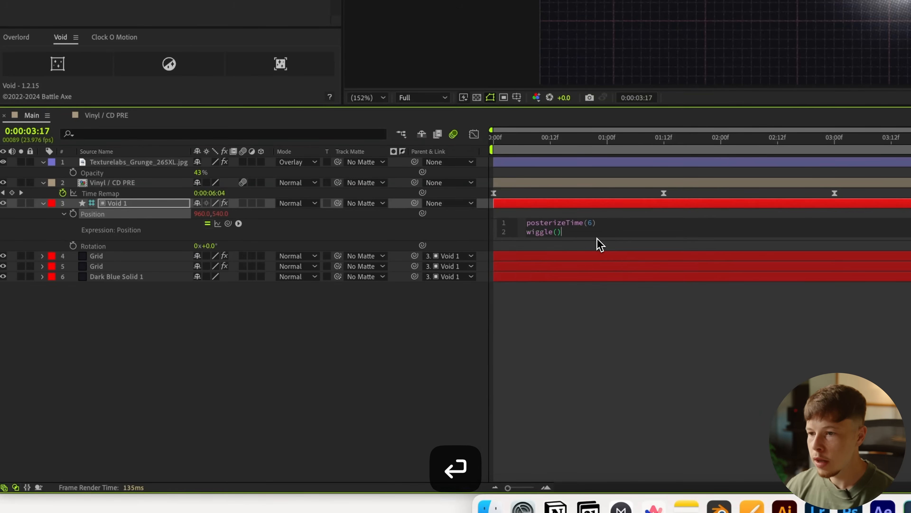
text(15,3)
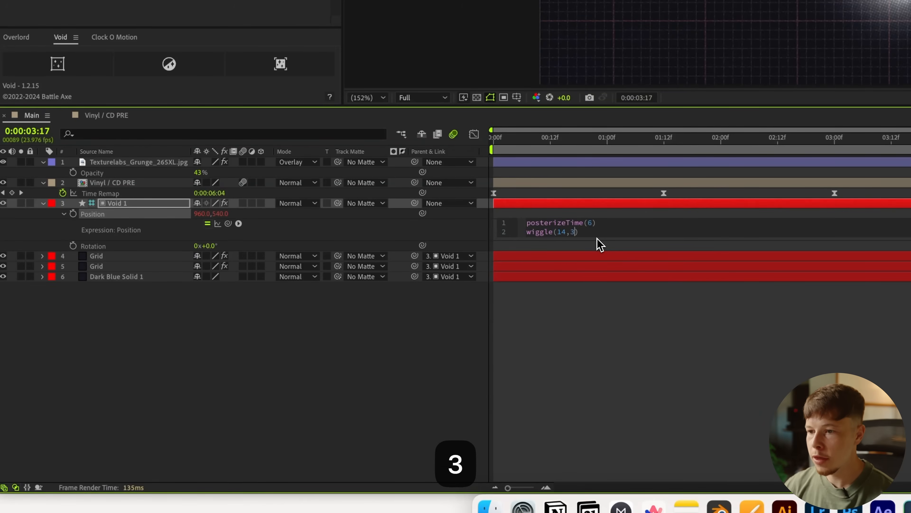
click(661, 196)
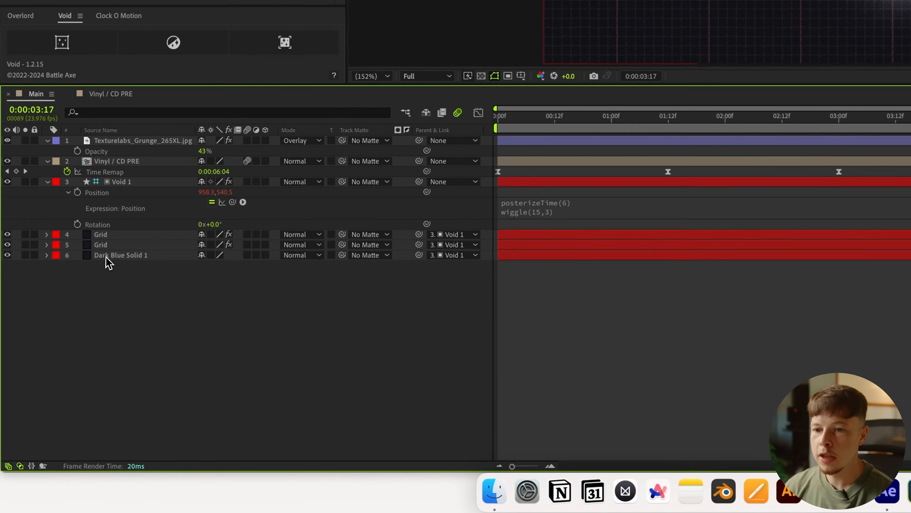
Scale the Dark Blue Solid 1 layer to 105%.
click(117, 277)
key(s)
drag(221, 266, 225, 267)
click(118, 276)
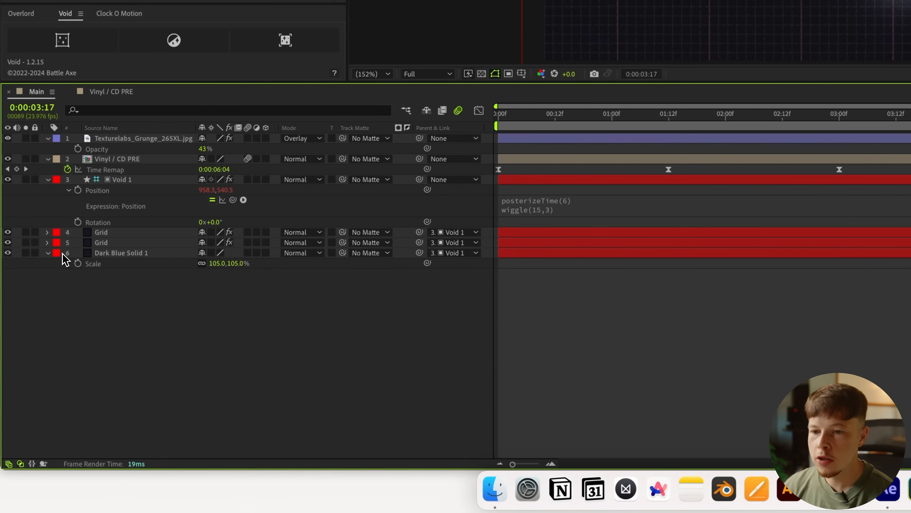
Add an expression to the Void layer's Rotation with the lines posterizeTime(3) and wiggle(1,5).
alt+click(79, 223)
text(post)
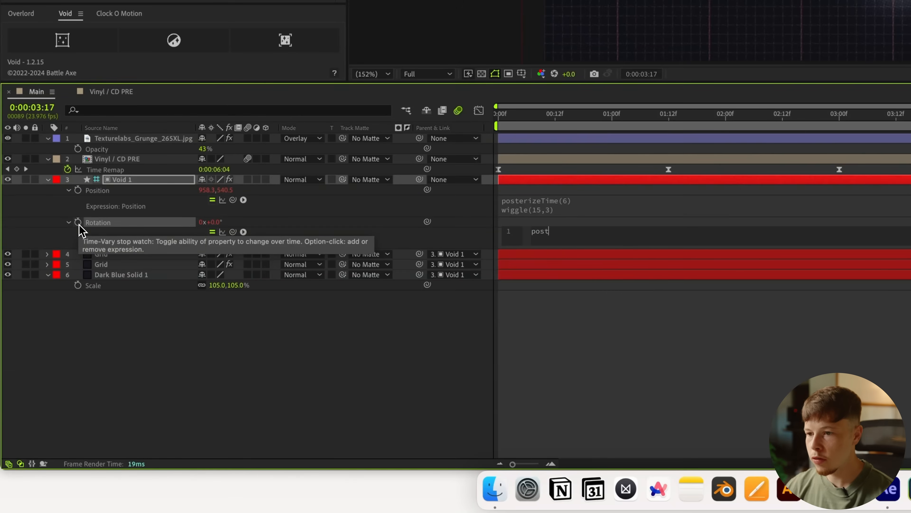
key(Return)
text(3)
key(Return)
text(wo)
key(BackSpace)
key(Return)
text(1,5)
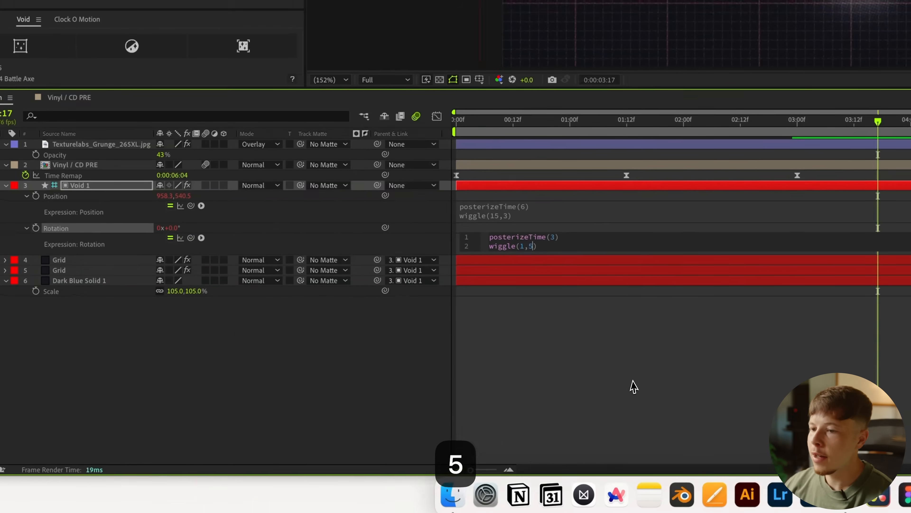
click(631, 380)
Check the background's rotation at an earlier frame and change the Void layer's Rotation wiggle to wiggle(5,2).
drag(531, 118, 447, 132)
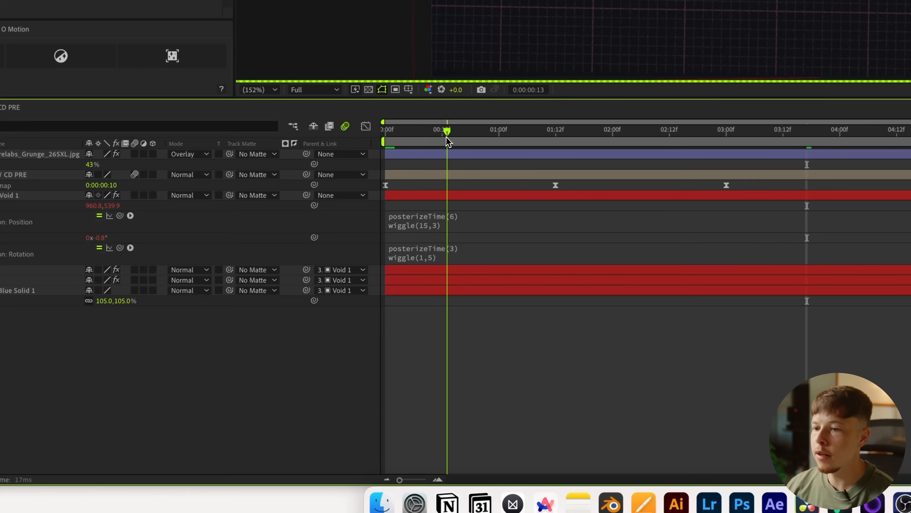
click(444, 256)
click(466, 255)
key(BackSpace)
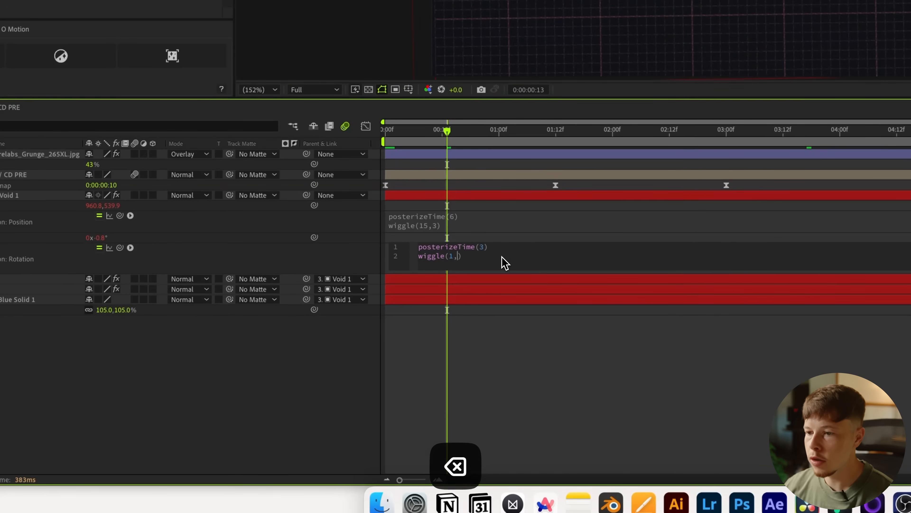
text(2)
key(Left)
key(Left)
key(BackSpace)
text(5)
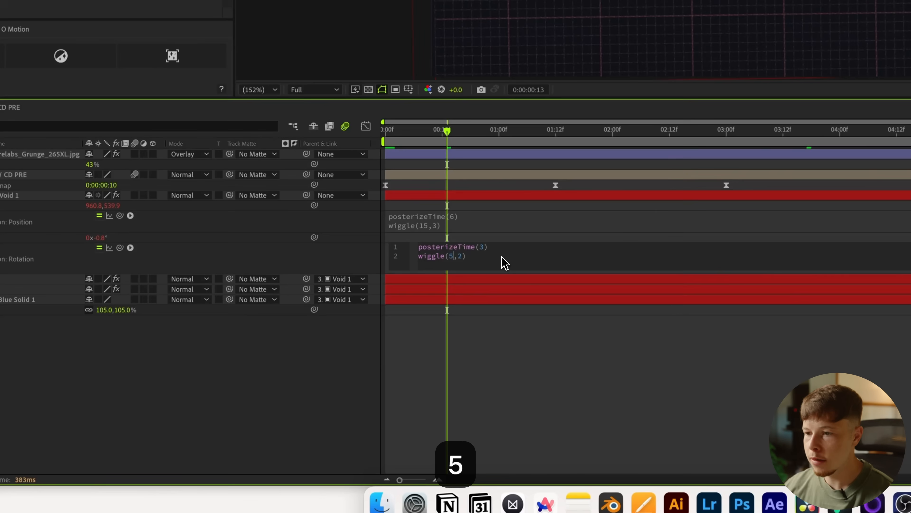
click(500, 337)
Preview the animation from the start of the composition to check the wiggling background.
drag(427, 133, 298, 141)
key(space)
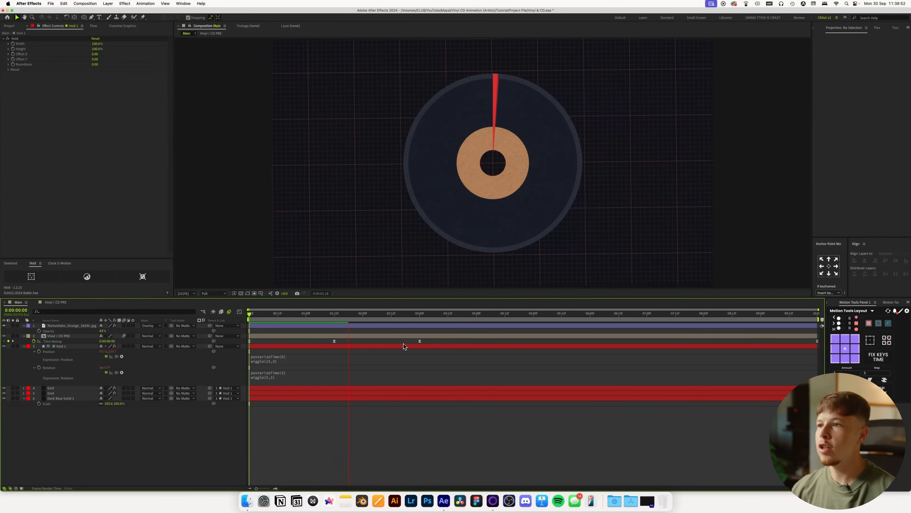
key(space)
key(space)
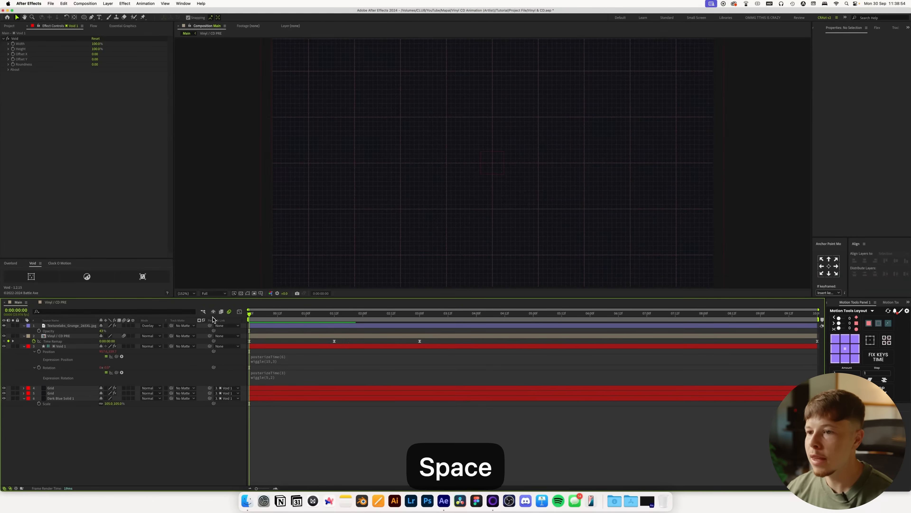
key(space)
Collapse the open layer properties, make the Vinyl / CD PRE layer 3D and show its rotation properties.
key(u)
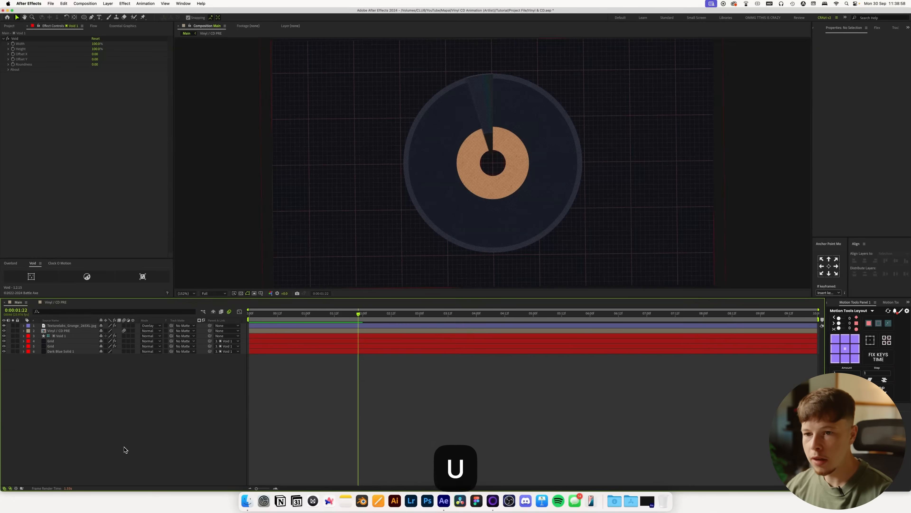
click(63, 331)
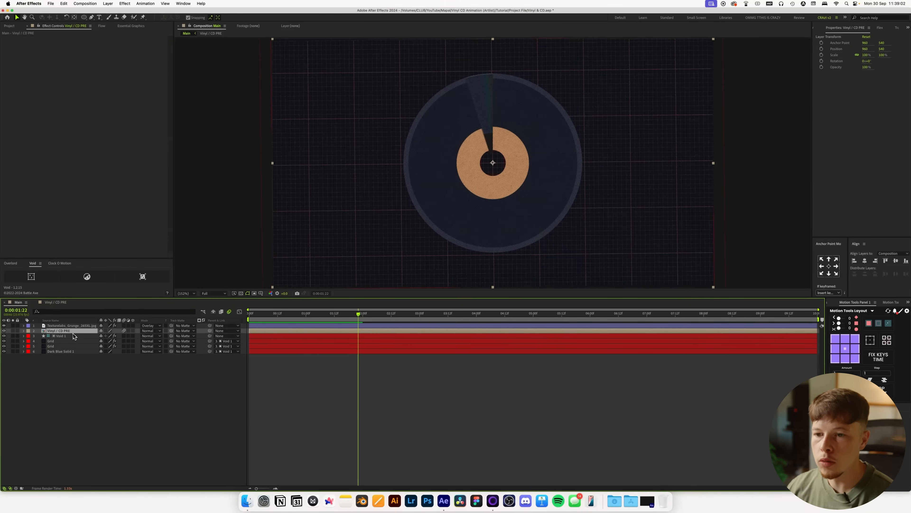
click(132, 331)
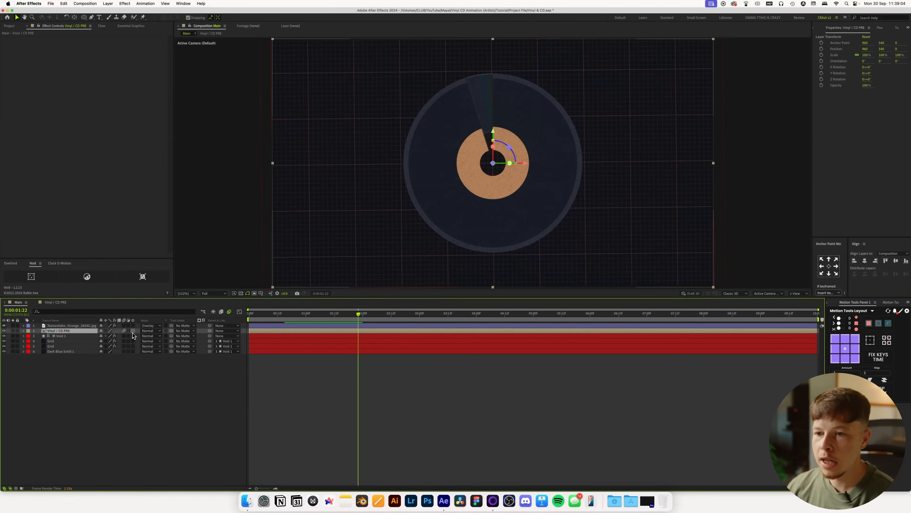
key(r)
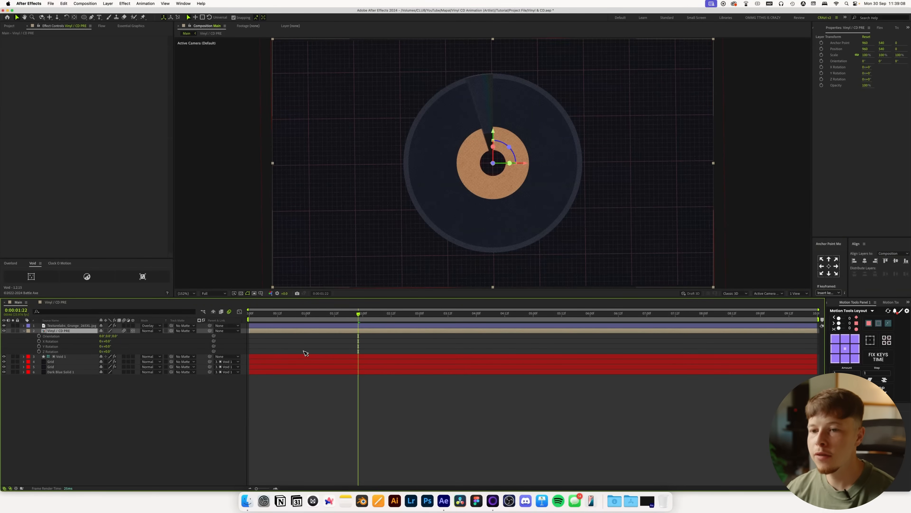
Add X, Y and Z Rotation keyframes to the Vinyl / CD PRE layer at 0:00:03:00, aligned with its Time Remap keyframe.
mouse_move(358, 316)
mouse_down()
mouse_move(436, 319)
mouse_move(371, 317)
mouse_up()
key(u)
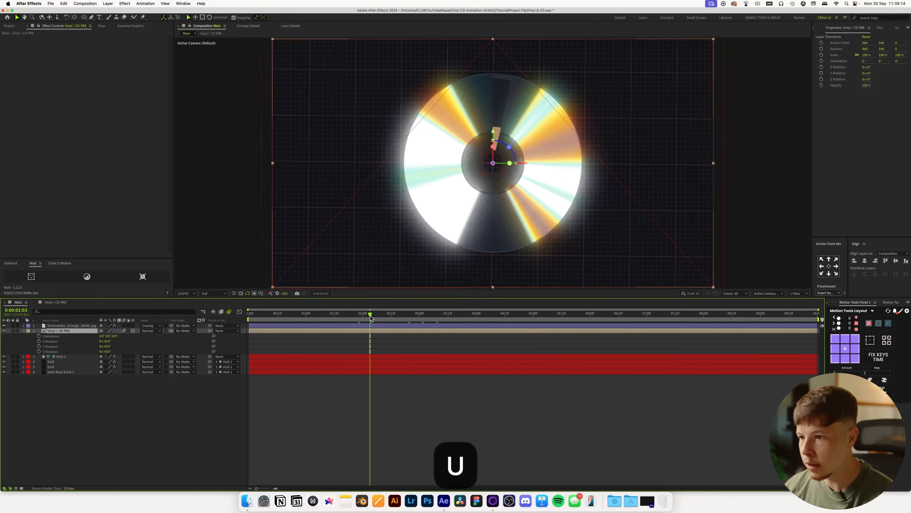
key(u)
drag(369, 320, 420, 322)
key(shift+r)
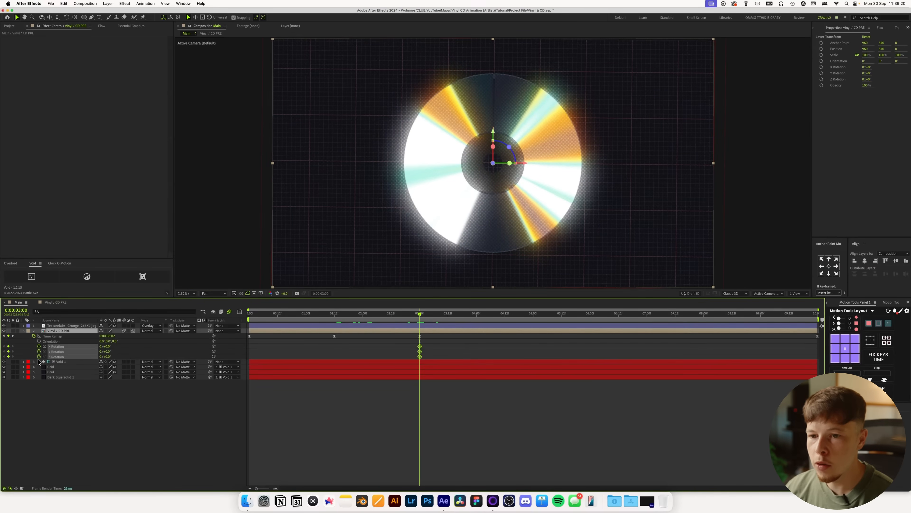
Tilt the Vinyl / CD PRE layer at 0:00:01:12 with X Rotation -51° and Y Rotation 18°.
drag(371, 323, 333, 320)
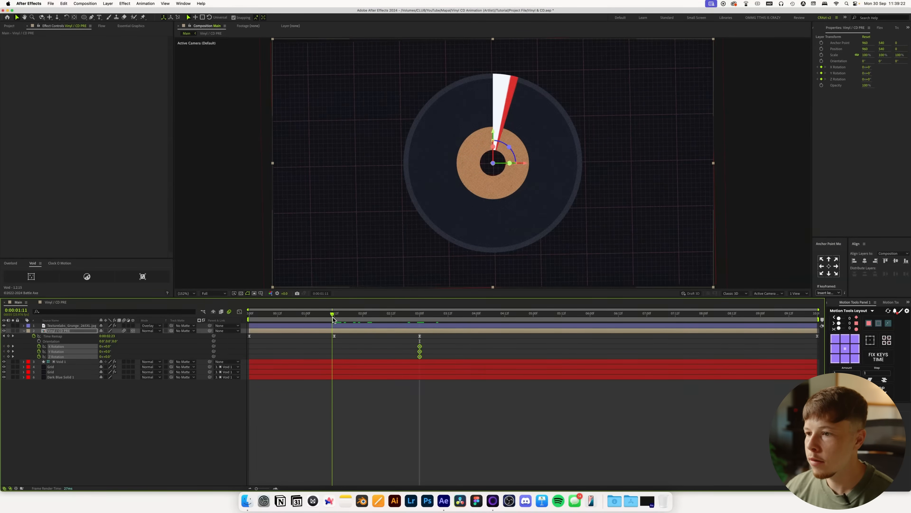
click(141, 432)
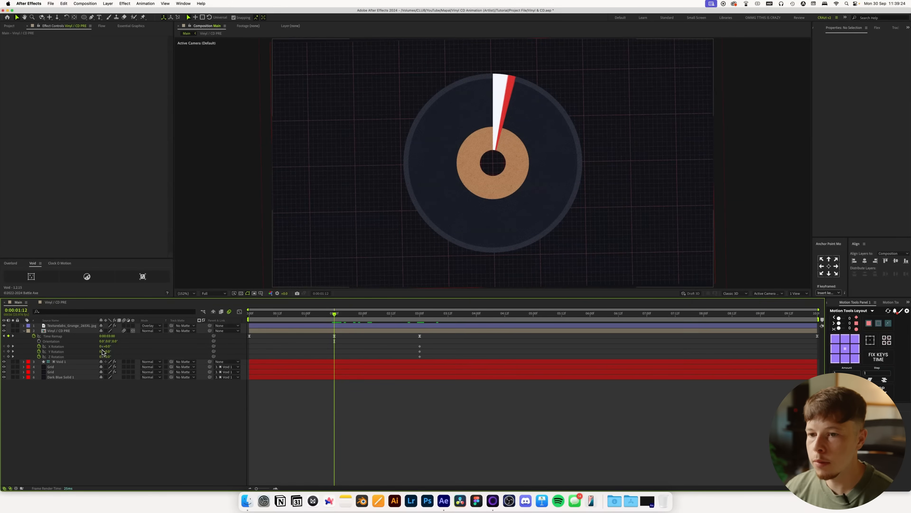
drag(108, 353, 101, 352)
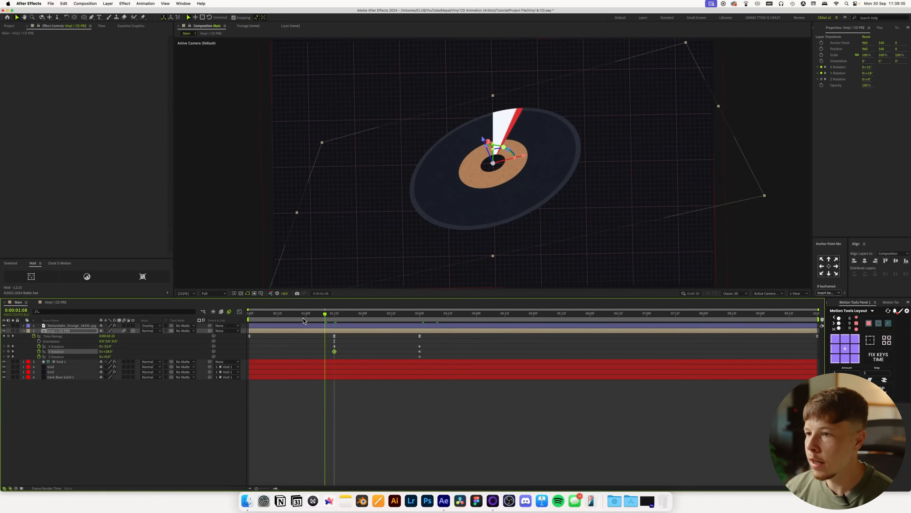
Keyframe the Vinyl / CD PRE layer's rotation at X -75°, Y -3° and Z 125°, and move those keyframes to the composition's start.
drag(303, 321, 259, 323)
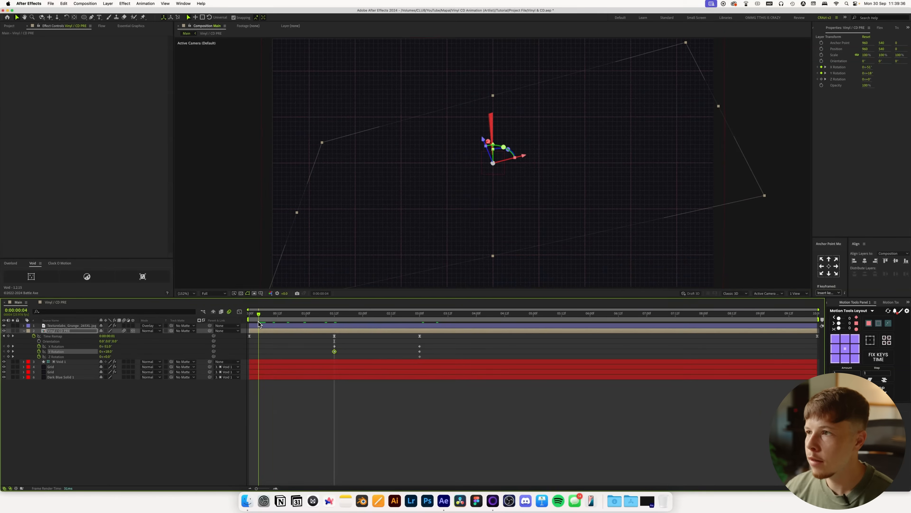
drag(117, 357, 124, 354)
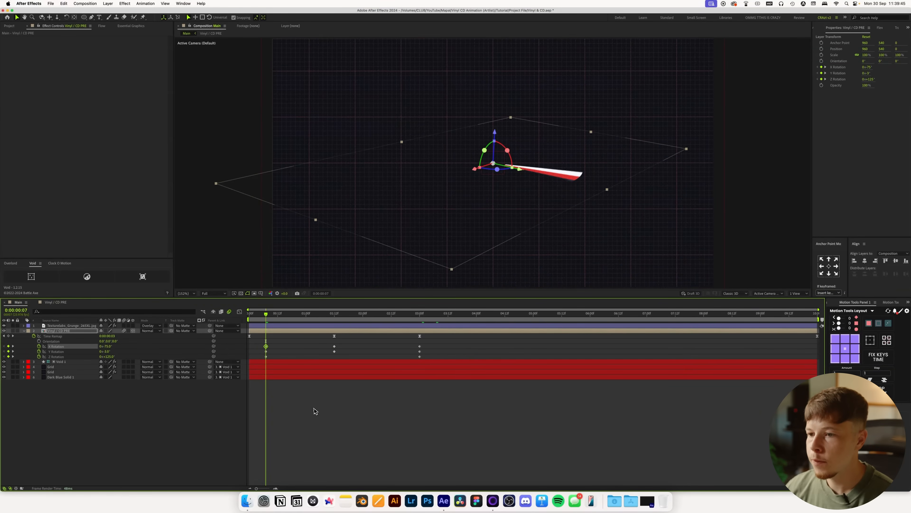
drag(276, 339, 250, 352)
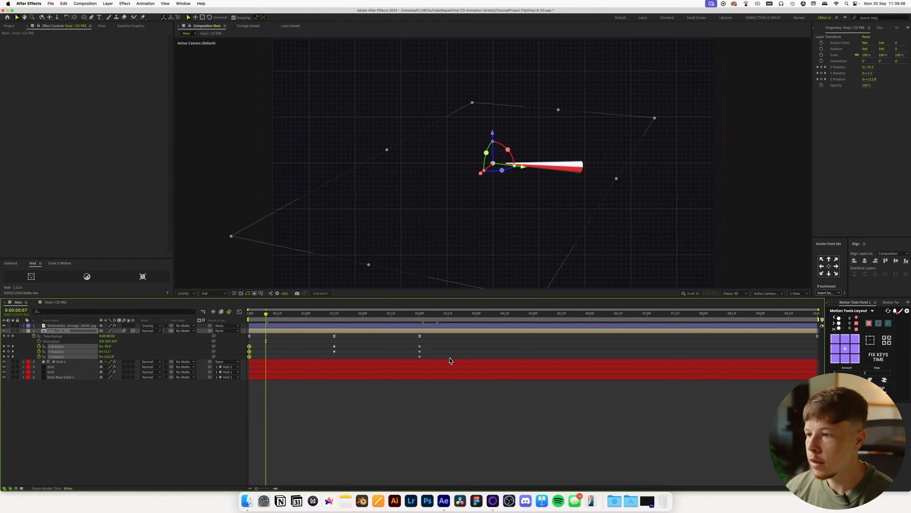
Apply the Flow easing curve 0.88, 0.14, 0.12, 0.86 to all rotation keyframes of the Vinyl / CD PRE layer and preview the animation.
drag(441, 357, 331, 350)
drag(239, 347, 240, 348)
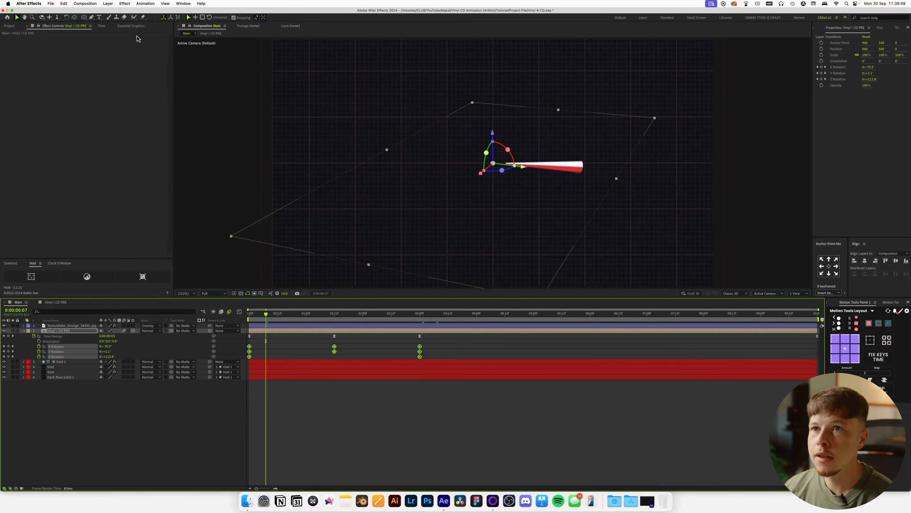
click(101, 26)
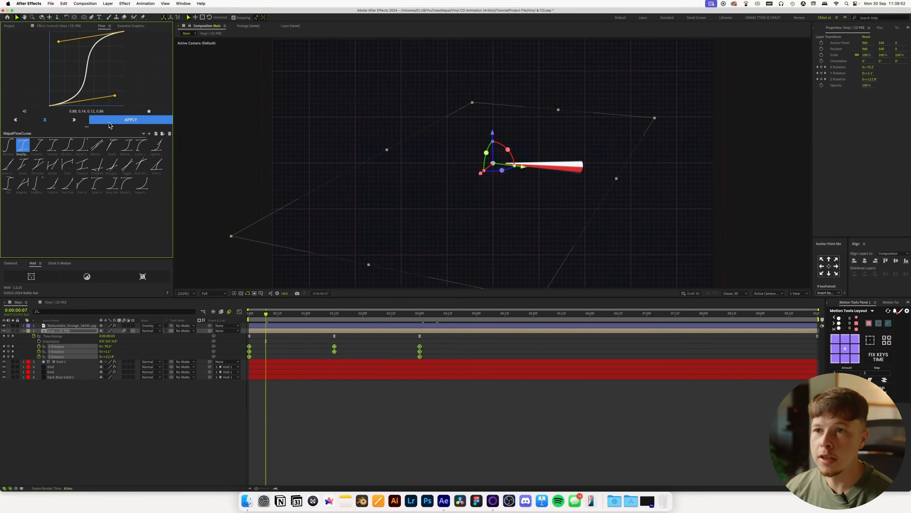
click(346, 433)
key(space)
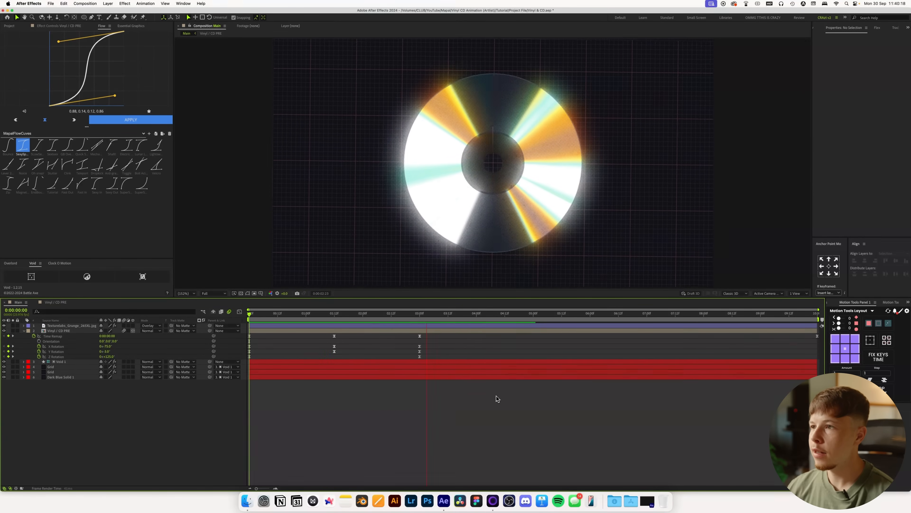
key(space)
Add an adjustment layer at the top of the layer stack, apply Posterize Time to it and set the effect's frame rate.
key(super+alt+y)
key(ctrl+space)
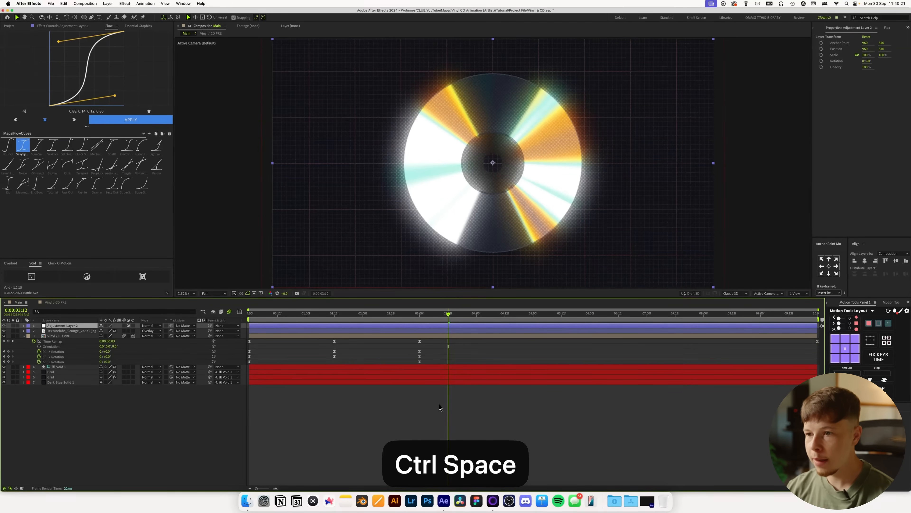
text(post)
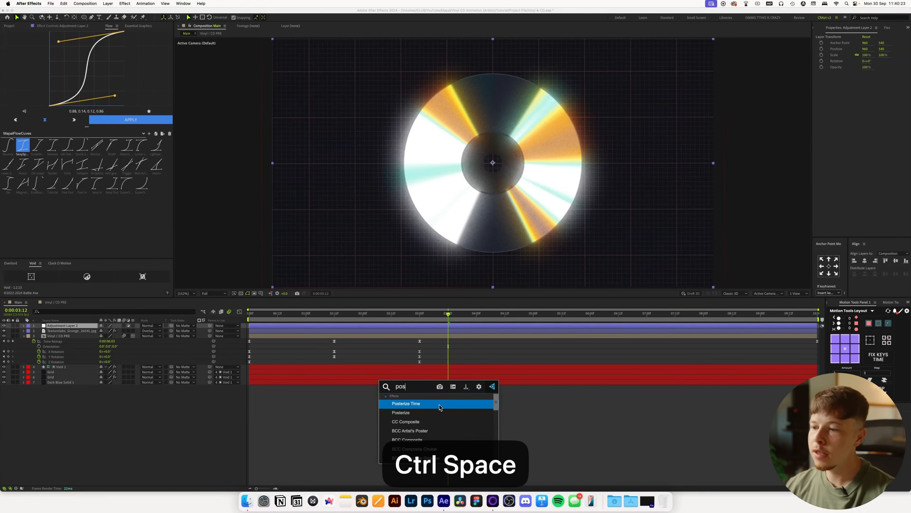
key(Return)
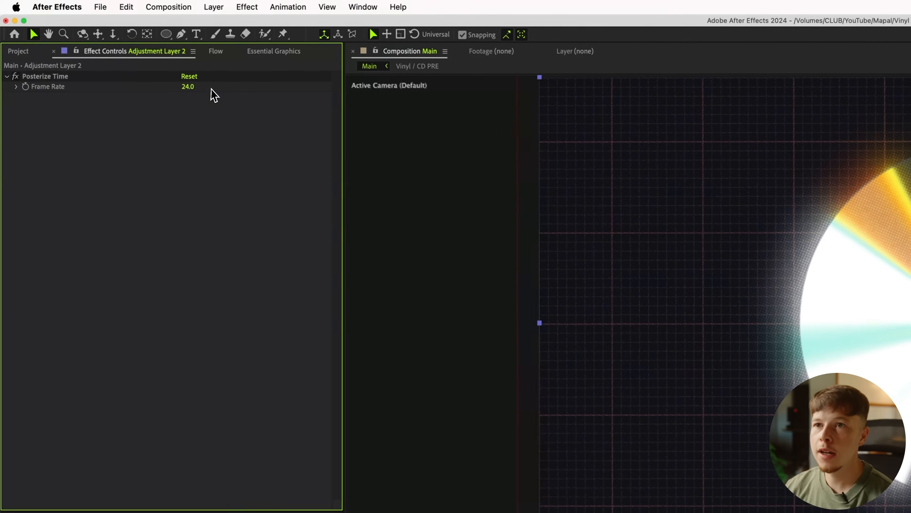
click(97, 44)
key(Return)
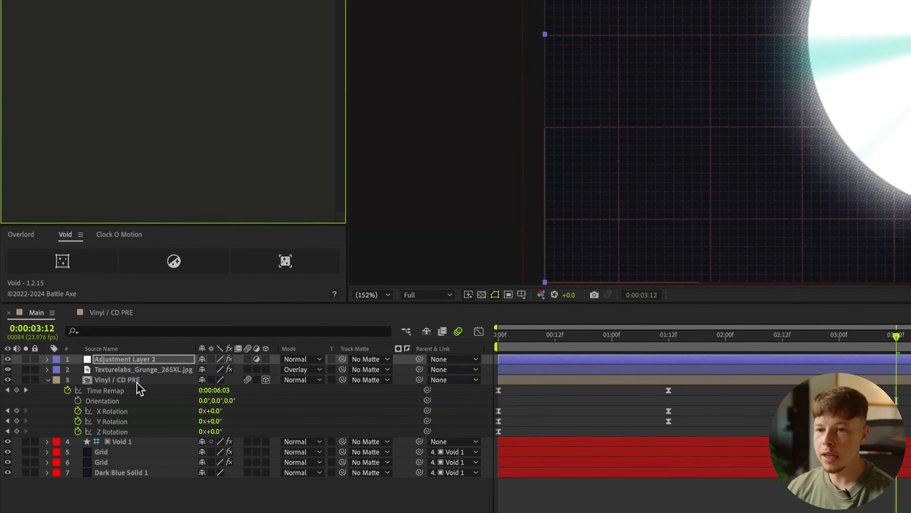
Create a 1920 × 1080 px gray solid with color 808080 named Grain directly above the Vinyl / CD PRE layer.
click(116, 384)
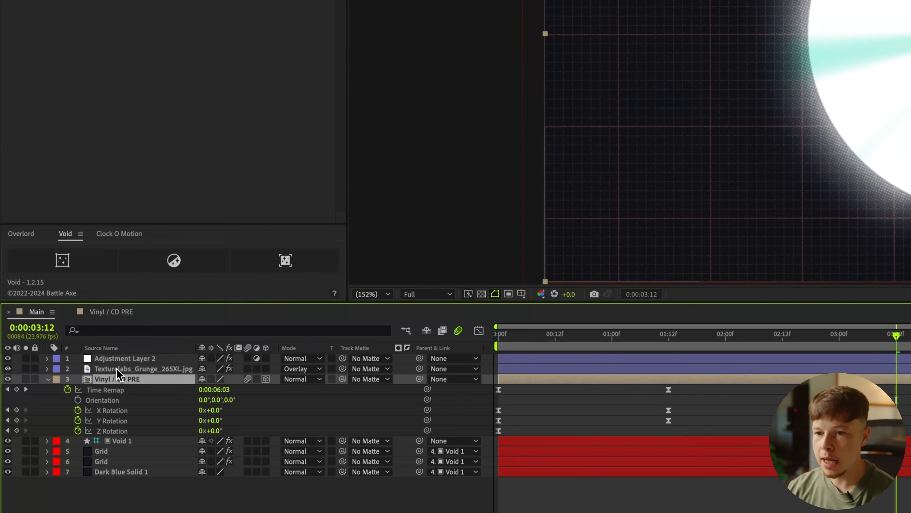
key(super+y)
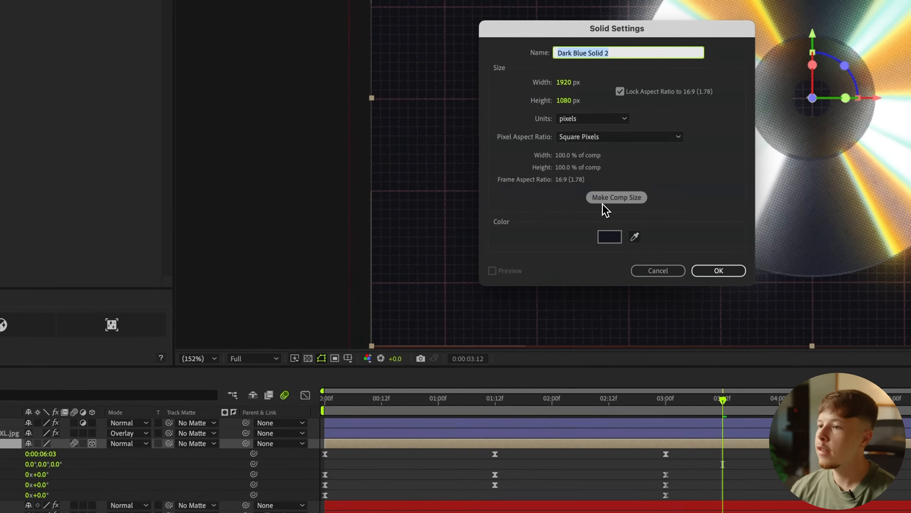
click(609, 239)
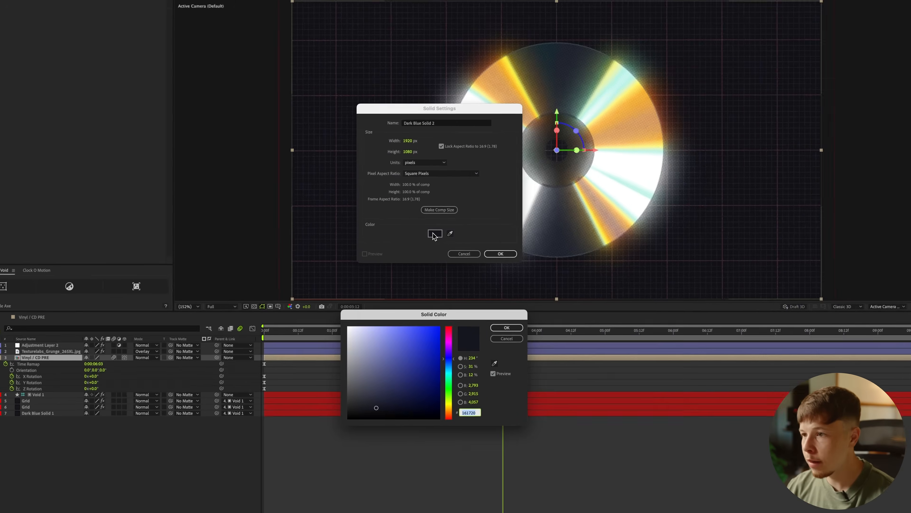
text(808080)
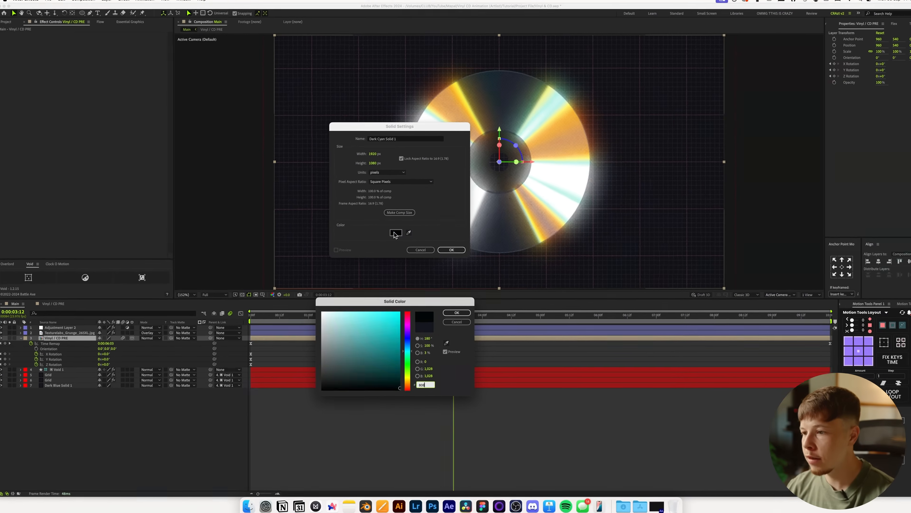
key(Return)
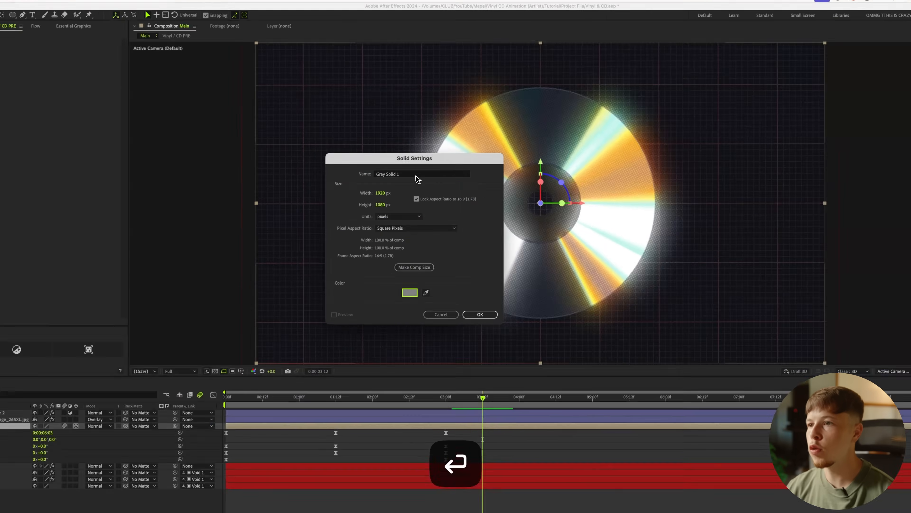
click(395, 142)
text(Grain)
key(Return)
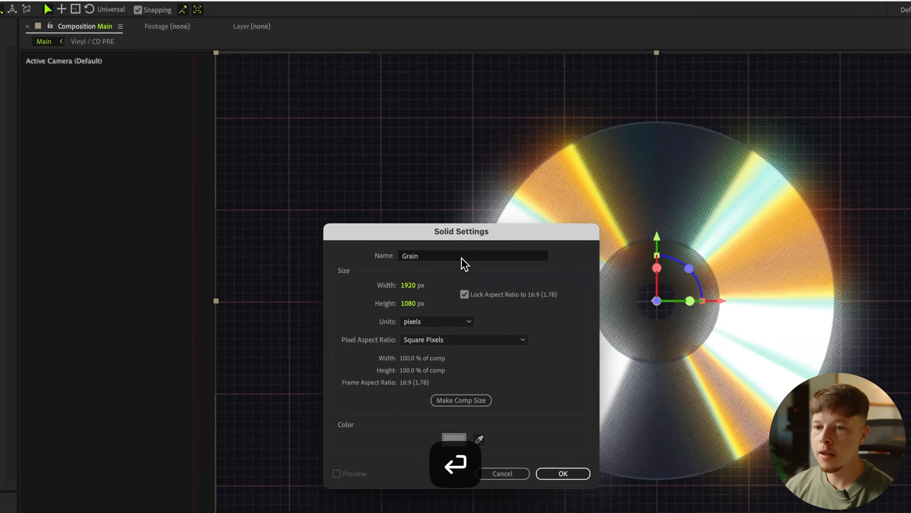
Apply the Add Grain effect to the Grain solid and set its viewing mode to Final Output.
key(ctrl+space)
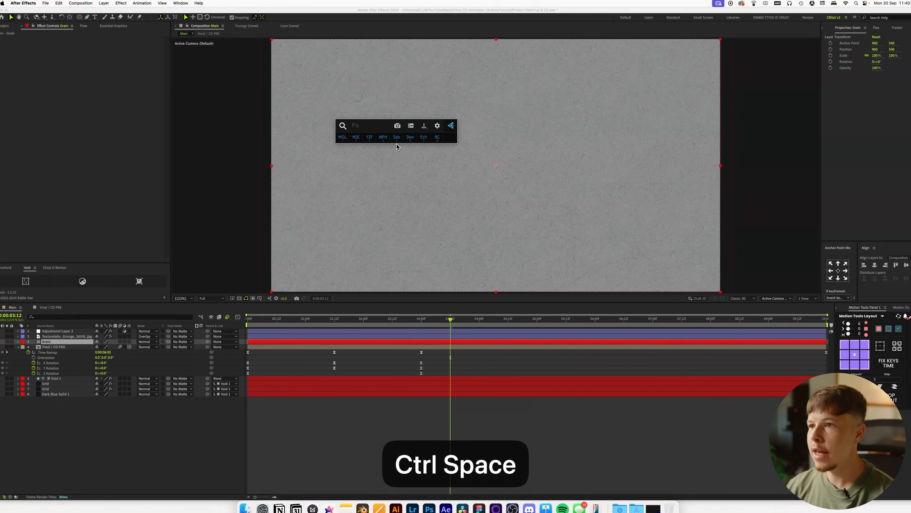
text(dd)
key(BackSpace)
key(BackSpace)
text(add)
key(Return)
click(137, 56)
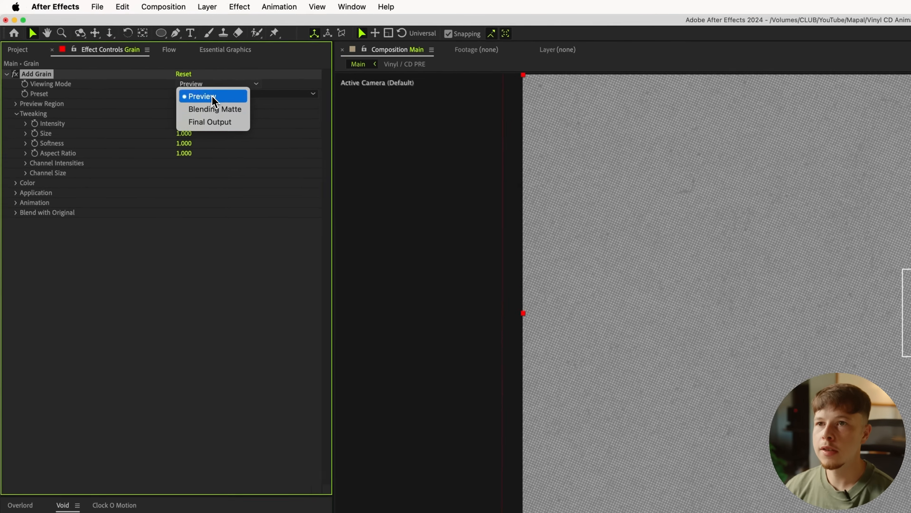
click(138, 77)
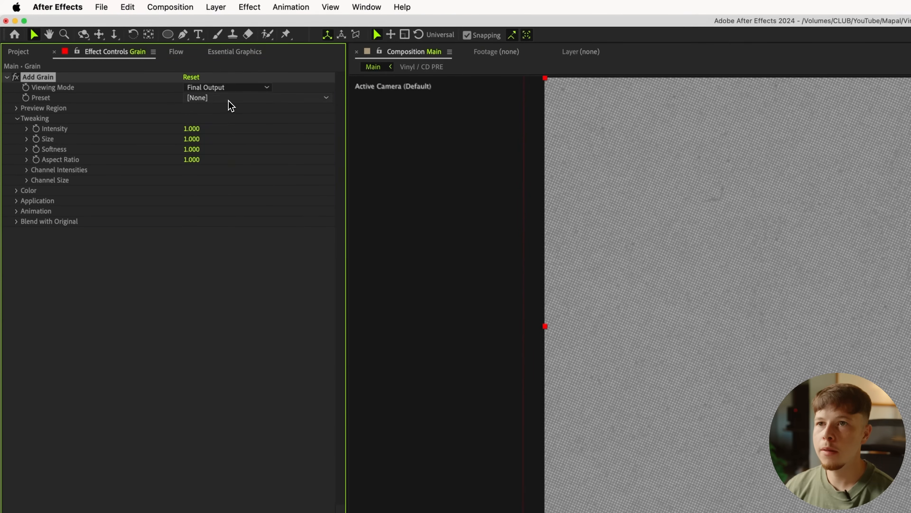
Configure Add Grain with the Kodak Vision 800T (5289) preset, intensity and size 1.3, and the Film application blending mode.
click(230, 99)
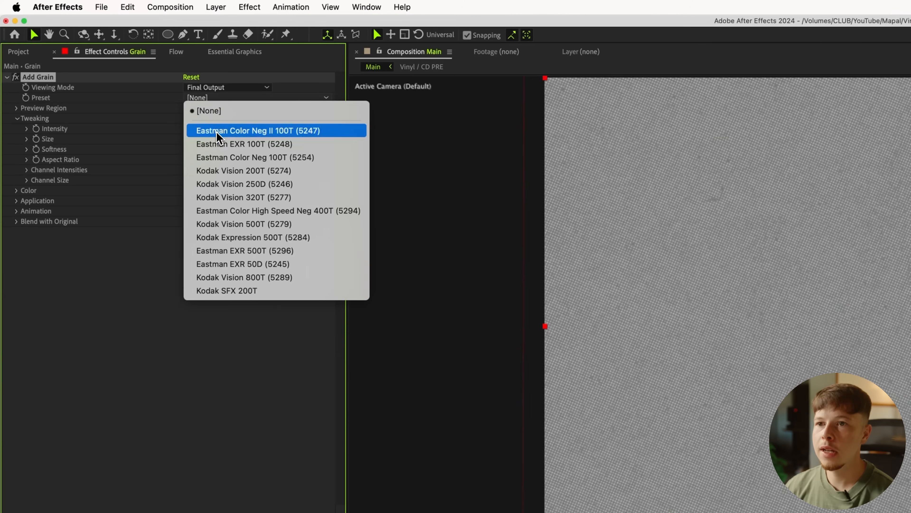
click(233, 278)
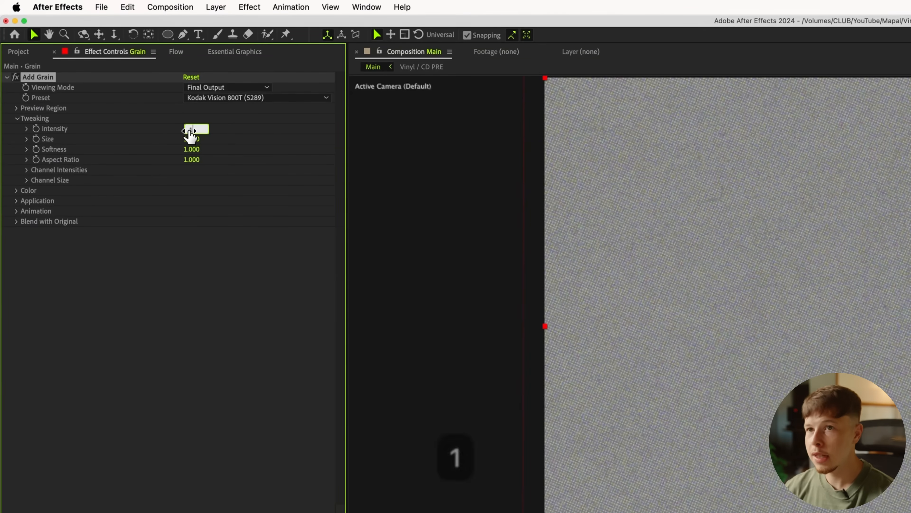
key(Return)
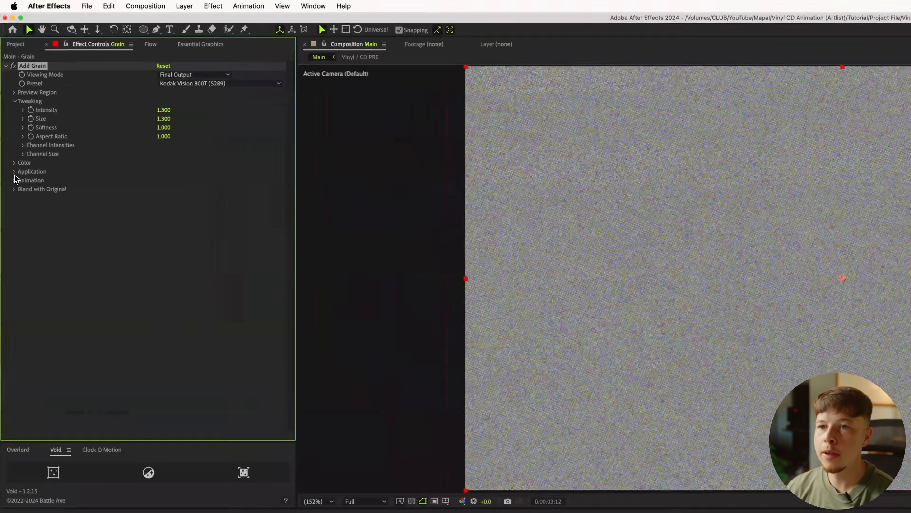
click(9, 101)
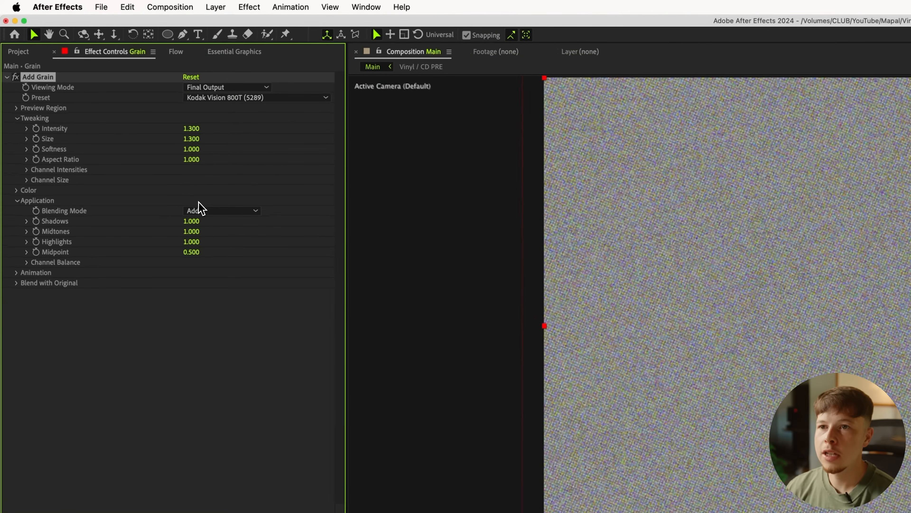
click(104, 105)
click(207, 227)
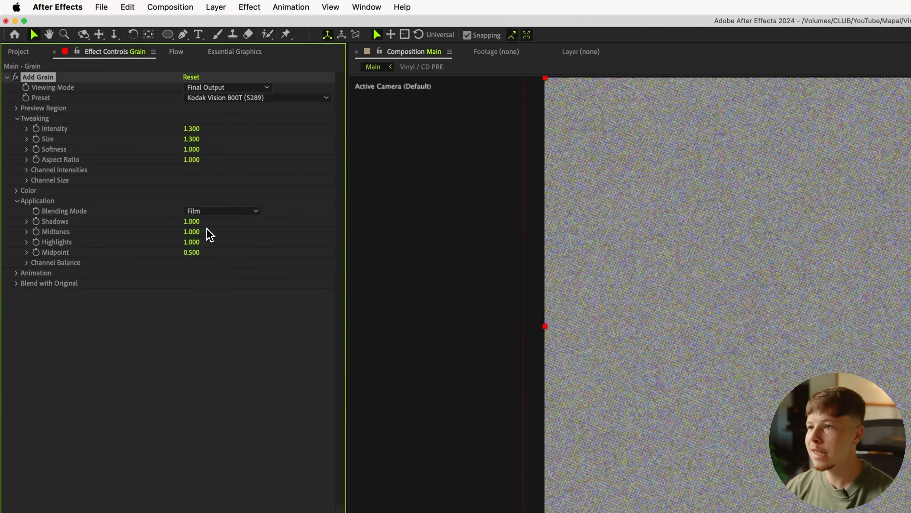
Apply a Tint effect to the Grain layer to make the noise monochrome.
key(ctrl+space)
text(tint)
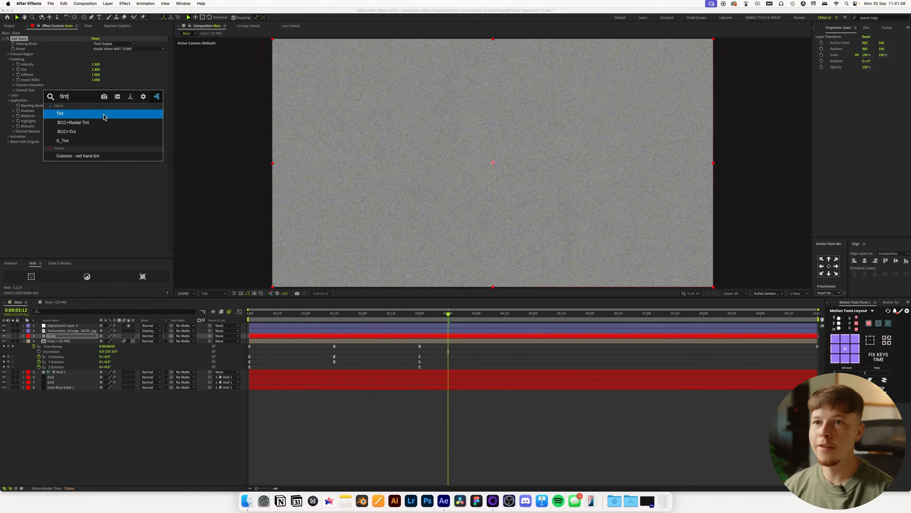
key(Return)
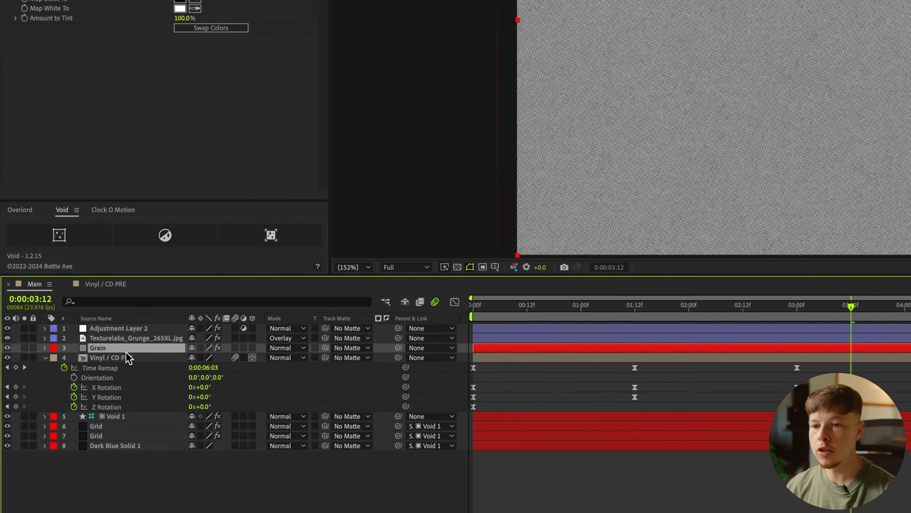
Pre-compose the Grain layer as Grain PRE, moving all attributes into the new composition.
key(super+shift+c)
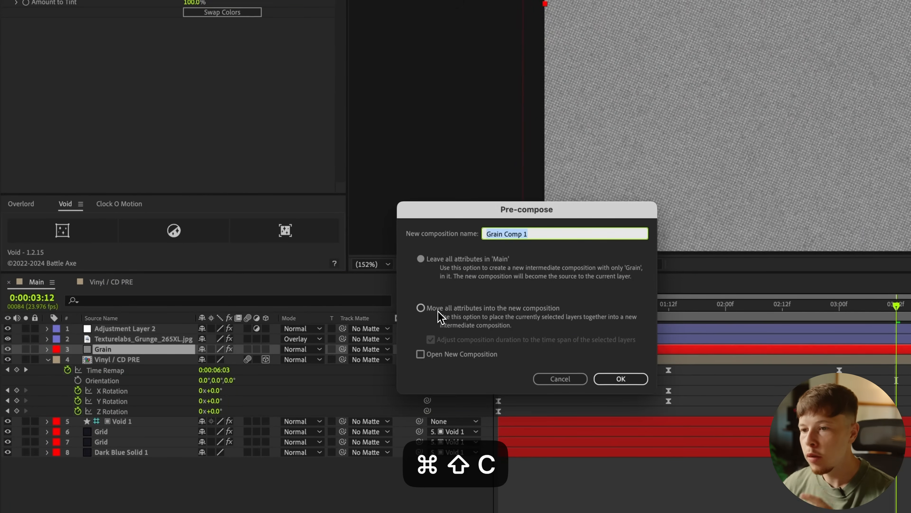
click(439, 308)
click(551, 235)
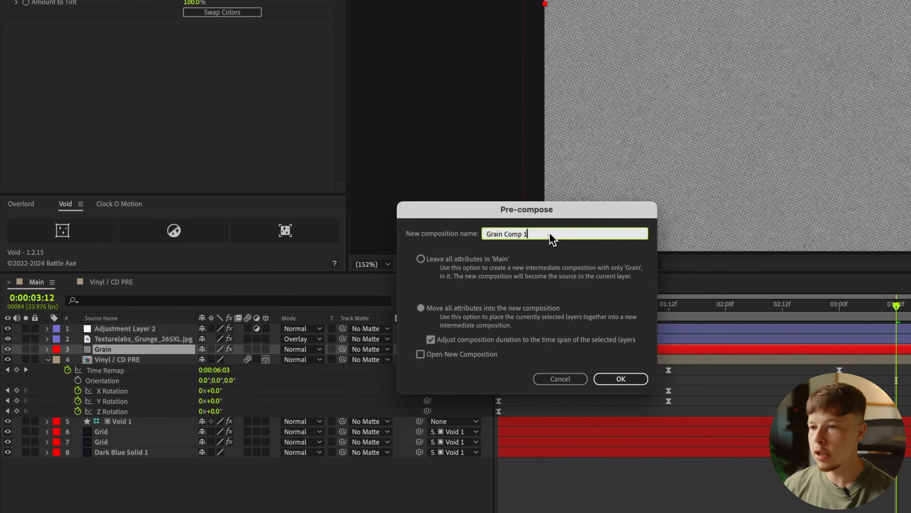
key(BackSpace)
key(BackSpace)
key(BackSpace)
text(PRE)
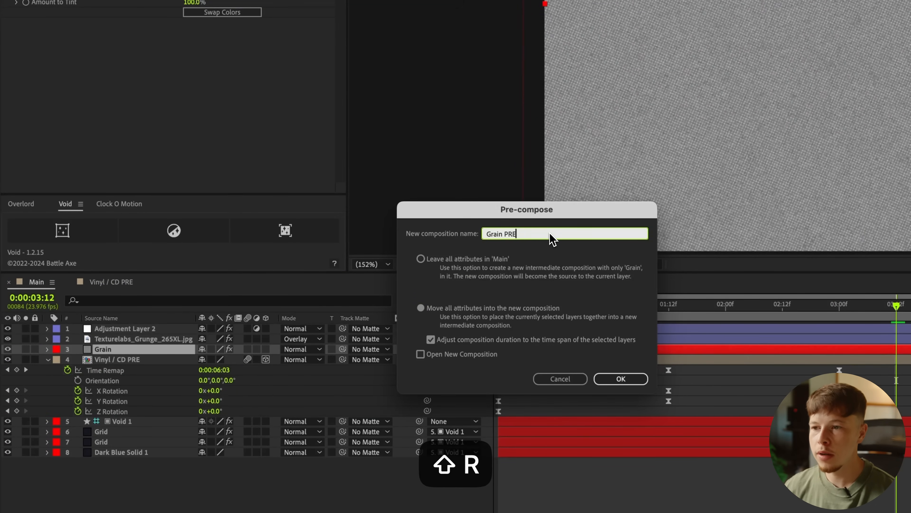
key(Return)
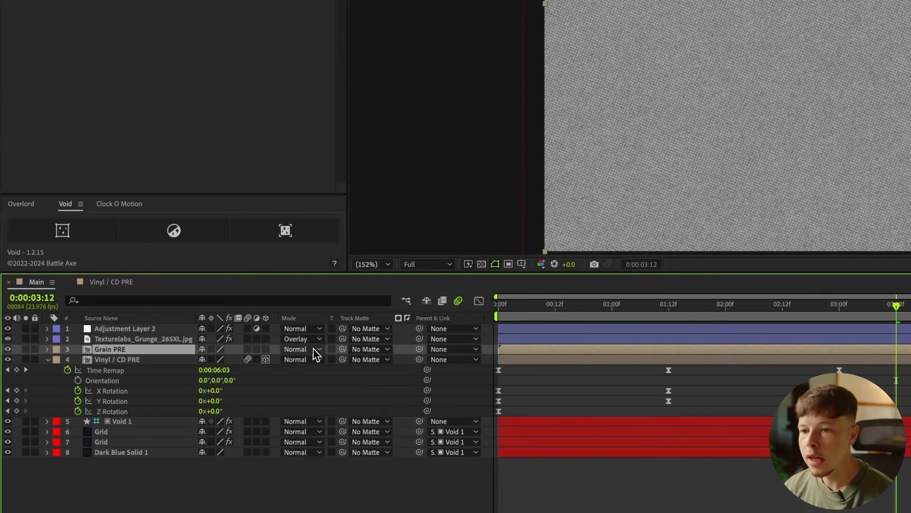
Try the Overlay blending mode on the Grain PRE layer and inspect the grain on the disc up close.
click(314, 349)
click(318, 345)
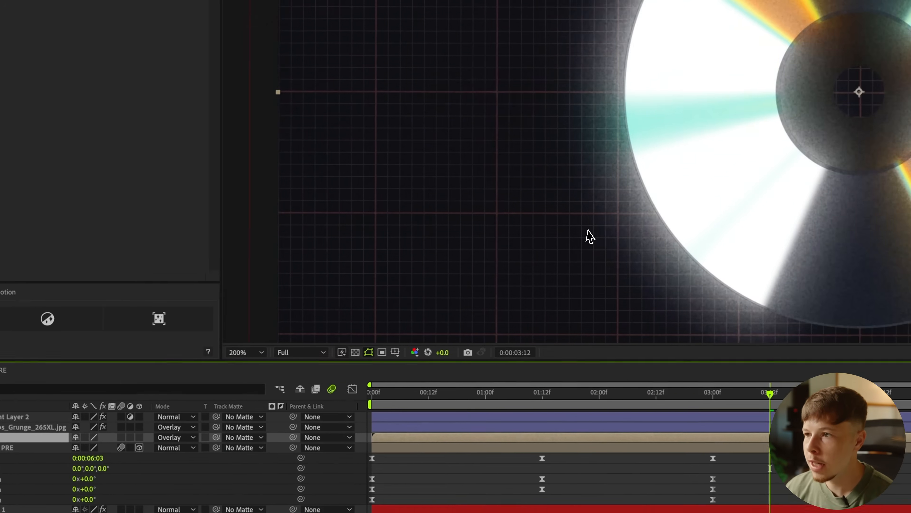
scroll(715, 113, up, 1)
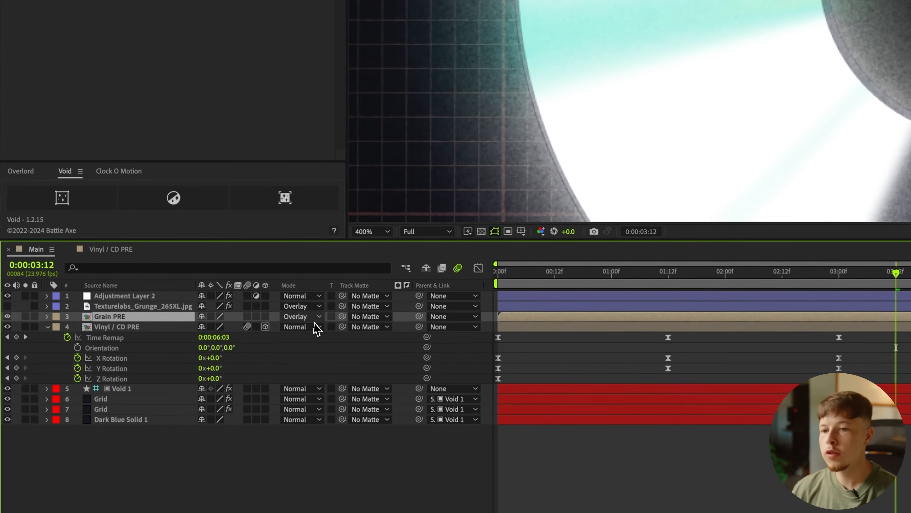
Set the Grain PRE layer's blending mode to Linear Light and its opacity to 77%.
click(150, 469)
click(322, 347)
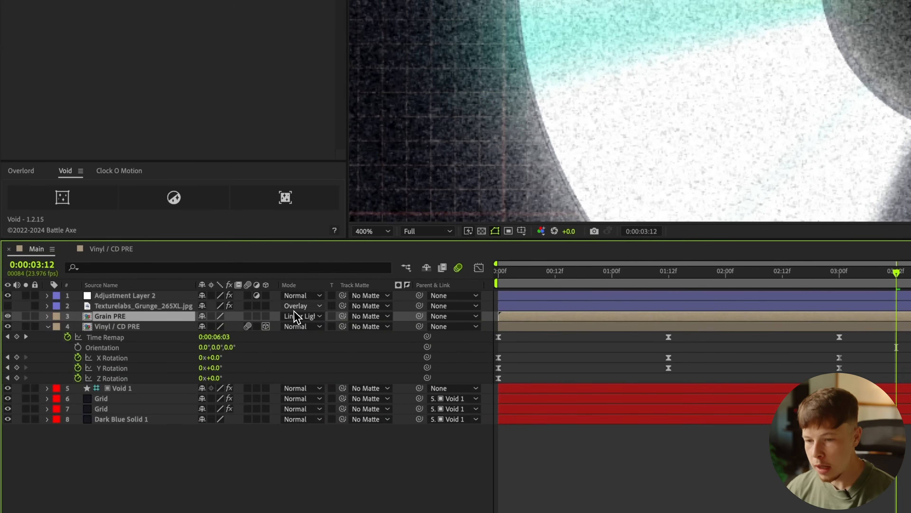
key(t)
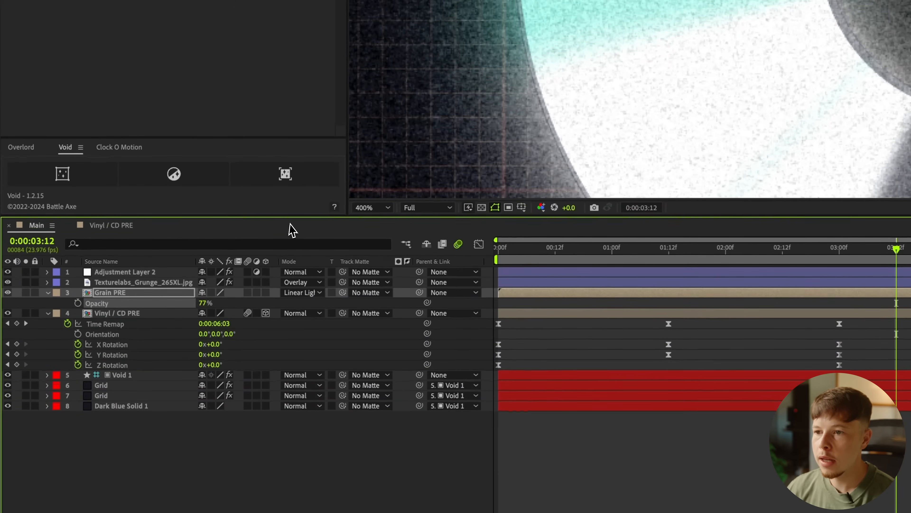
click(368, 220)
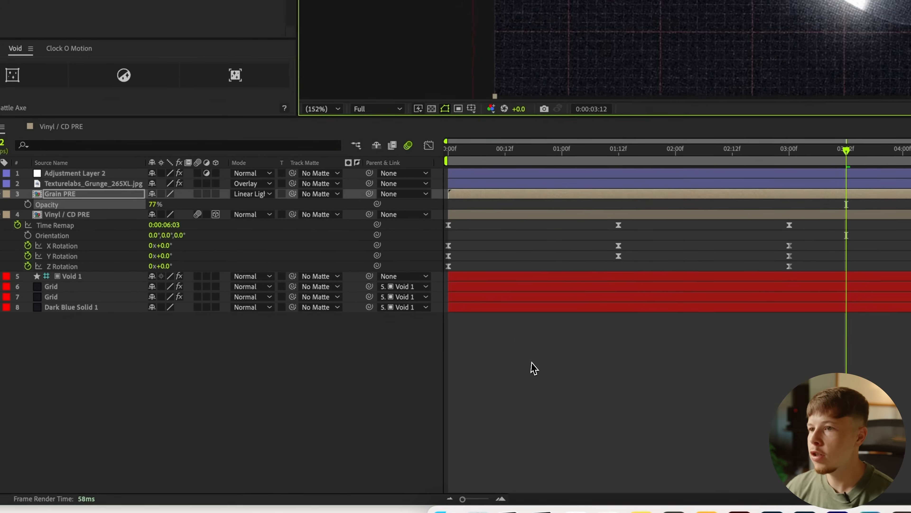